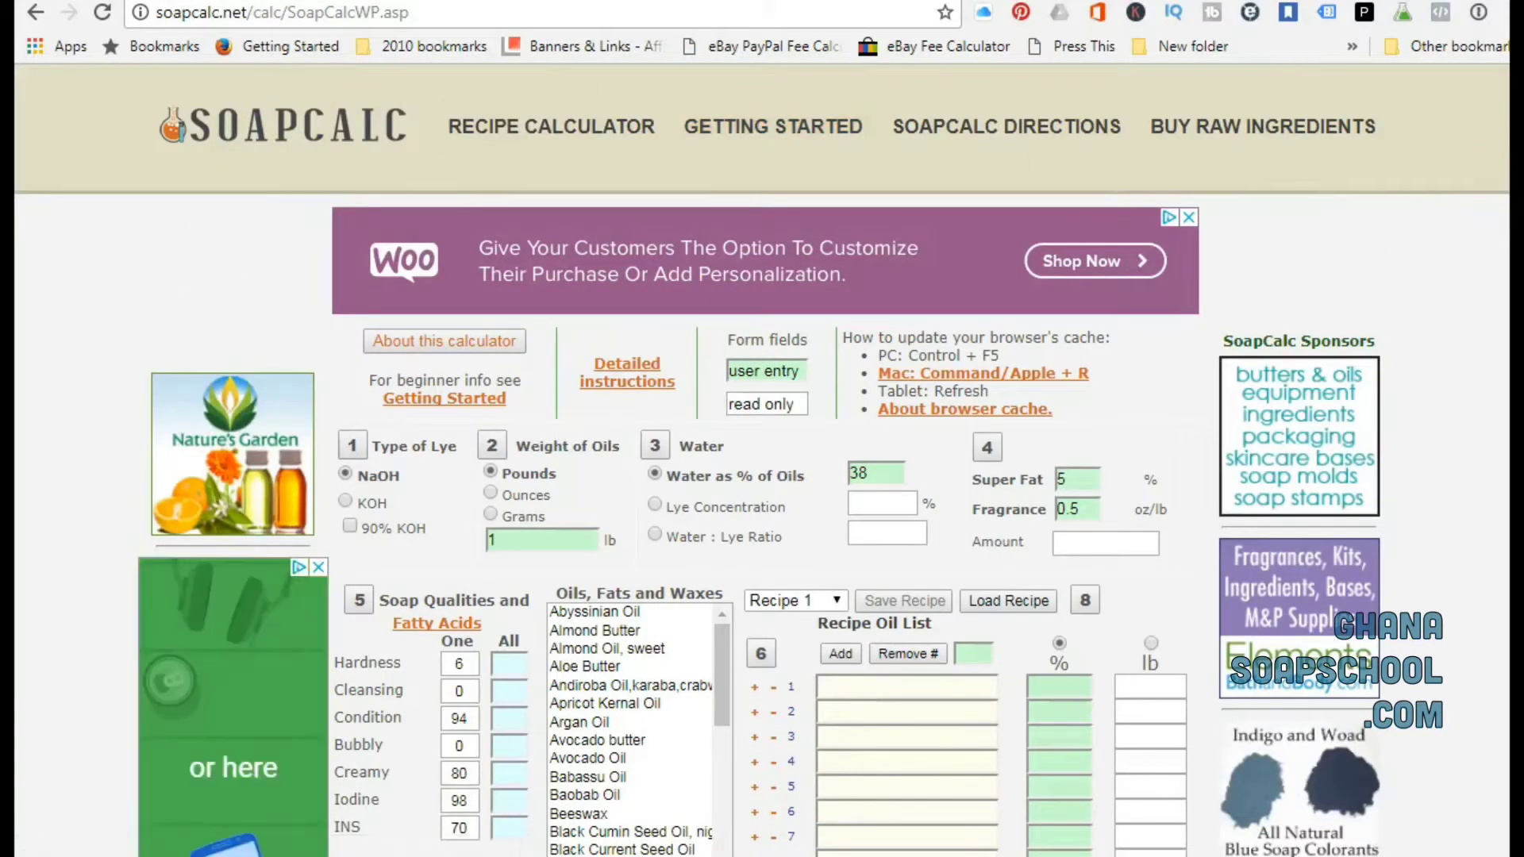
# Step: Scroll down and back up the recipe calculator to review the Type of Lye section
pyautogui.scroll(-2, 1496, 170)
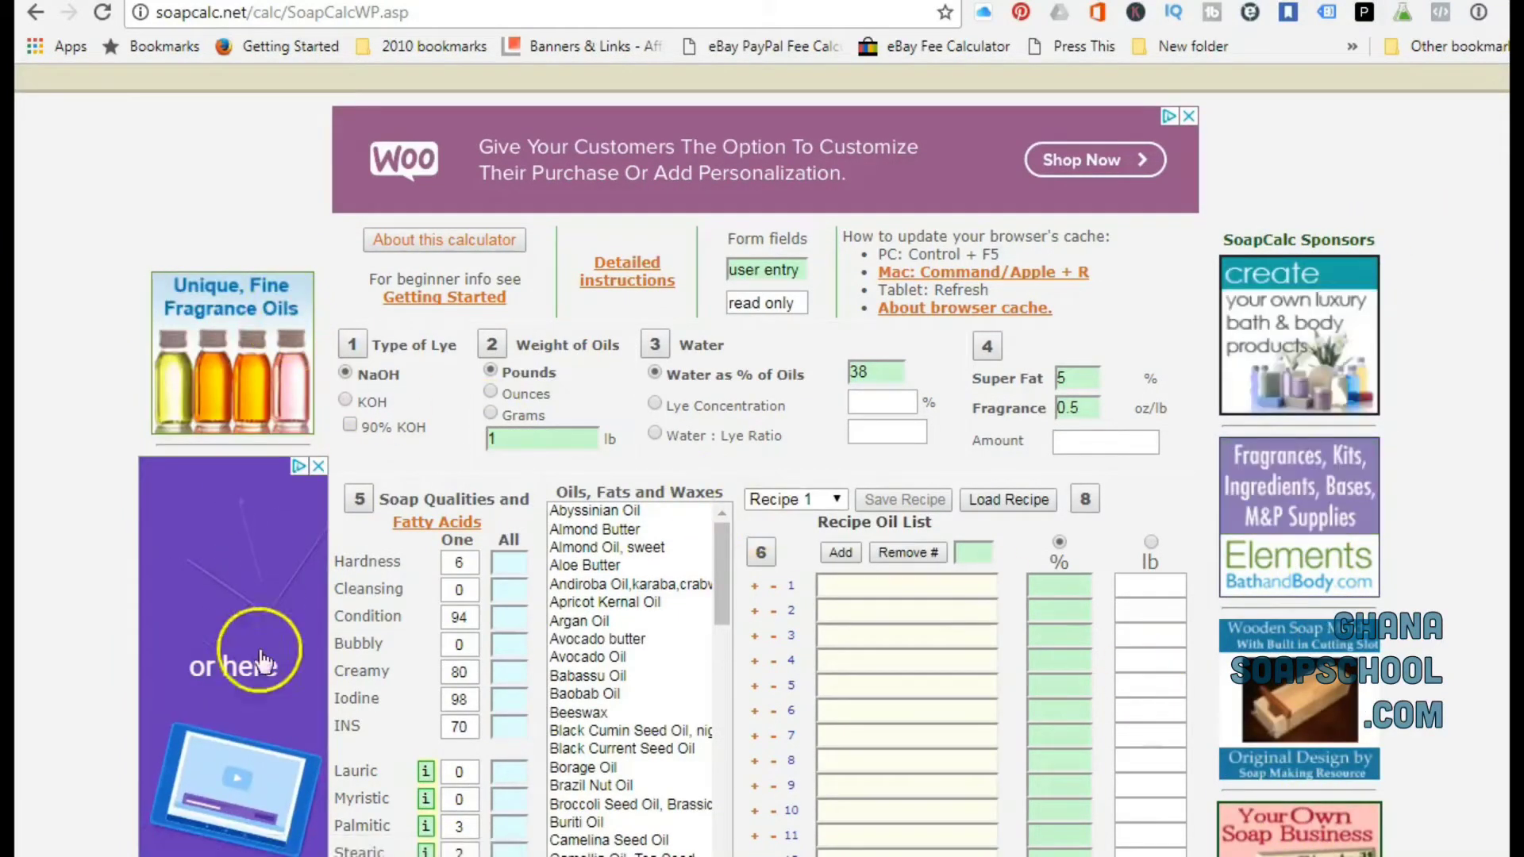
pyautogui.scroll(1, 760, 486)
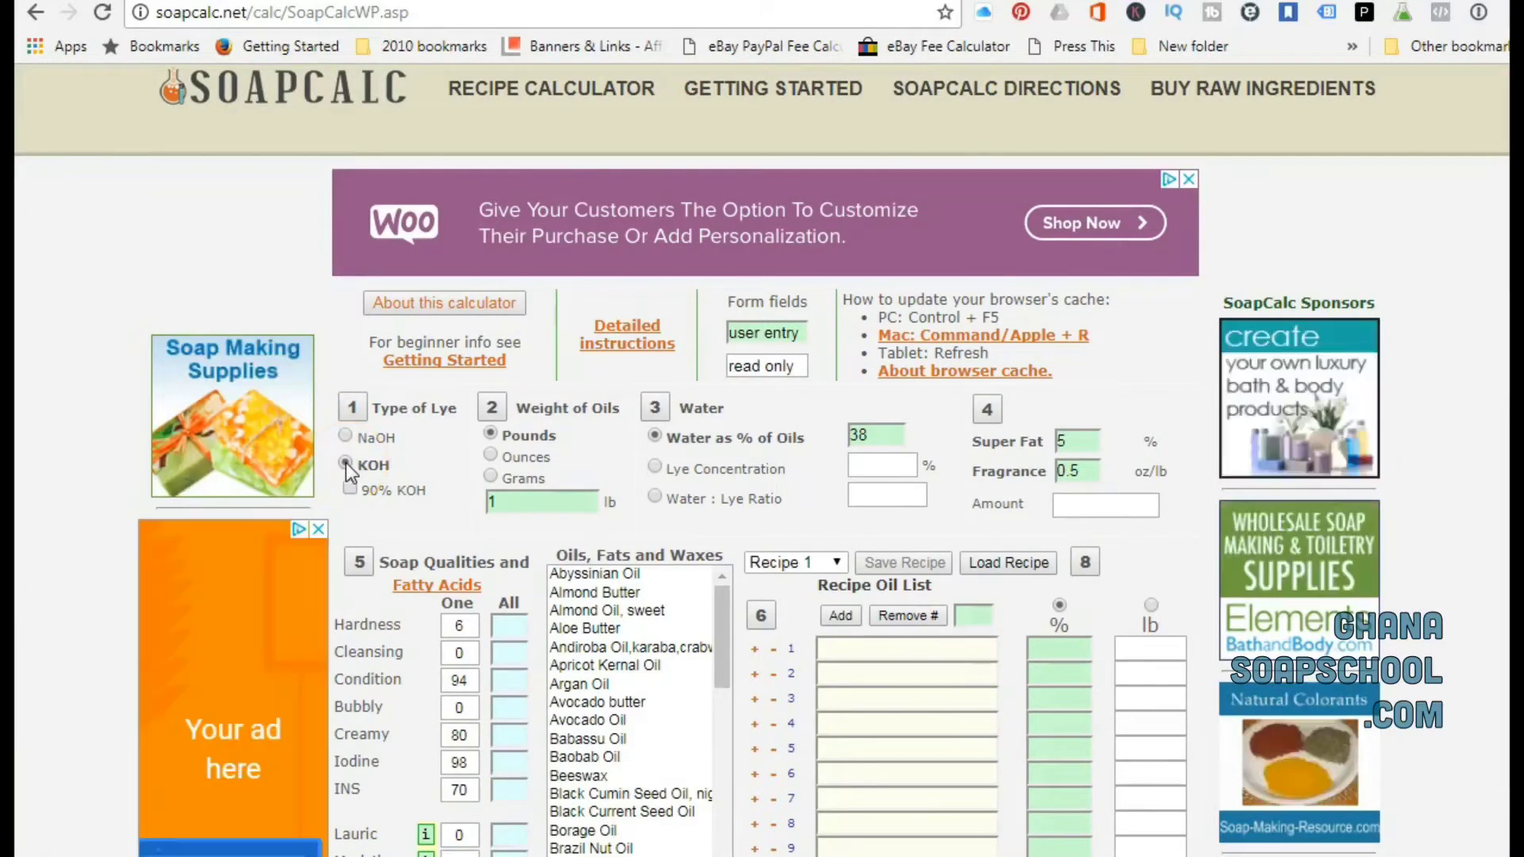
# Step: Mark the KOH as 90% pure and set the weight of oils to 1000 grams
pyautogui.click(350, 491)
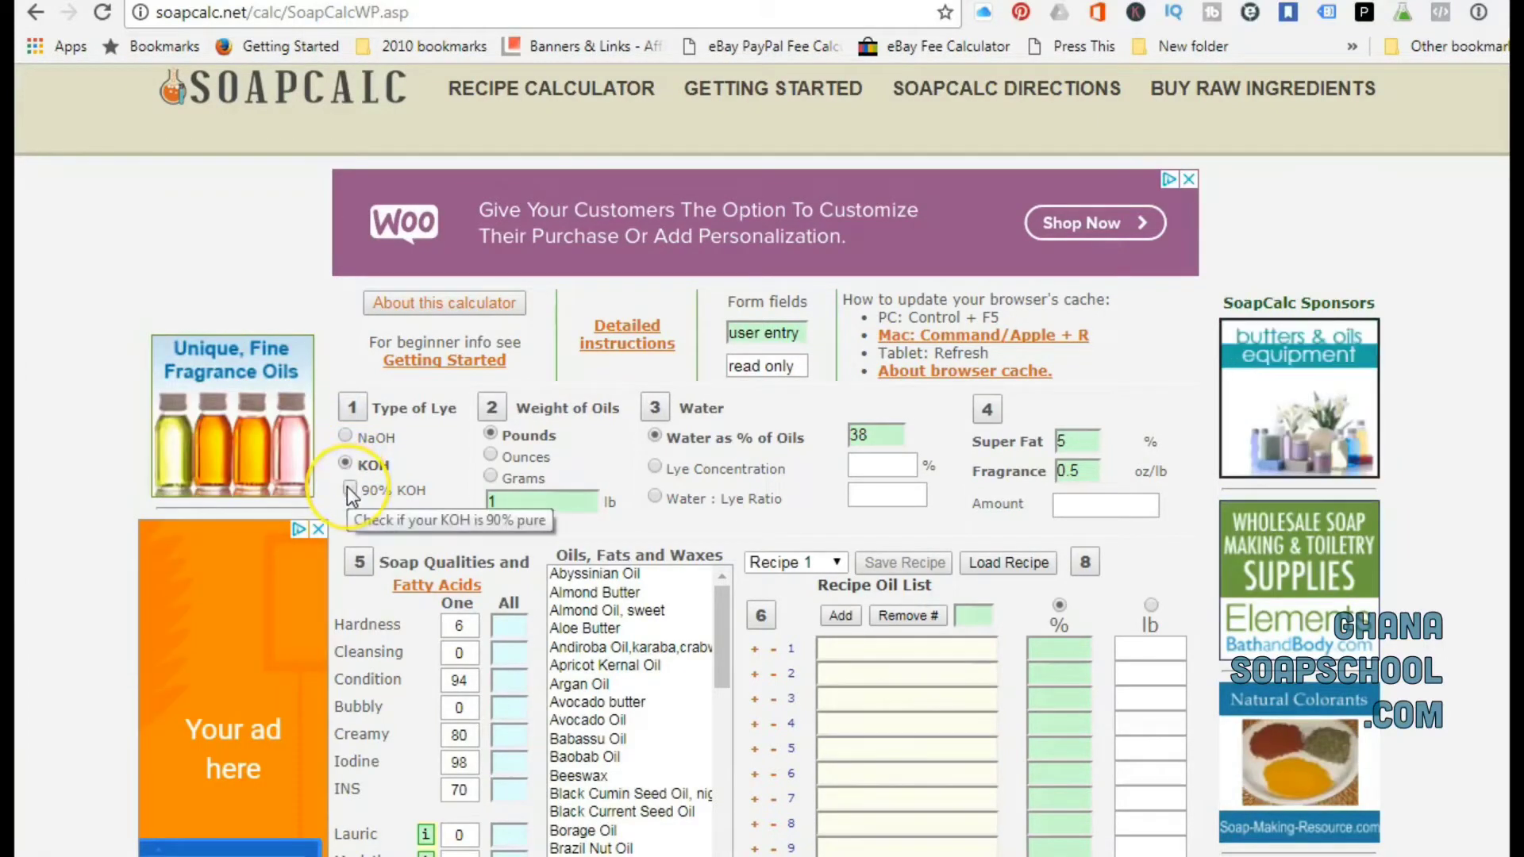
pyautogui.click(350, 491)
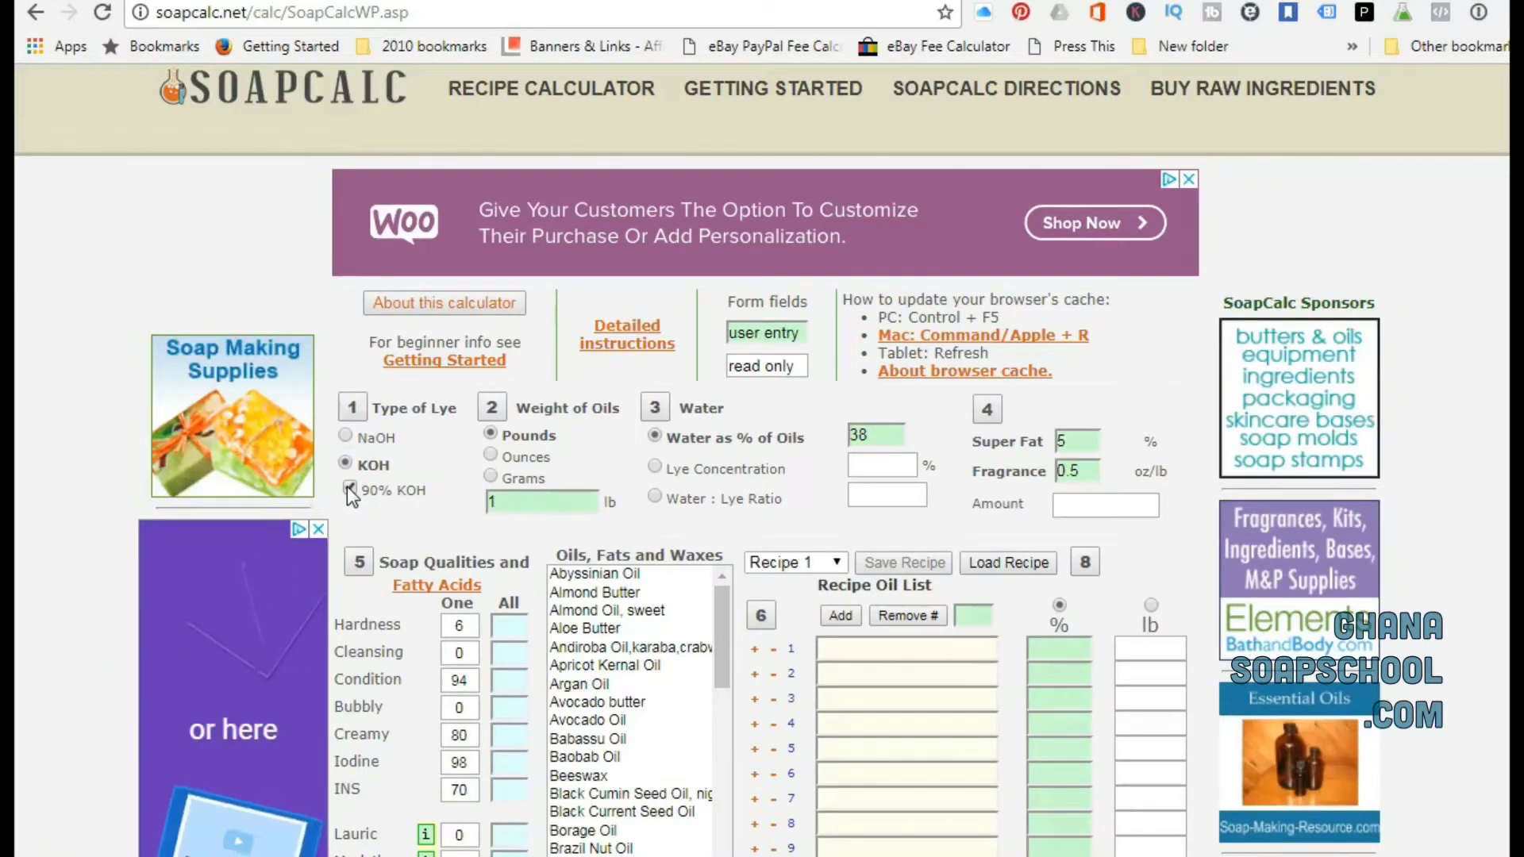
pyautogui.click(489, 476)
pyautogui.write('500')
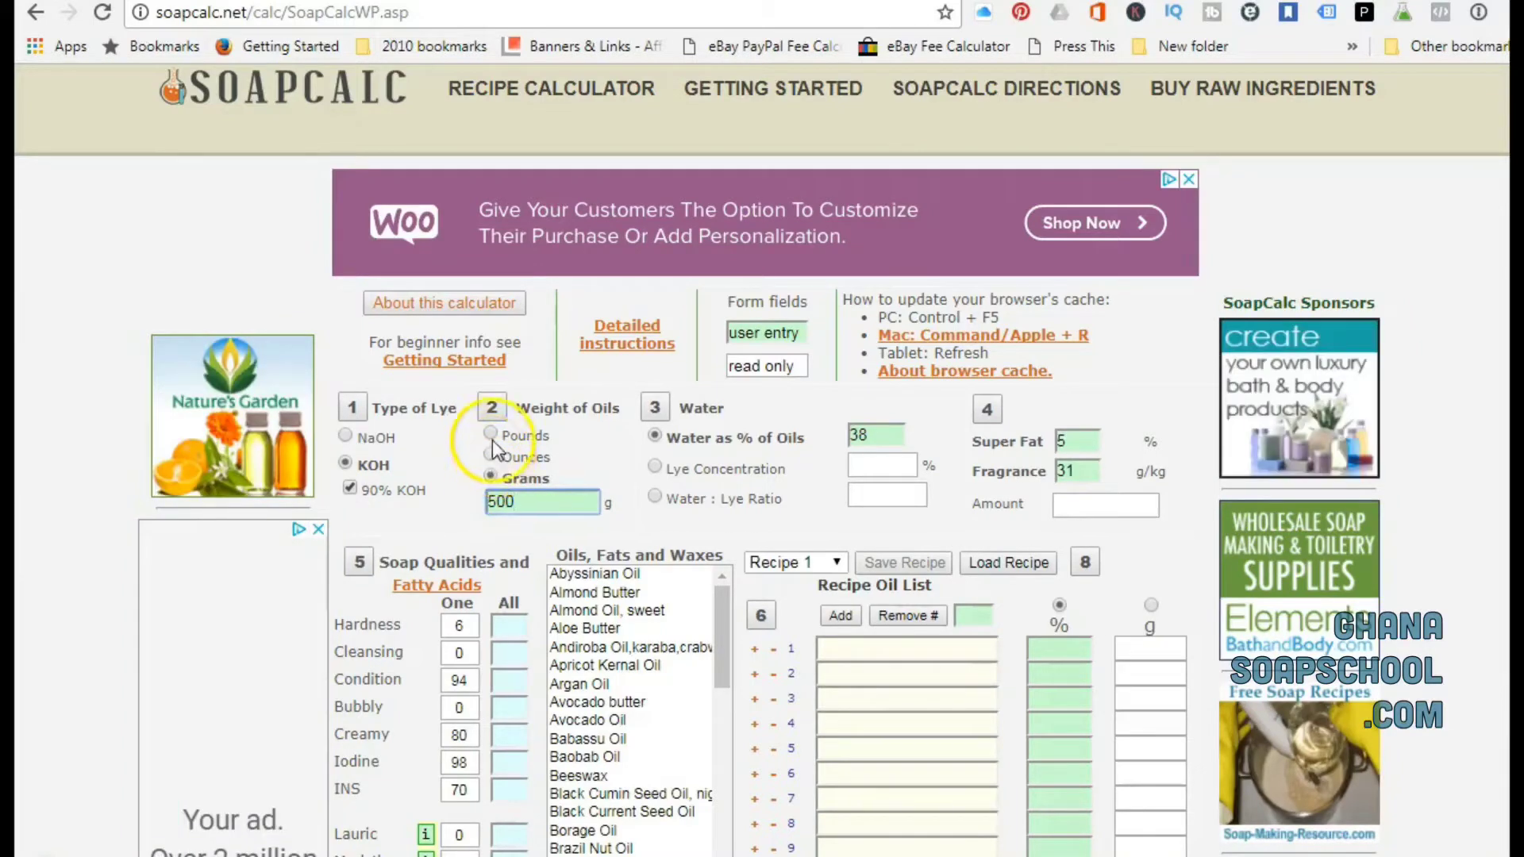
pyautogui.doubleClick(491, 501)
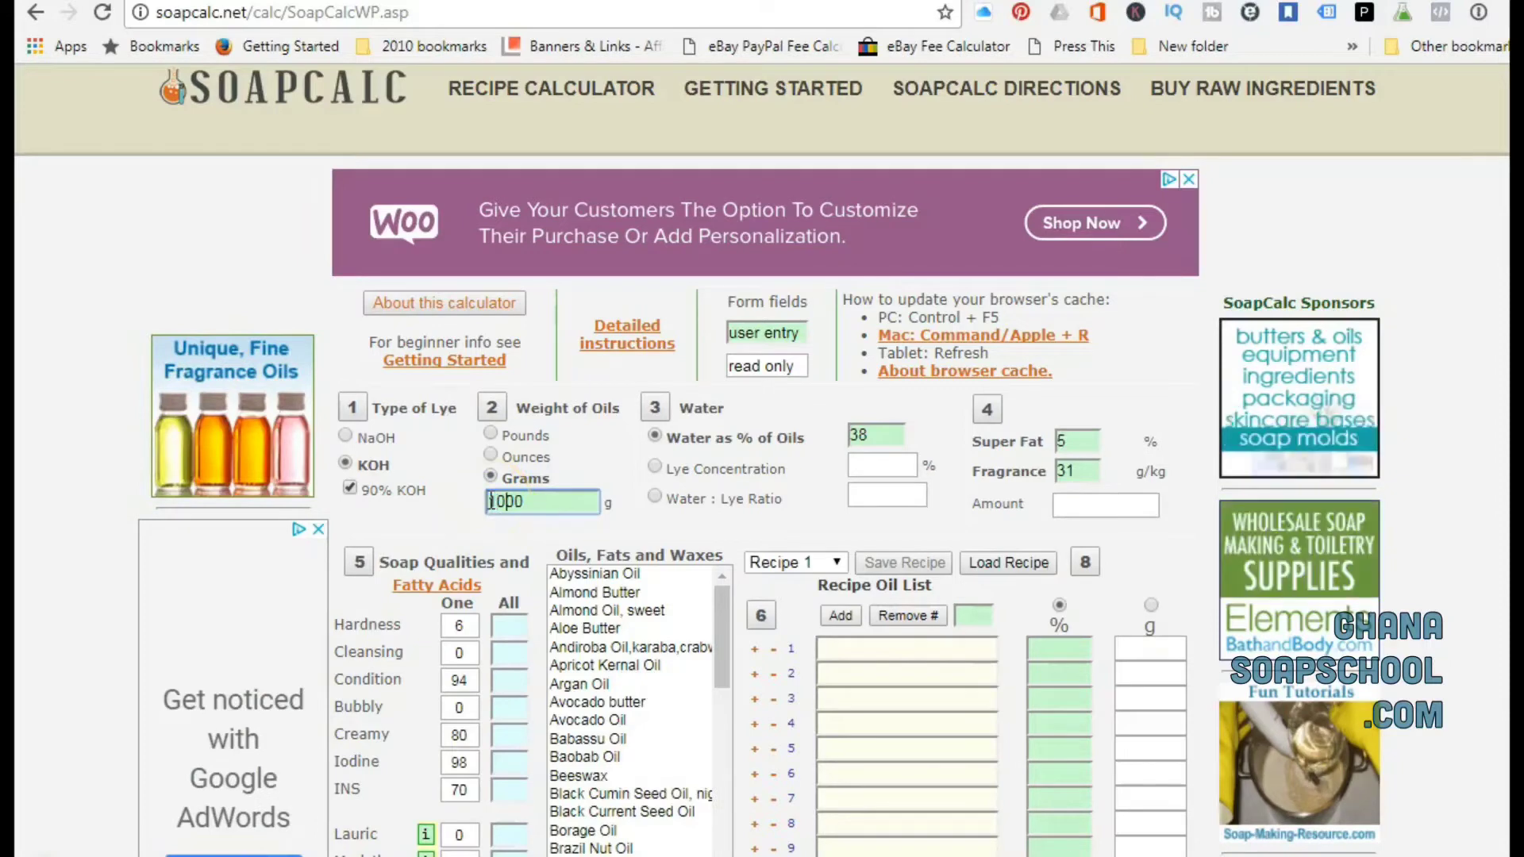
pyautogui.click(697, 468)
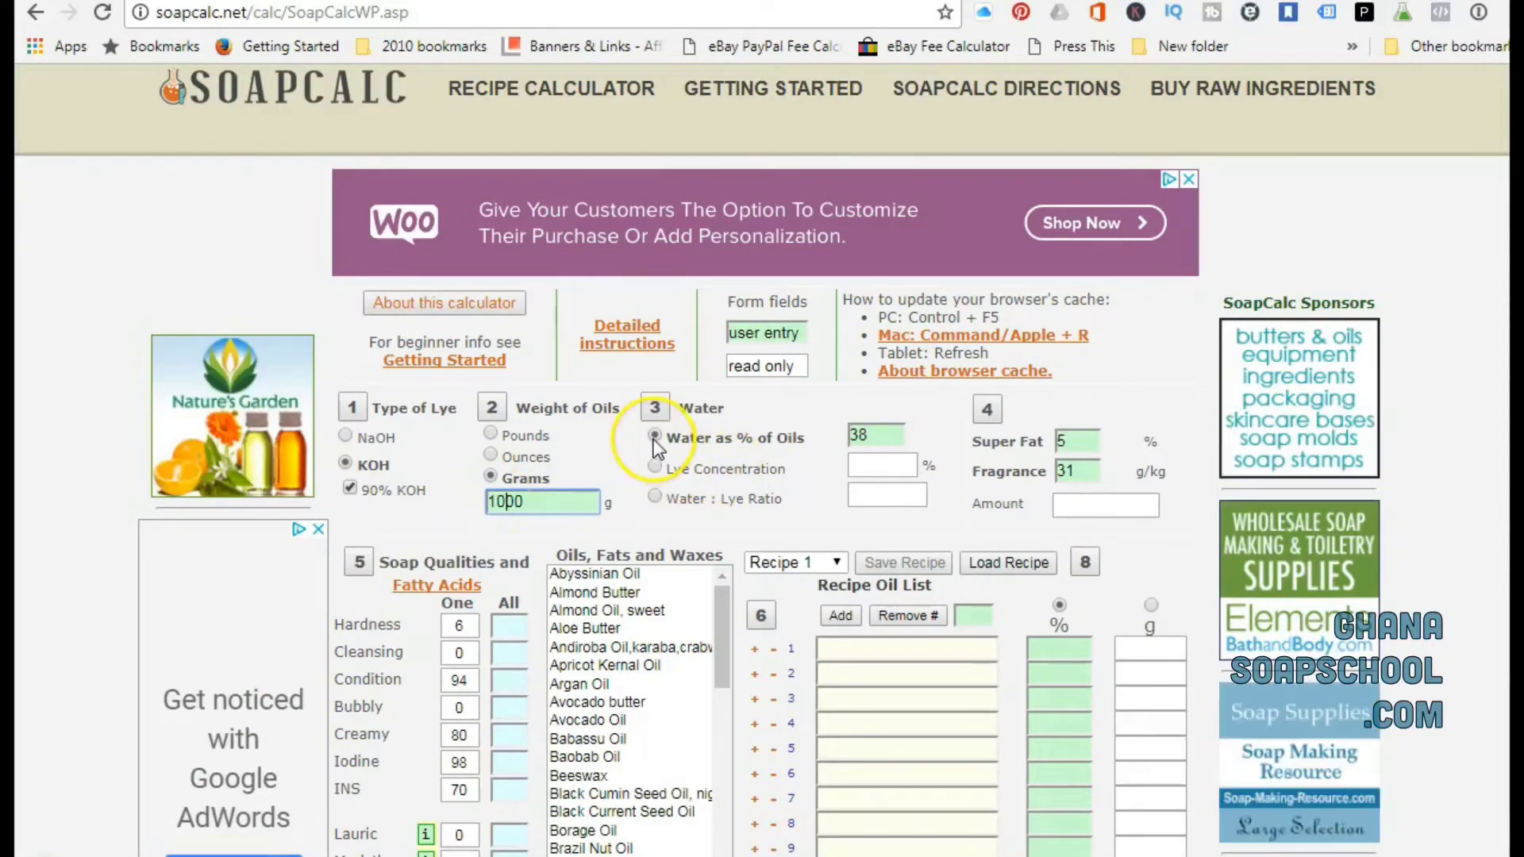
pyautogui.click(877, 435)
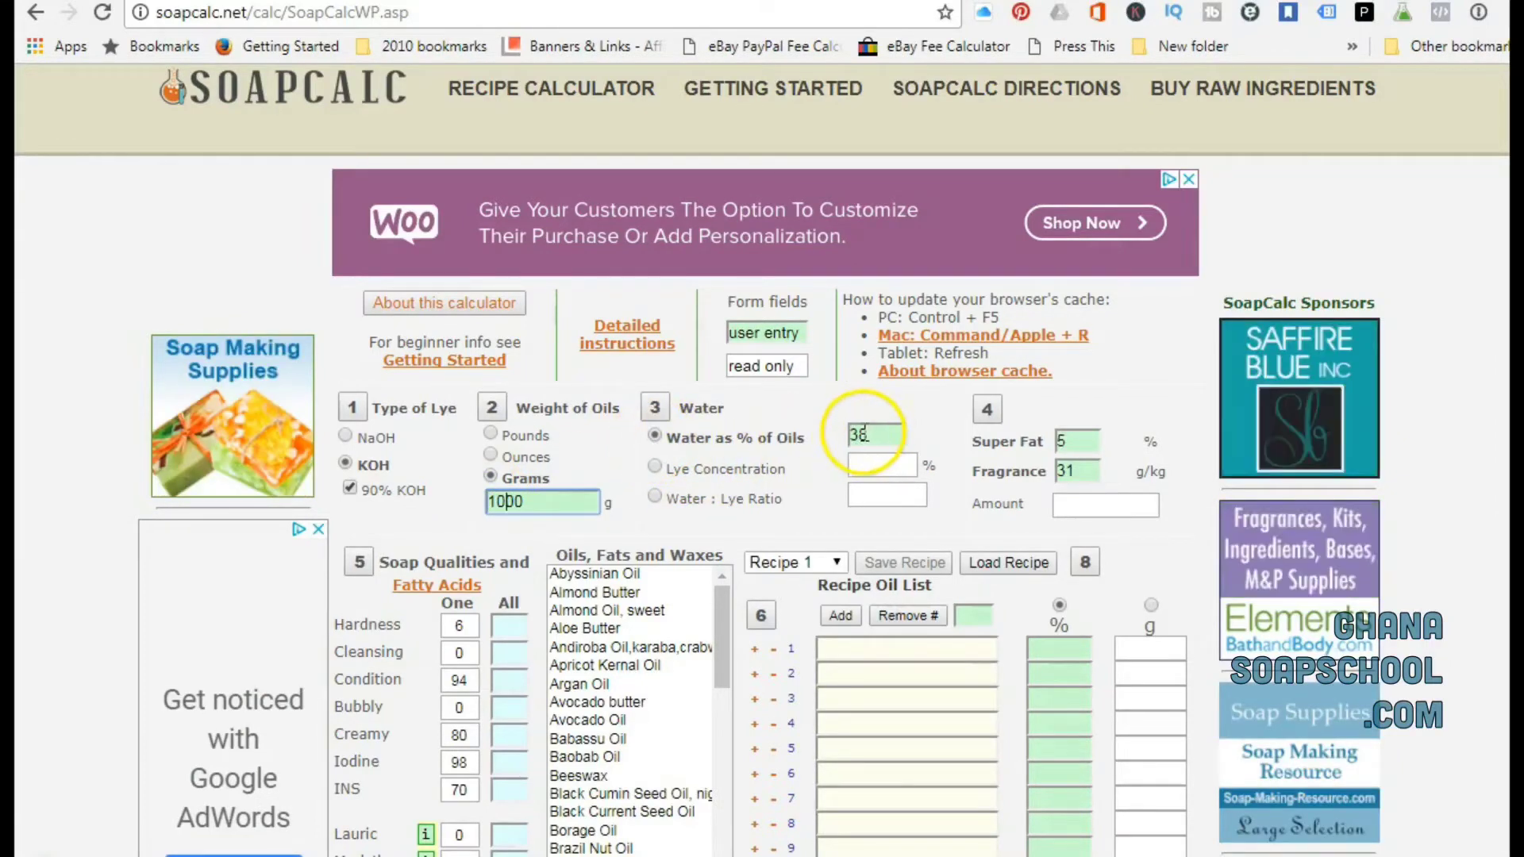
# Step: Switch the water setting to lye concentration and scroll through the calculator
pyautogui.click(654, 468)
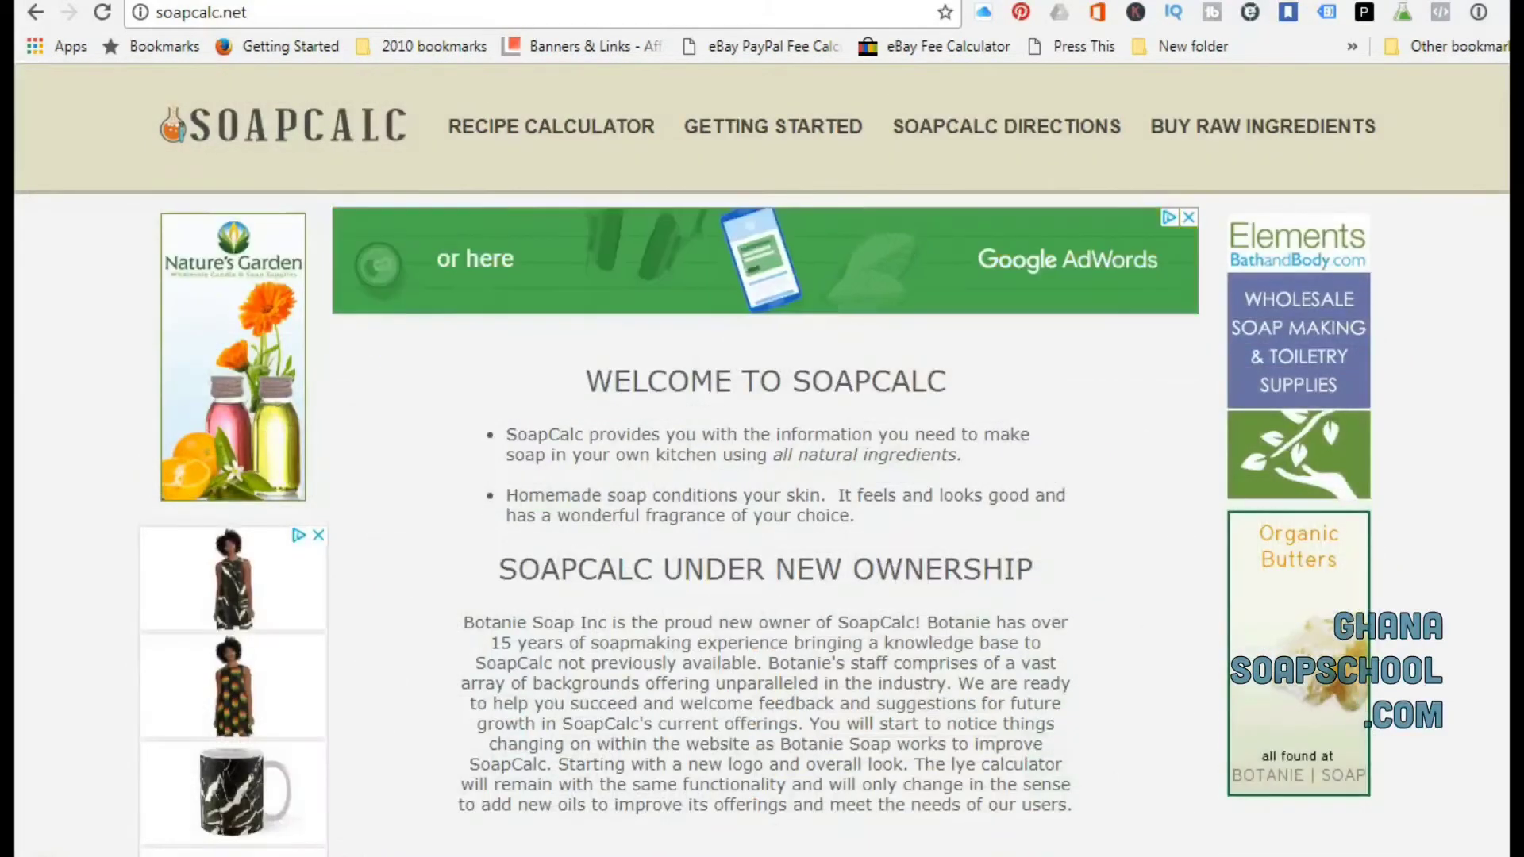
pyautogui.scroll(-3, 762, 460)
pyautogui.scroll(-9, 762, 460)
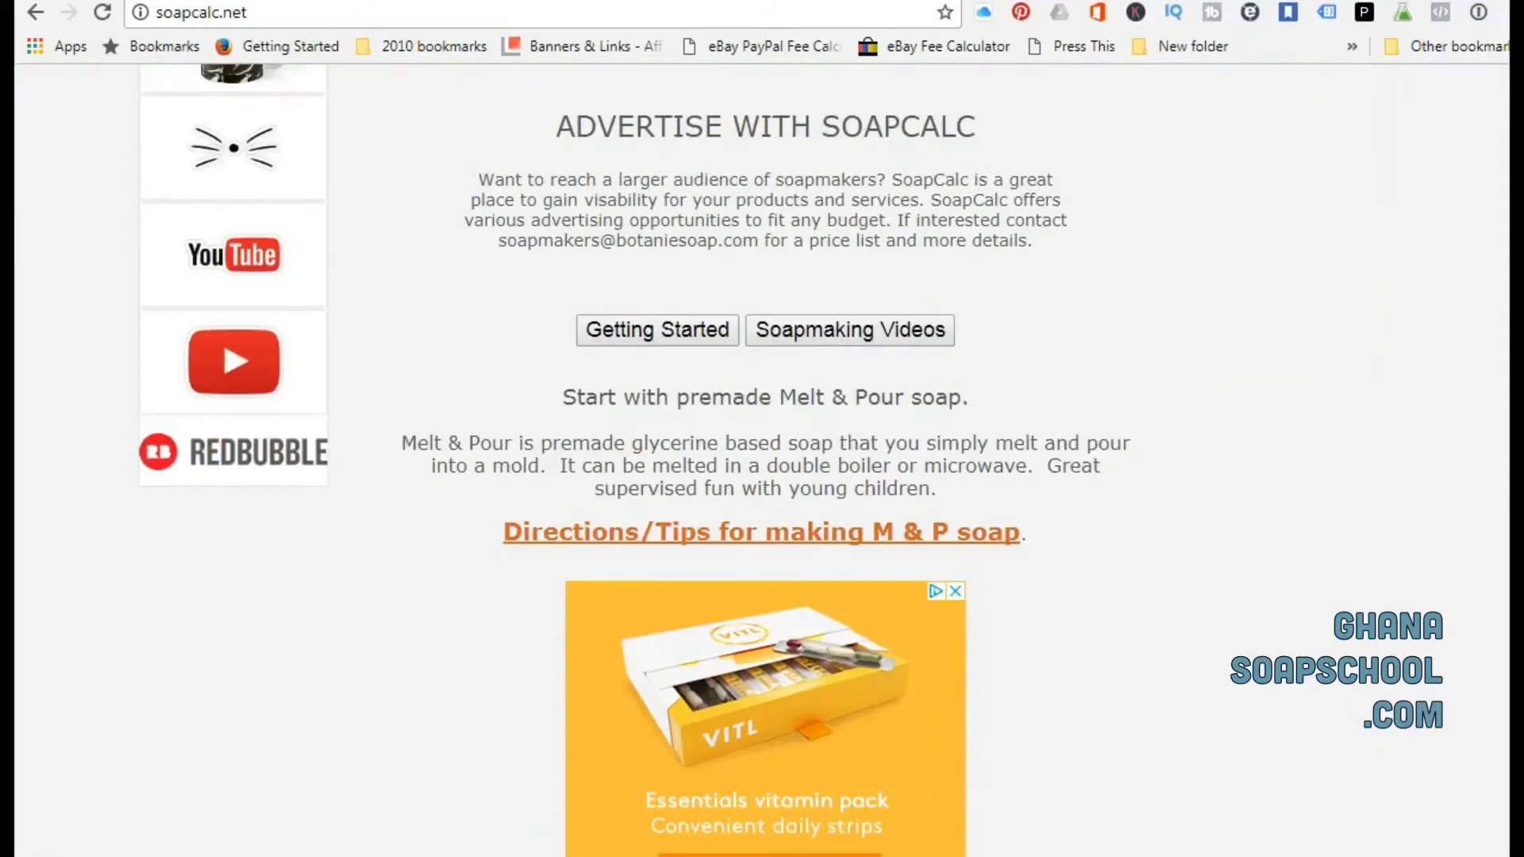
pyautogui.scroll(7, 762, 461)
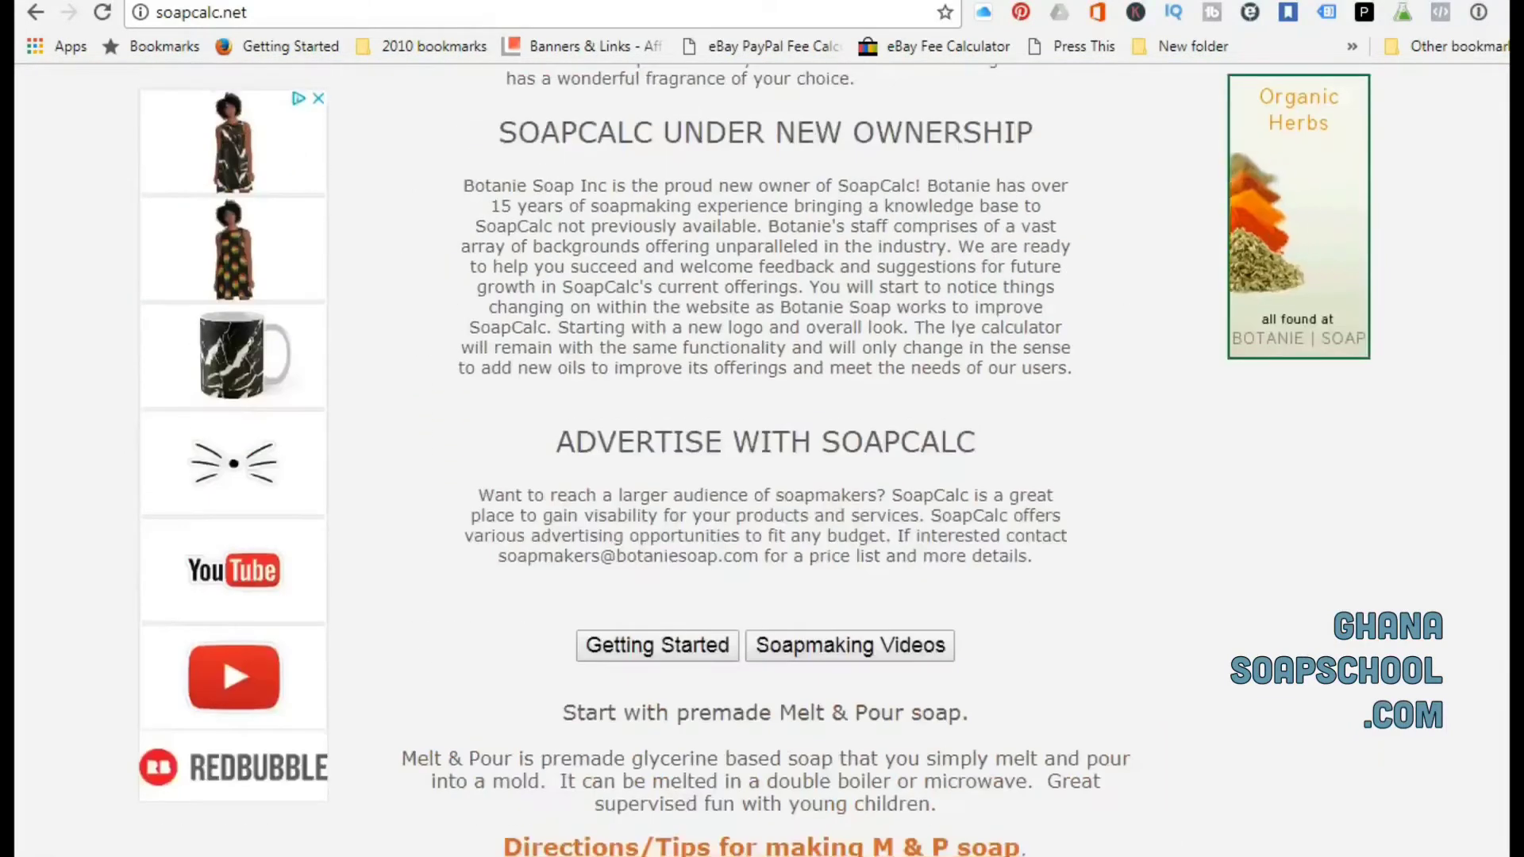
pyautogui.scroll(-2, 762, 460)
# Step: Browse the Soapmaking Videos page with its cold process, melt and pour, and hot process videos
pyautogui.click(907, 512)
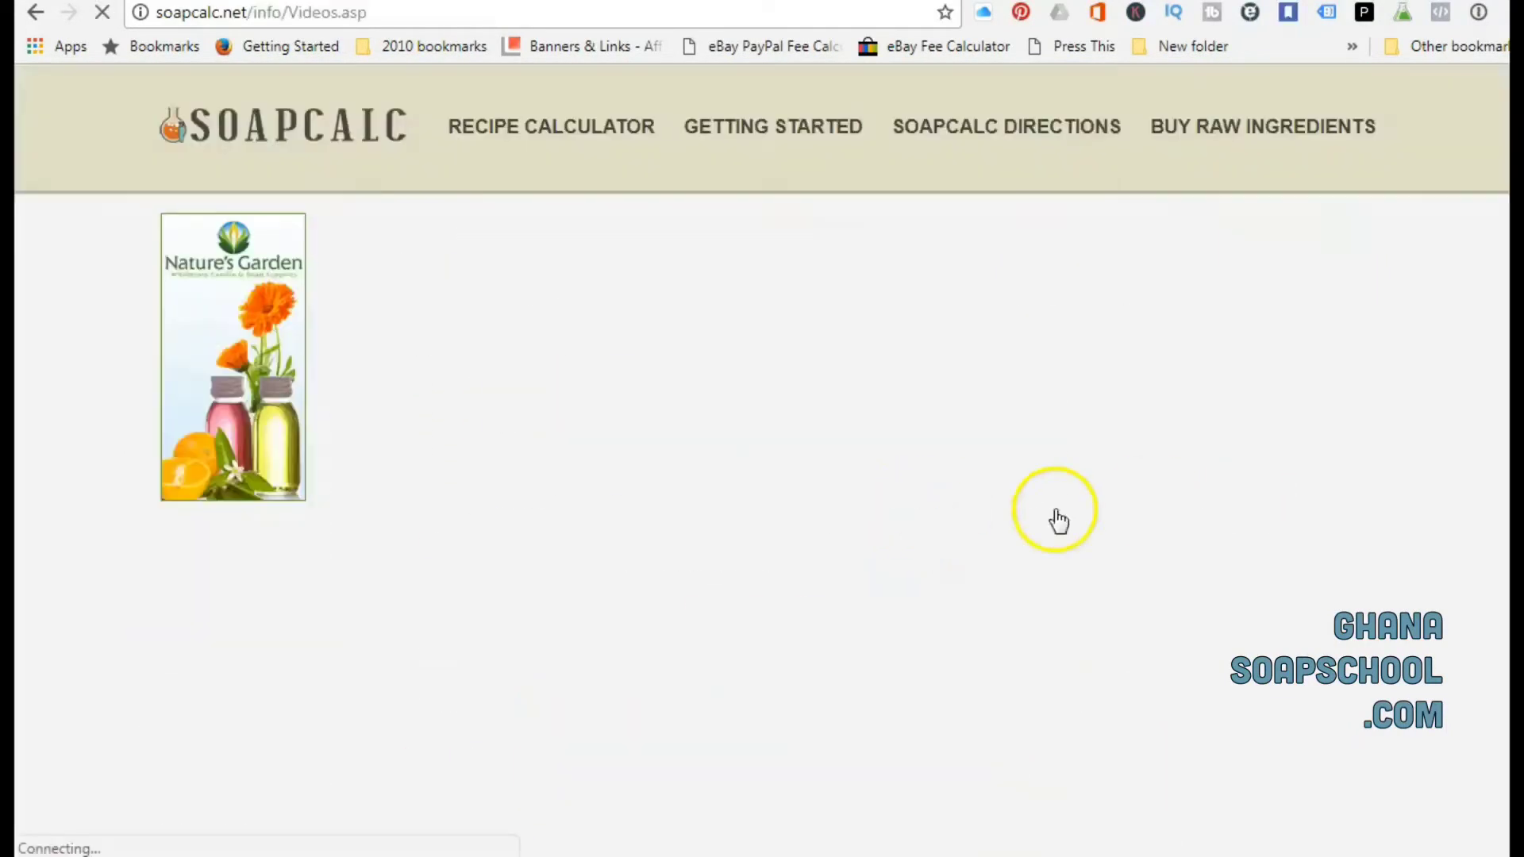
pyautogui.scroll(-10, 762, 460)
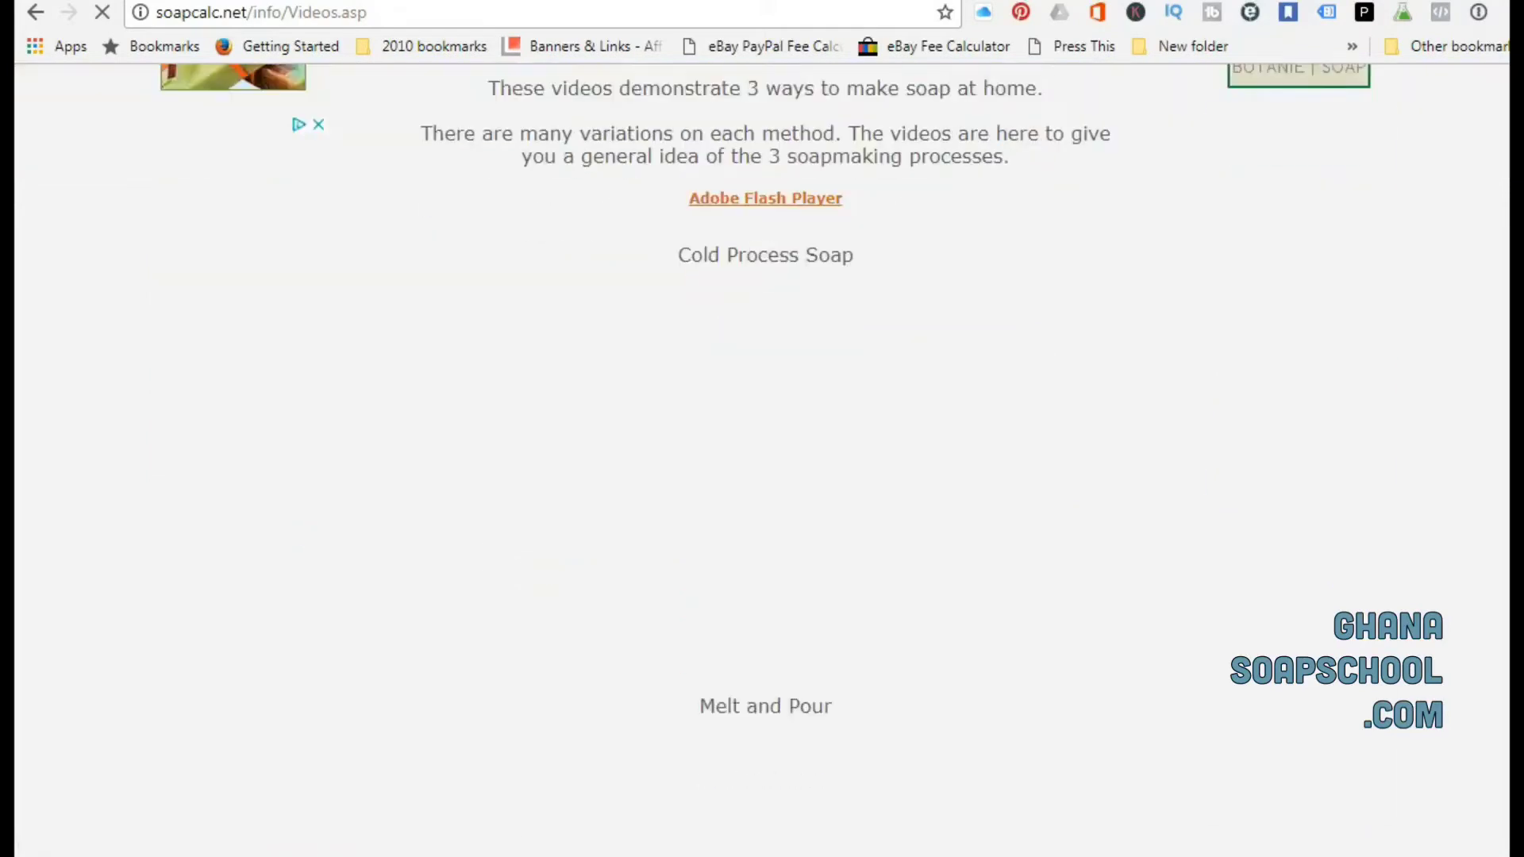
pyautogui.scroll(9, 762, 460)
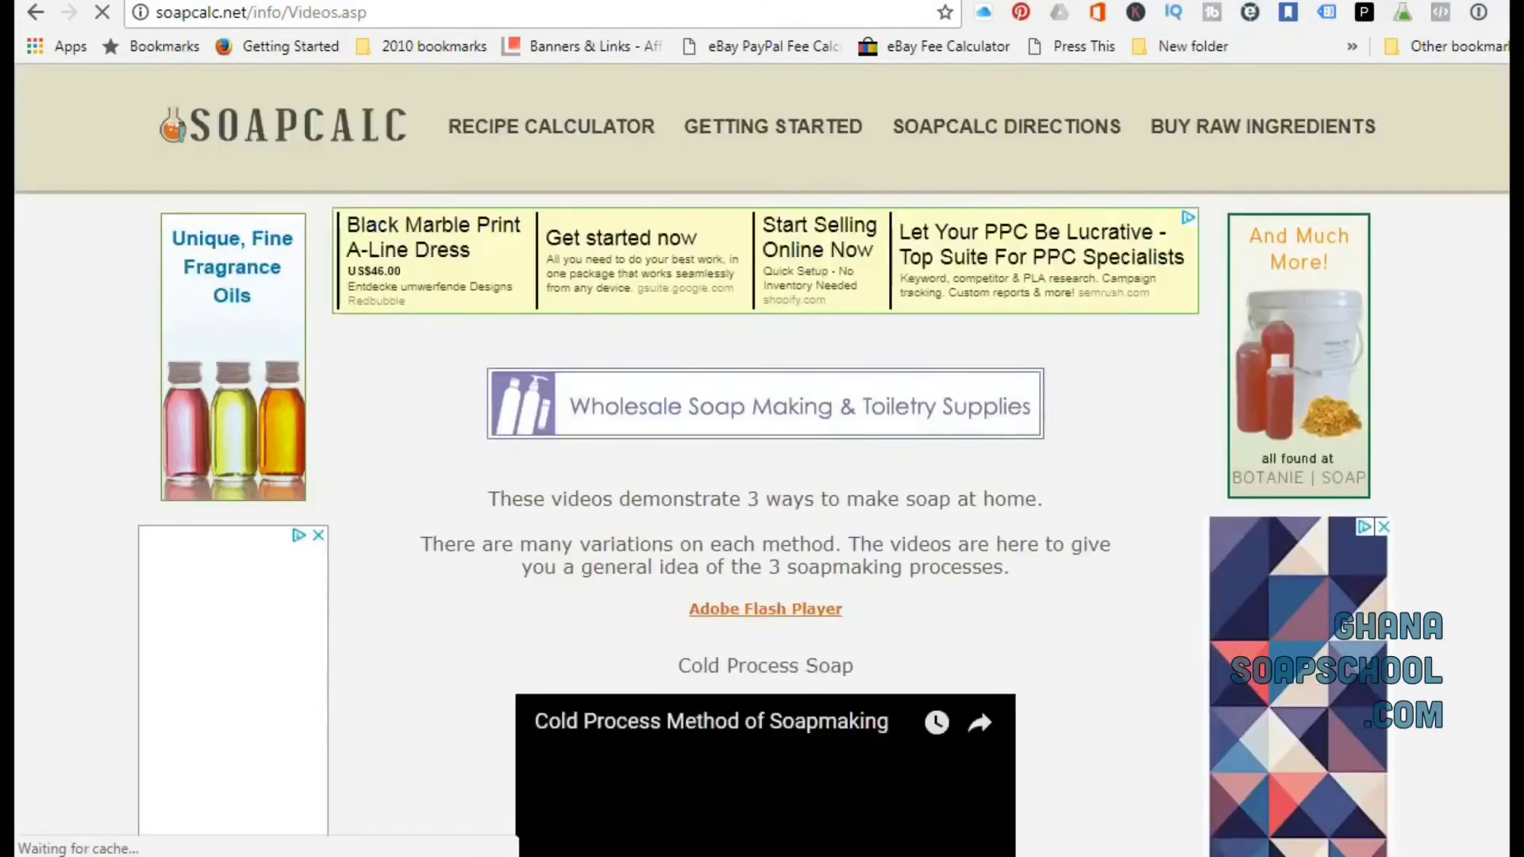
pyautogui.scroll(-5, 762, 460)
pyautogui.scroll(-8, 762, 461)
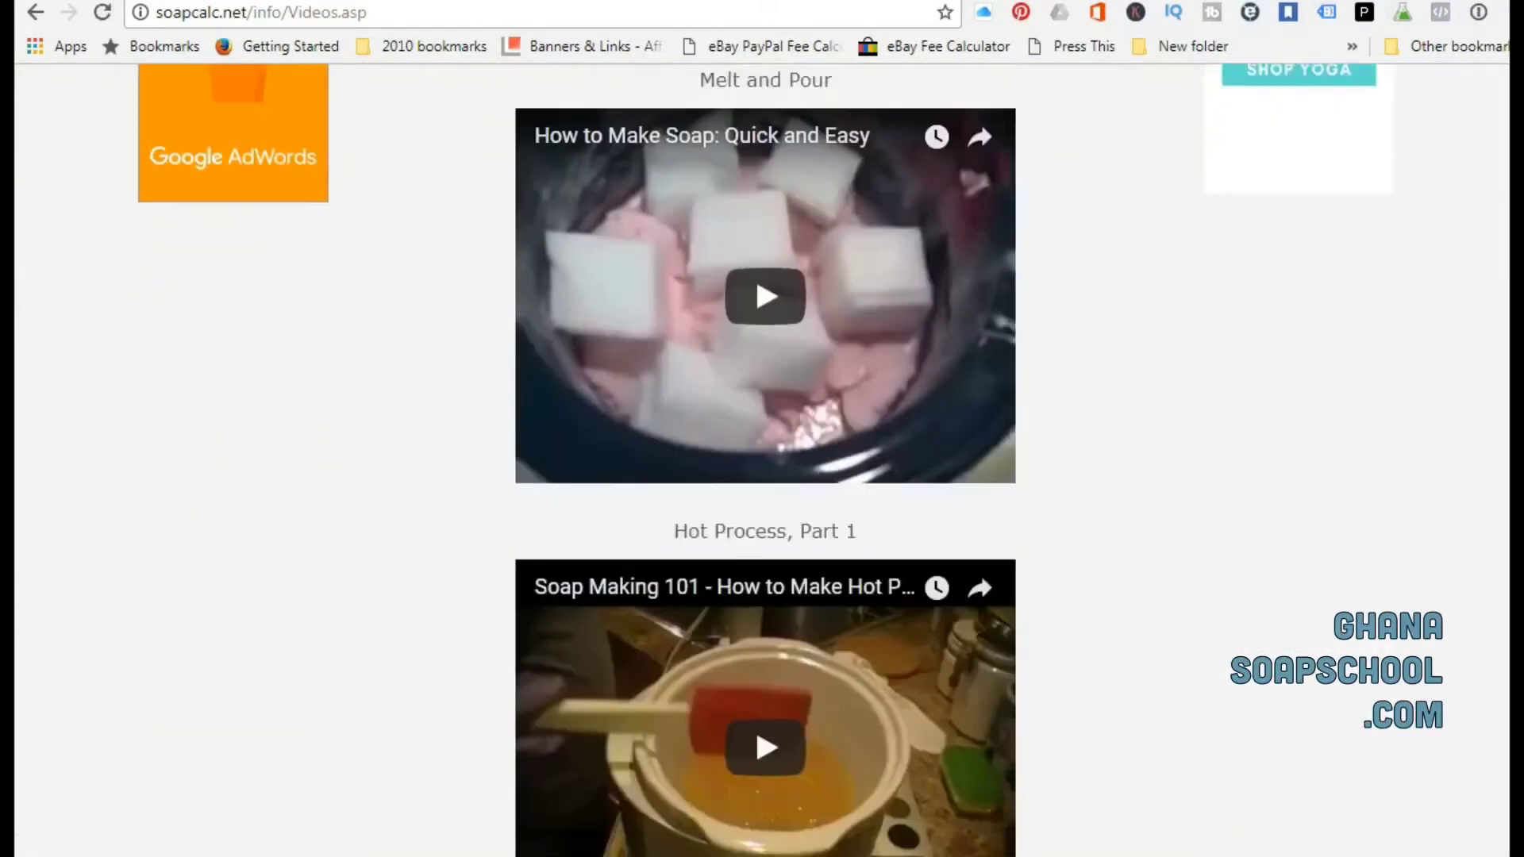
pyautogui.scroll(-8, 761, 461)
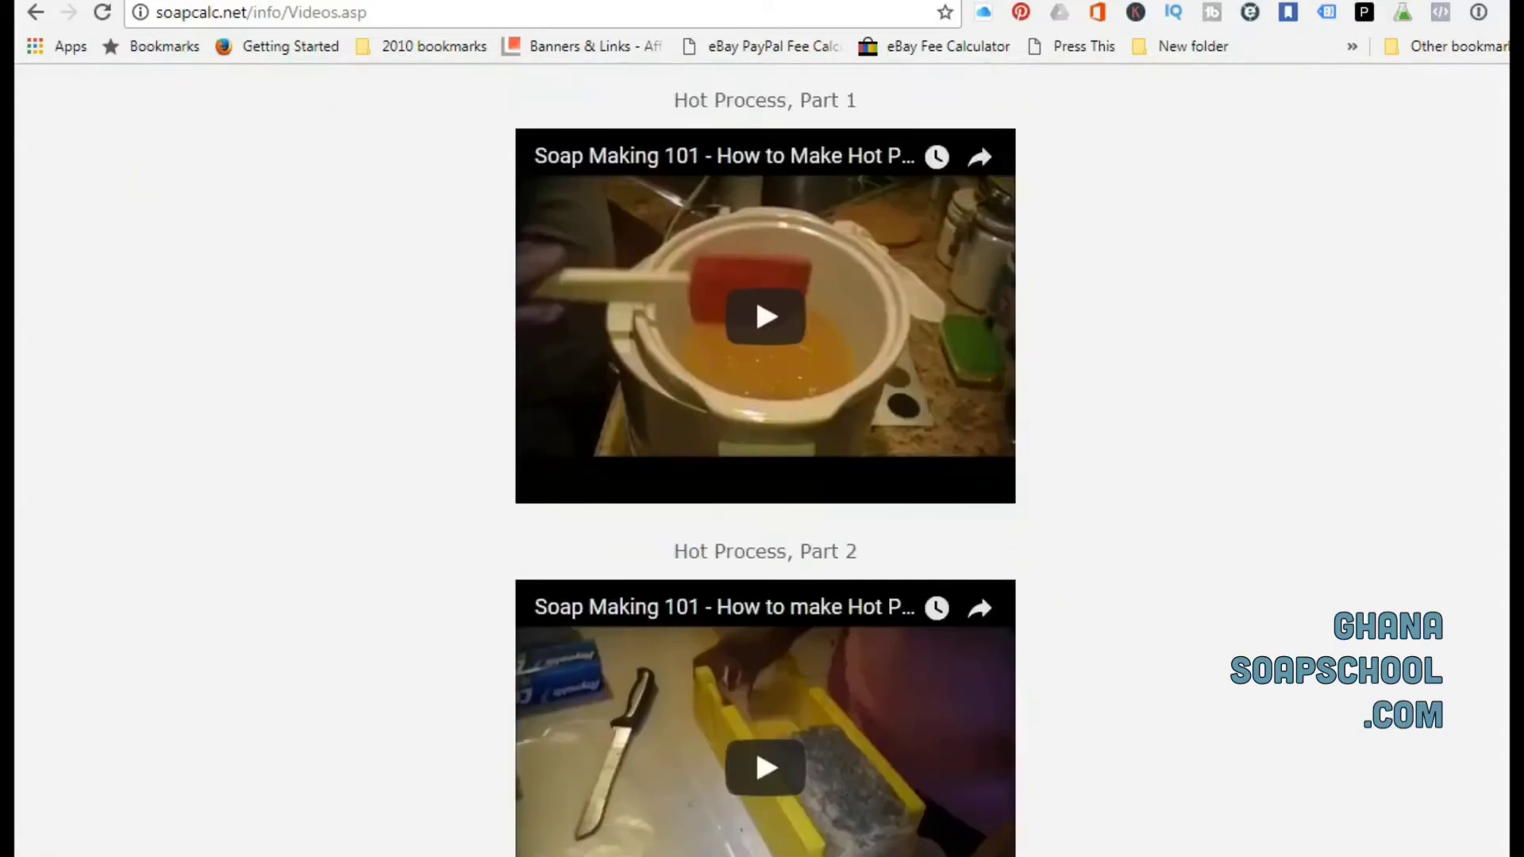
pyautogui.scroll(20, 601, 138)
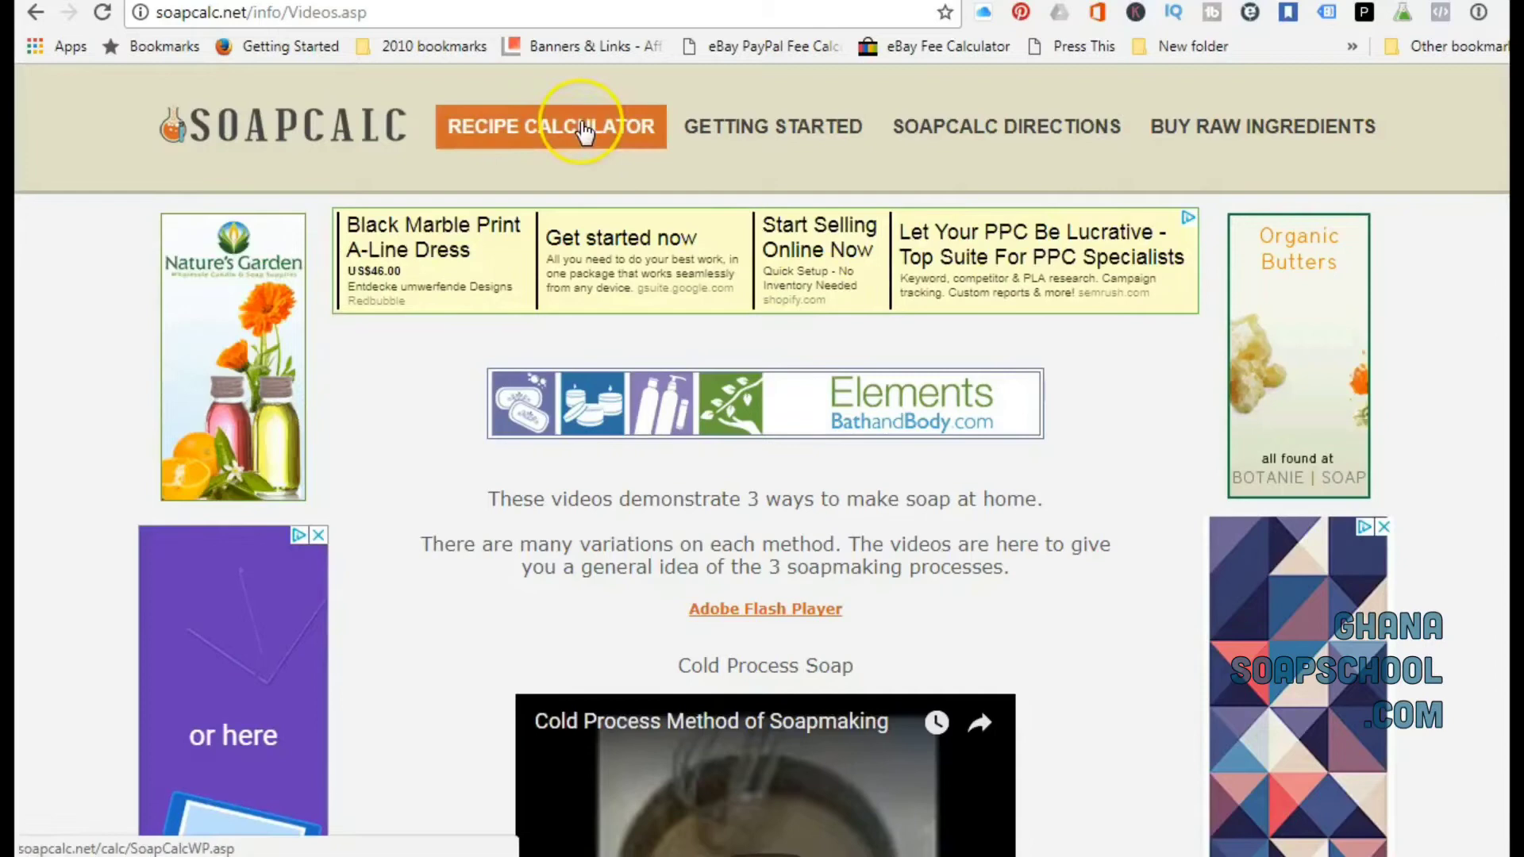
# Step: Dismiss the update announcement and load soapcalc.net without the autocompleted path
pyautogui.click(579, 120)
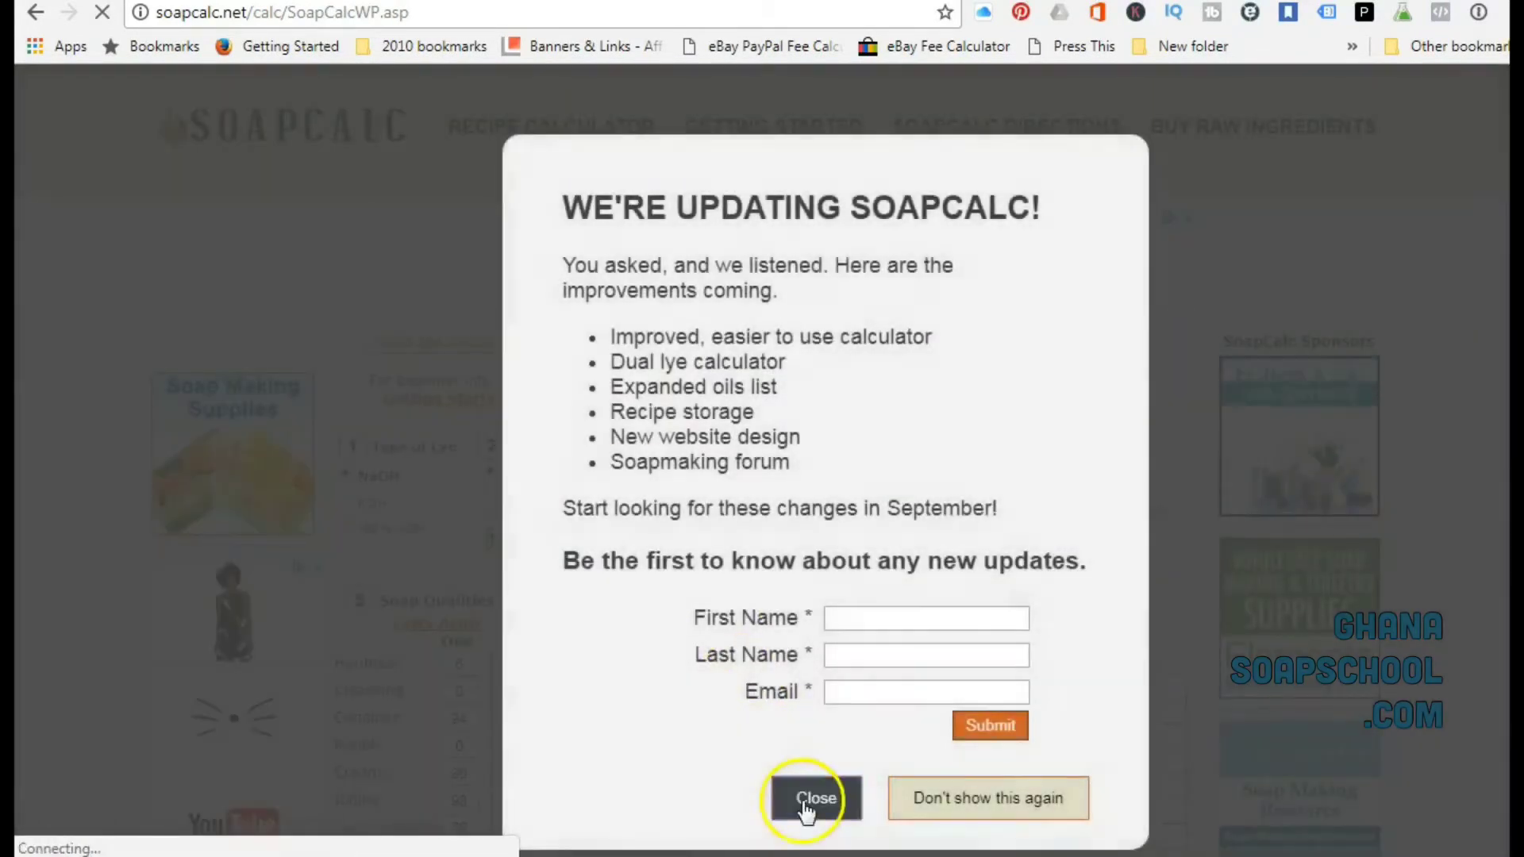
pyautogui.click(805, 810)
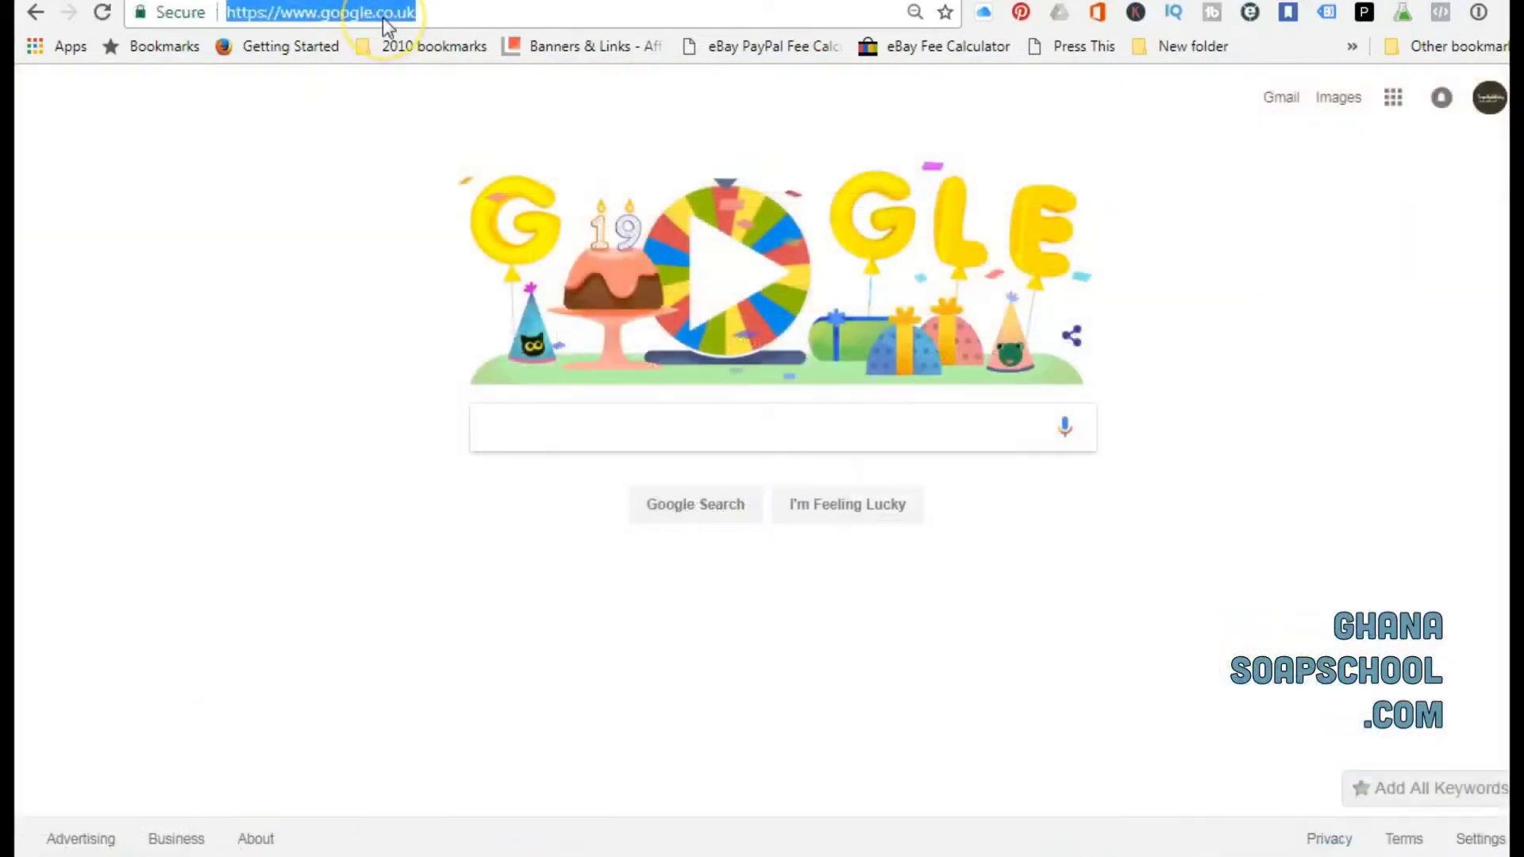
pyautogui.write('soapcalc')
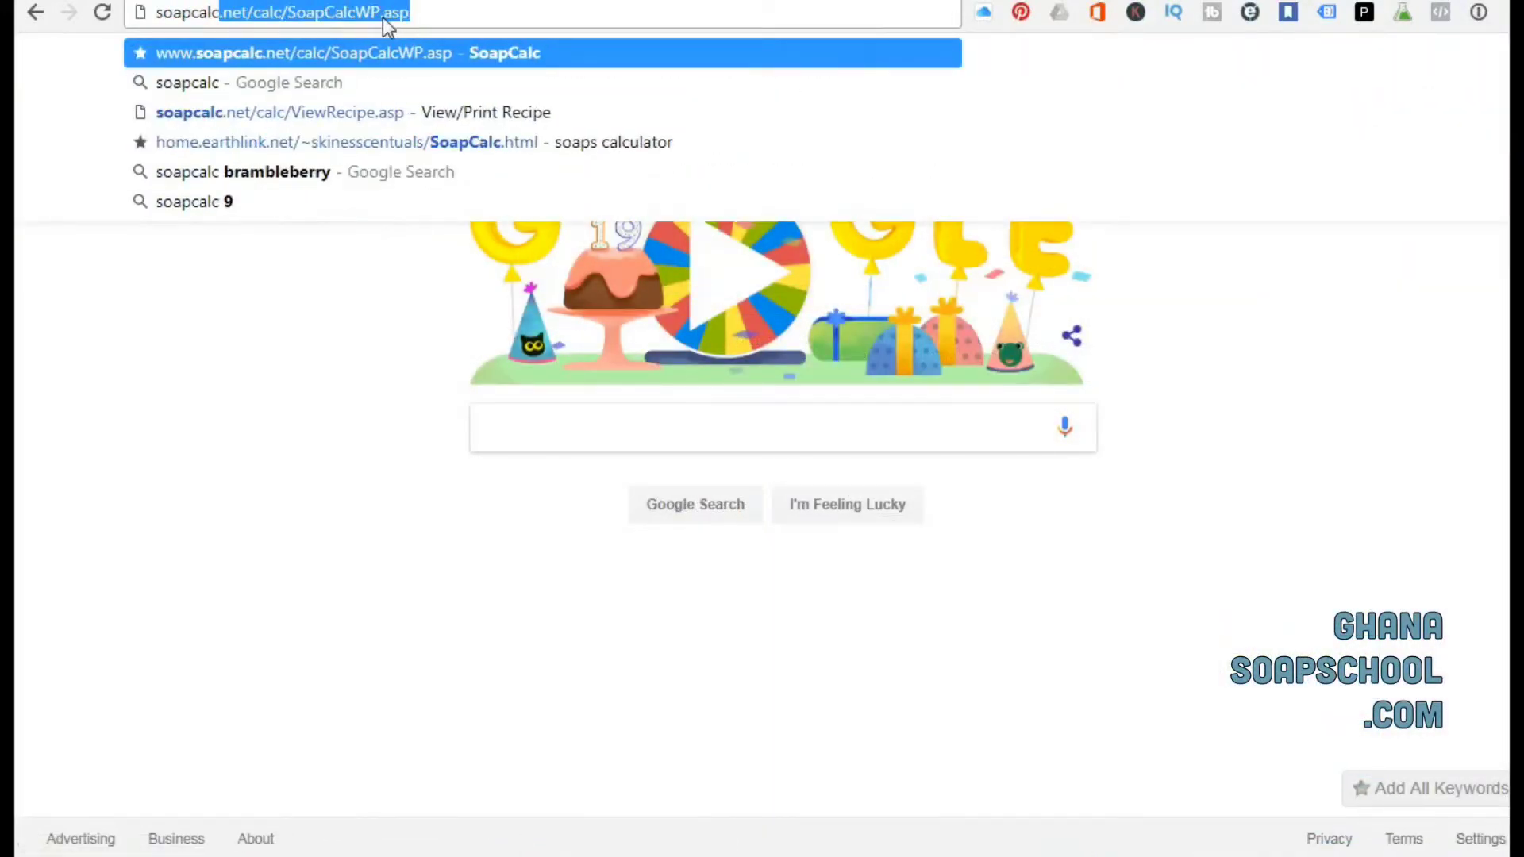
pyautogui.write('.net')
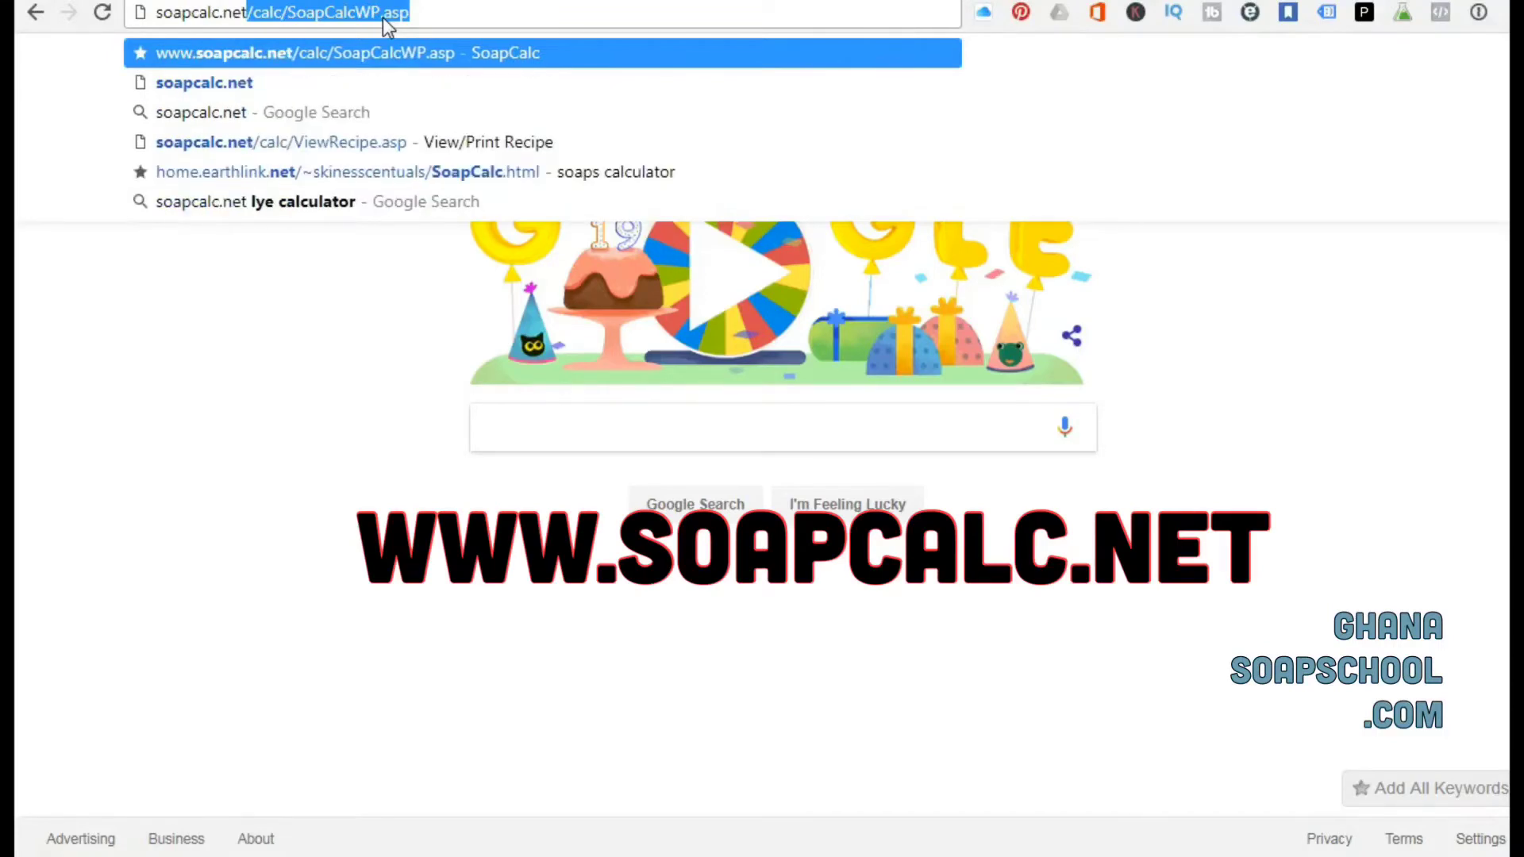
pyautogui.press('Delete')
pyautogui.press('Return')
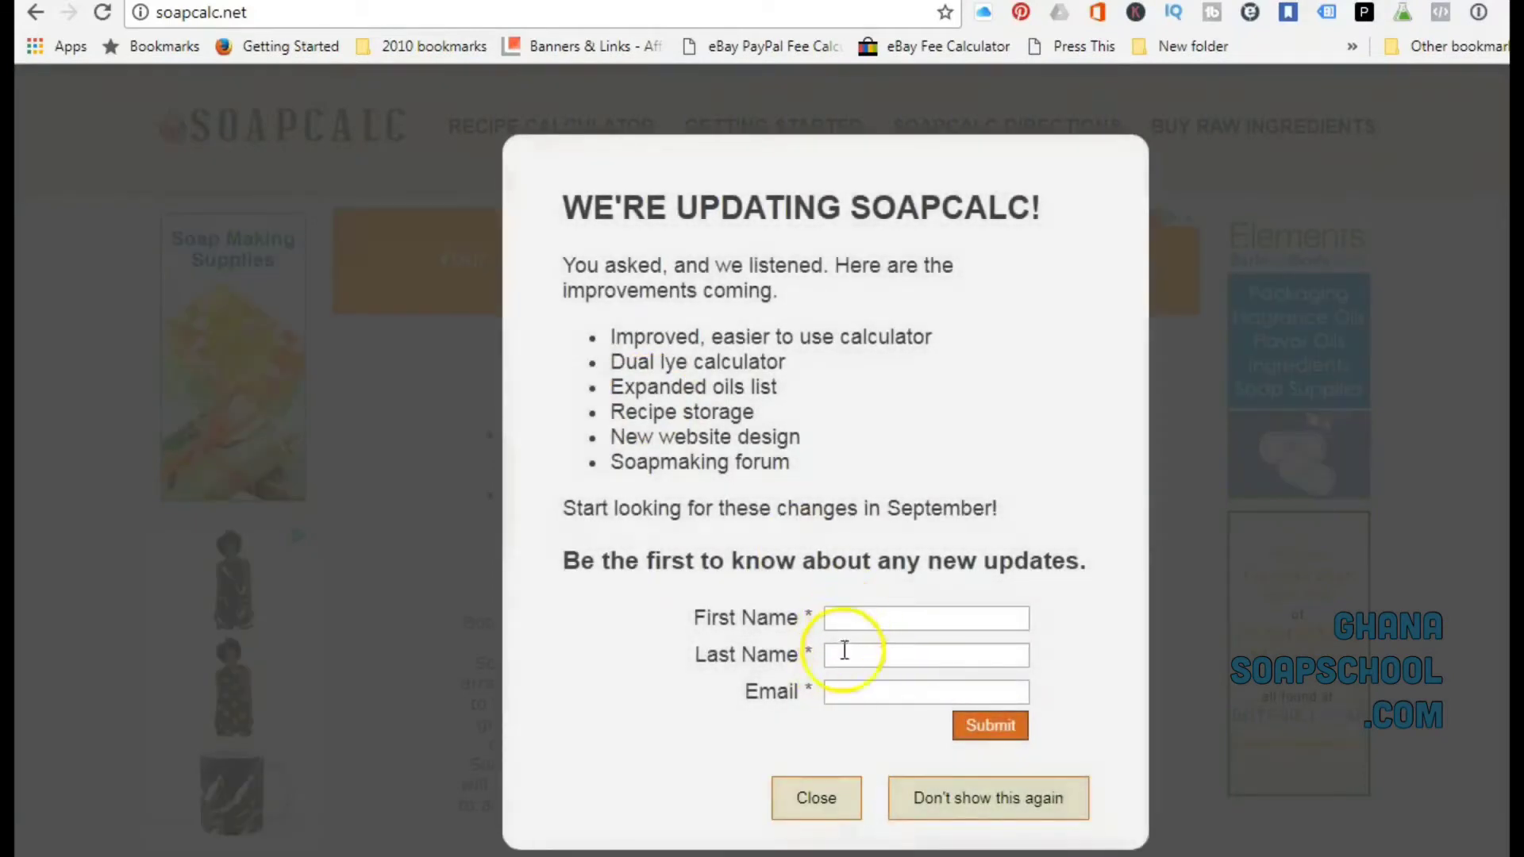
# Step: Close the update notice and scroll through the videos from Cold Process to Hot Process Part 2
pyautogui.click(829, 796)
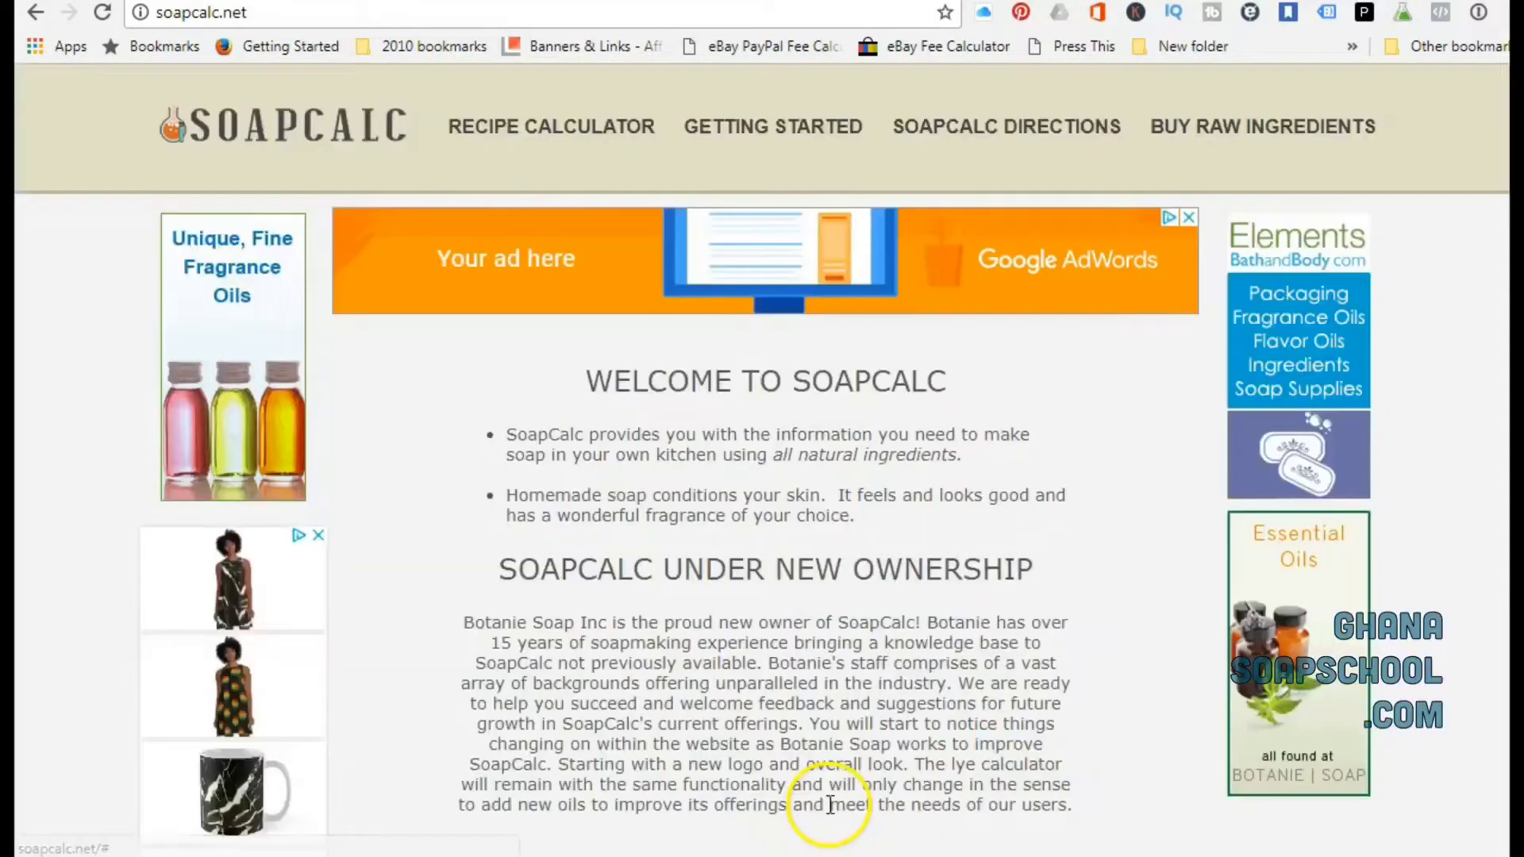
pyautogui.scroll(-10, 761, 461)
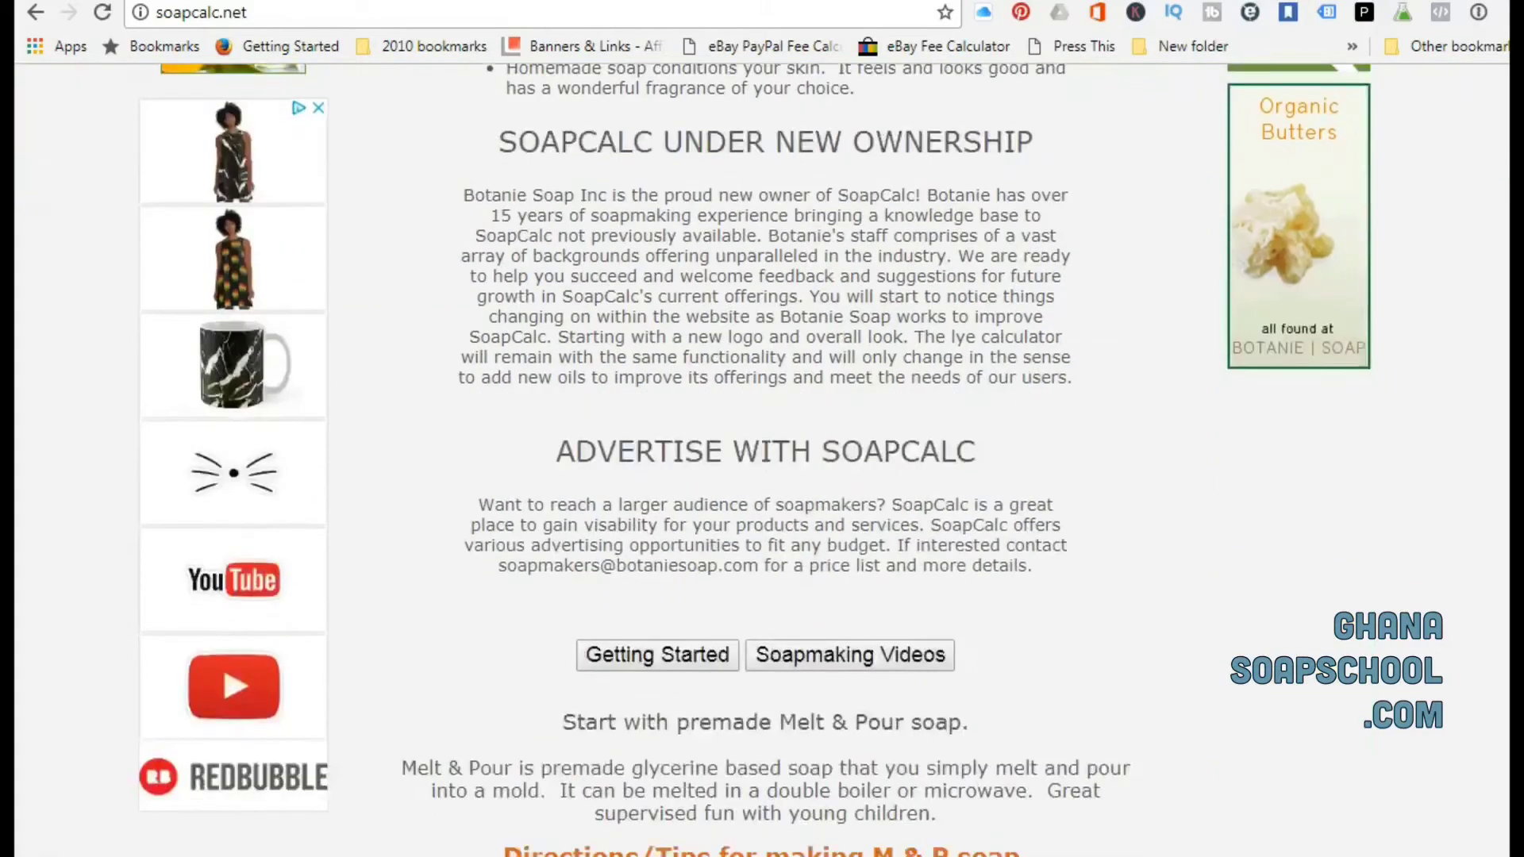
pyautogui.scroll(-3, 762, 461)
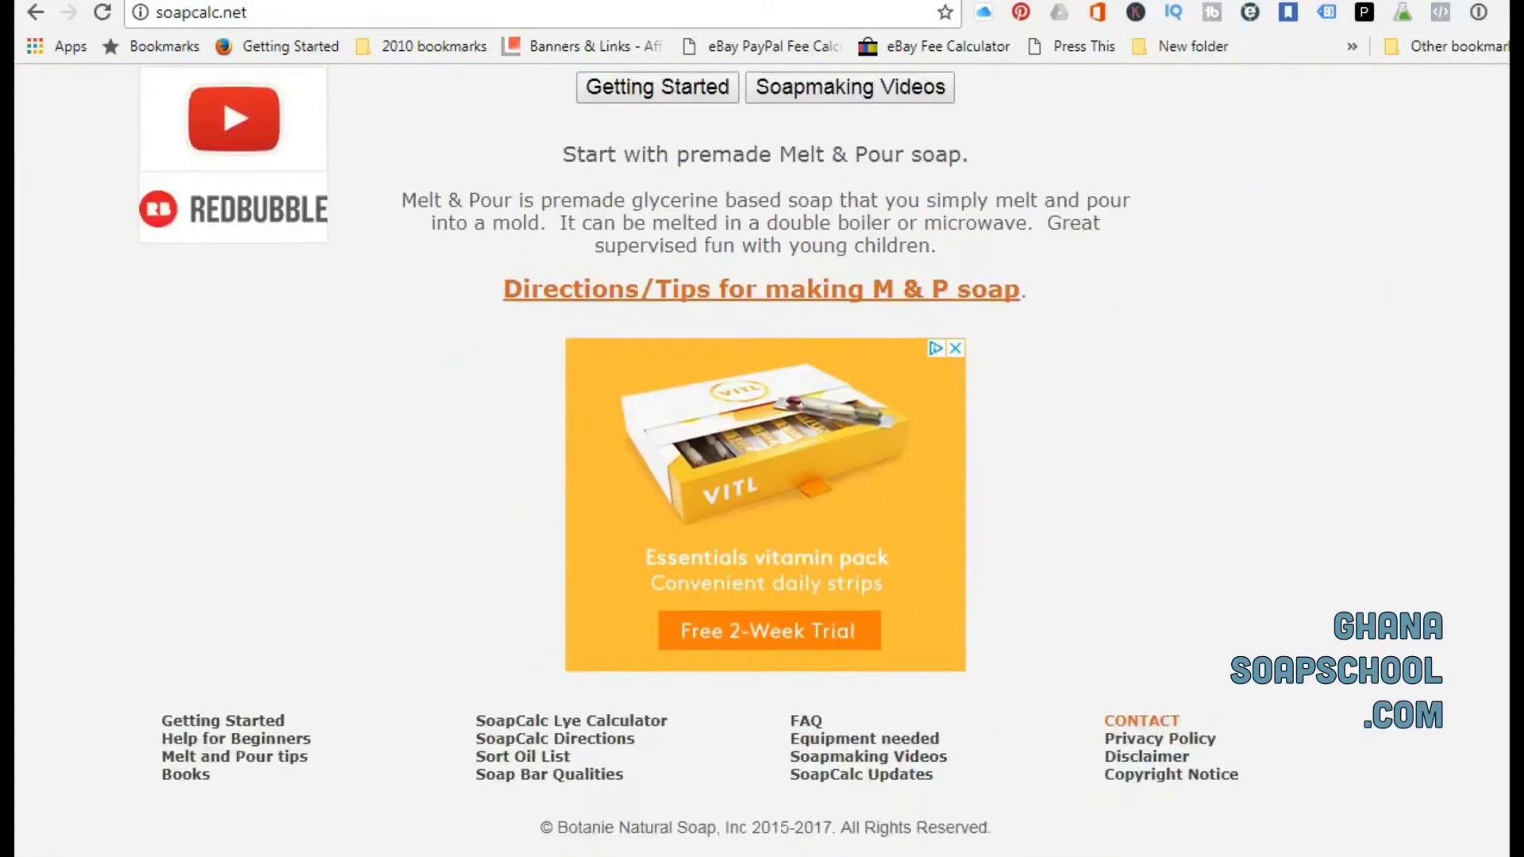
pyautogui.scroll(7, 761, 461)
pyautogui.scroll(-2, 949, 519)
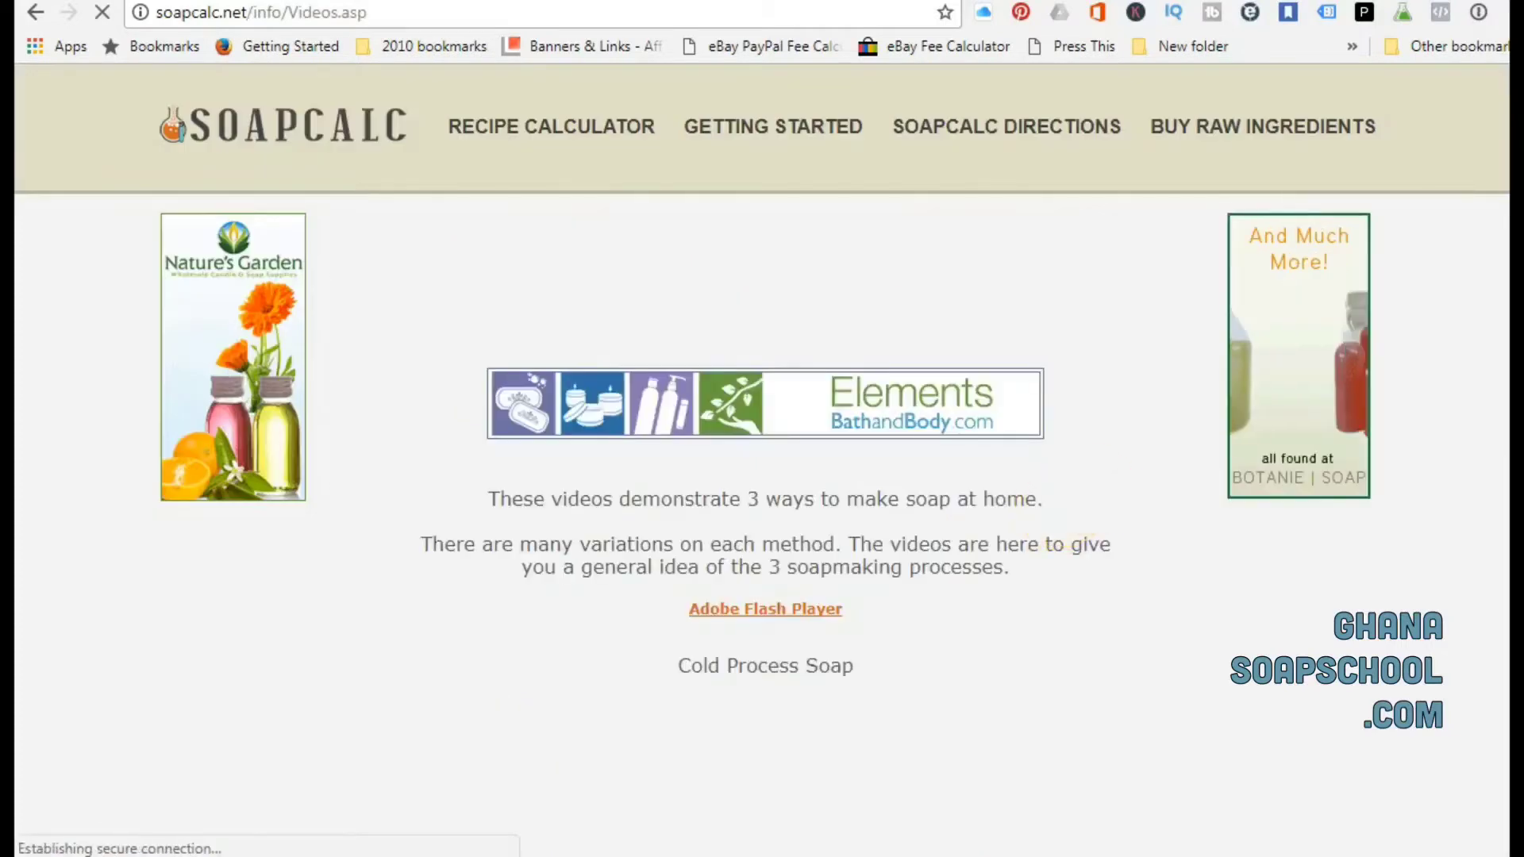
pyautogui.scroll(-10, 762, 460)
pyautogui.scroll(7, 762, 460)
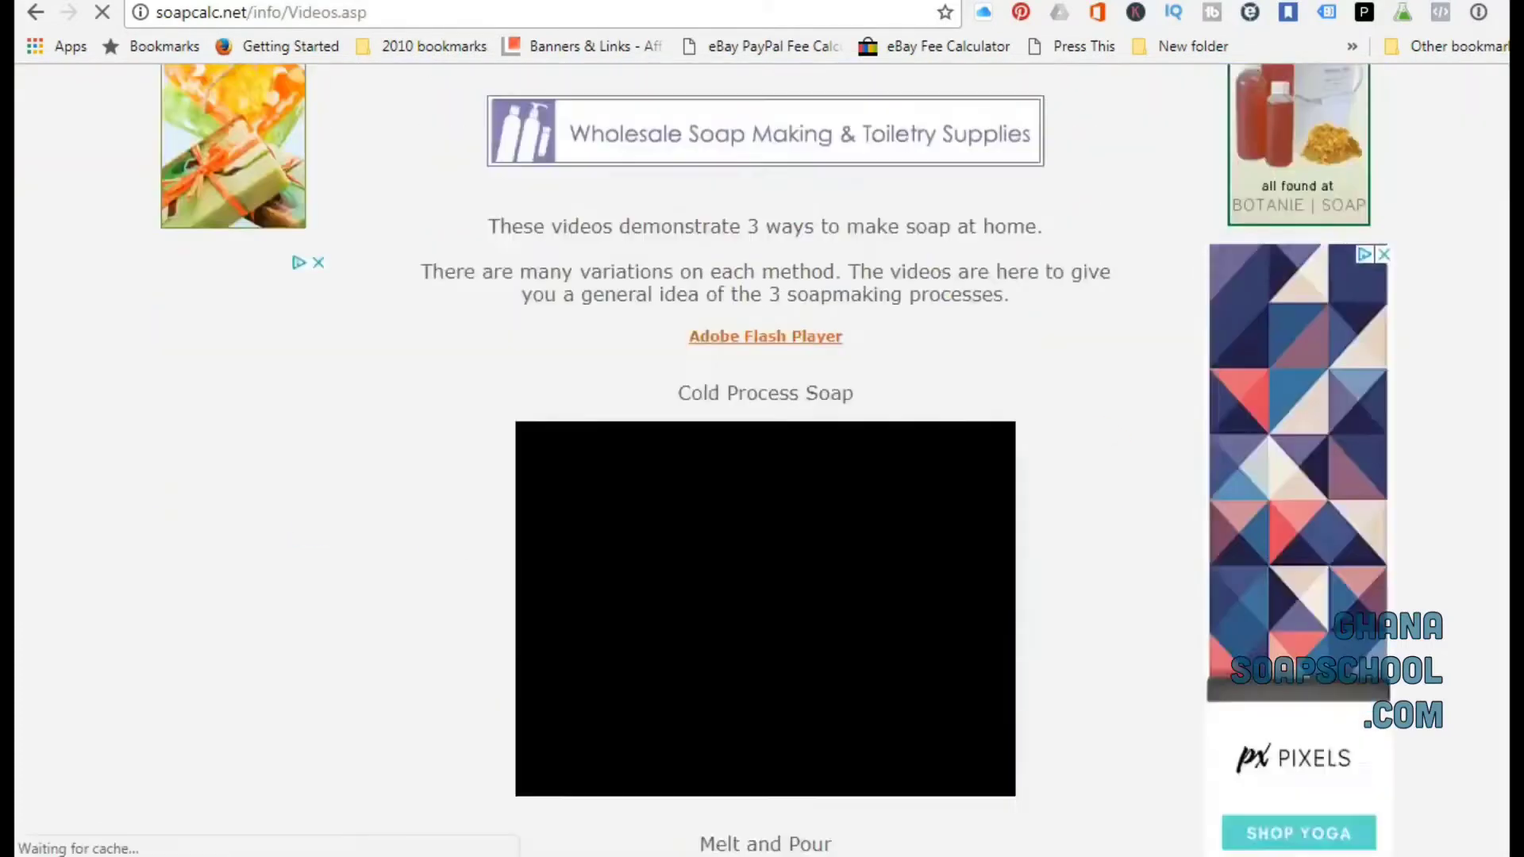
pyautogui.scroll(4, 761, 461)
pyautogui.scroll(-6, 762, 460)
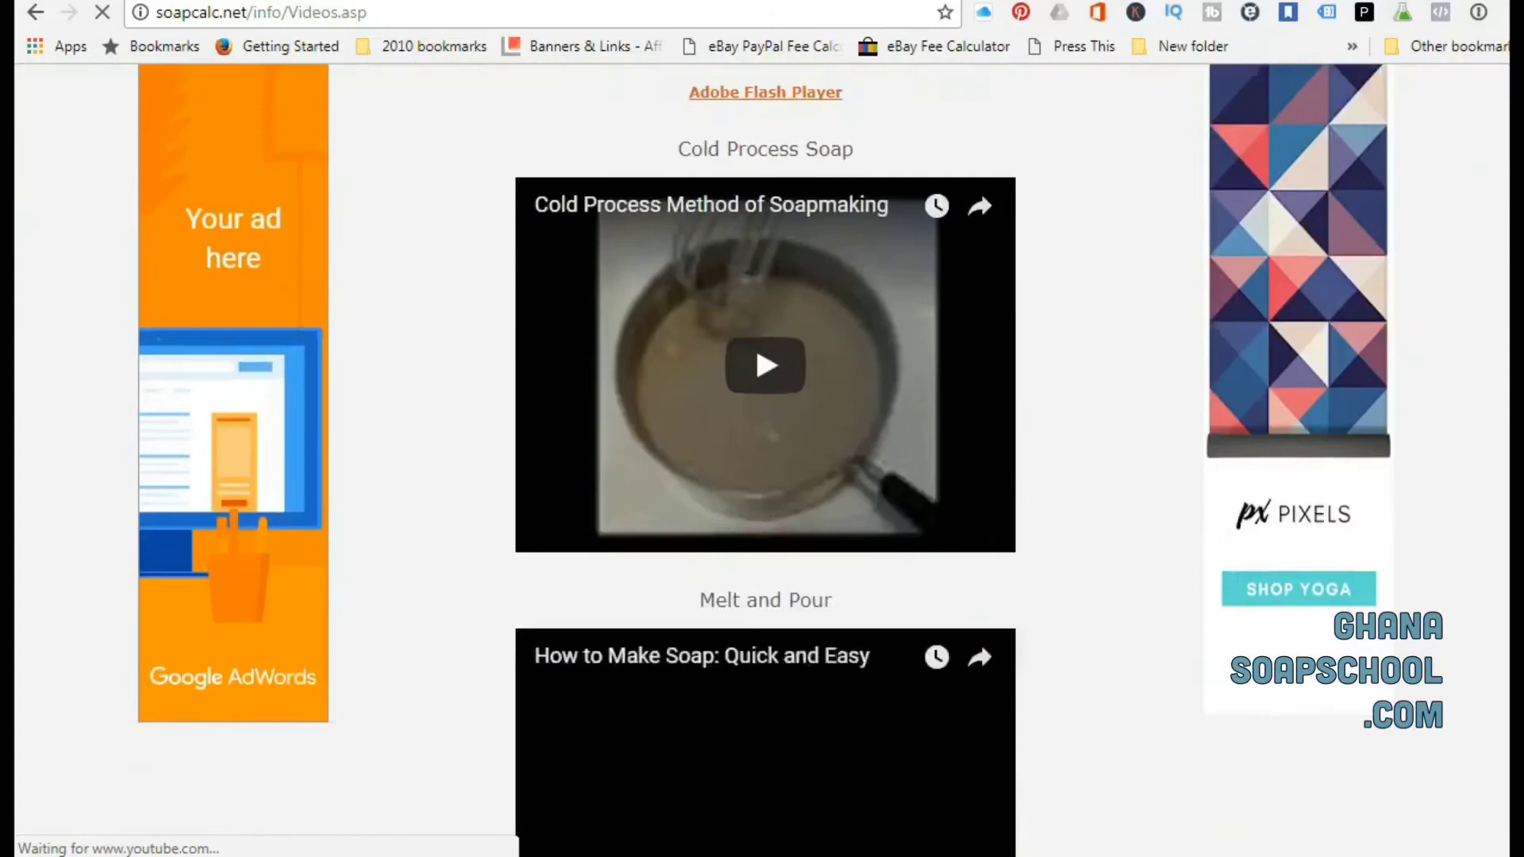
pyautogui.scroll(-9, 762, 460)
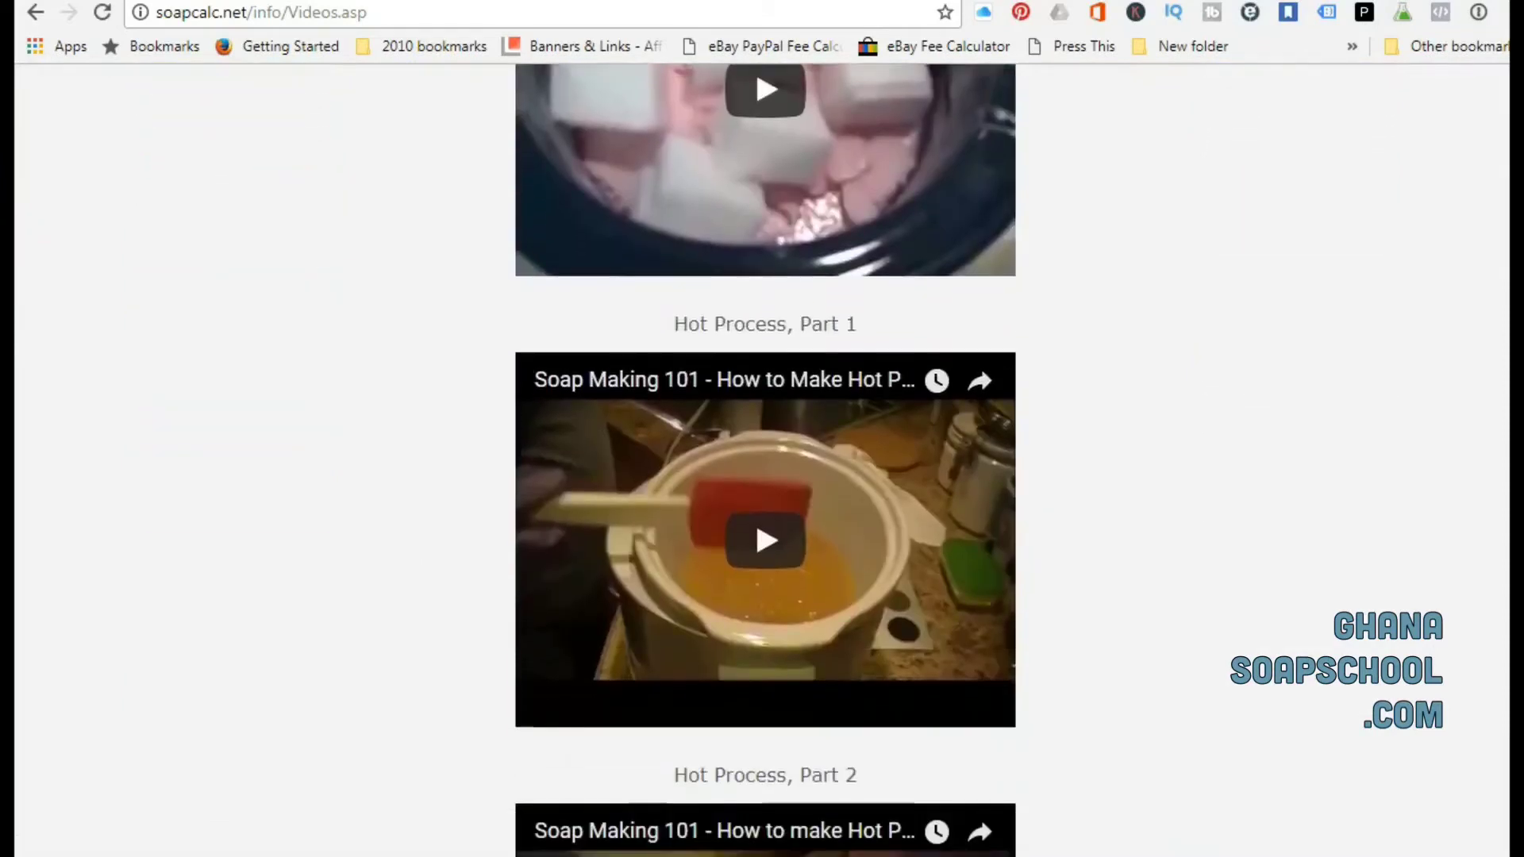
pyautogui.scroll(-7, 762, 460)
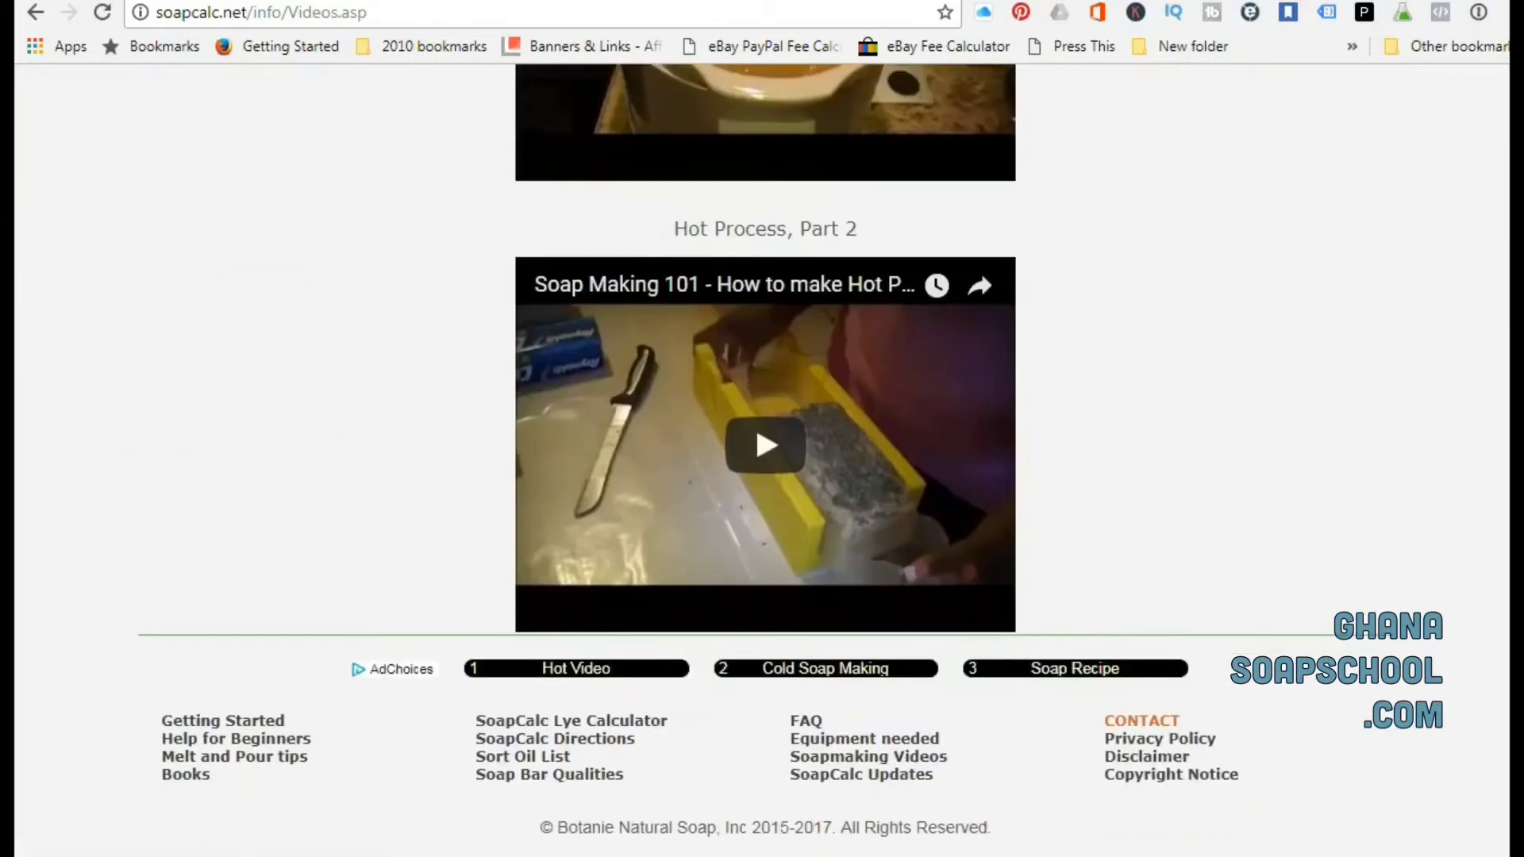
pyautogui.scroll(20, 762, 460)
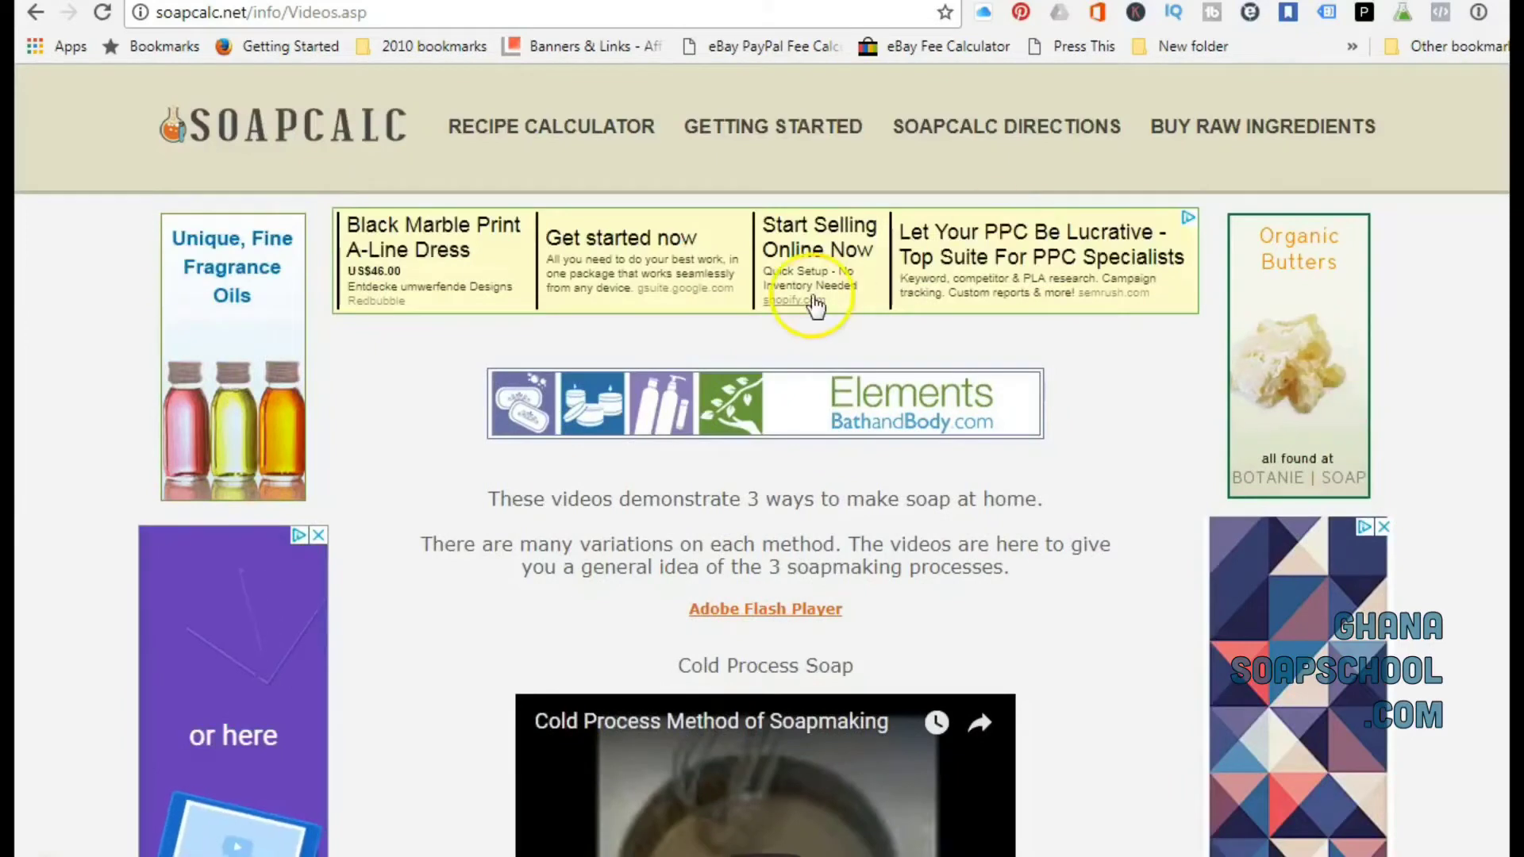
# Step: Dismiss the updates notice and read the Getting Started cold and hot process overview
pyautogui.click(580, 124)
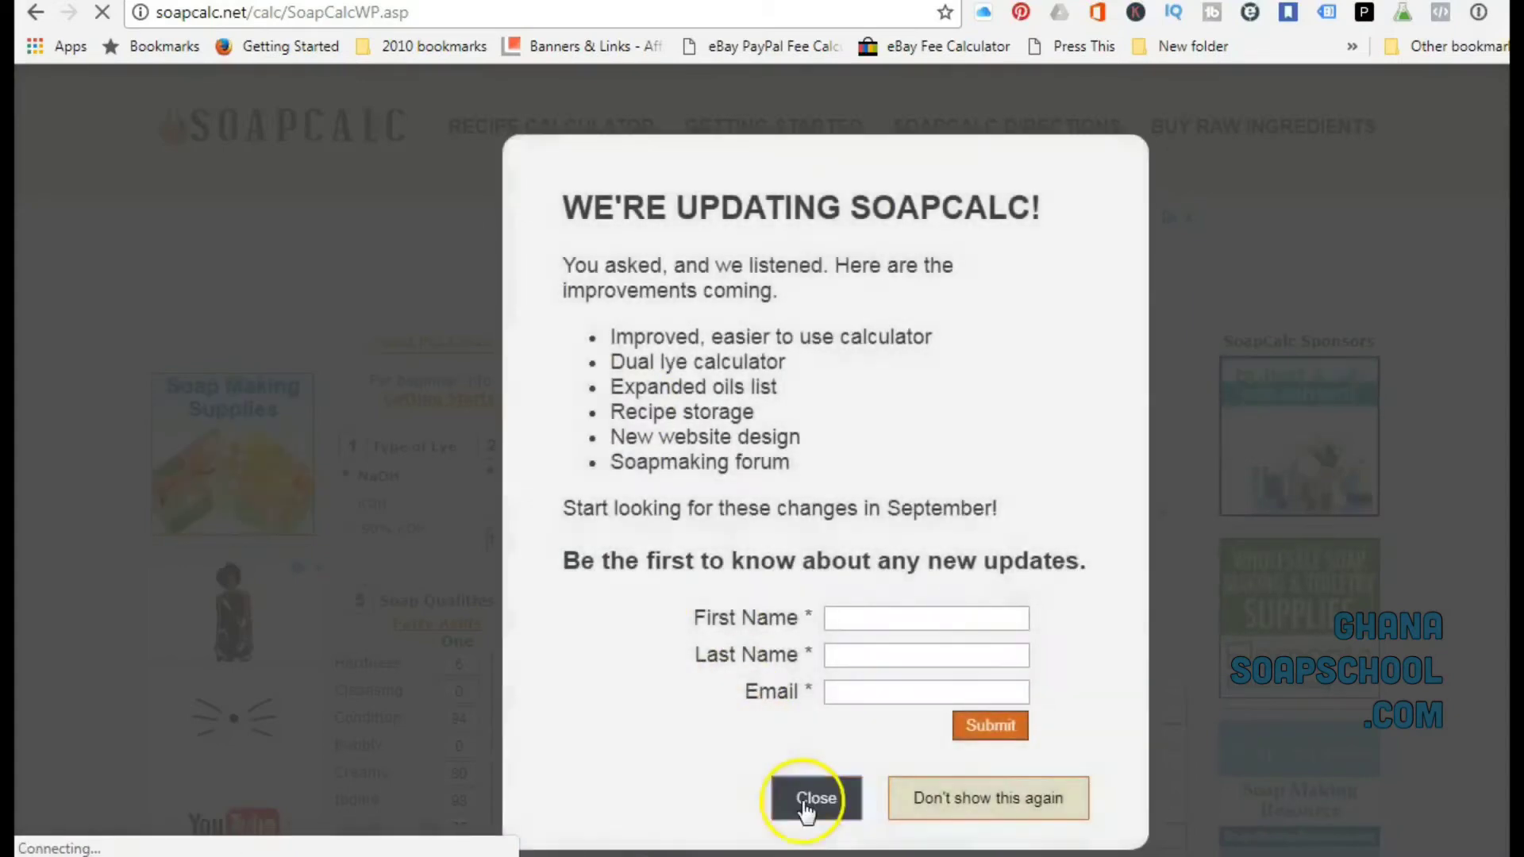
pyautogui.click(803, 803)
pyautogui.click(754, 127)
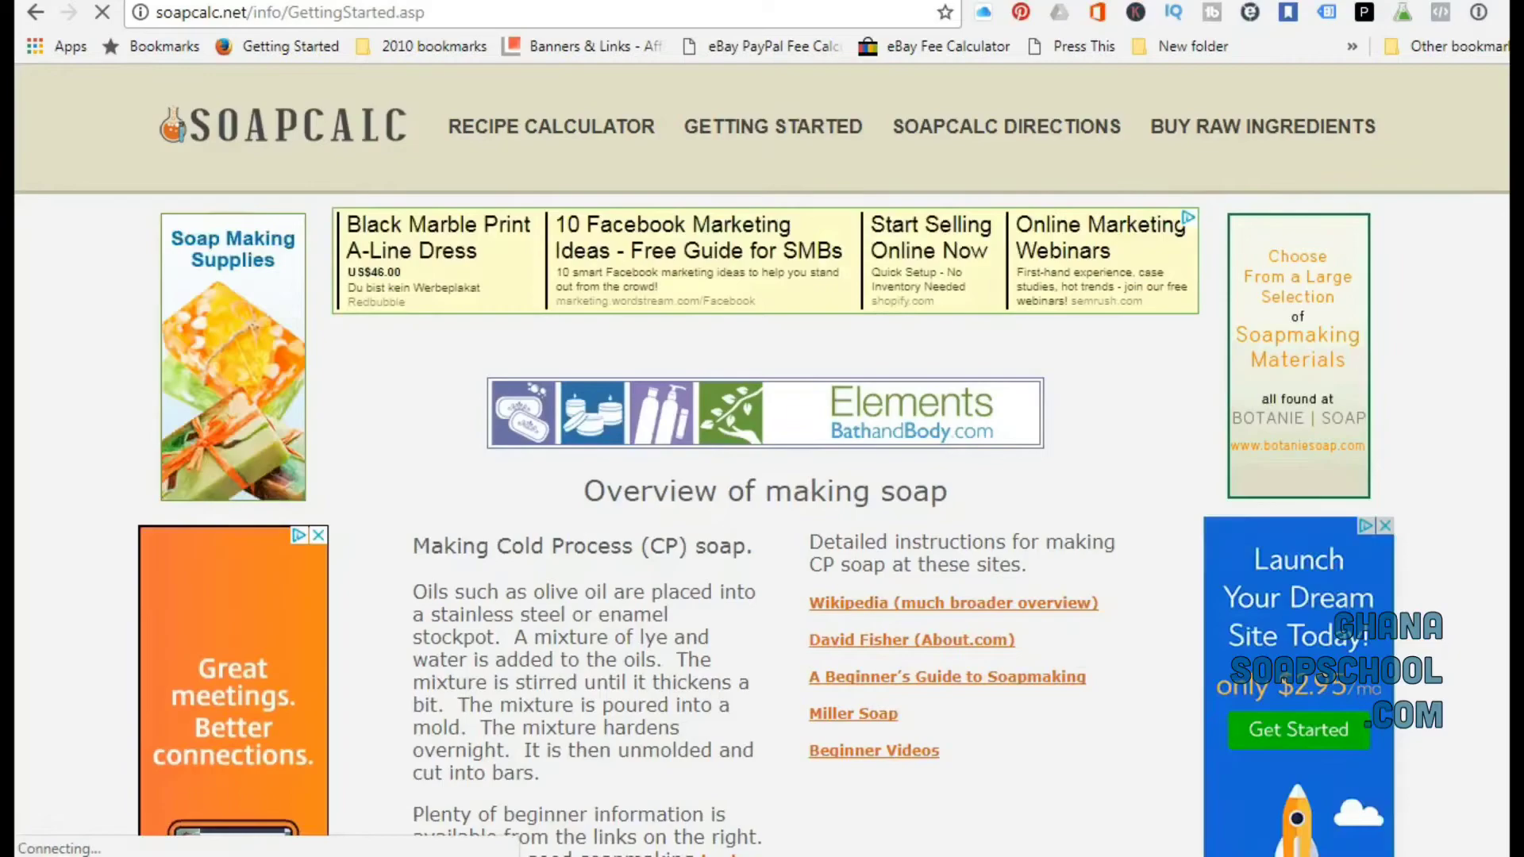
pyautogui.scroll(-4, 762, 460)
pyautogui.scroll(-9, 1325, 84)
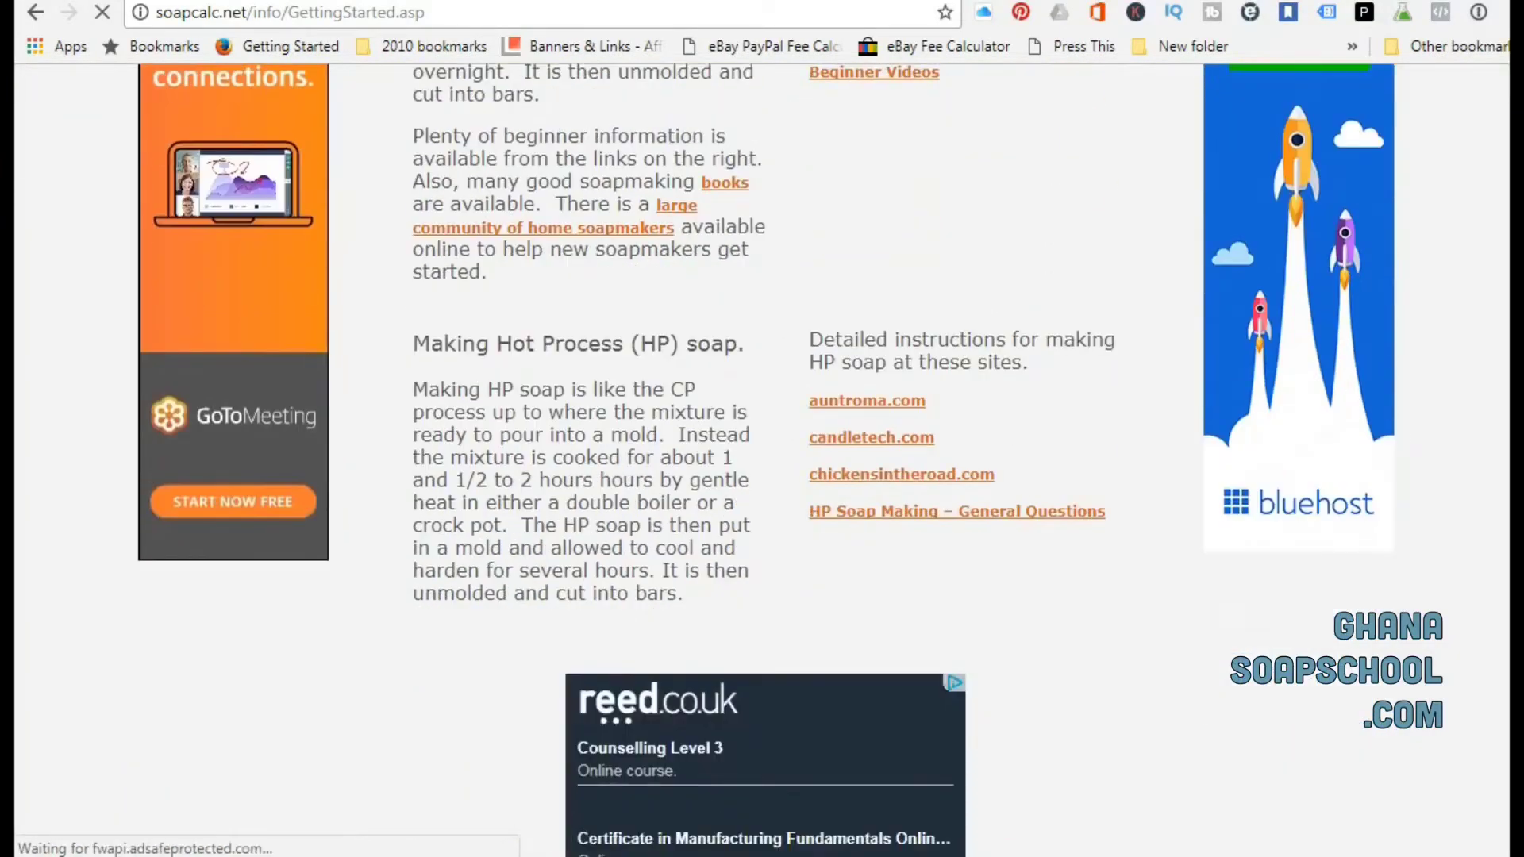
pyautogui.scroll(12, 1325, 84)
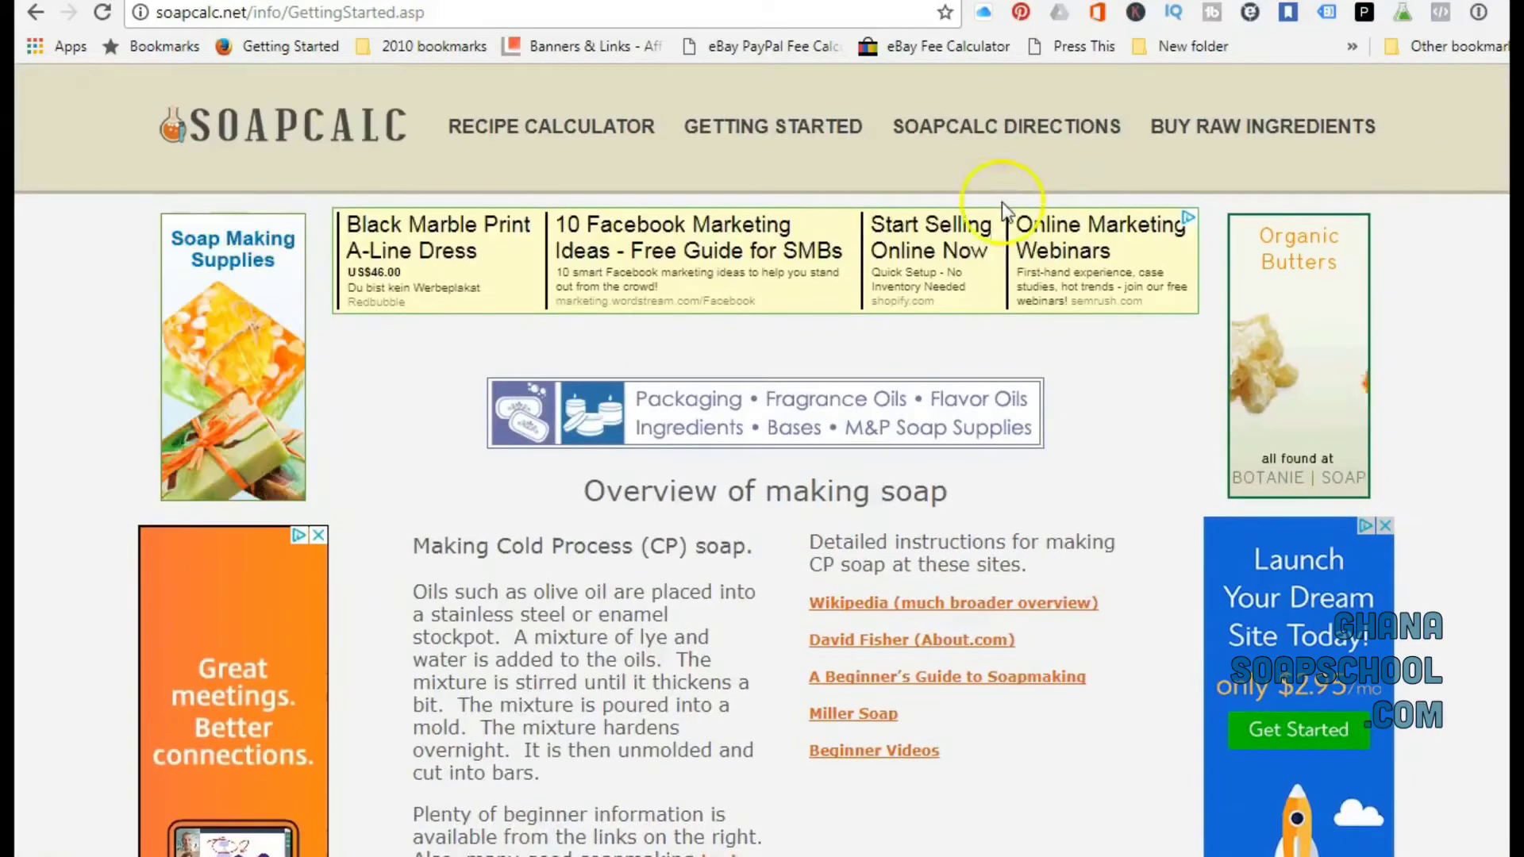
# Step: Read through the SoapCalc Directions, then go to the Buy Raw Ingredients supplier shop
pyautogui.click(973, 113)
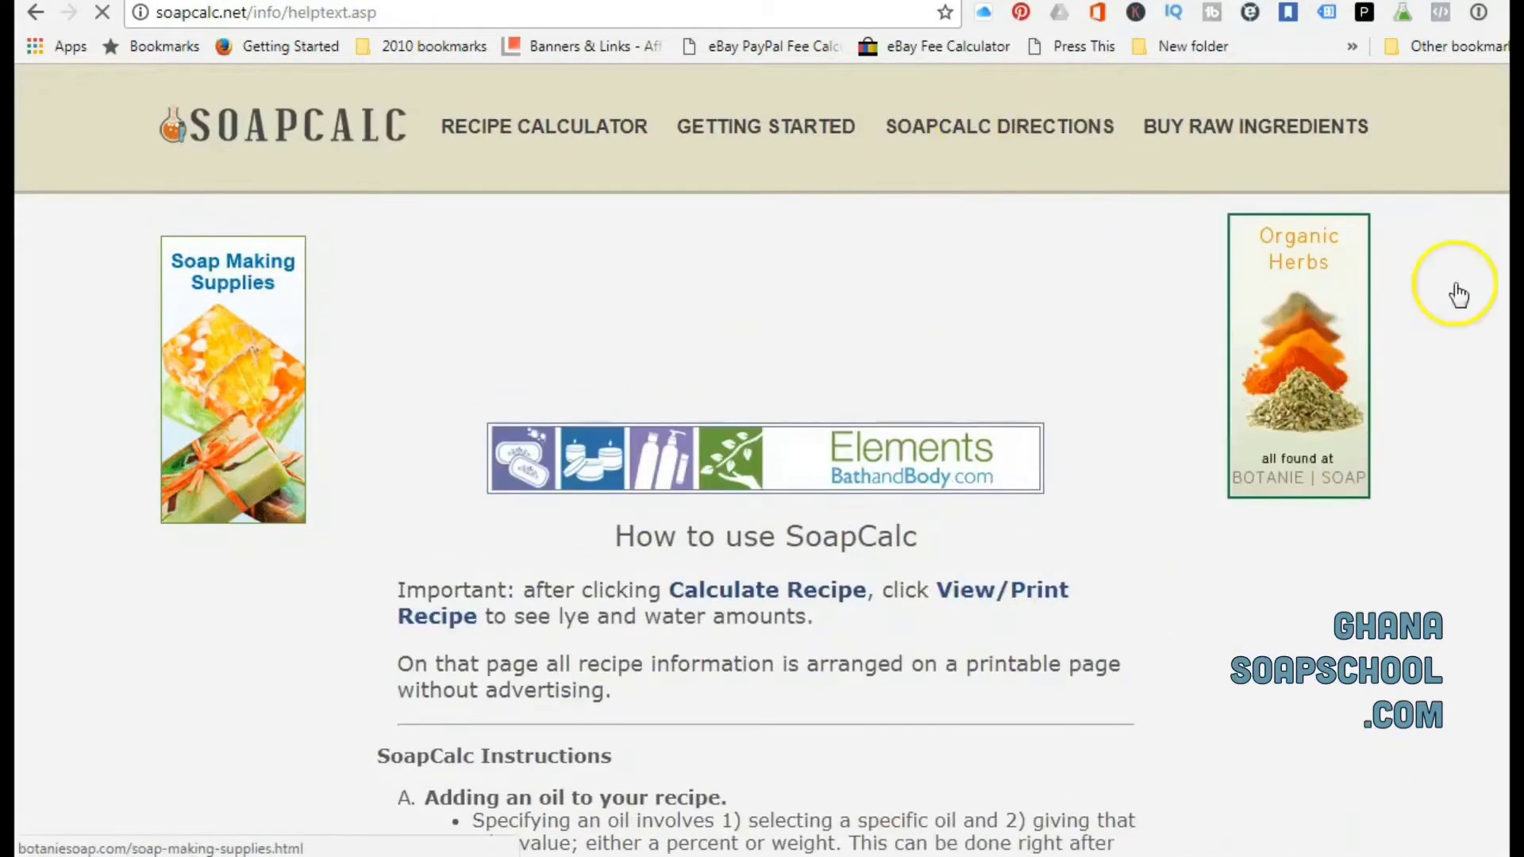
pyautogui.scroll(-7, 762, 477)
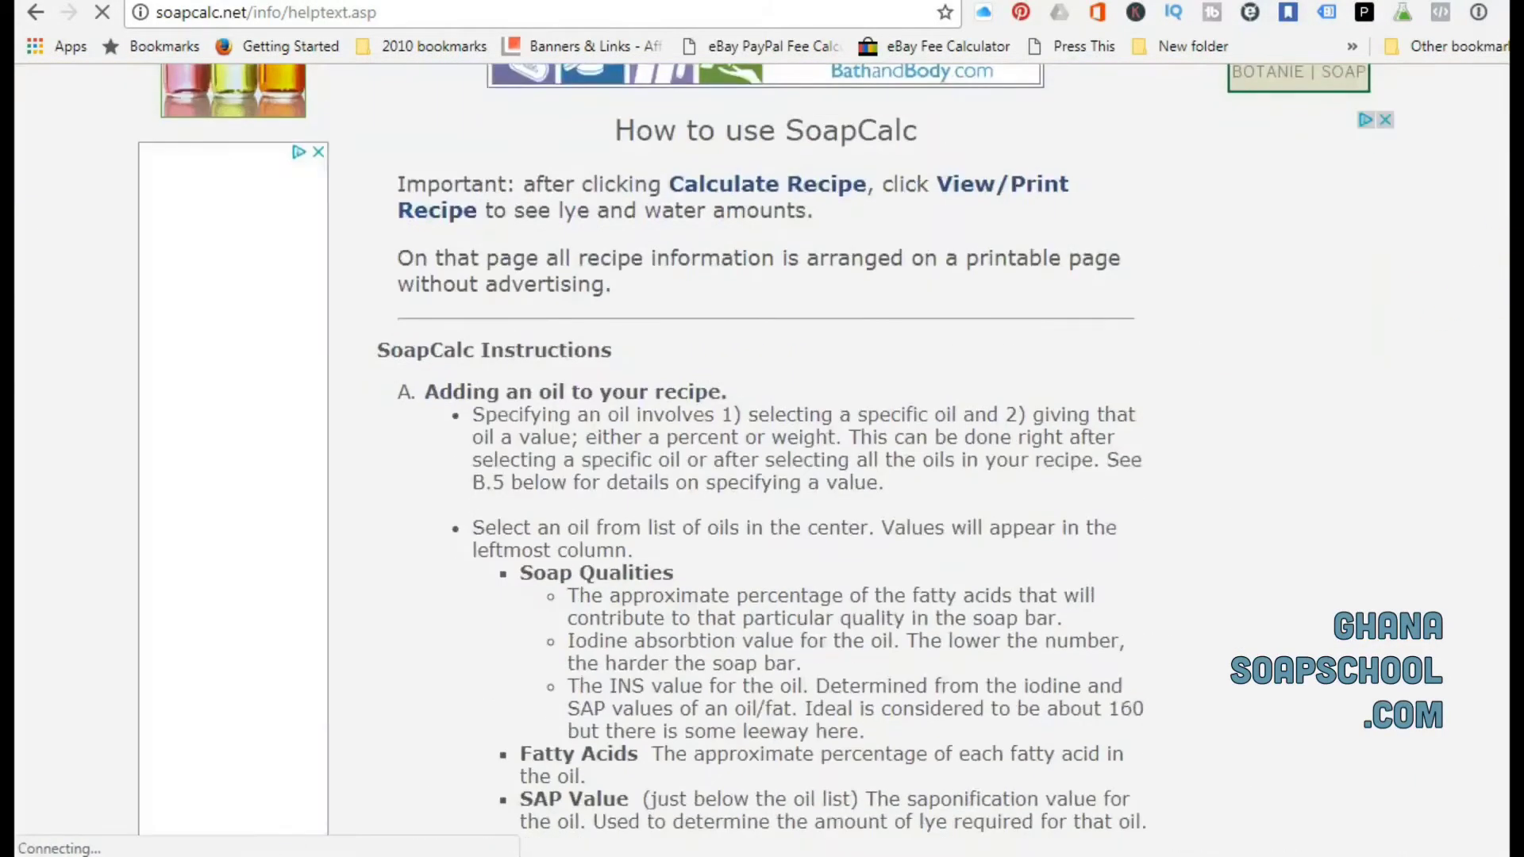
pyautogui.scroll(-15, 762, 476)
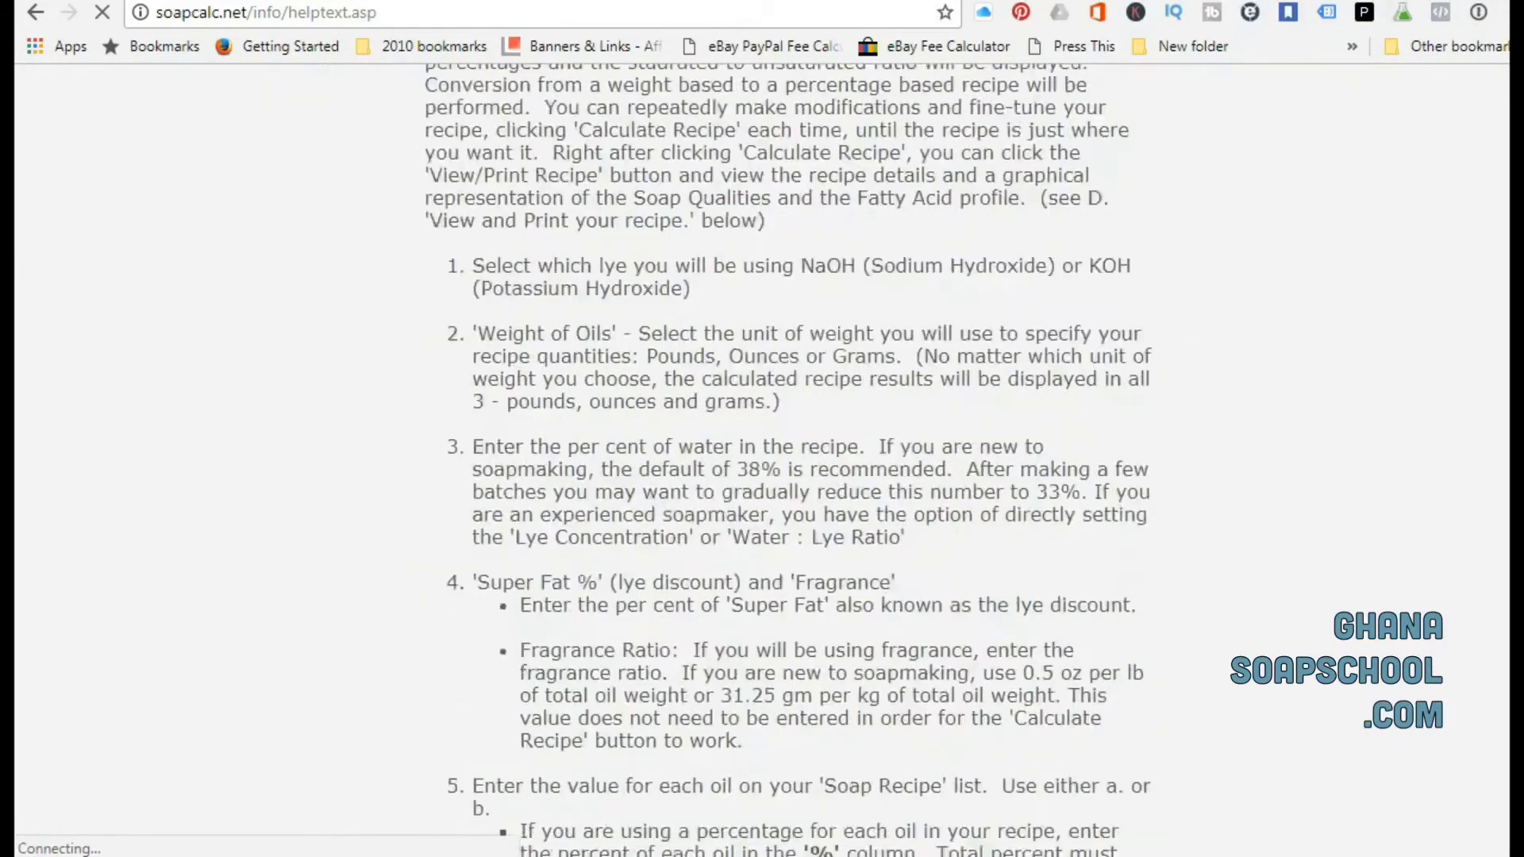
pyautogui.scroll(-15, 762, 476)
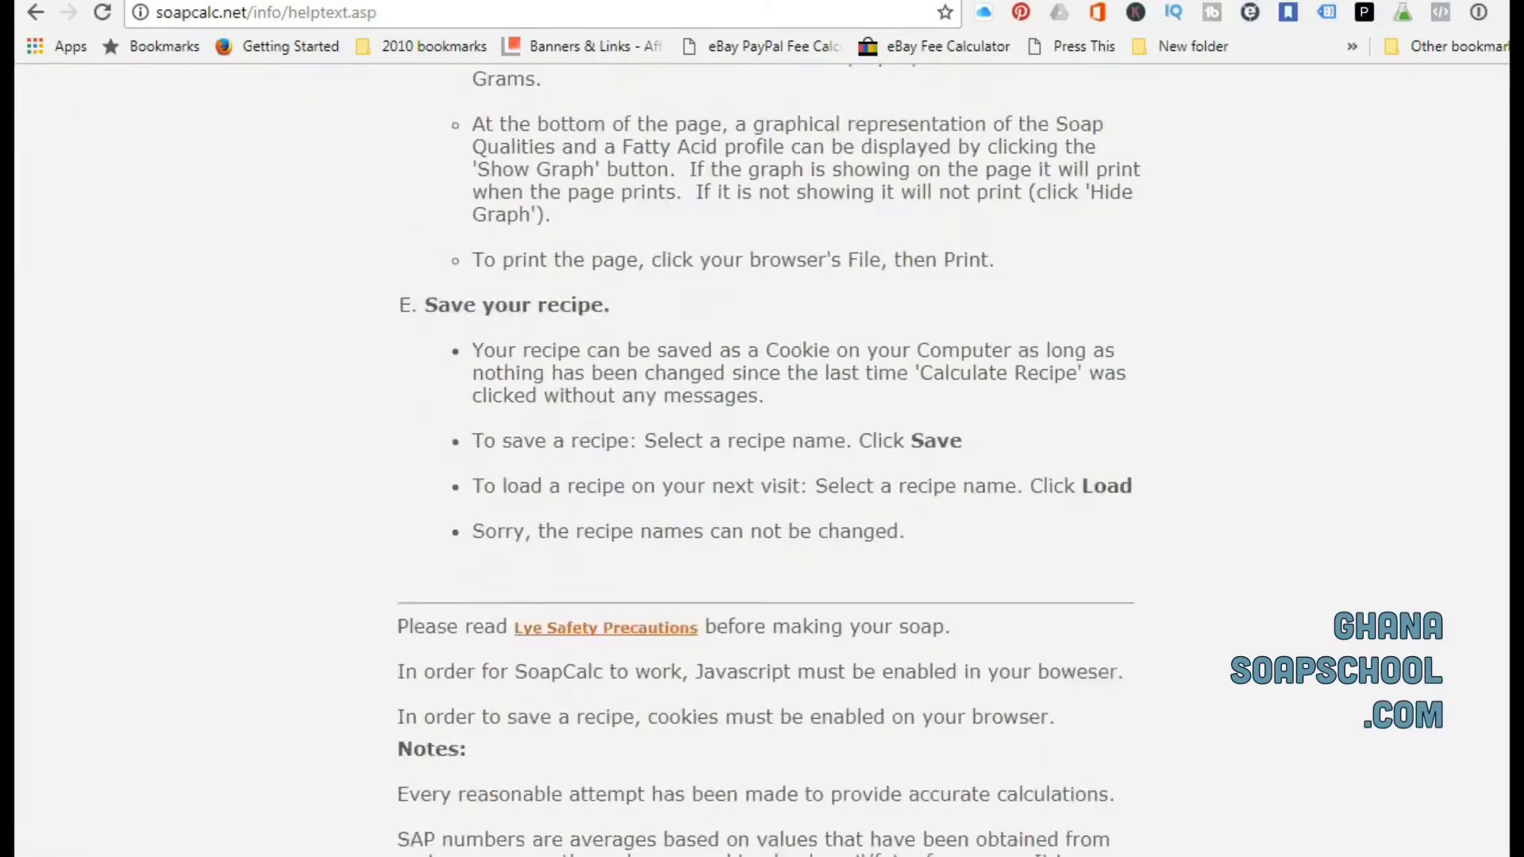
pyautogui.scroll(-1, 761, 476)
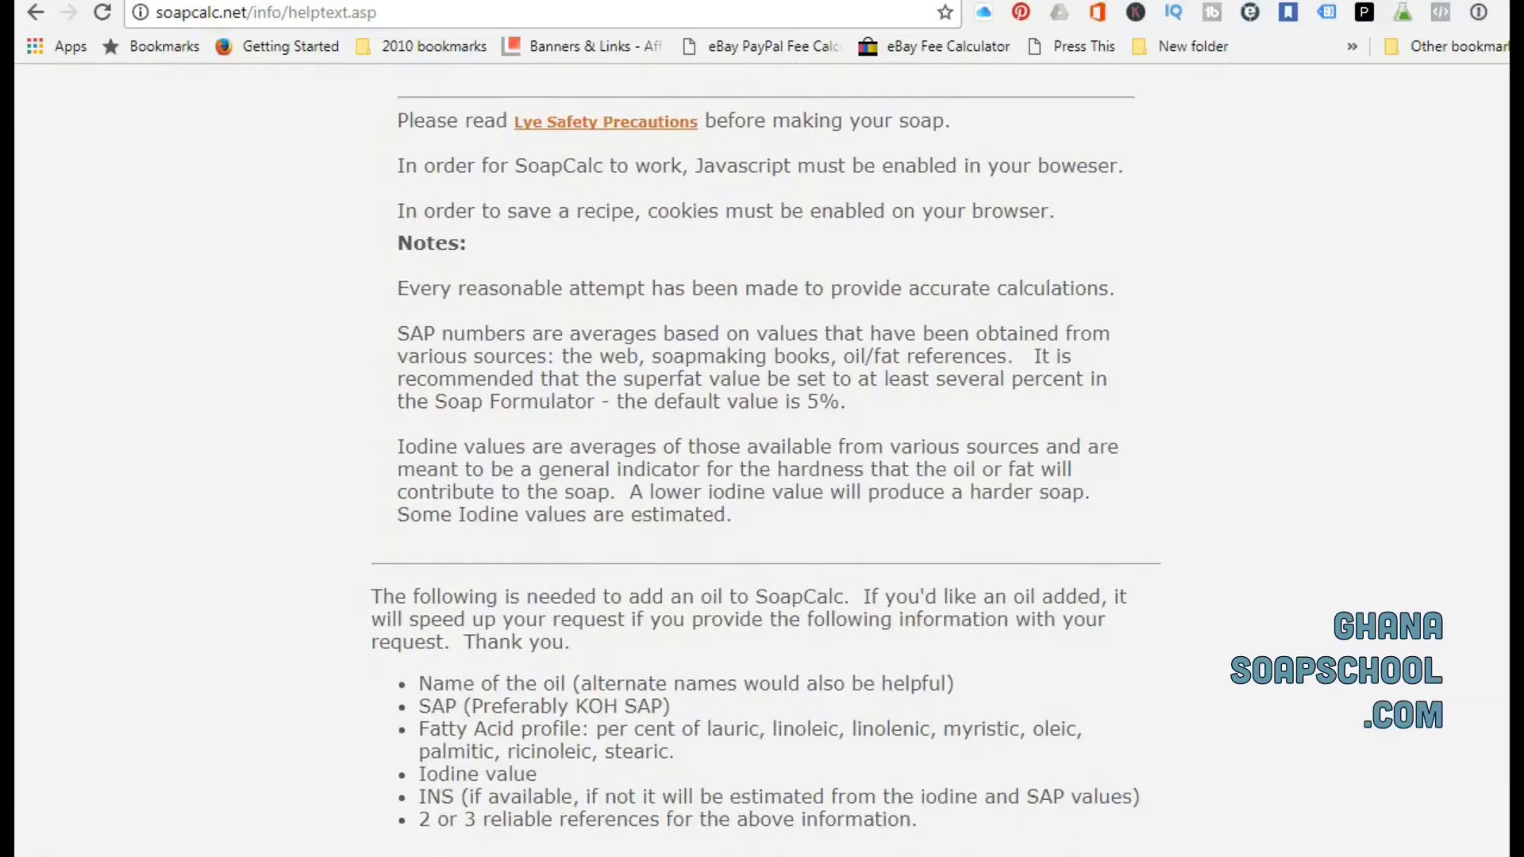
pyautogui.scroll(-8, 761, 476)
pyautogui.scroll(20, 762, 476)
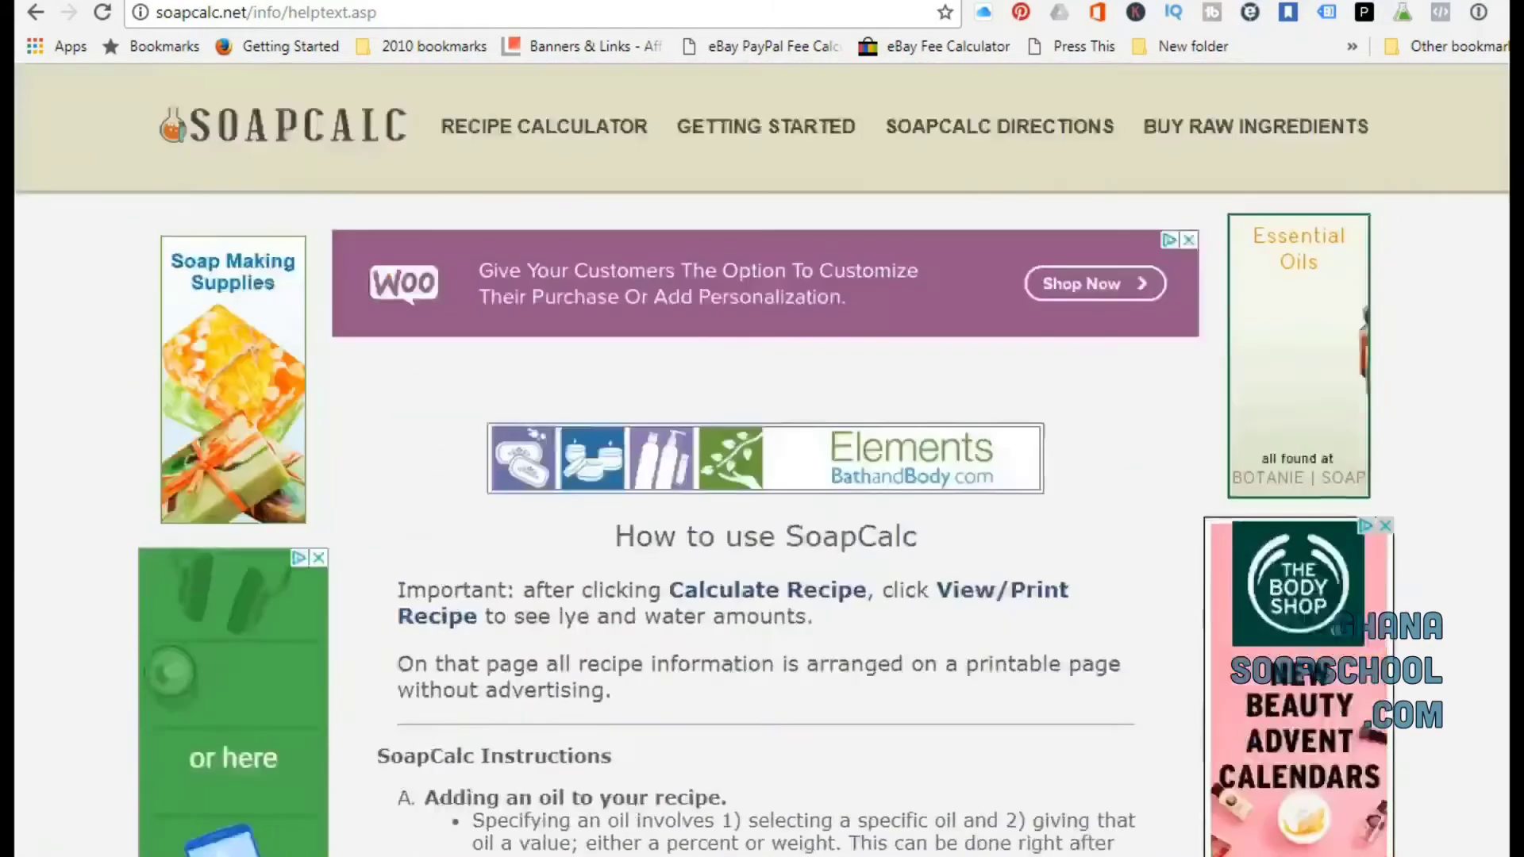
pyautogui.click(1296, 137)
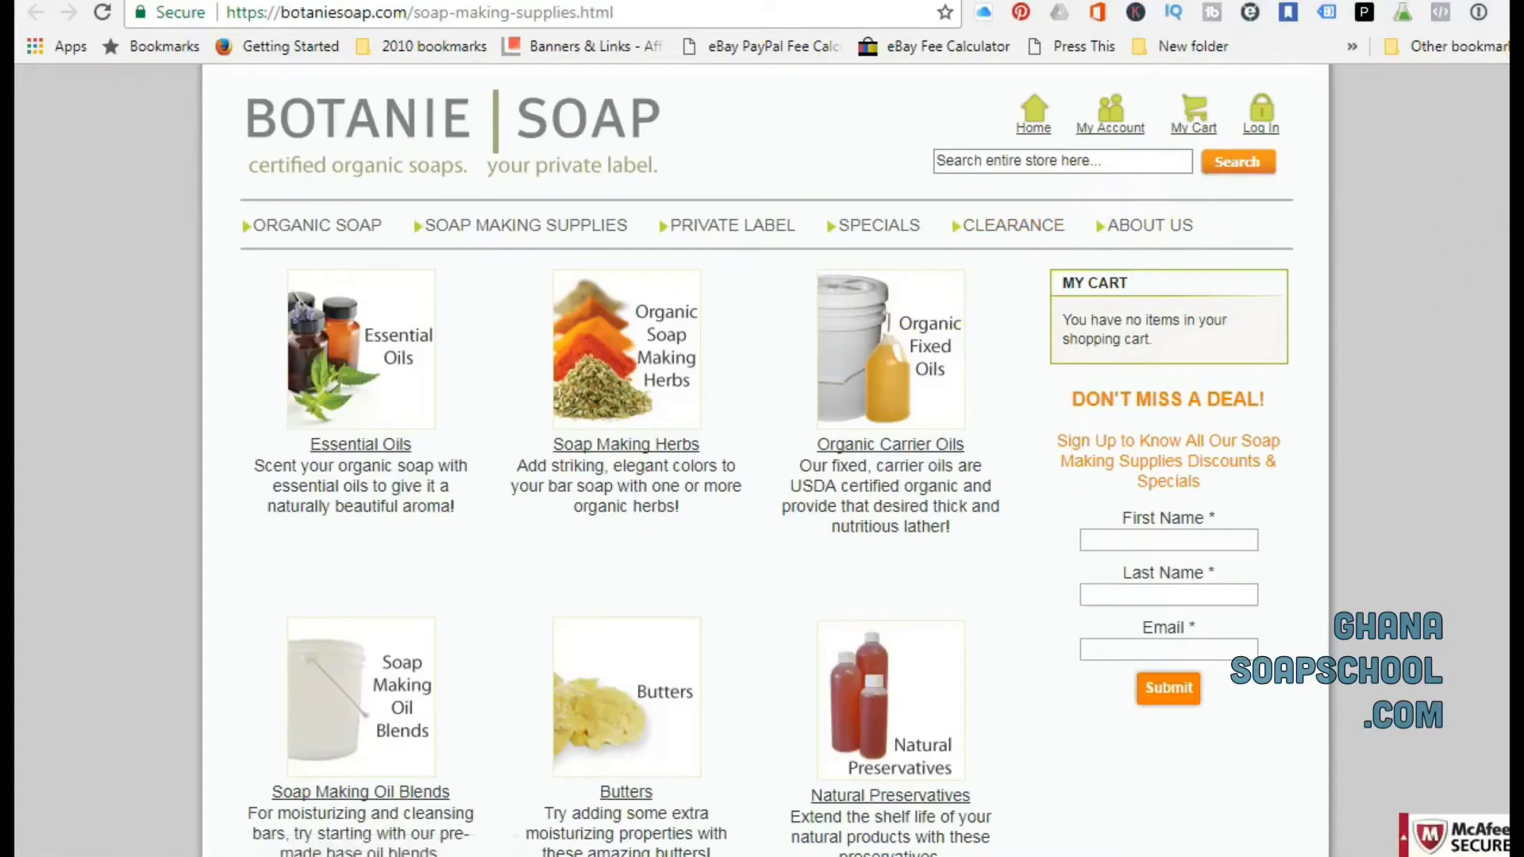
# Step: Look over Botanie Soap's supplies, then go back to SoapCalc's Recipe Calculator
pyautogui.scroll(-9, 762, 476)
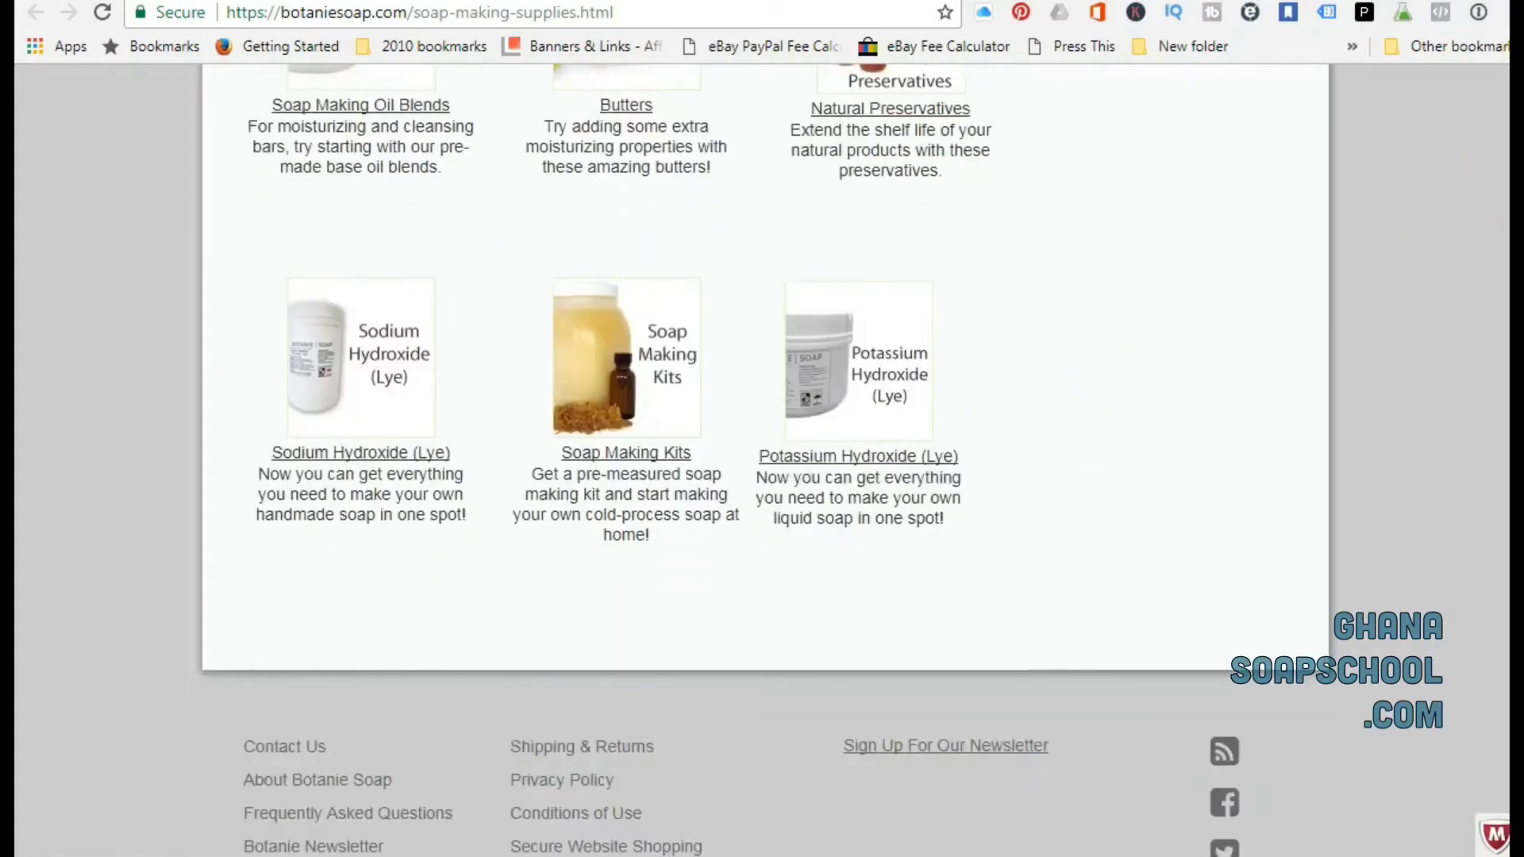
pyautogui.scroll(9, 762, 476)
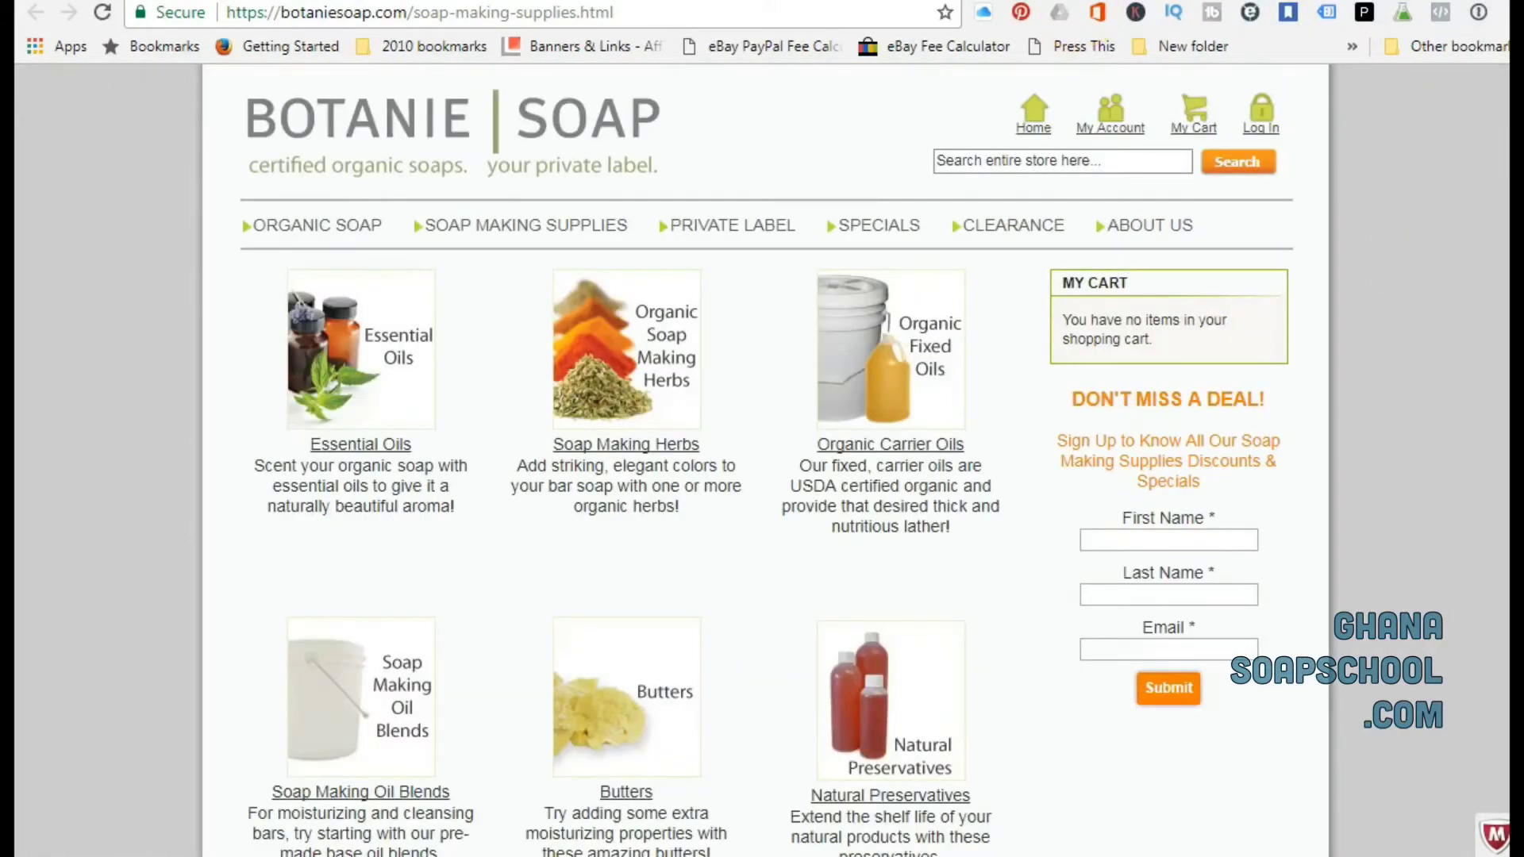
pyautogui.hotkey('alt', 'Left')
pyautogui.click(645, 133)
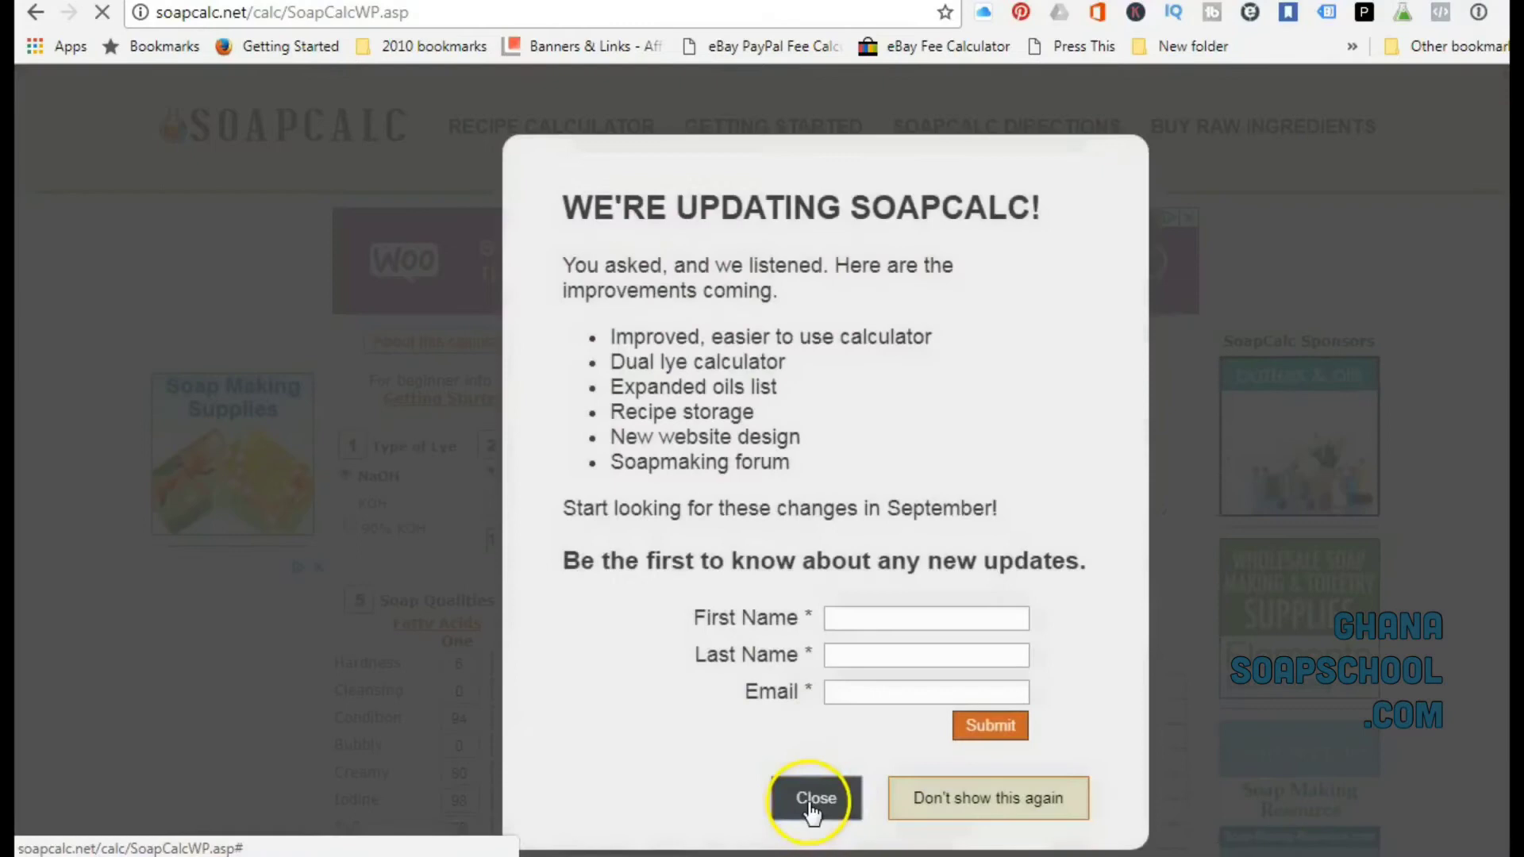
# Step: Close the updates popup and scroll the calculator to the Type of Lye options
pyautogui.click(816, 810)
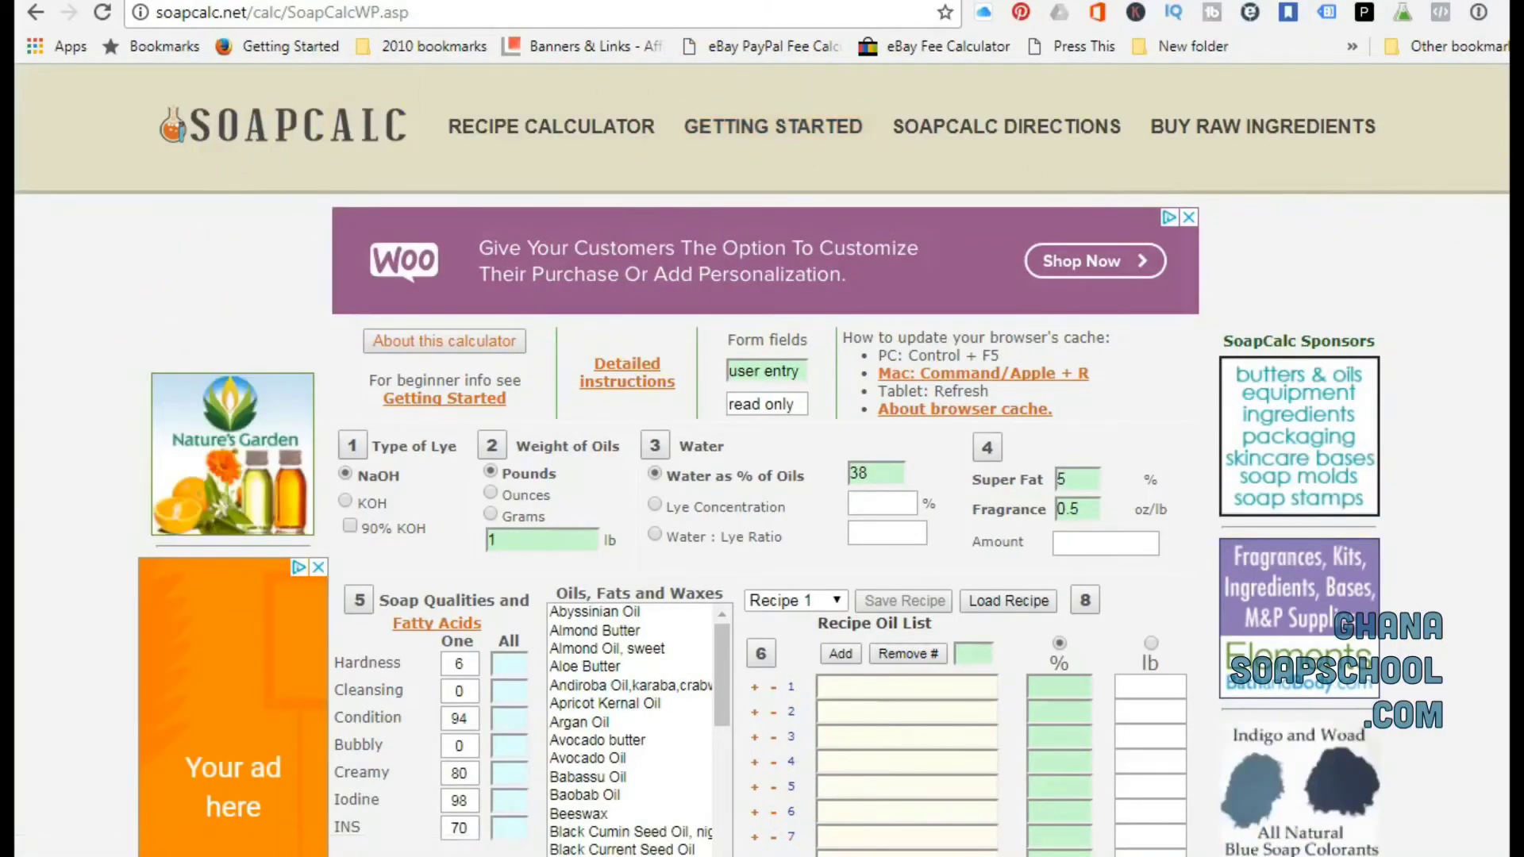
pyautogui.scroll(-1, 1402, 230)
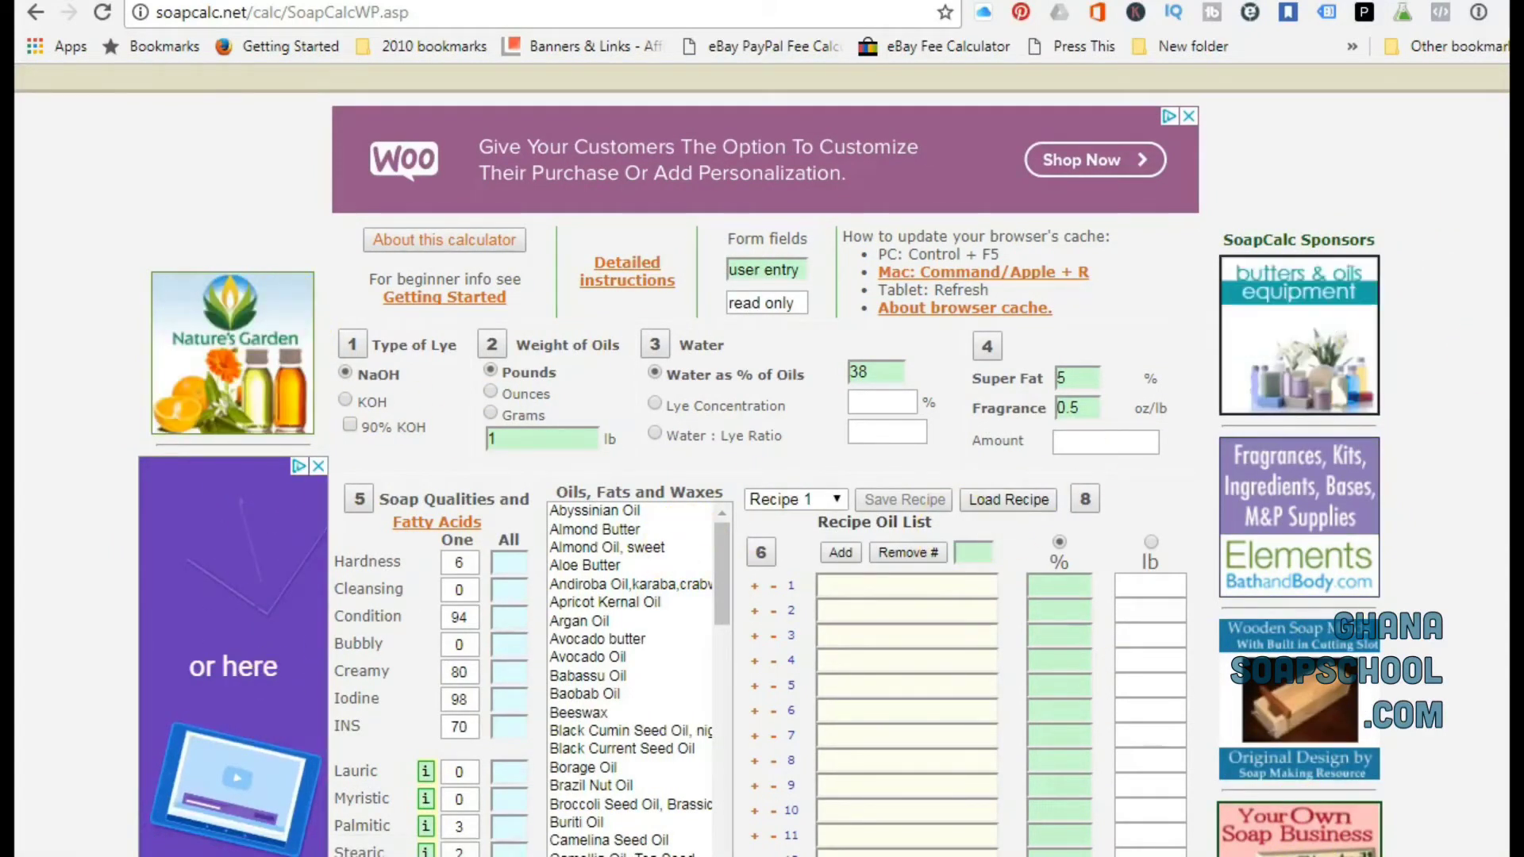
pyautogui.scroll(1, 417, 477)
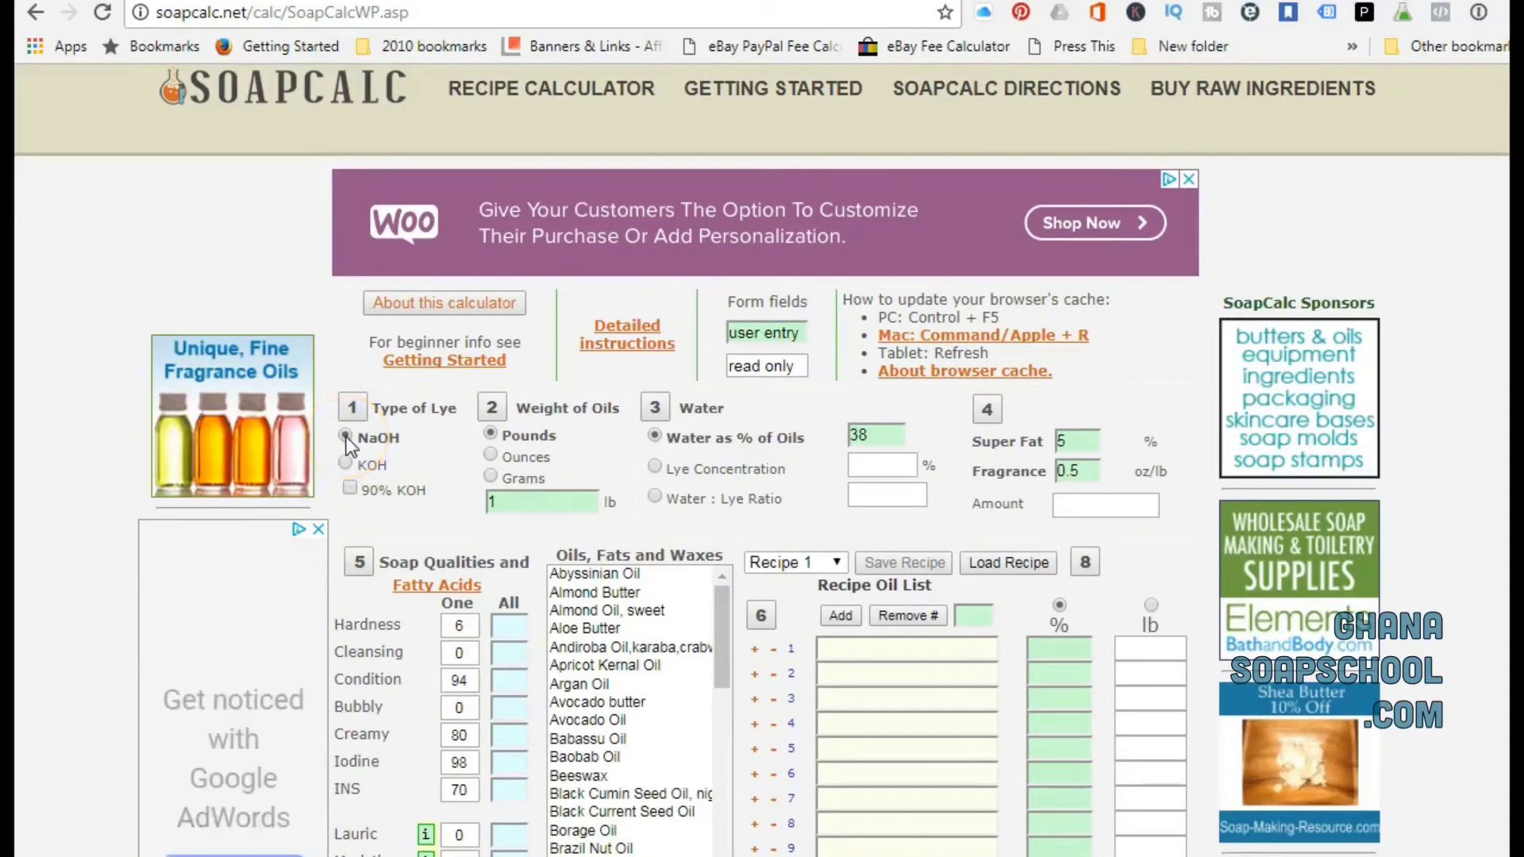
# Step: Toggle the 90% KOH option, leaving KOH lye with 1 lb of oils and 38% water
pyautogui.click(350, 490)
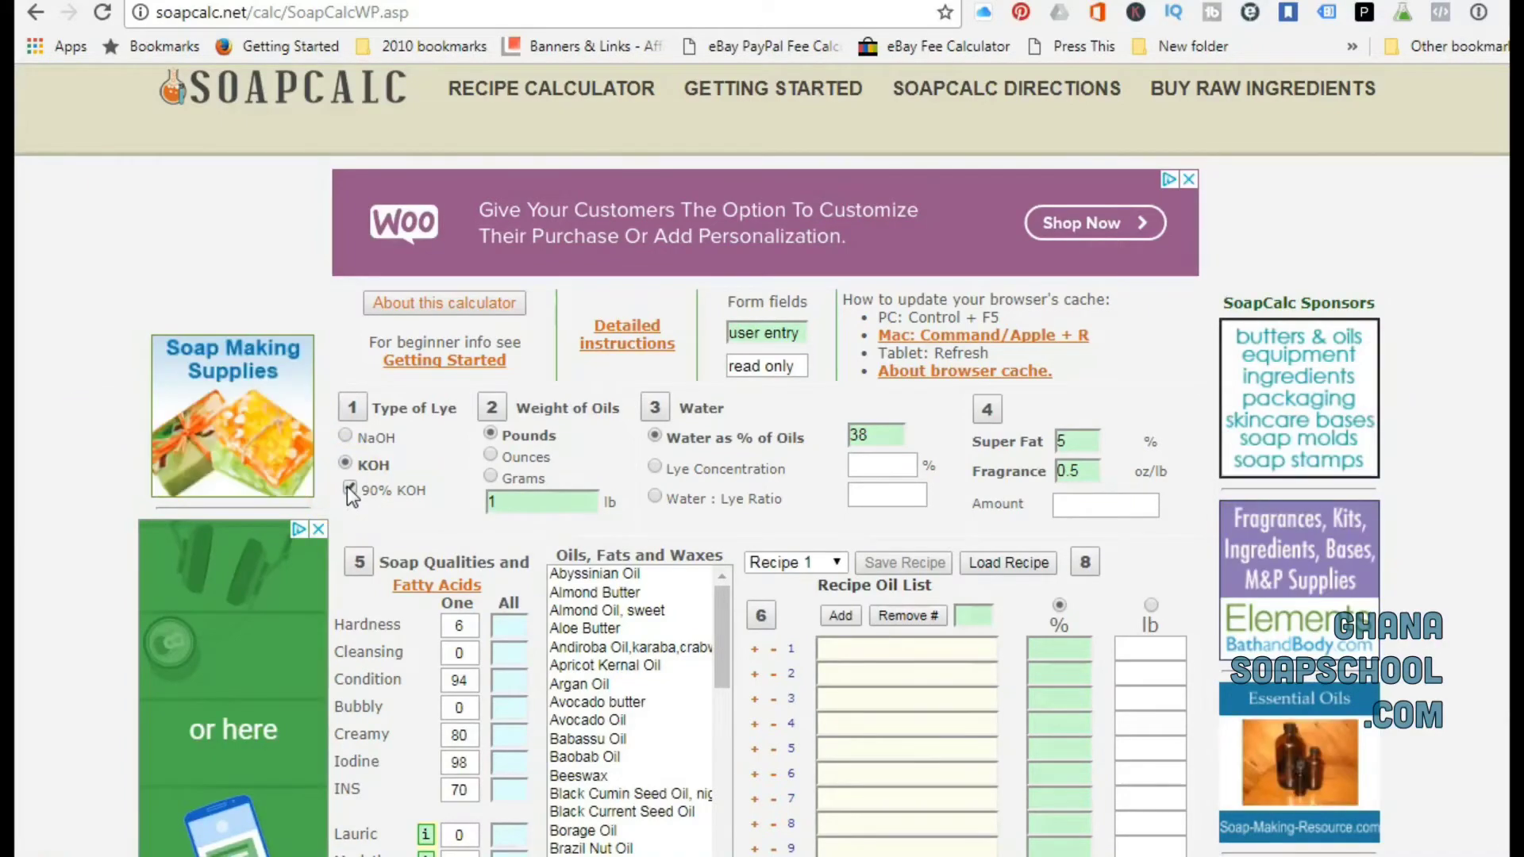
pyautogui.click(278, 151)
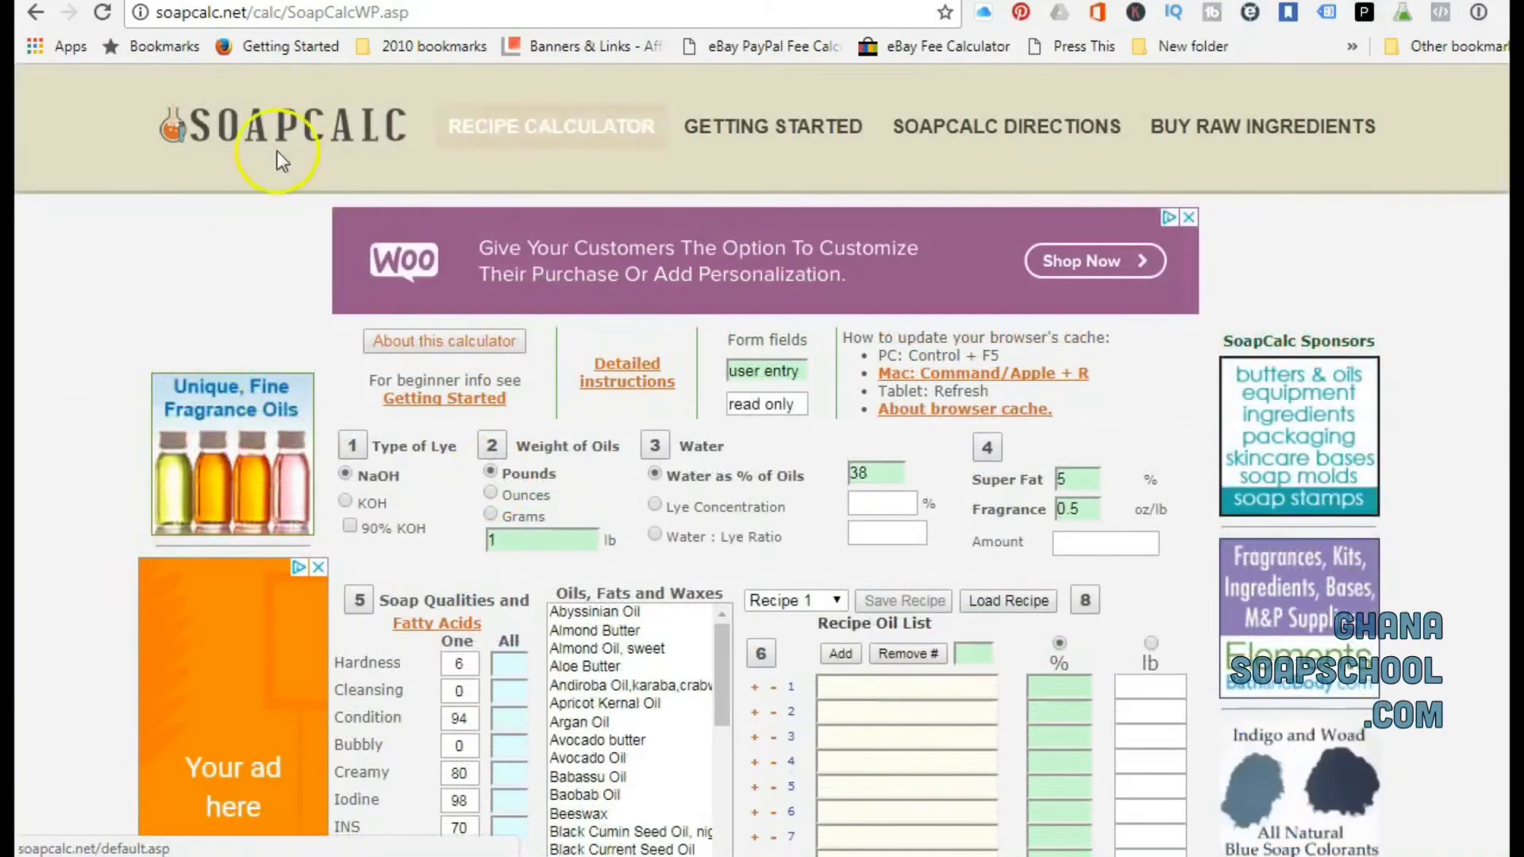
pyautogui.scroll(-1, 1408, 238)
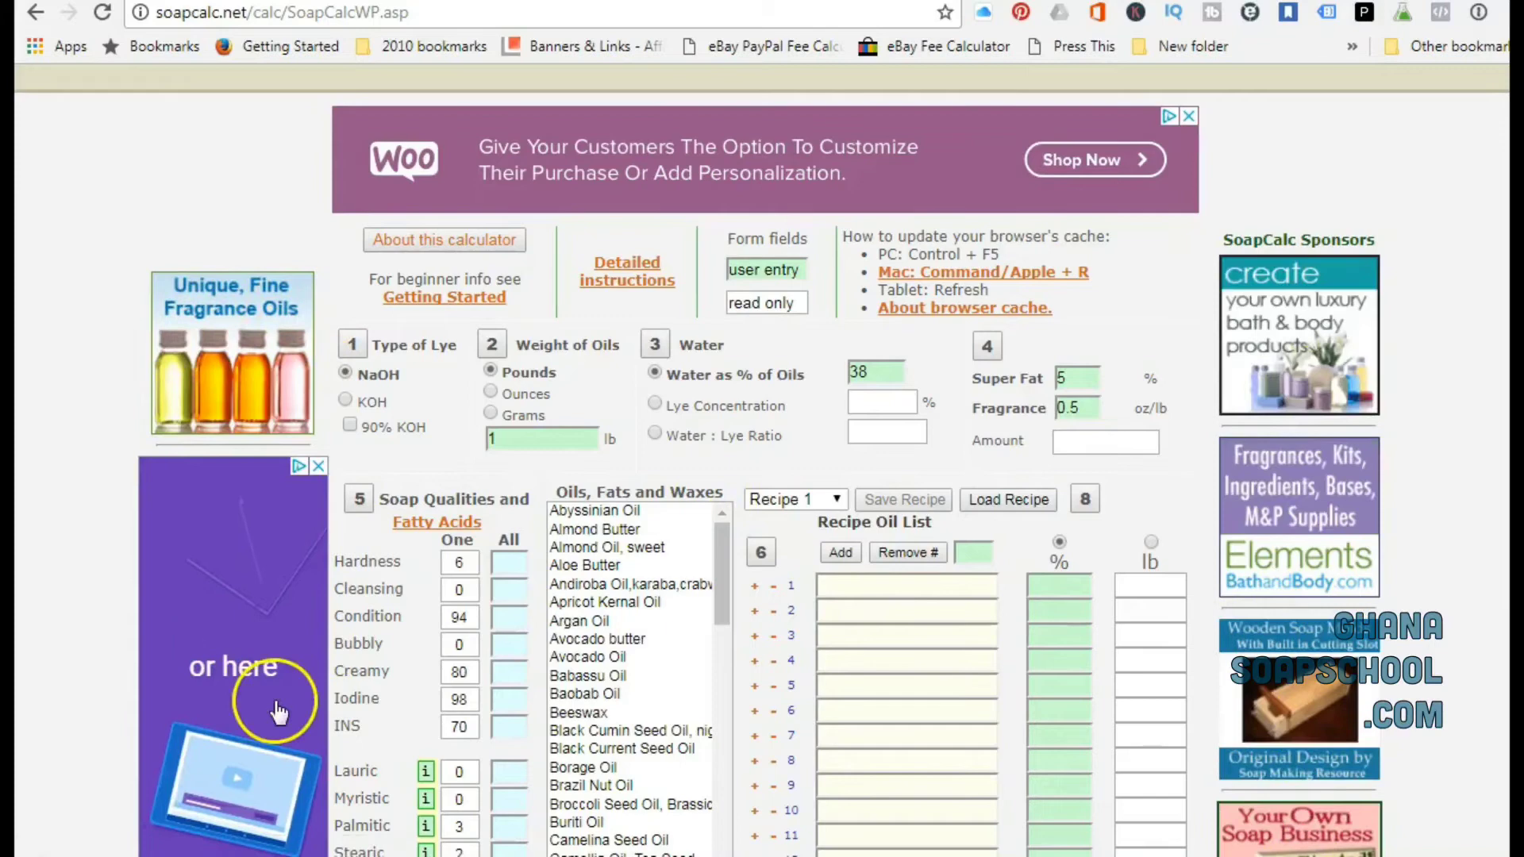
pyautogui.scroll(1, 801, 462)
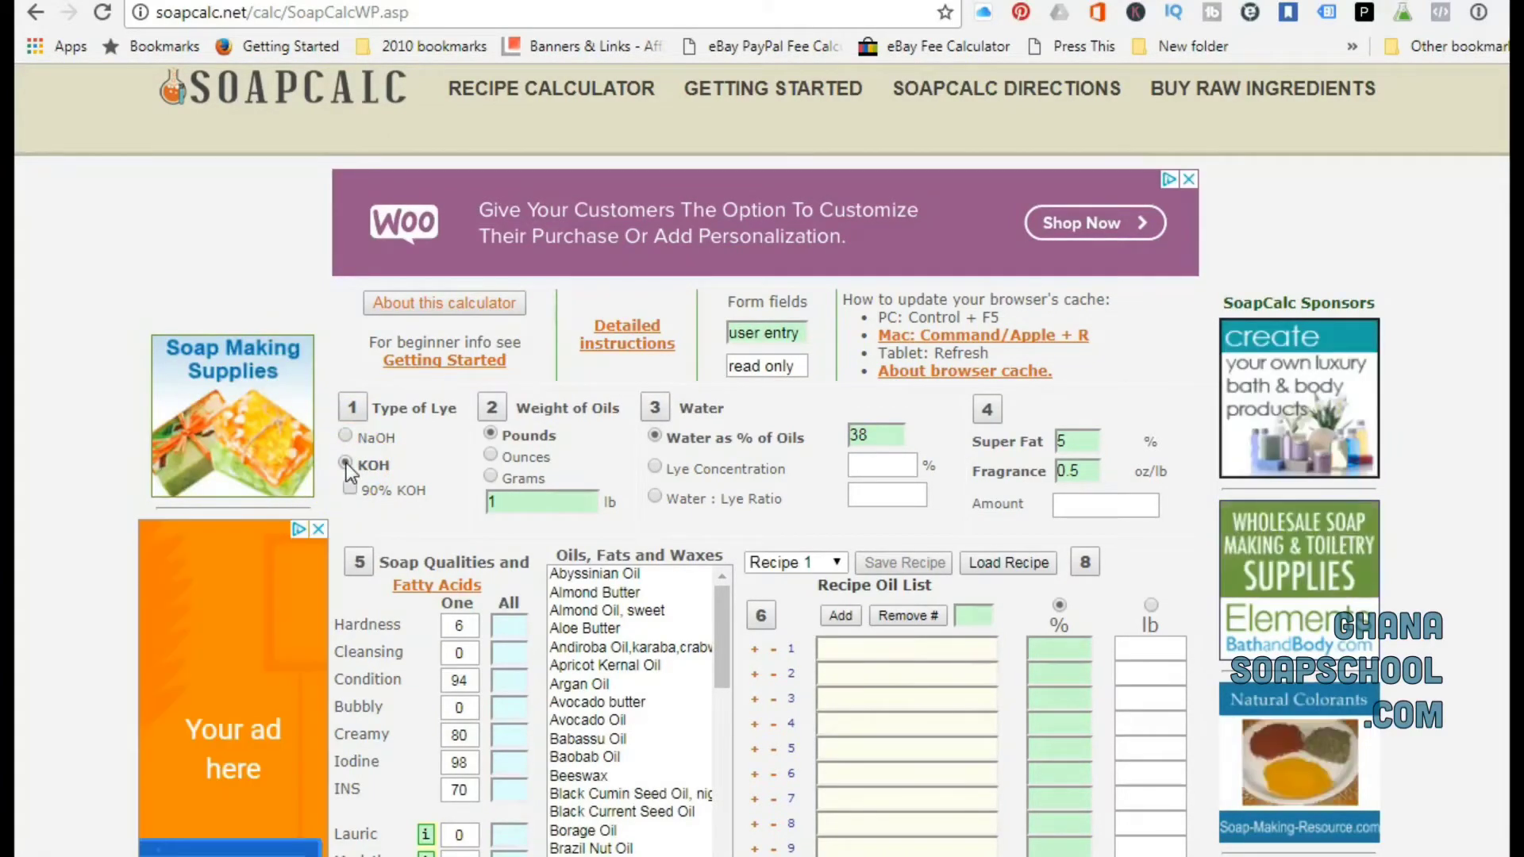
pyautogui.click(350, 489)
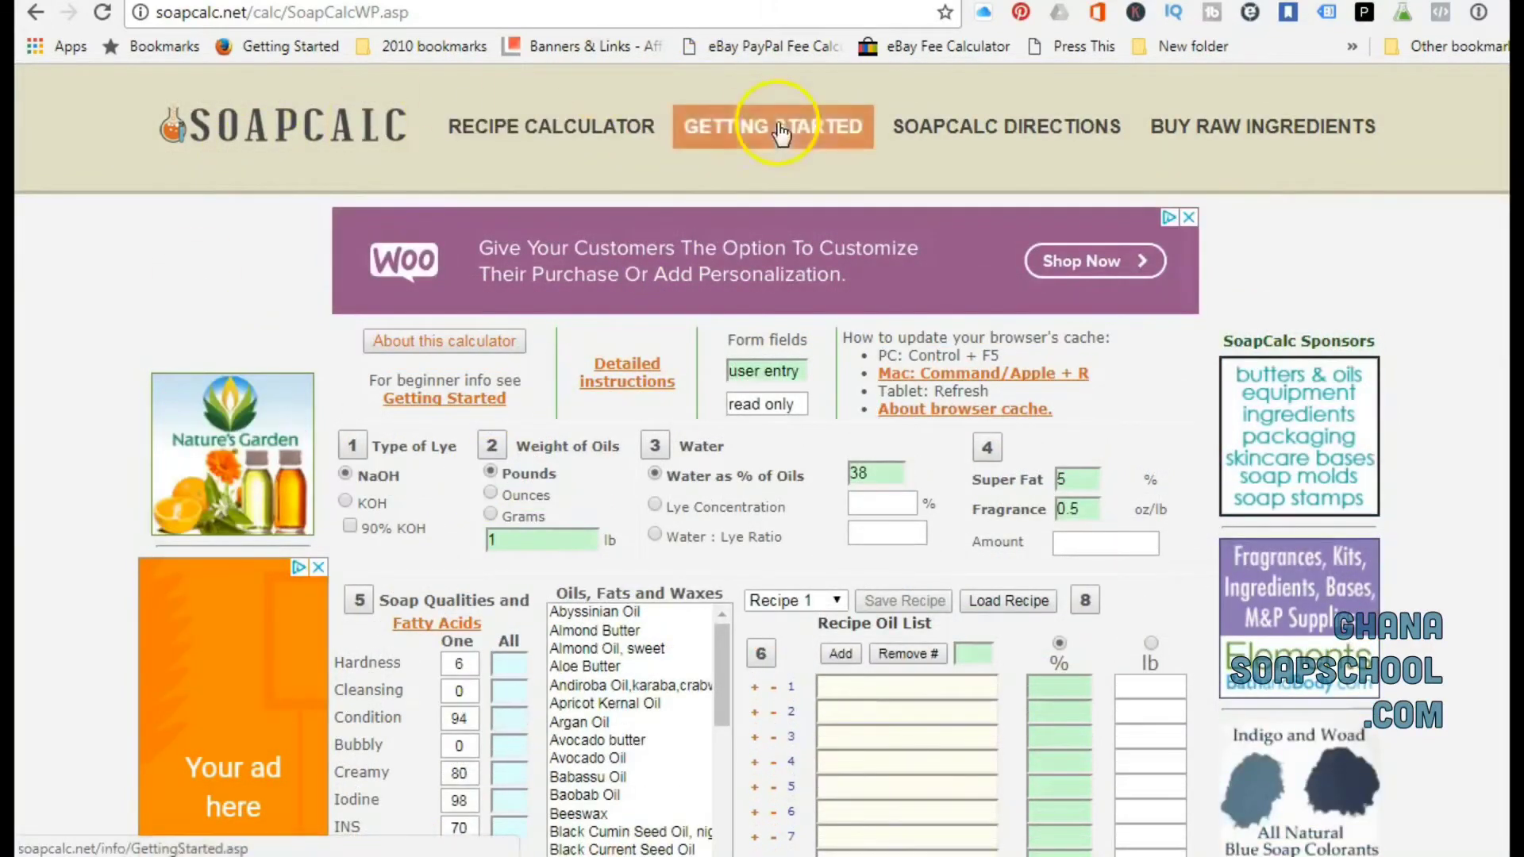
pyautogui.scroll(-1, 1496, 204)
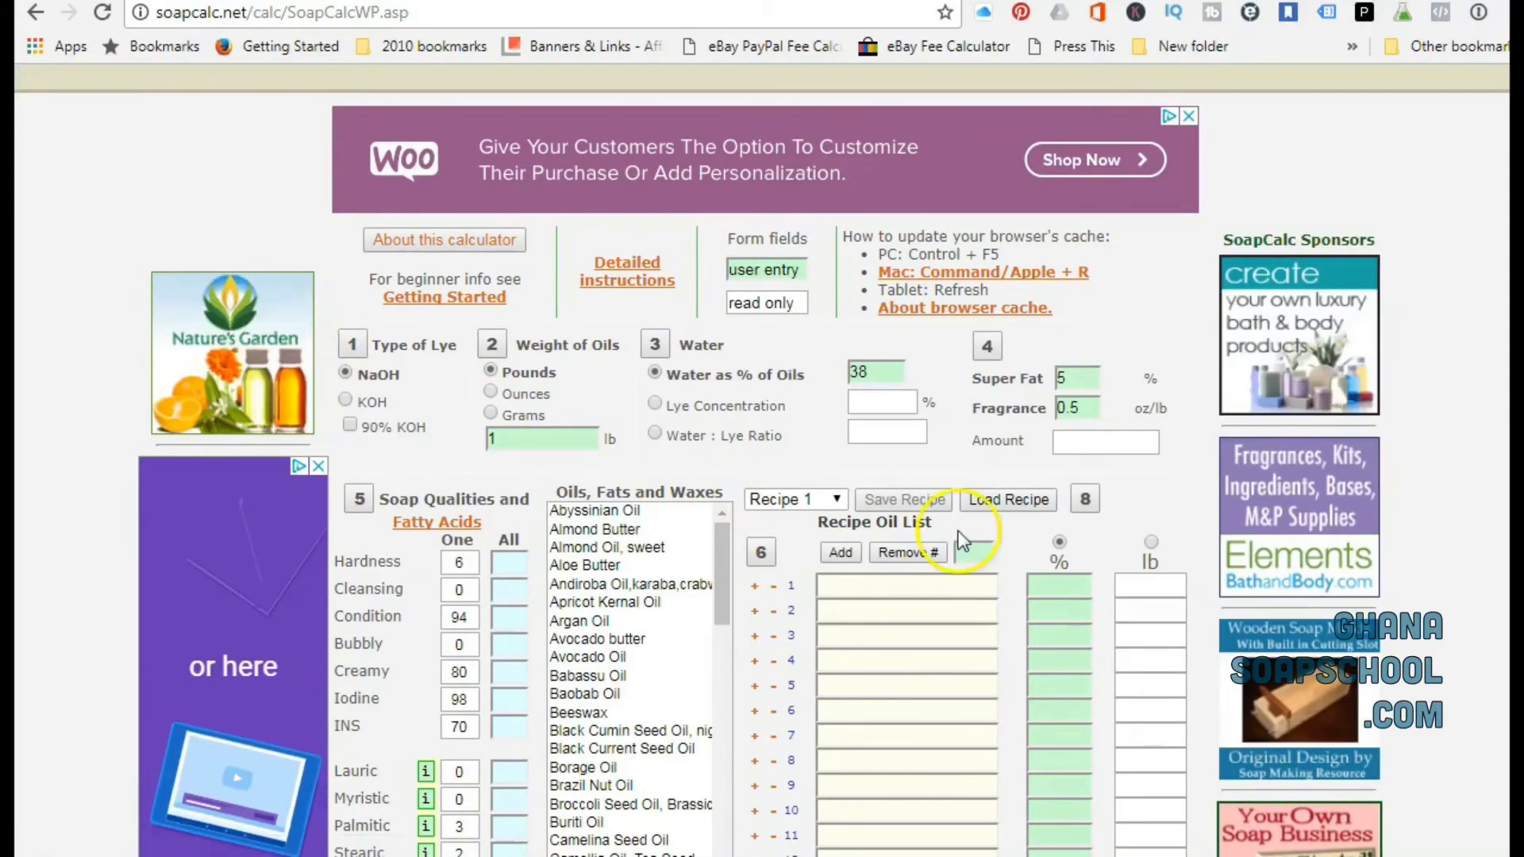
pyautogui.scroll(1, 762, 487)
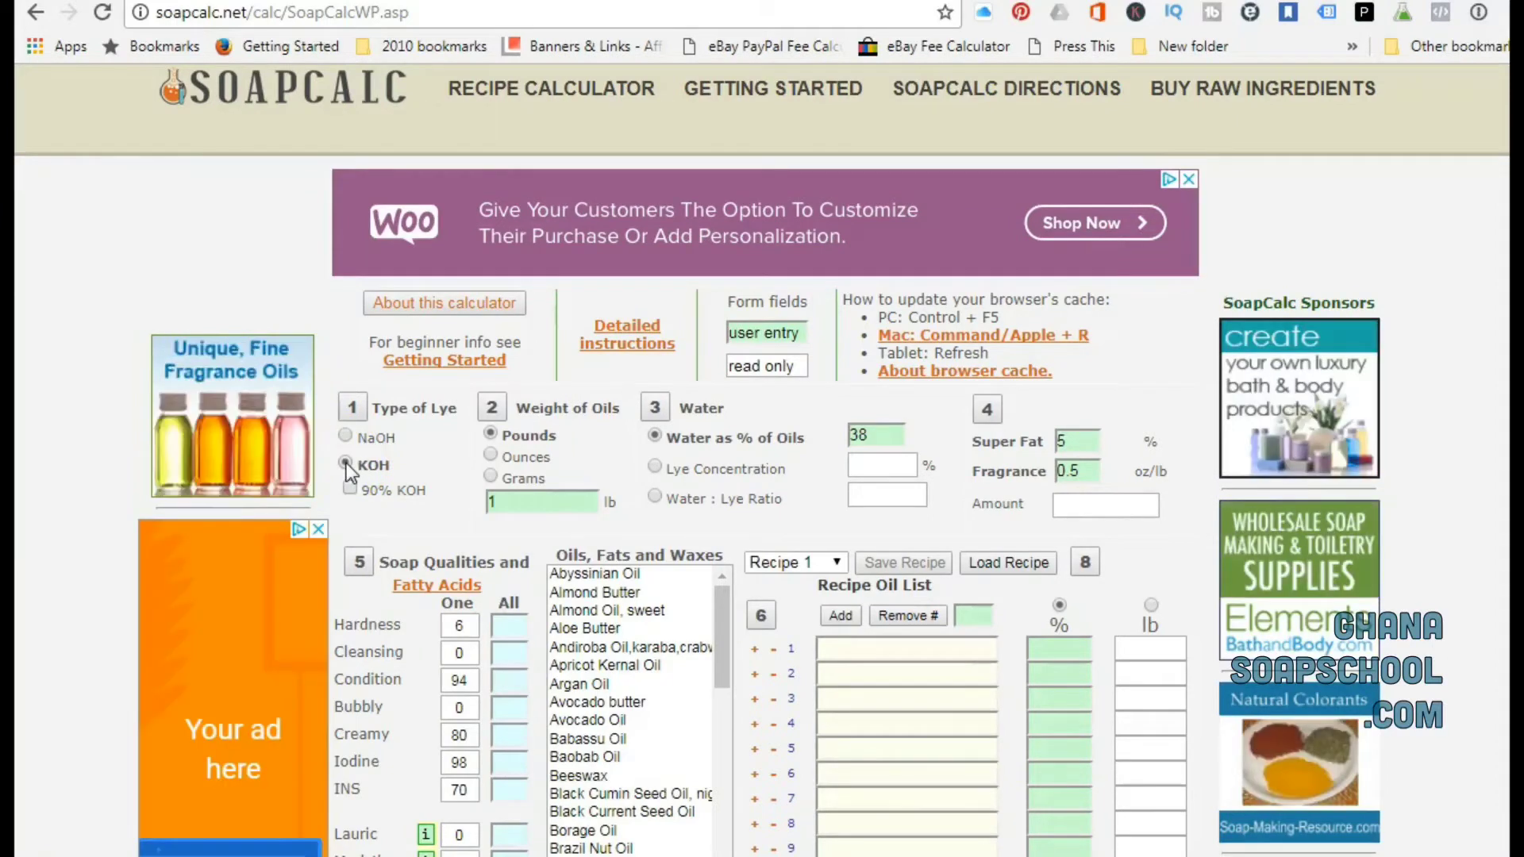
pyautogui.click(350, 490)
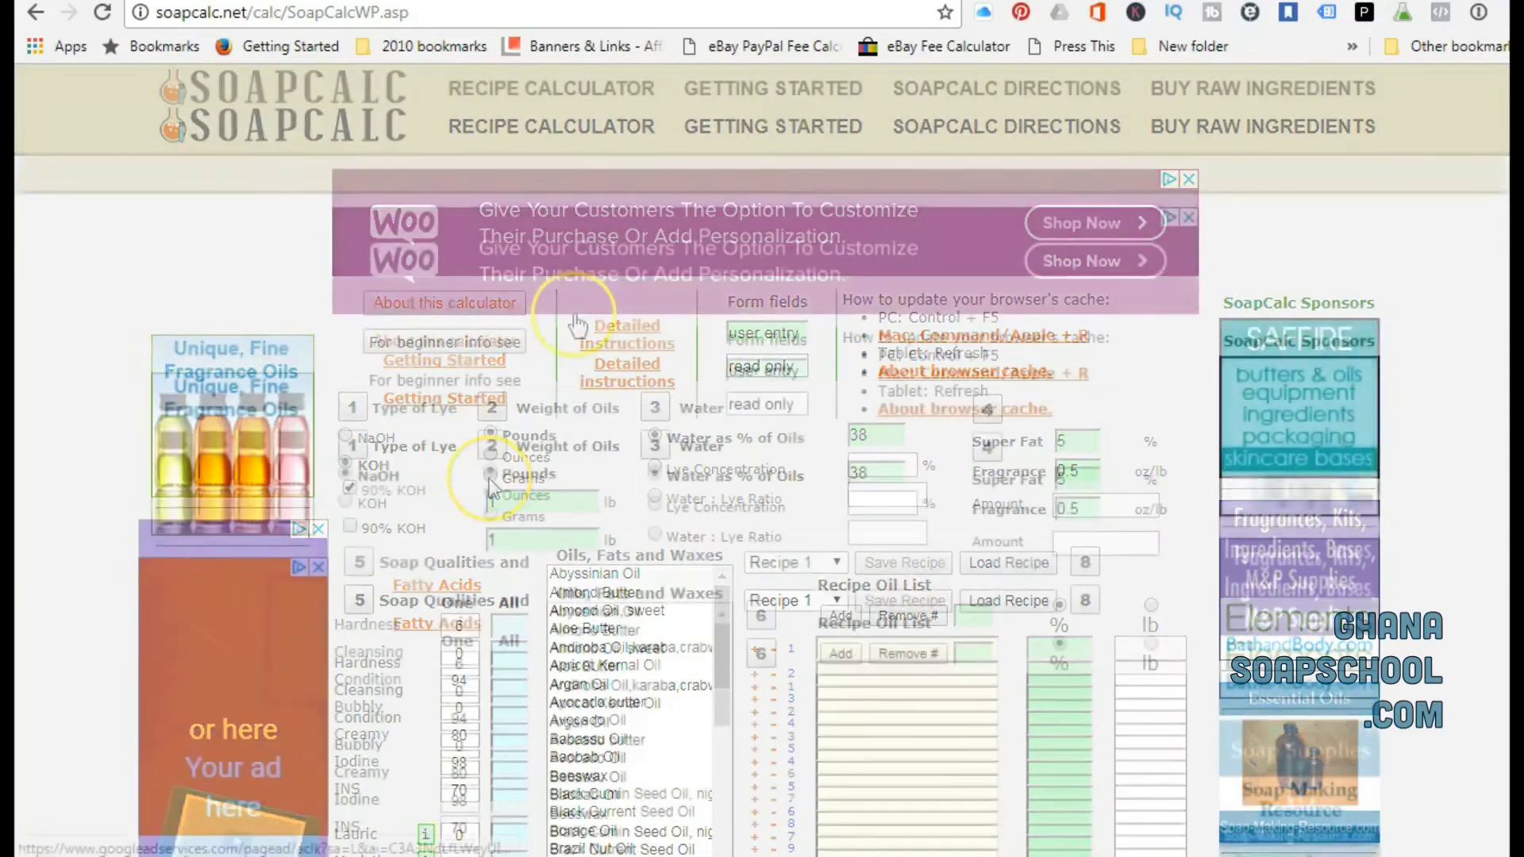
# Step: Switch the lye type to KOH and tick the 90% KOH purity box
pyautogui.click(612, 389)
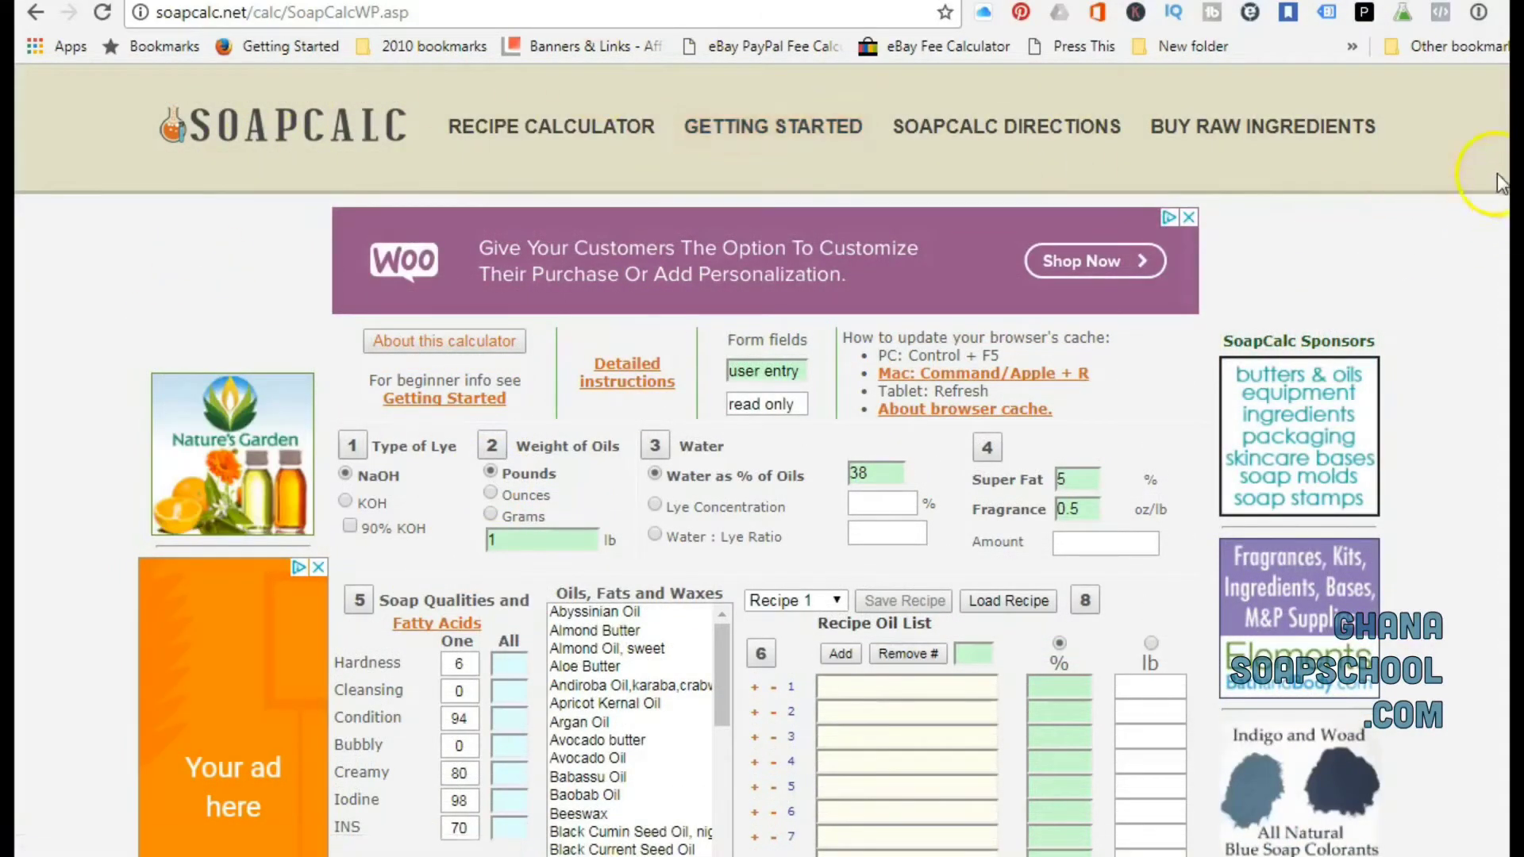
pyautogui.scroll(-1, 1320, 301)
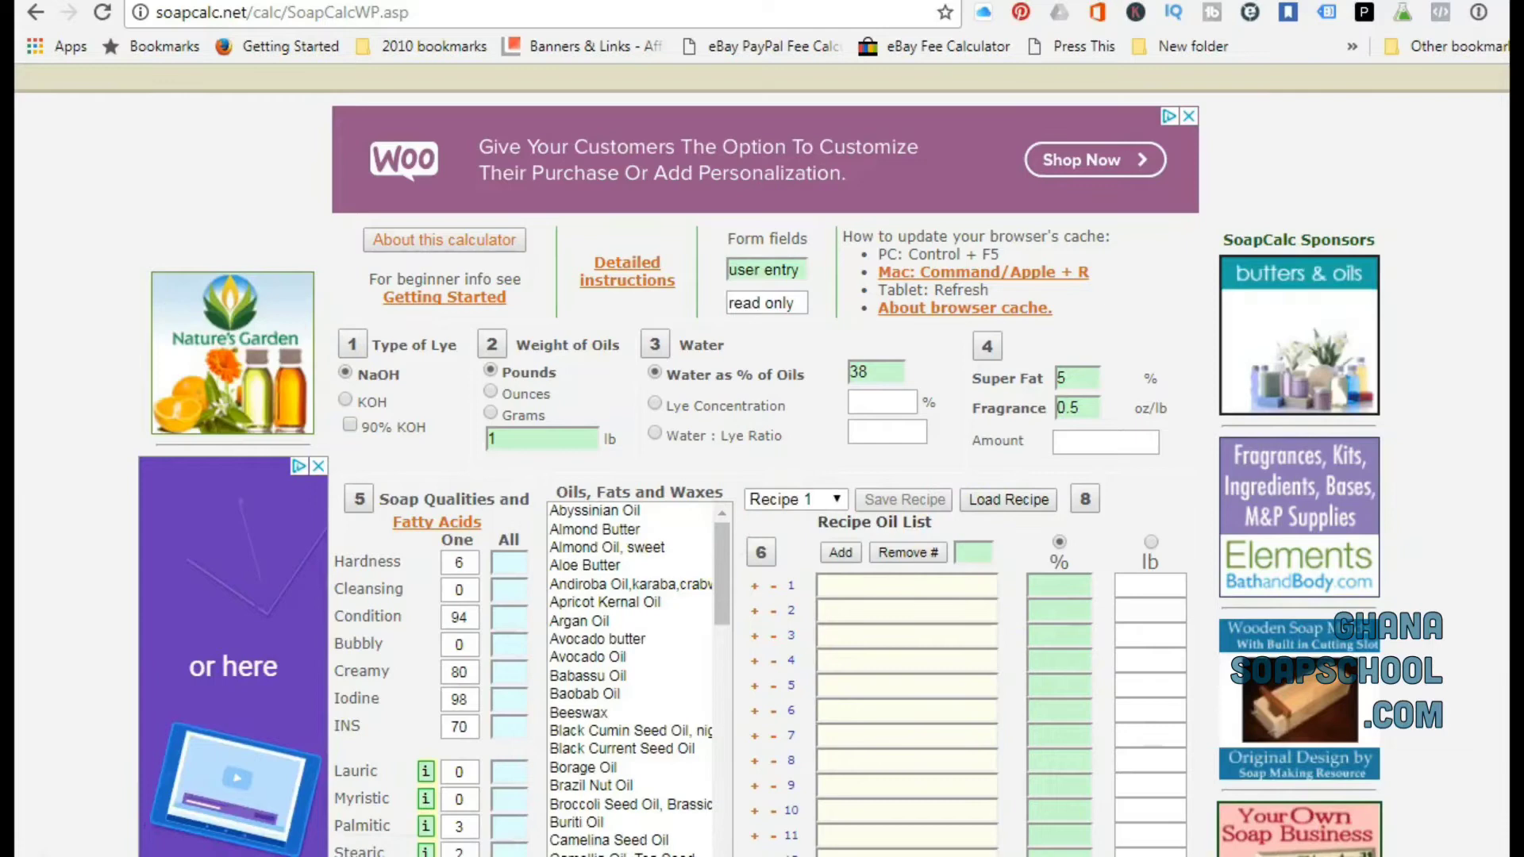
pyautogui.scroll(1, 793, 508)
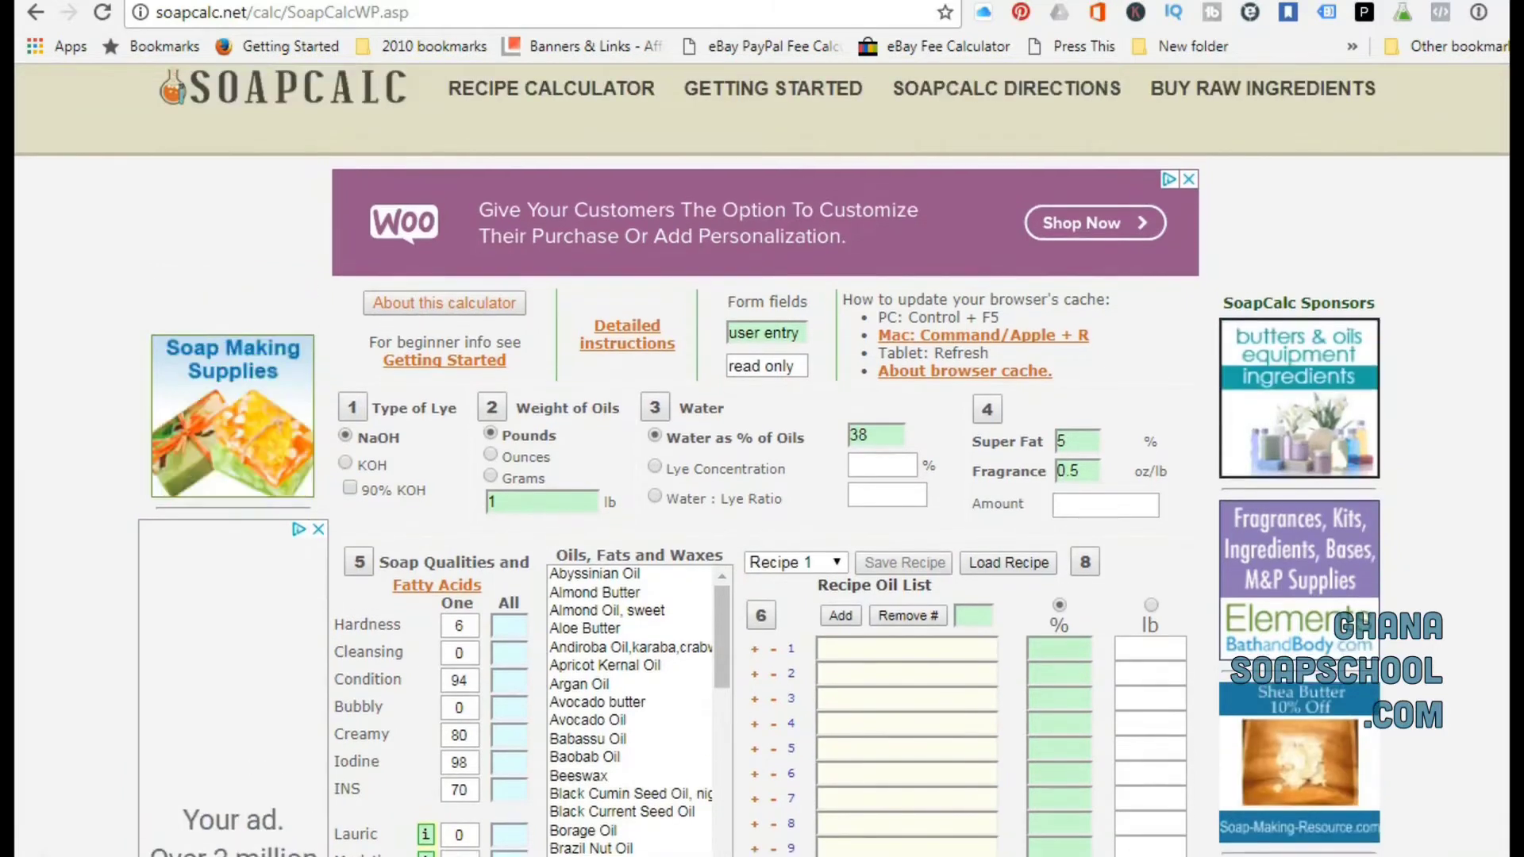
pyautogui.click(346, 463)
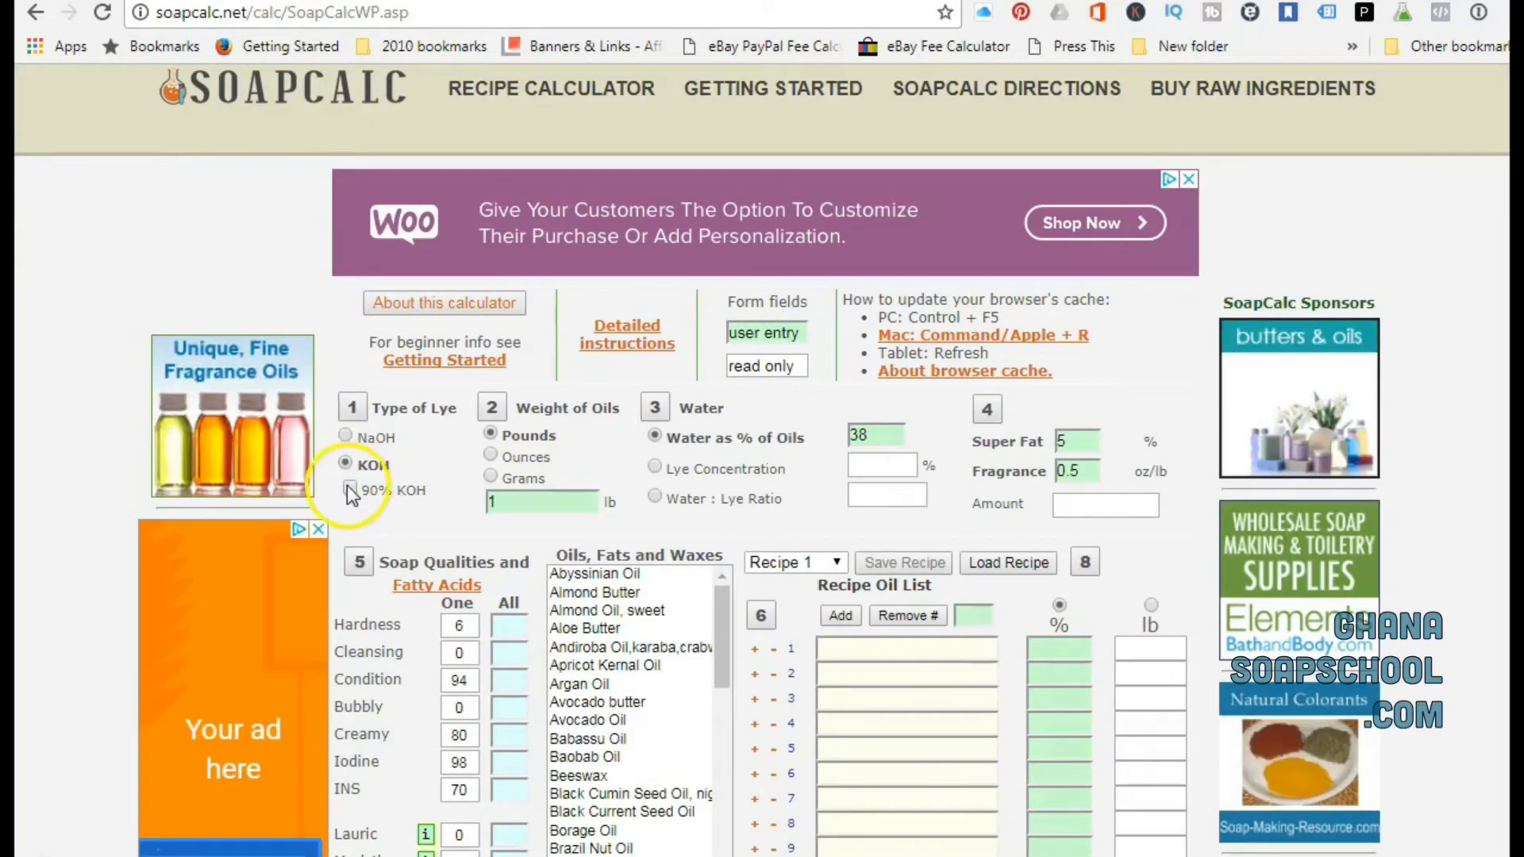
pyautogui.click(350, 489)
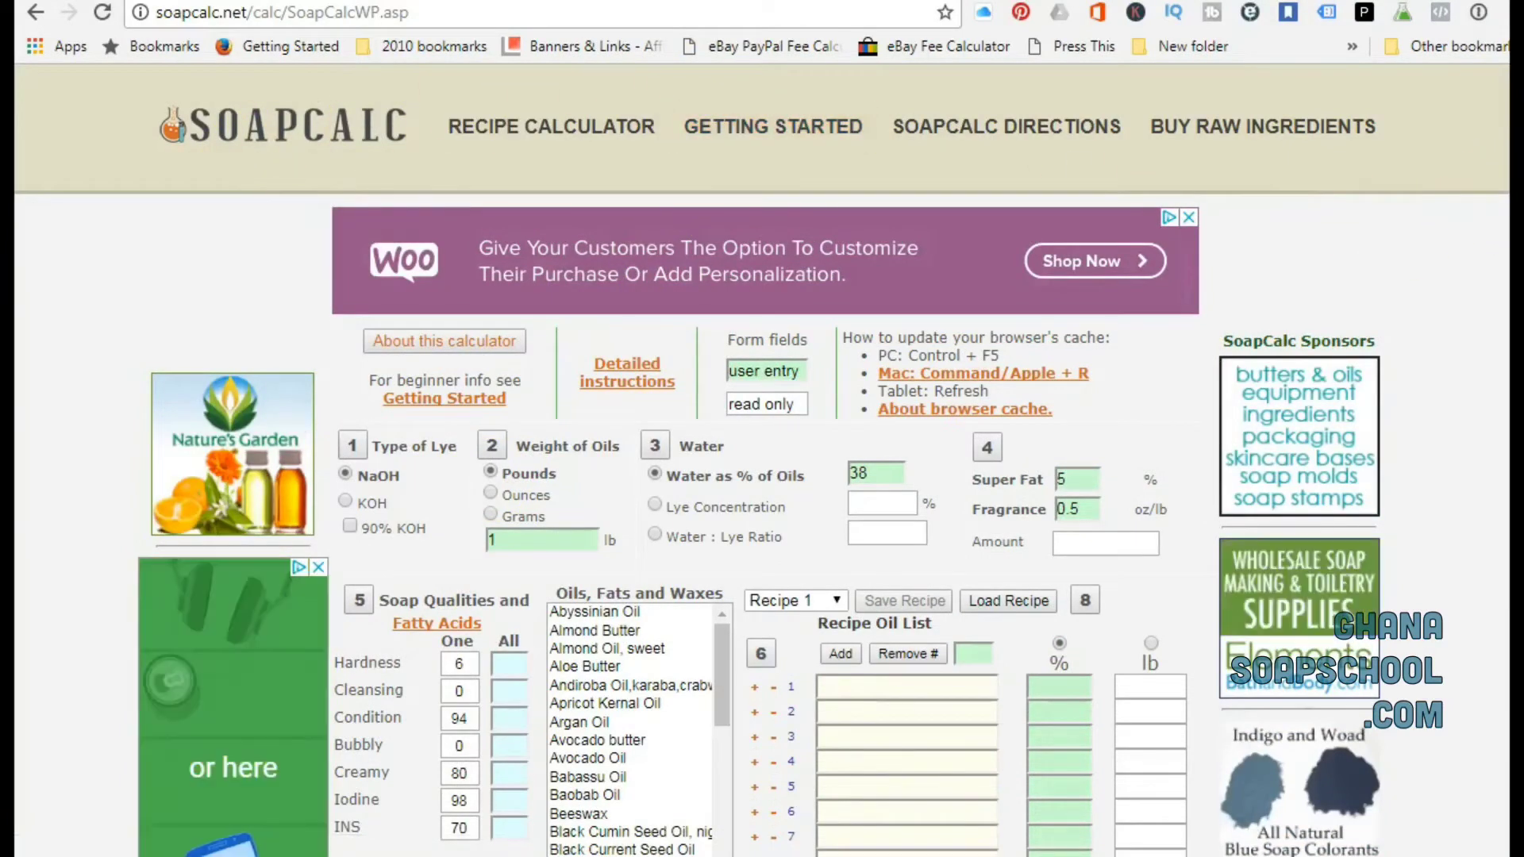
pyautogui.scroll(-1, 1349, 254)
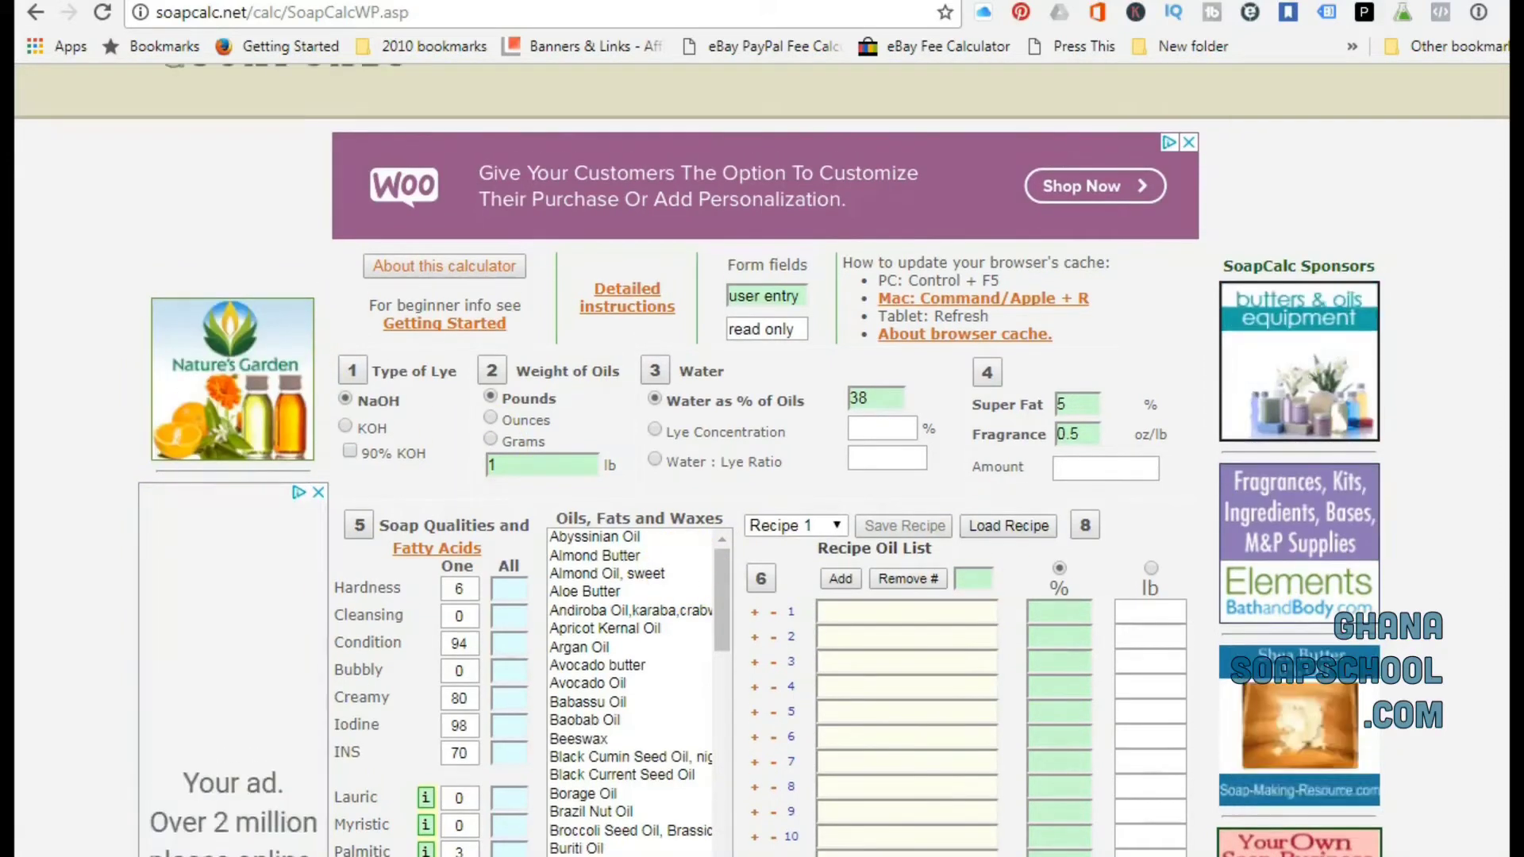
pyautogui.scroll(1, 629, 496)
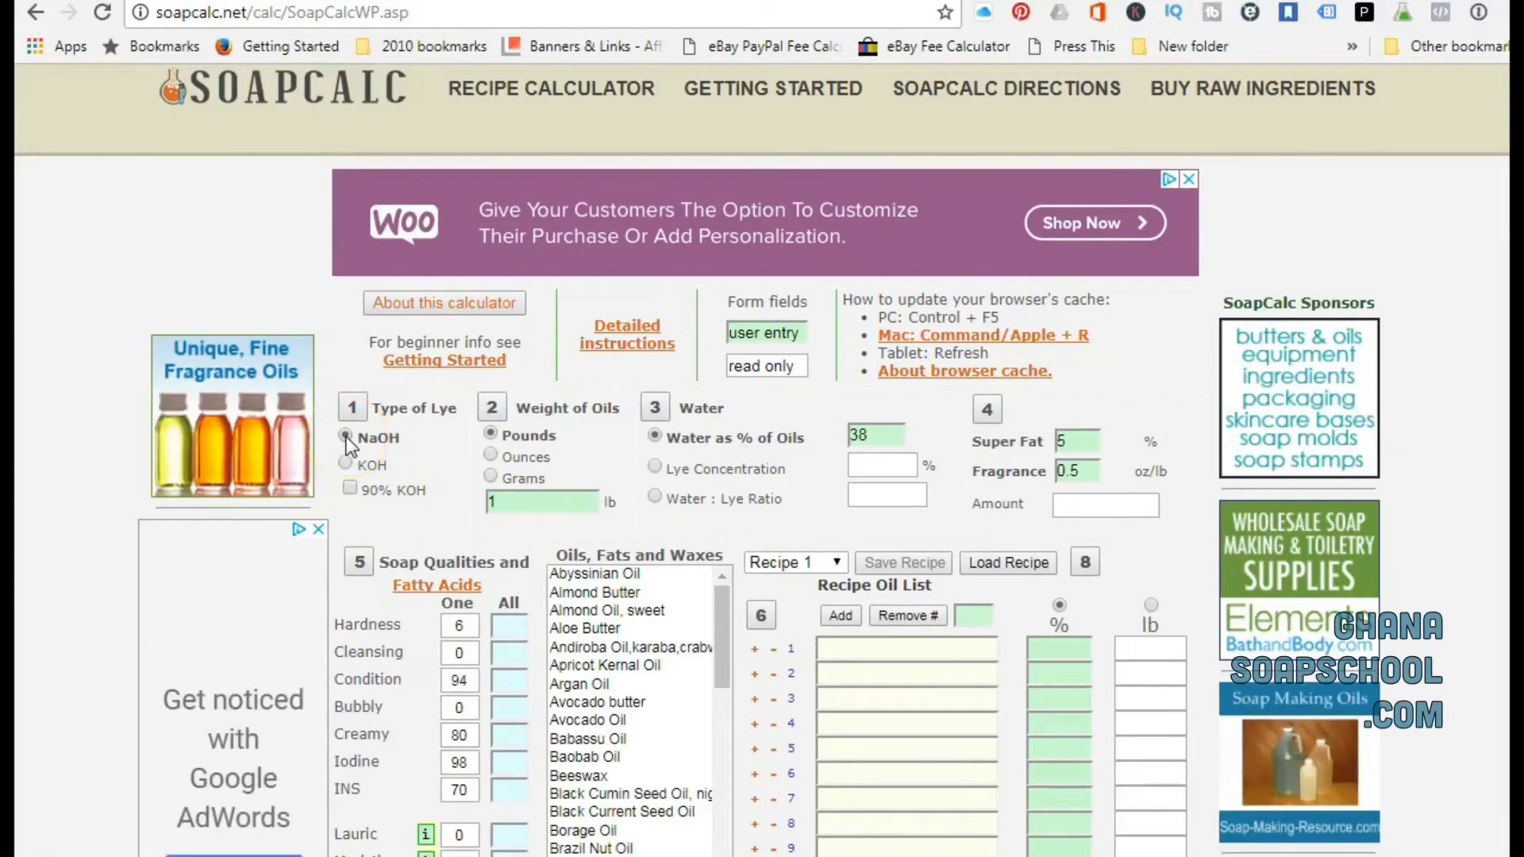
pyautogui.click(350, 489)
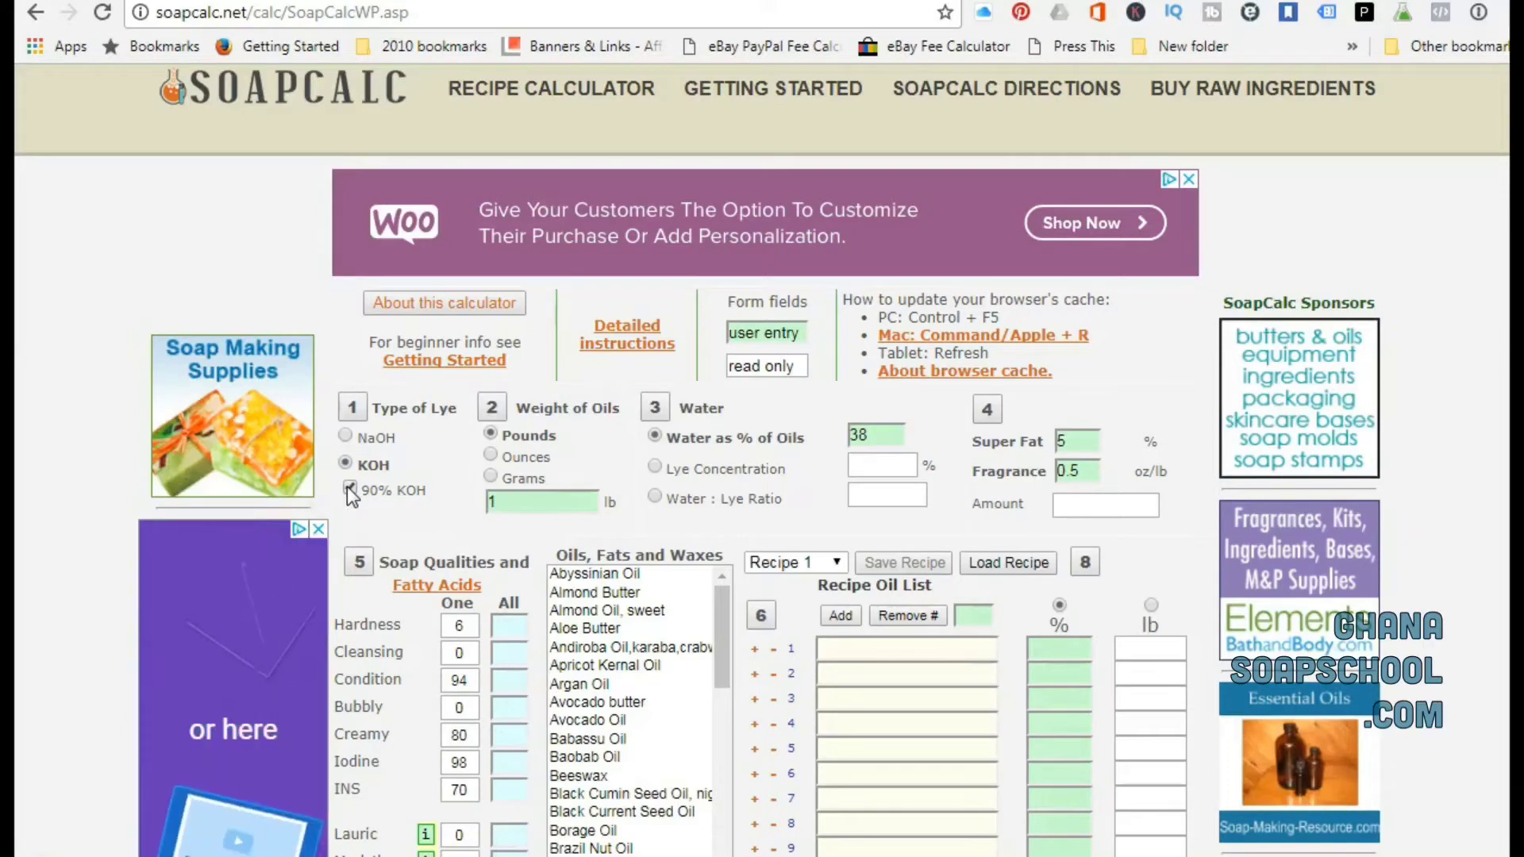
# Step: Switch the oil weight to grams, enter 1000, and choose Lye Concentration for the water
pyautogui.click(489, 475)
pyautogui.write('500')
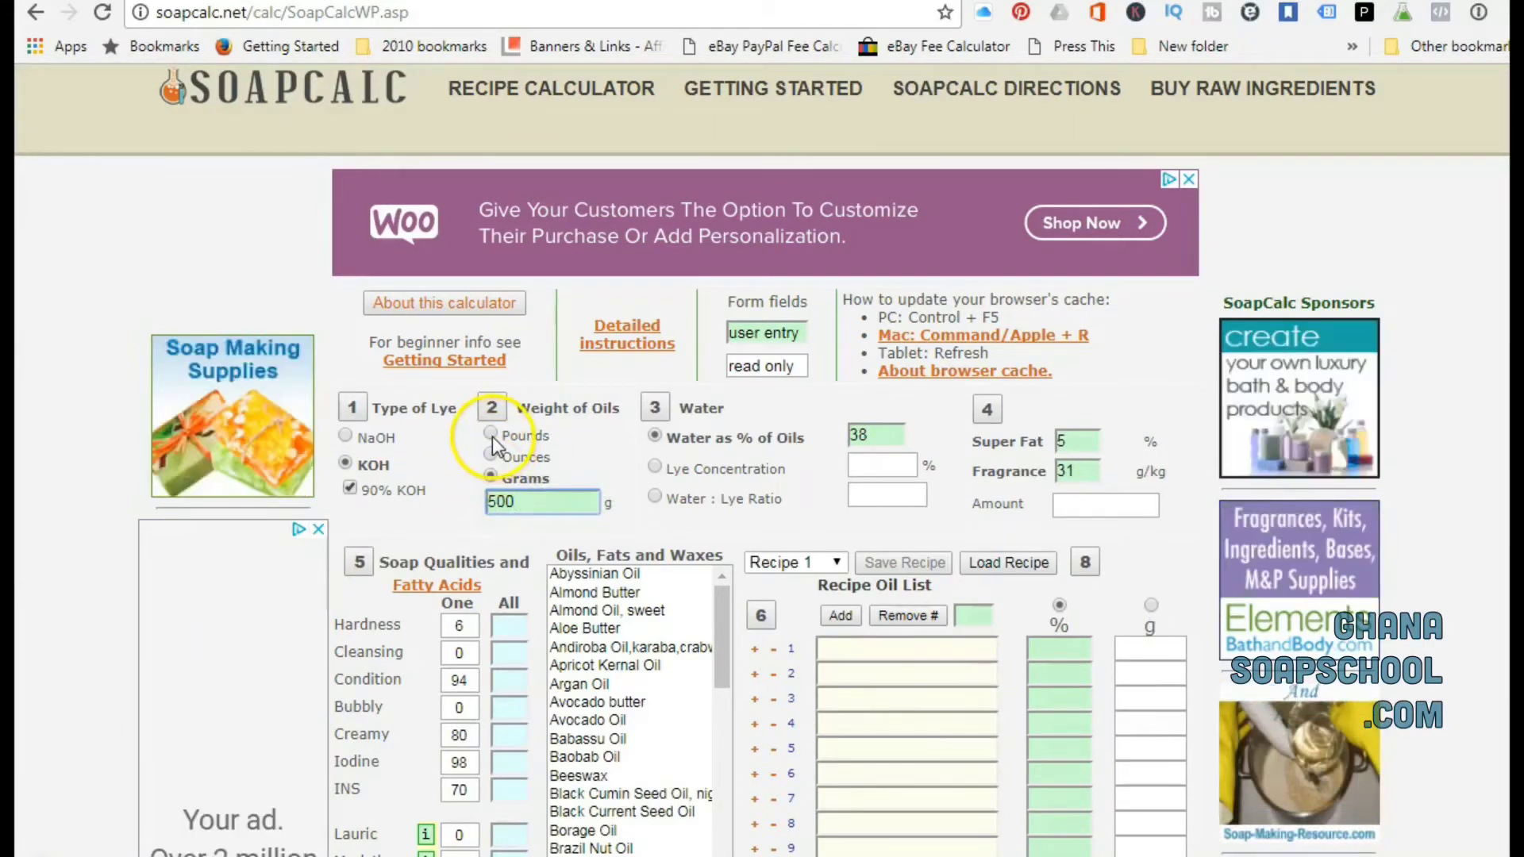
pyautogui.click(489, 501)
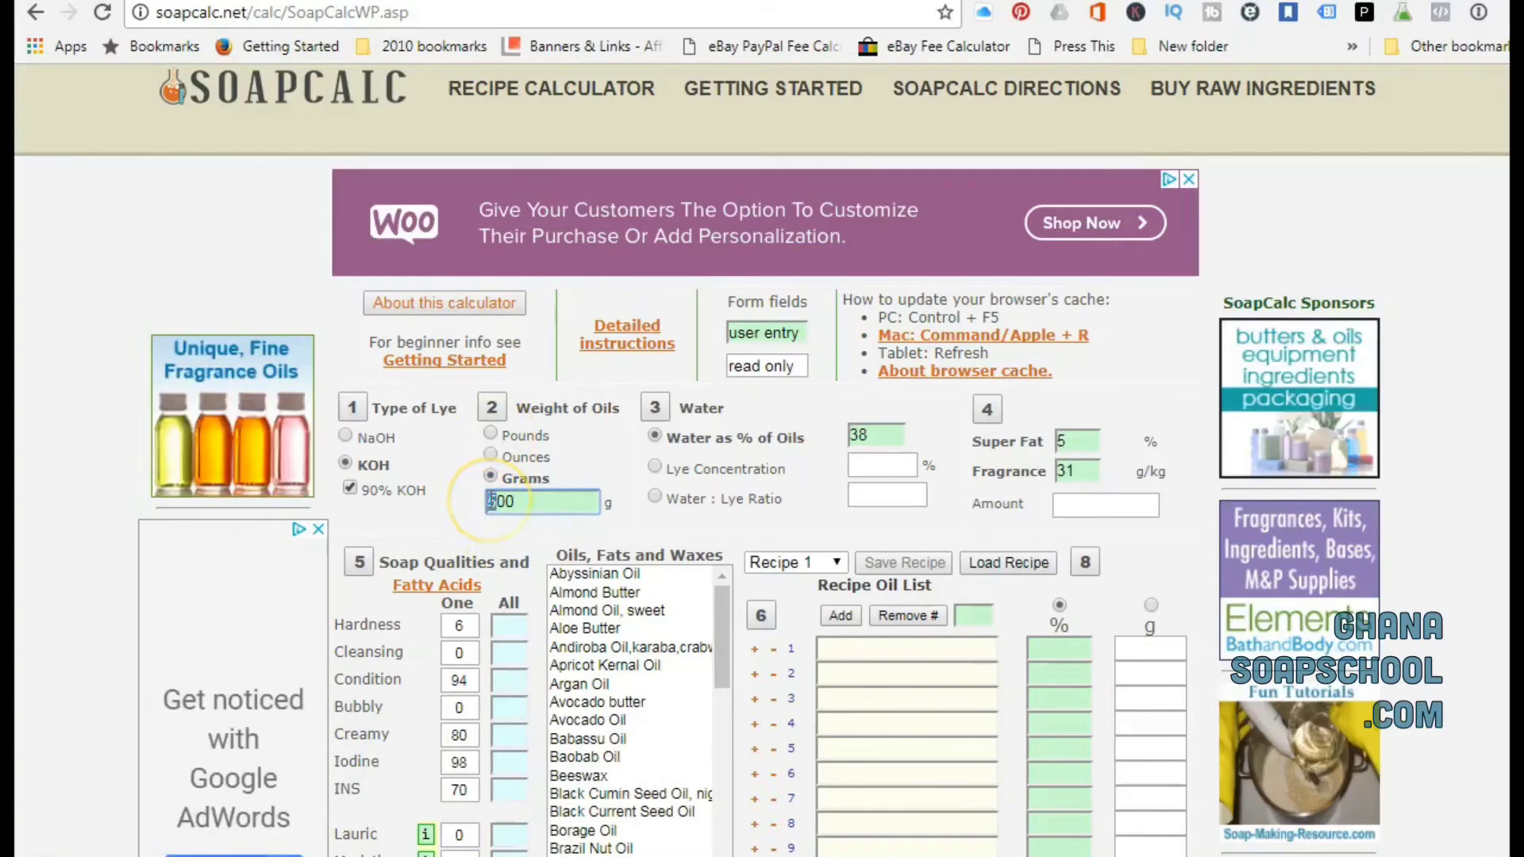
pyautogui.write('0')
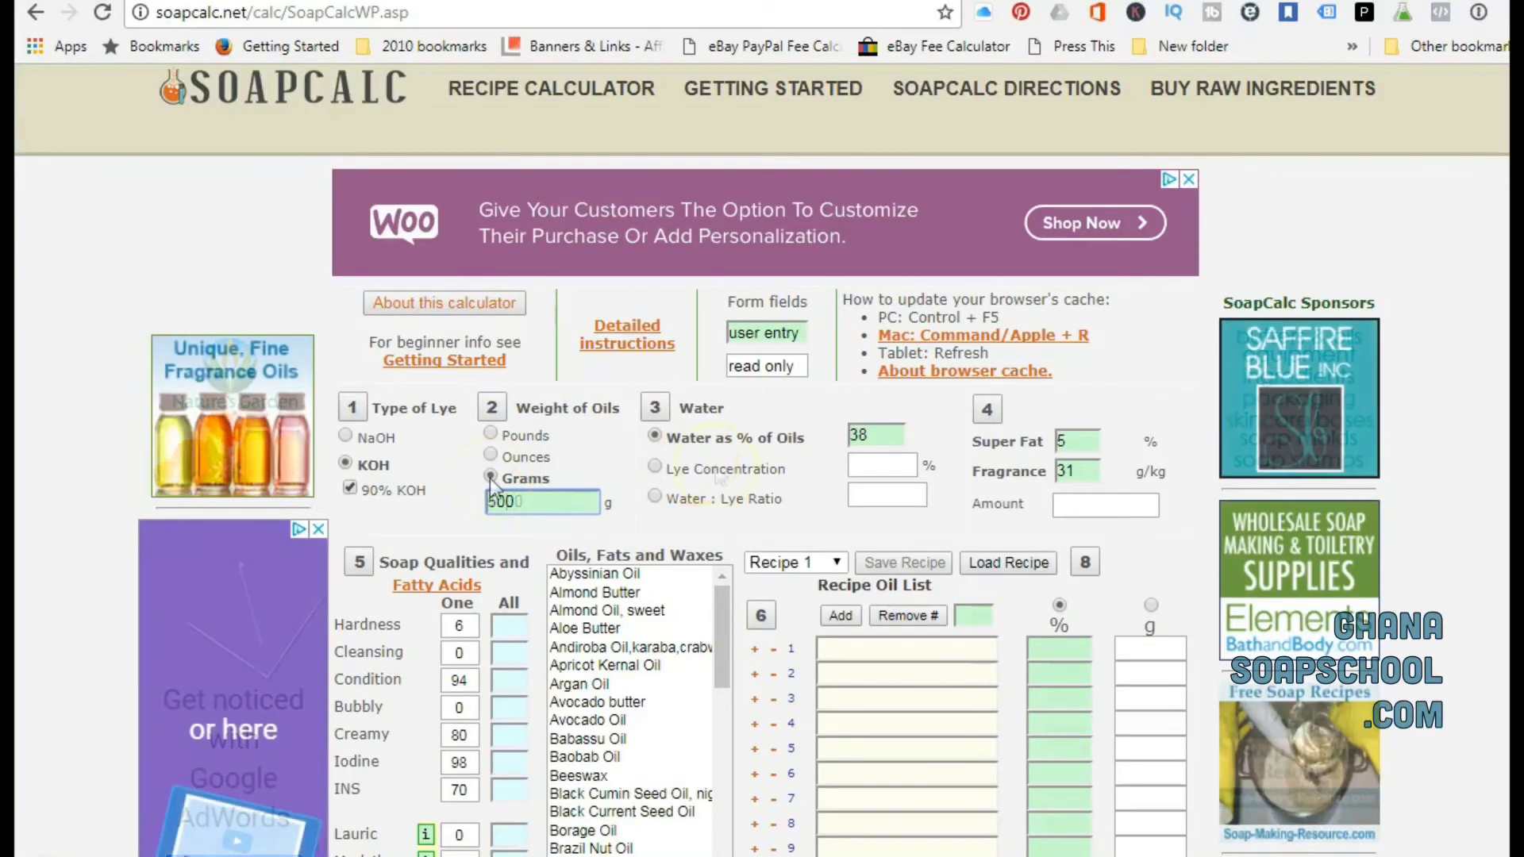
pyautogui.press('BackSpace')
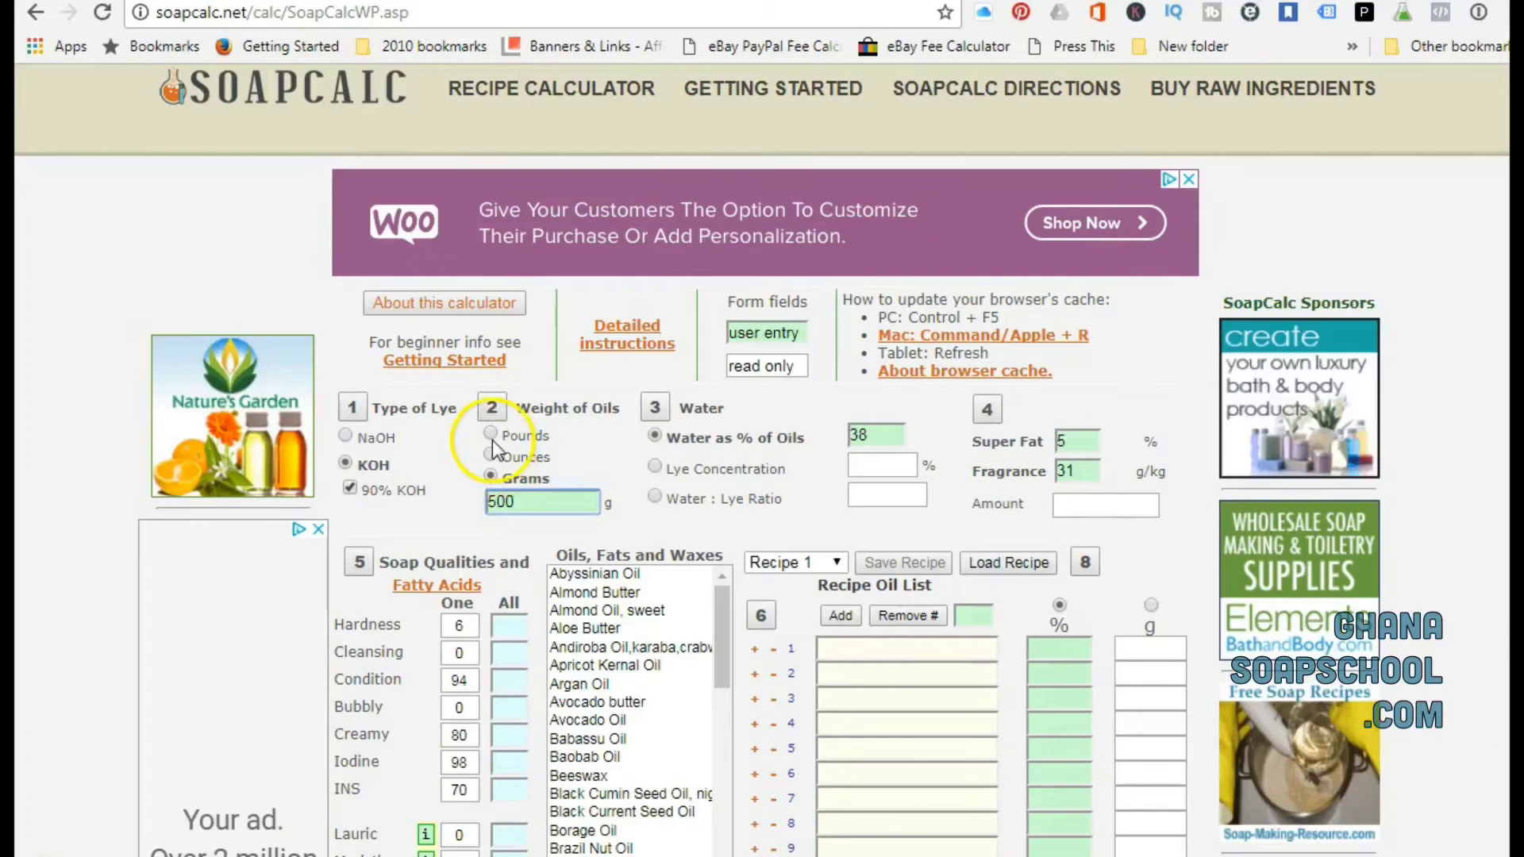
pyautogui.doubleClick(489, 502)
pyautogui.write('1000')
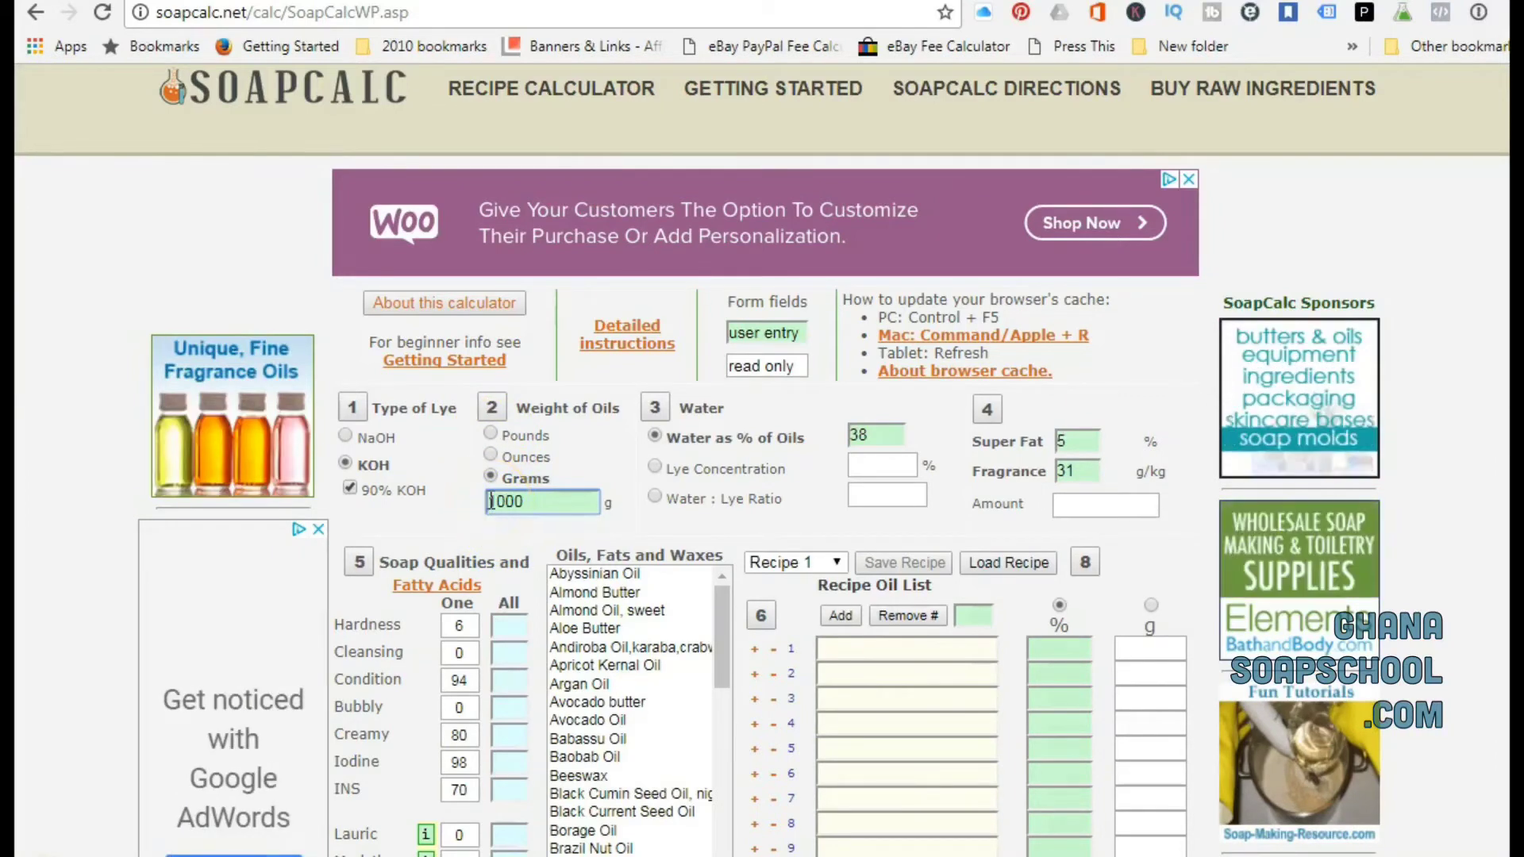
pyautogui.click(744, 470)
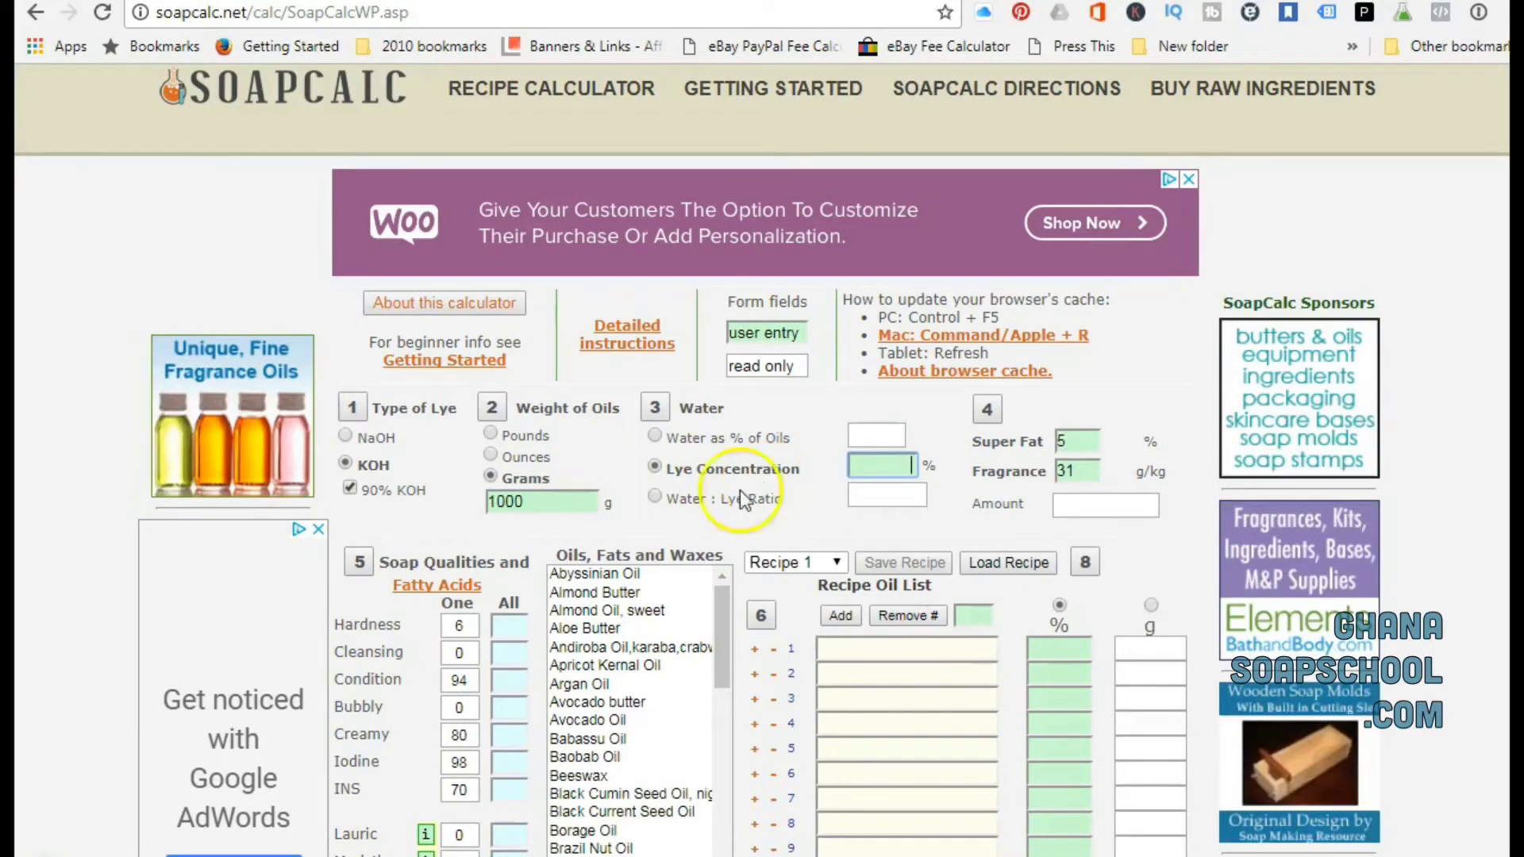
# Step: Try each water option in turn, then settle on water as 38% of oils
pyautogui.click(655, 497)
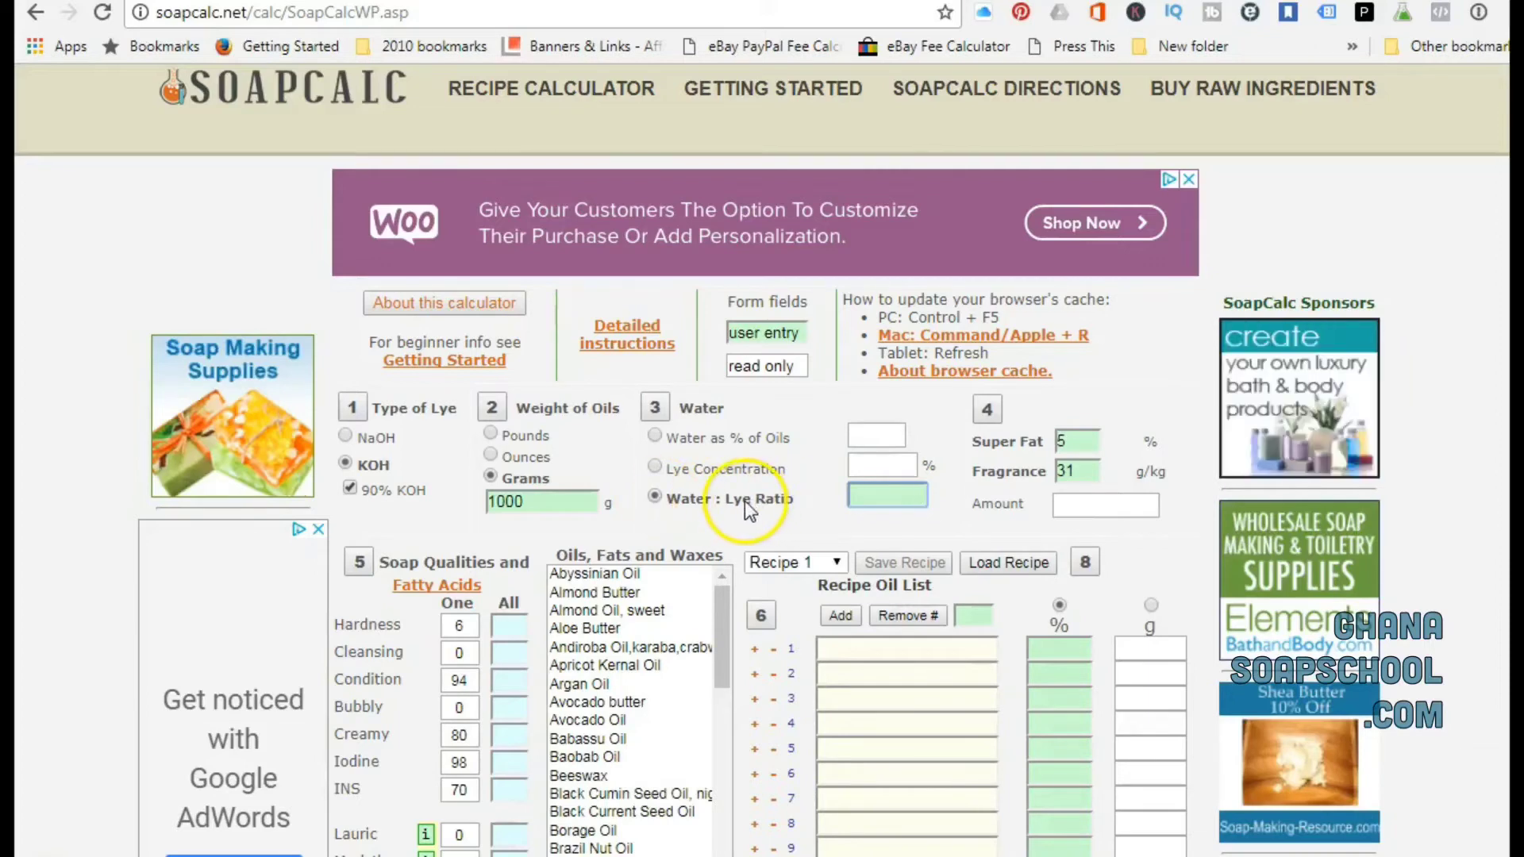
pyautogui.click(656, 438)
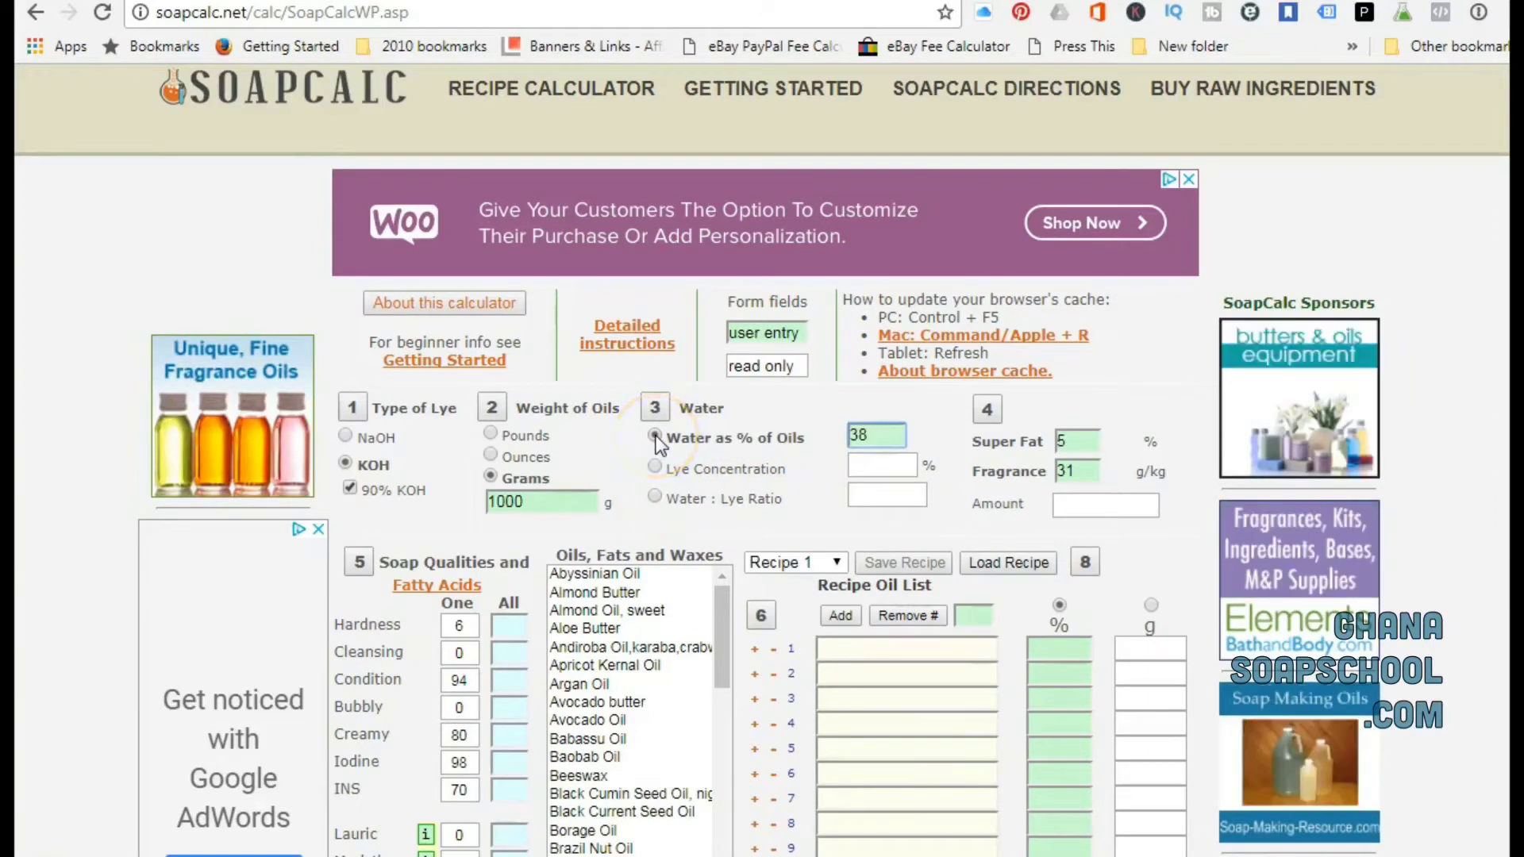
pyautogui.click(876, 438)
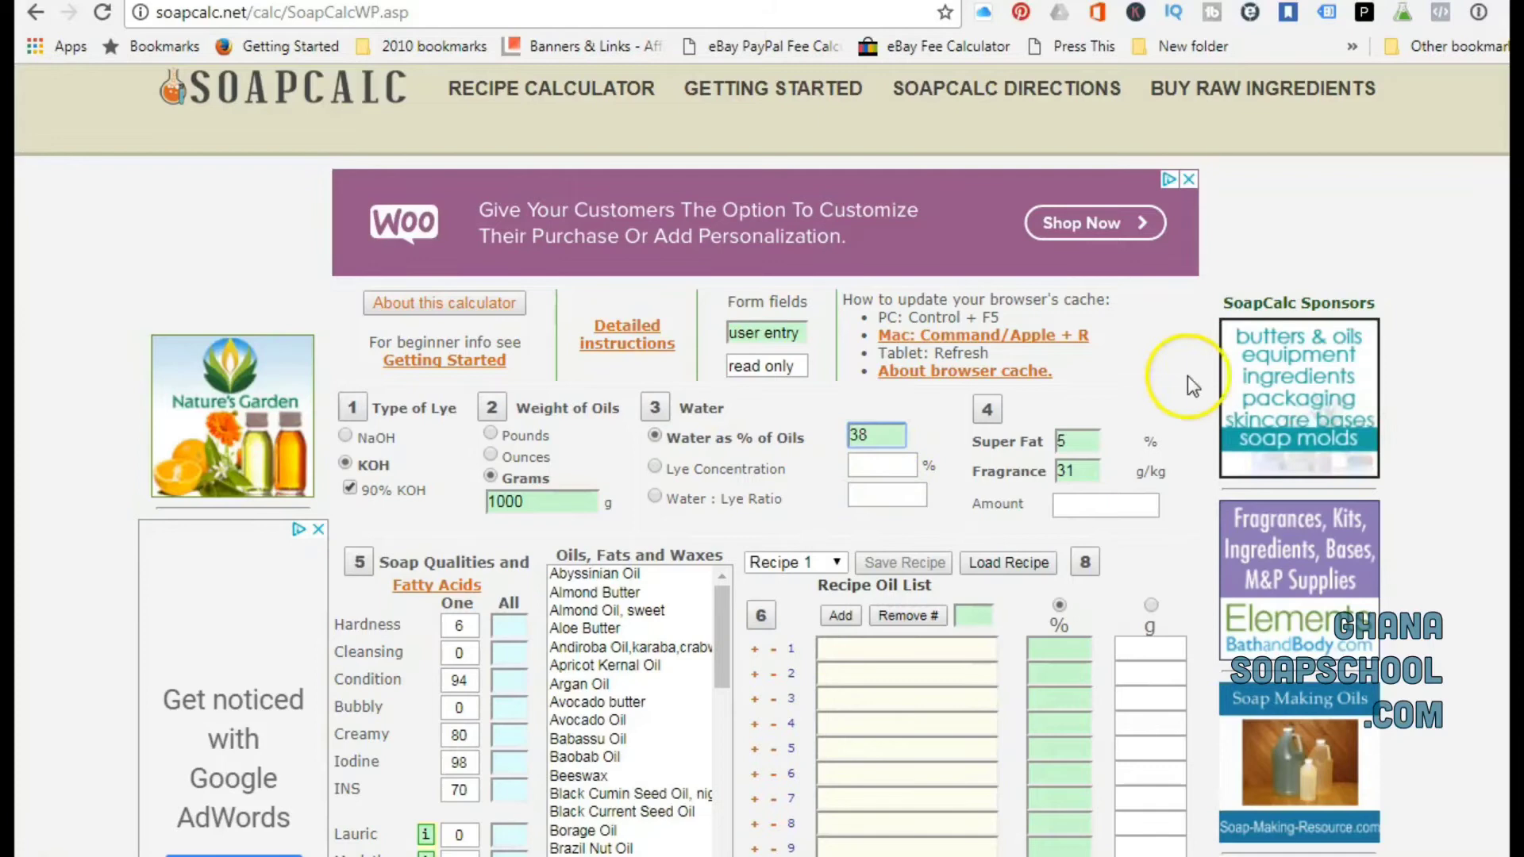
pyautogui.click(770, 481)
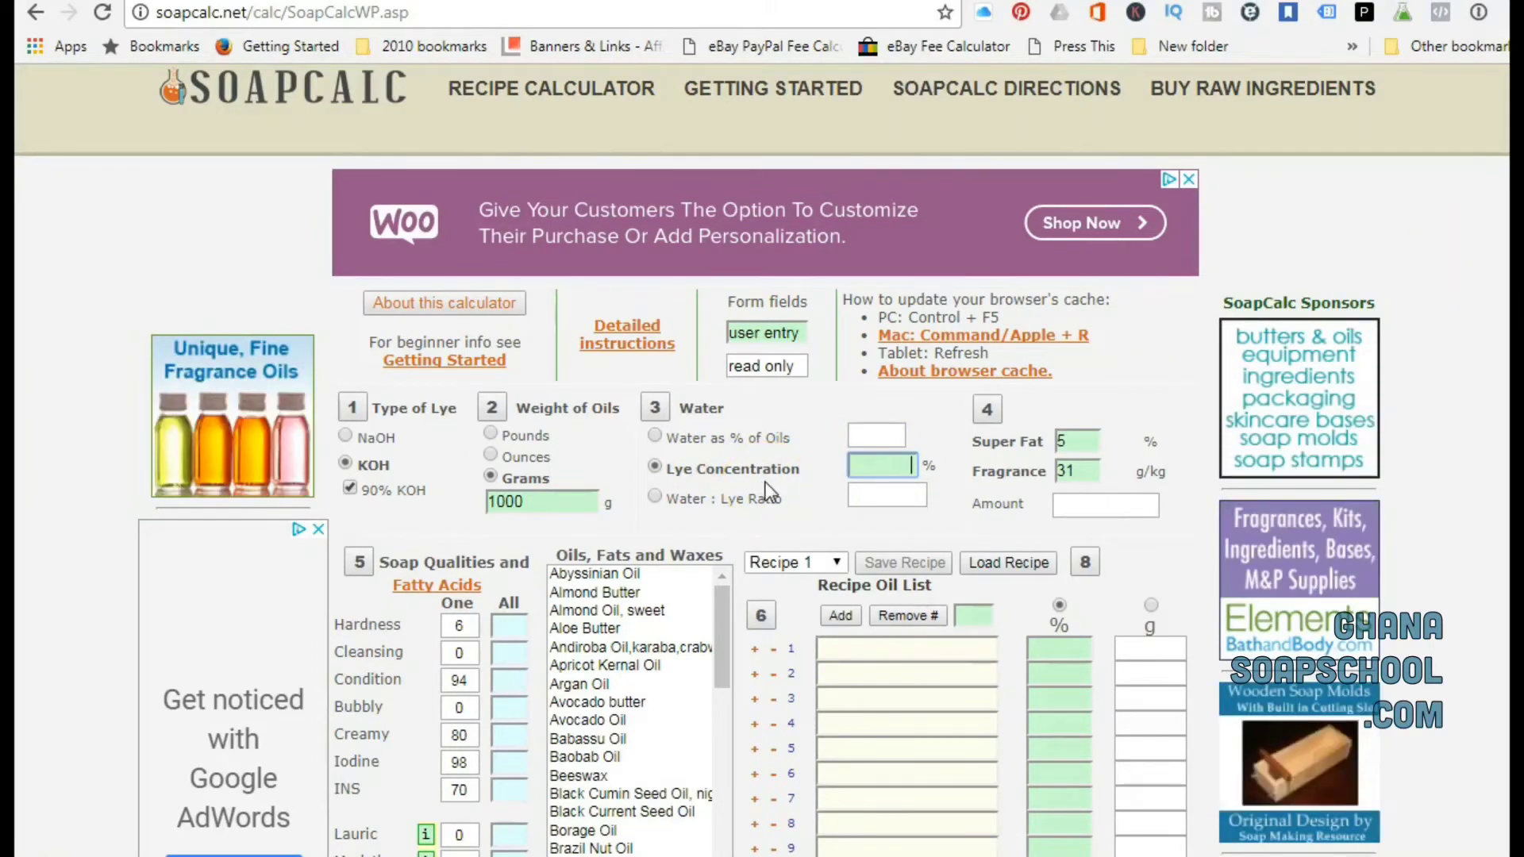
pyautogui.click(655, 497)
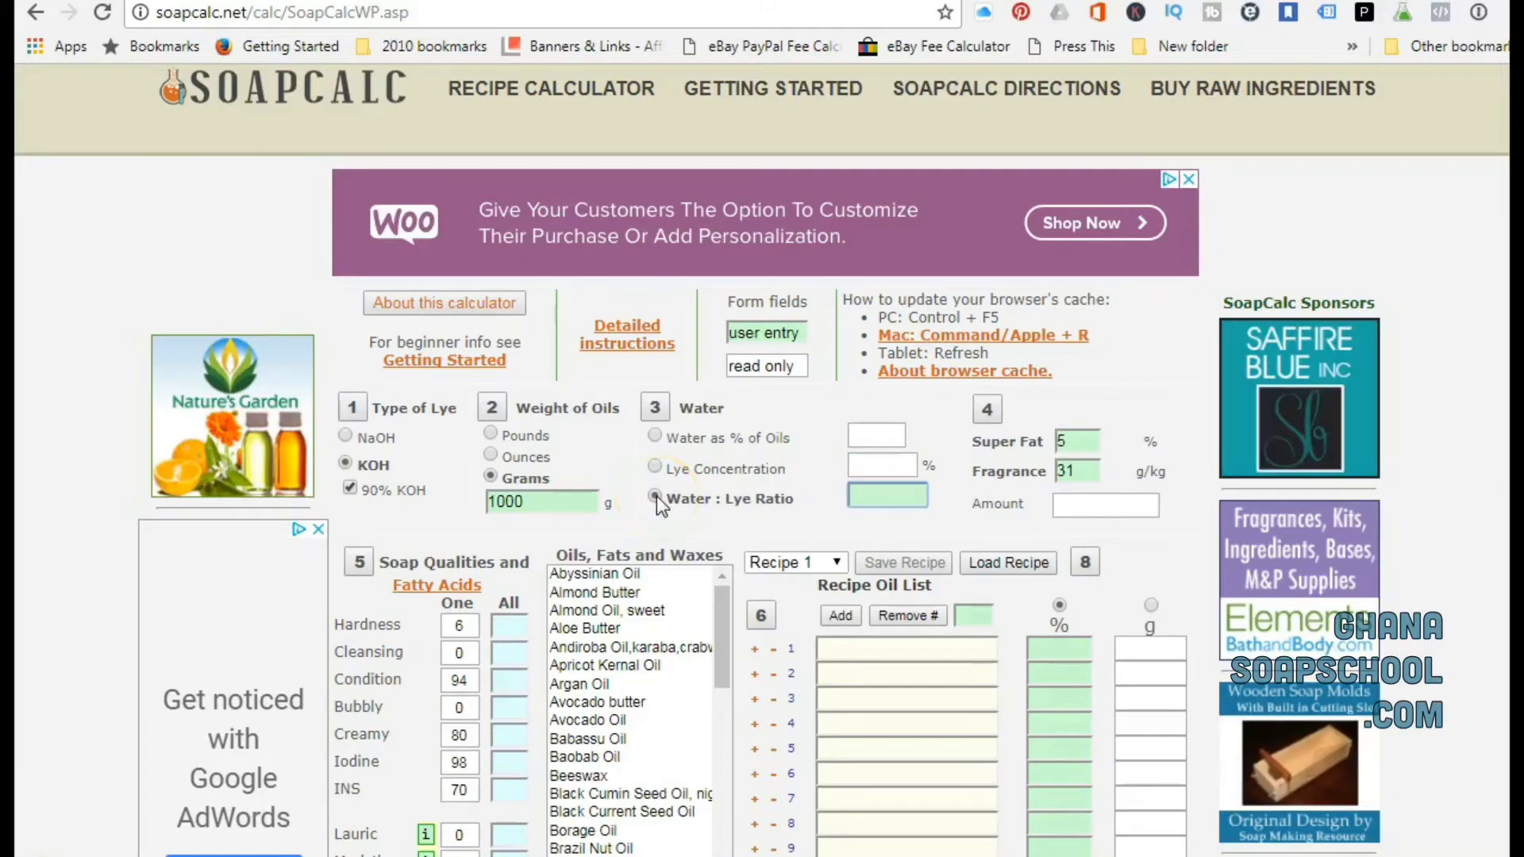
pyautogui.click(745, 502)
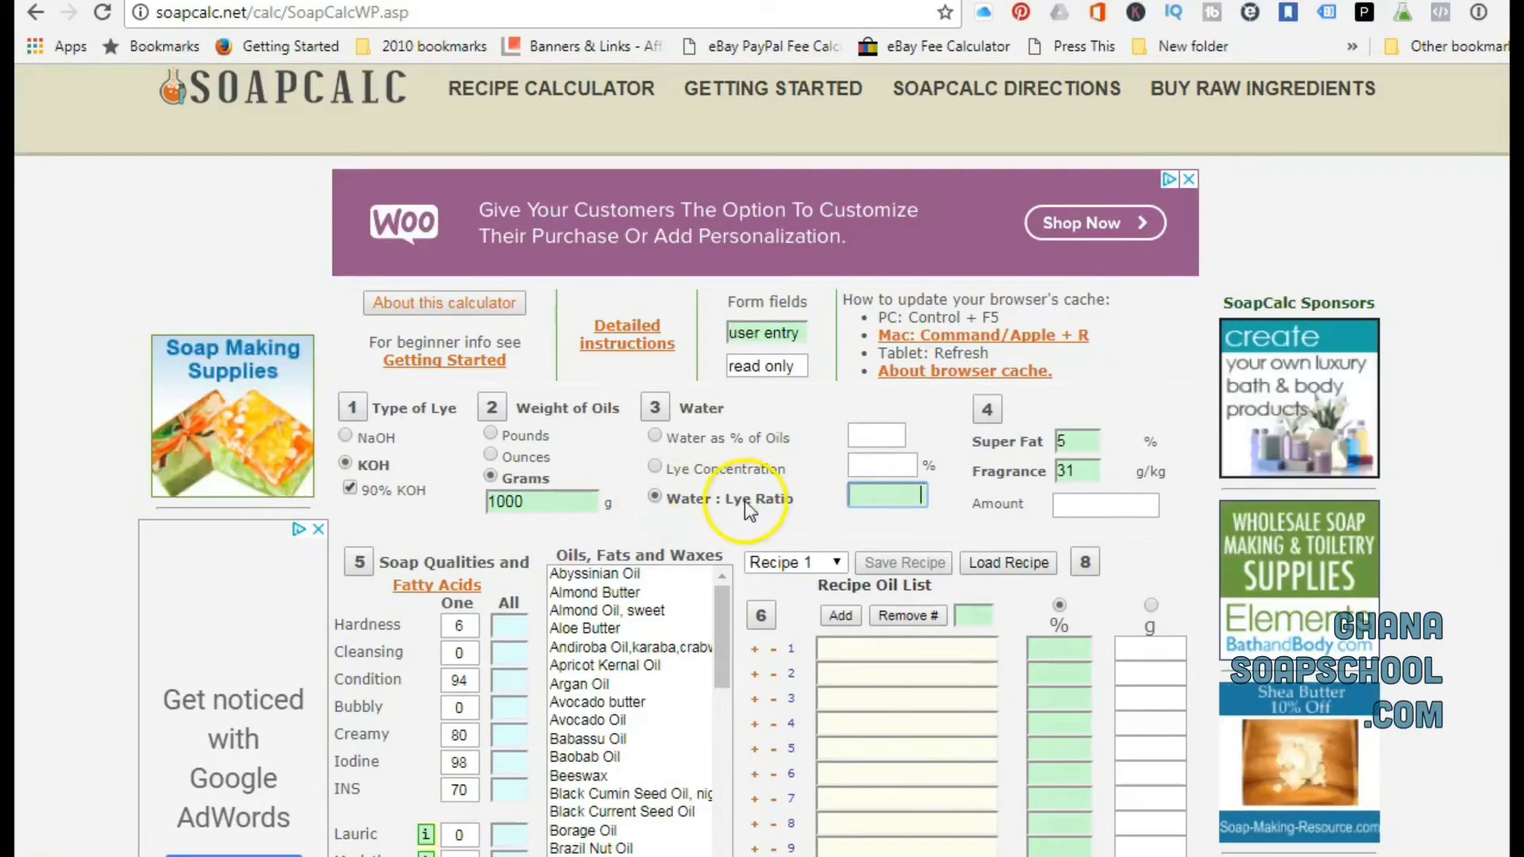
pyautogui.click(655, 435)
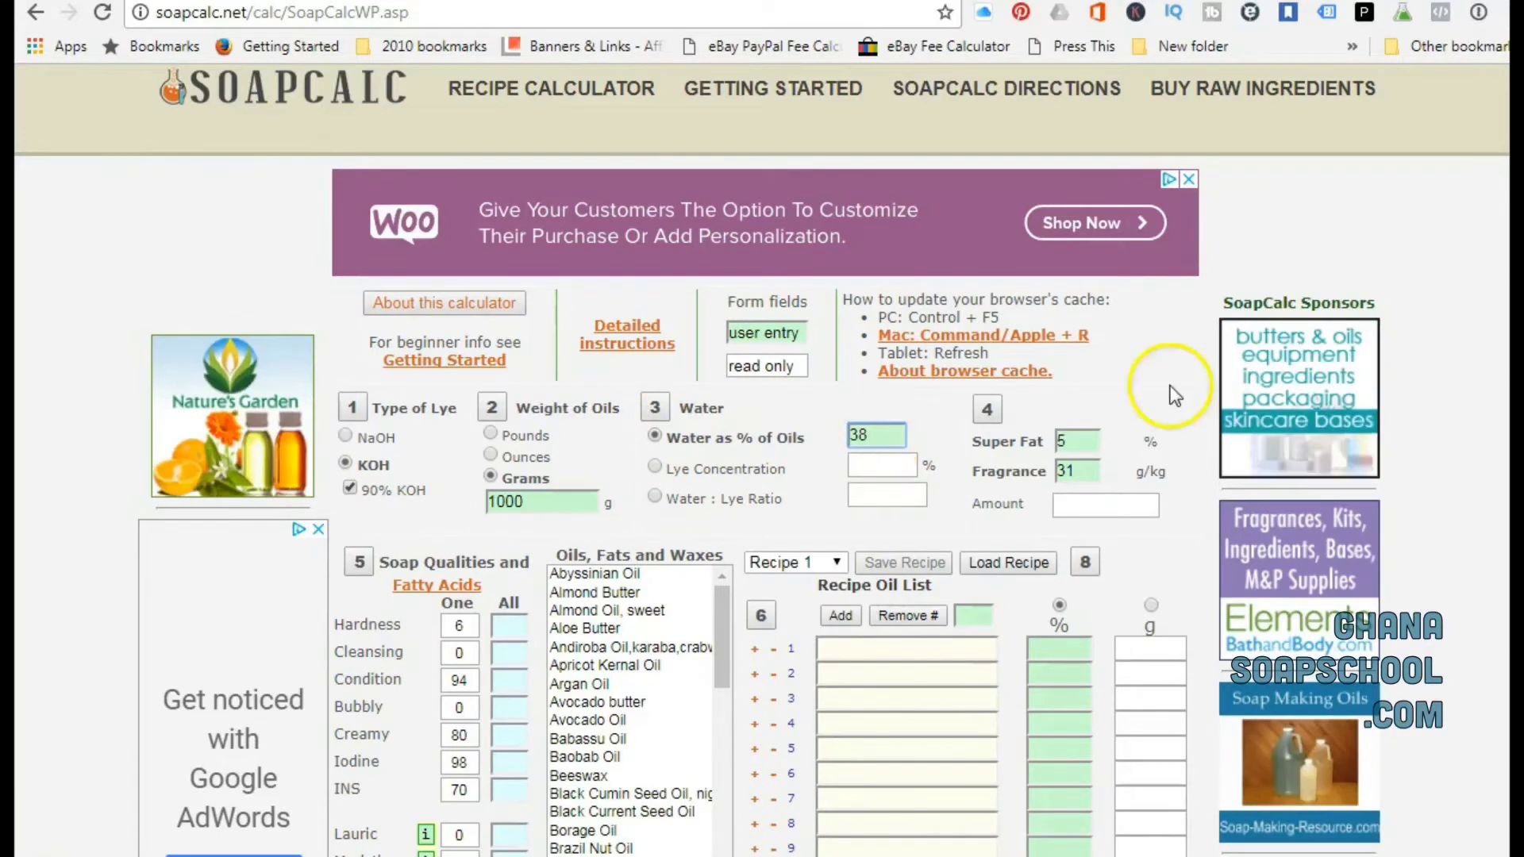
pyautogui.click(763, 484)
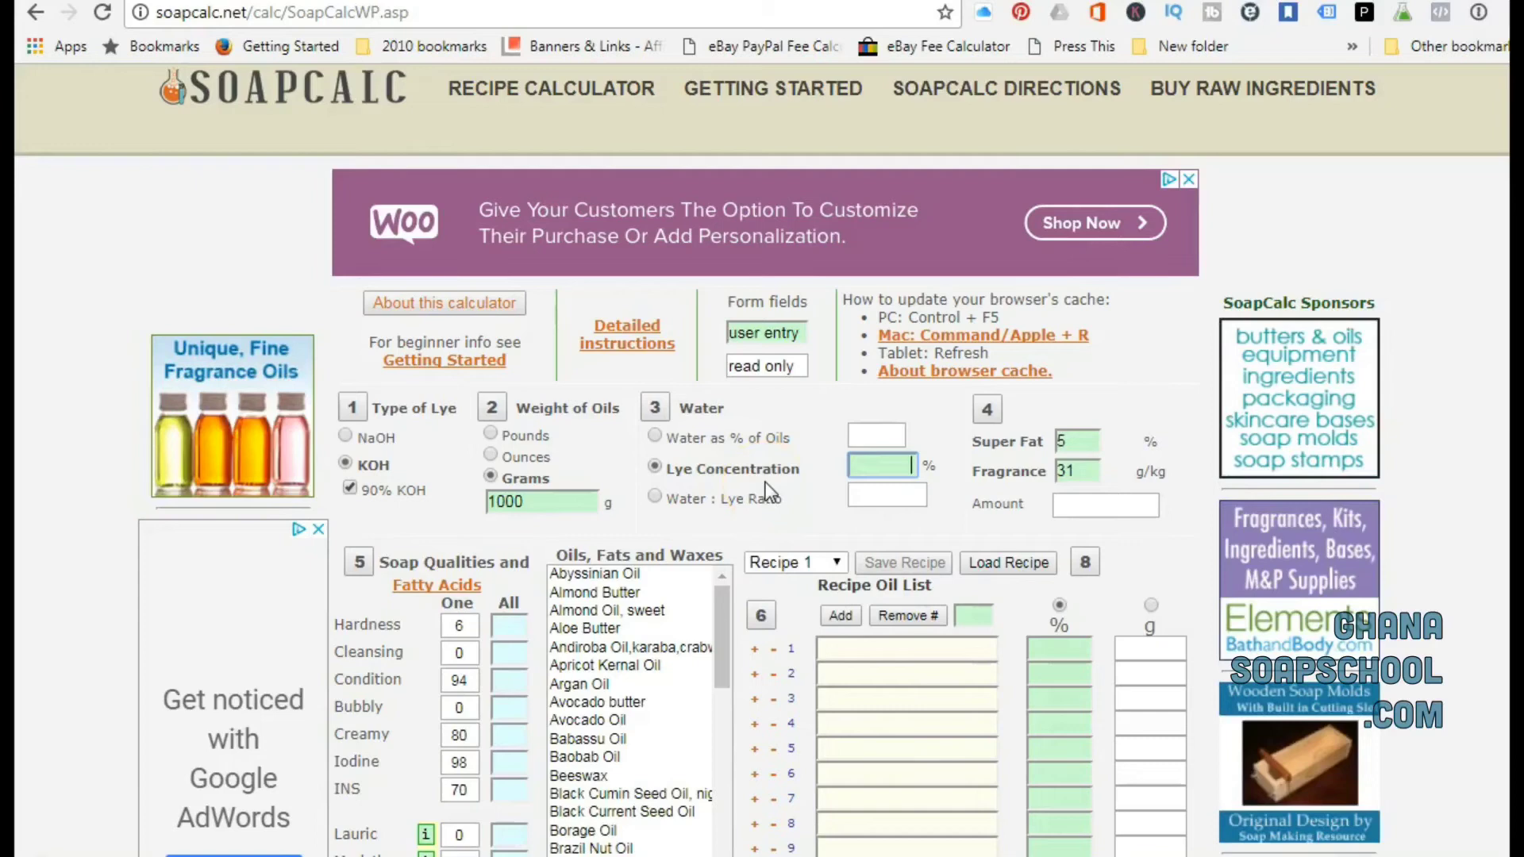
pyautogui.click(655, 496)
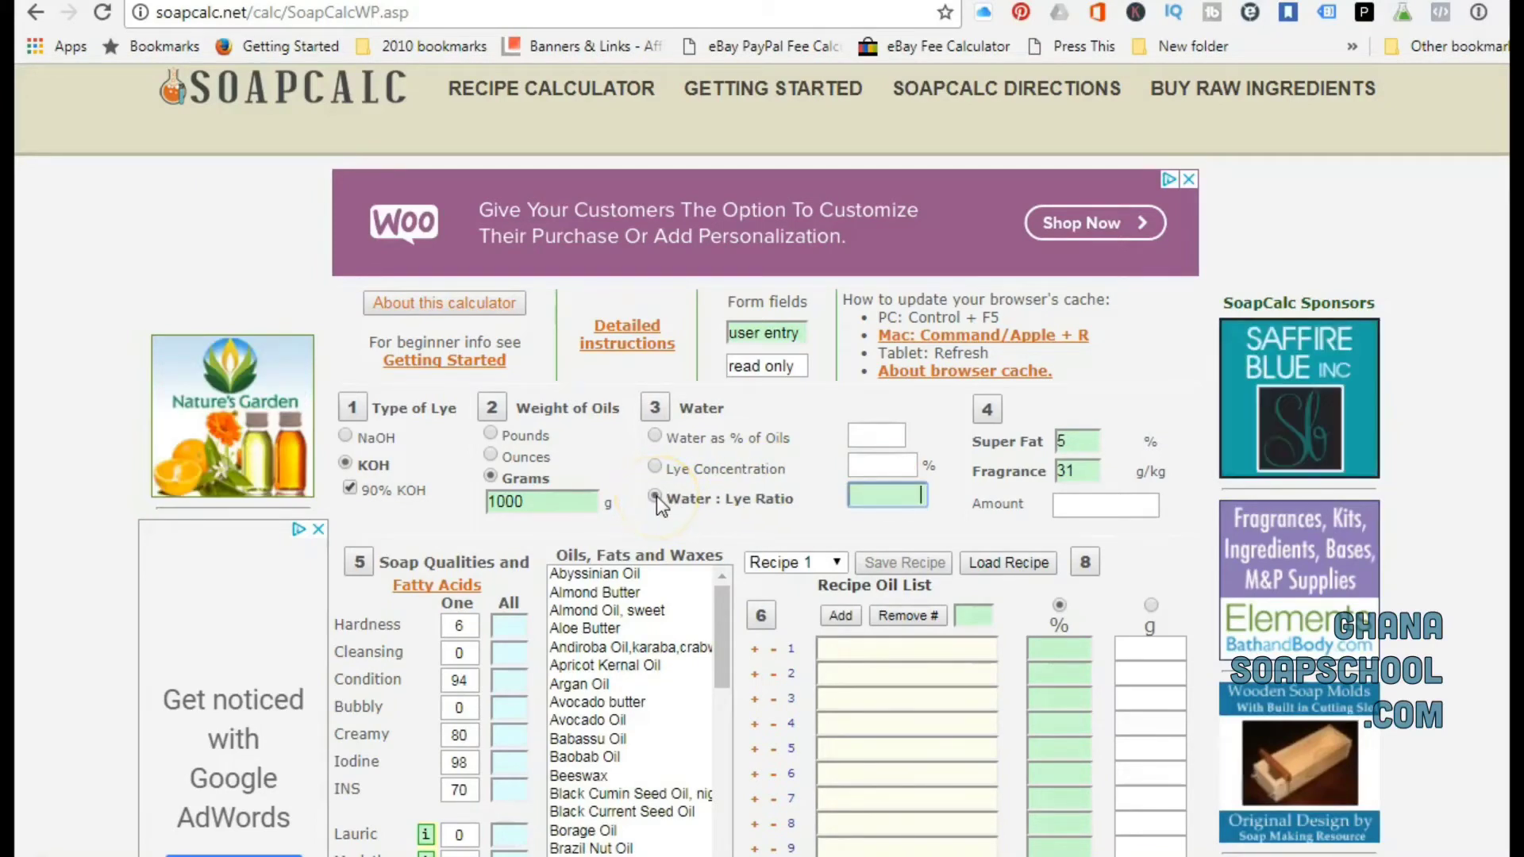
pyautogui.click(731, 497)
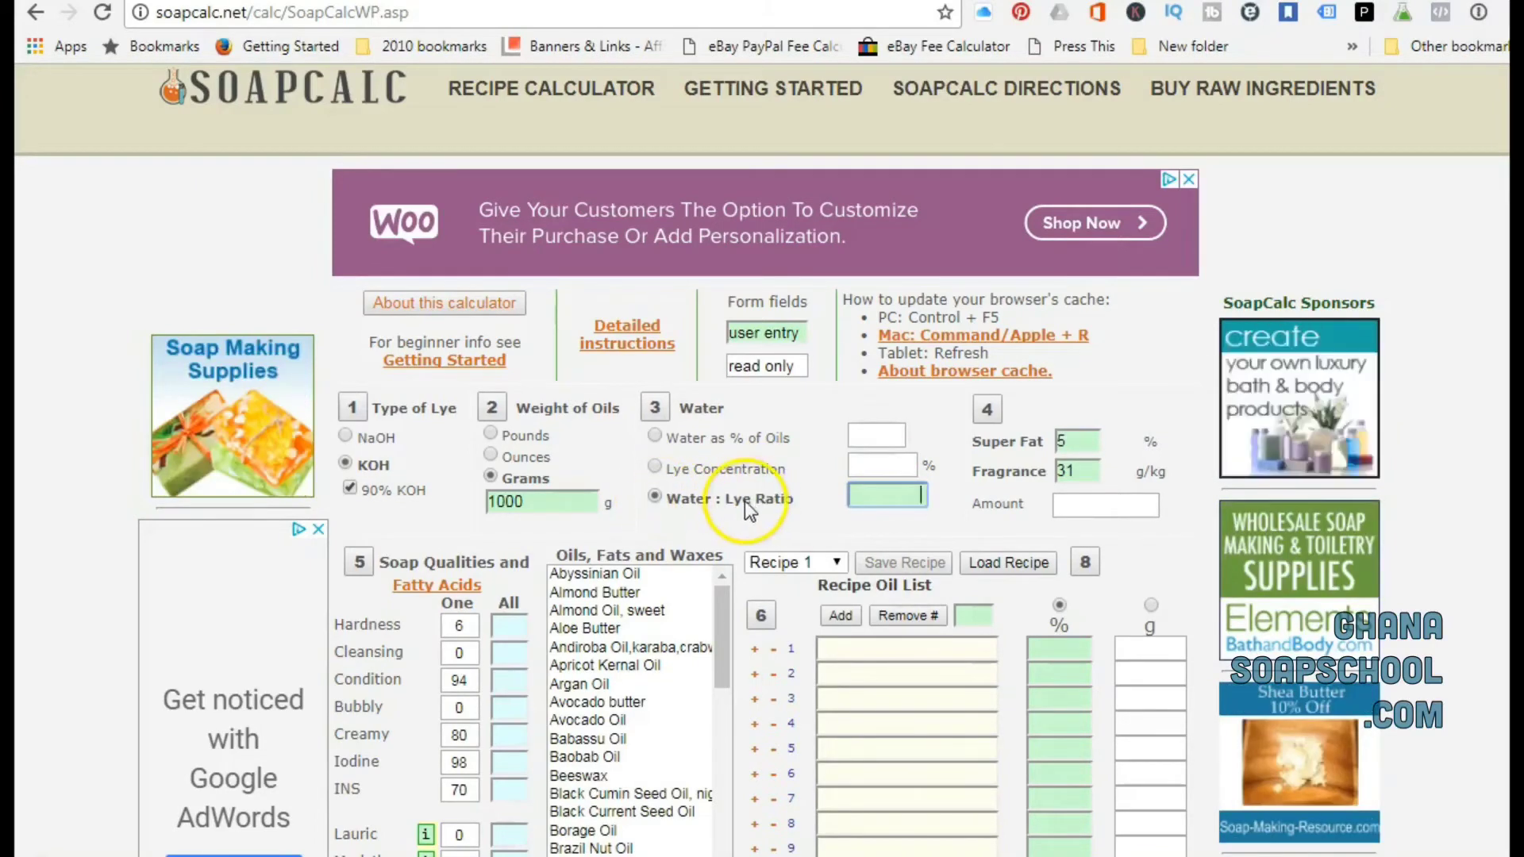
pyautogui.click(654, 435)
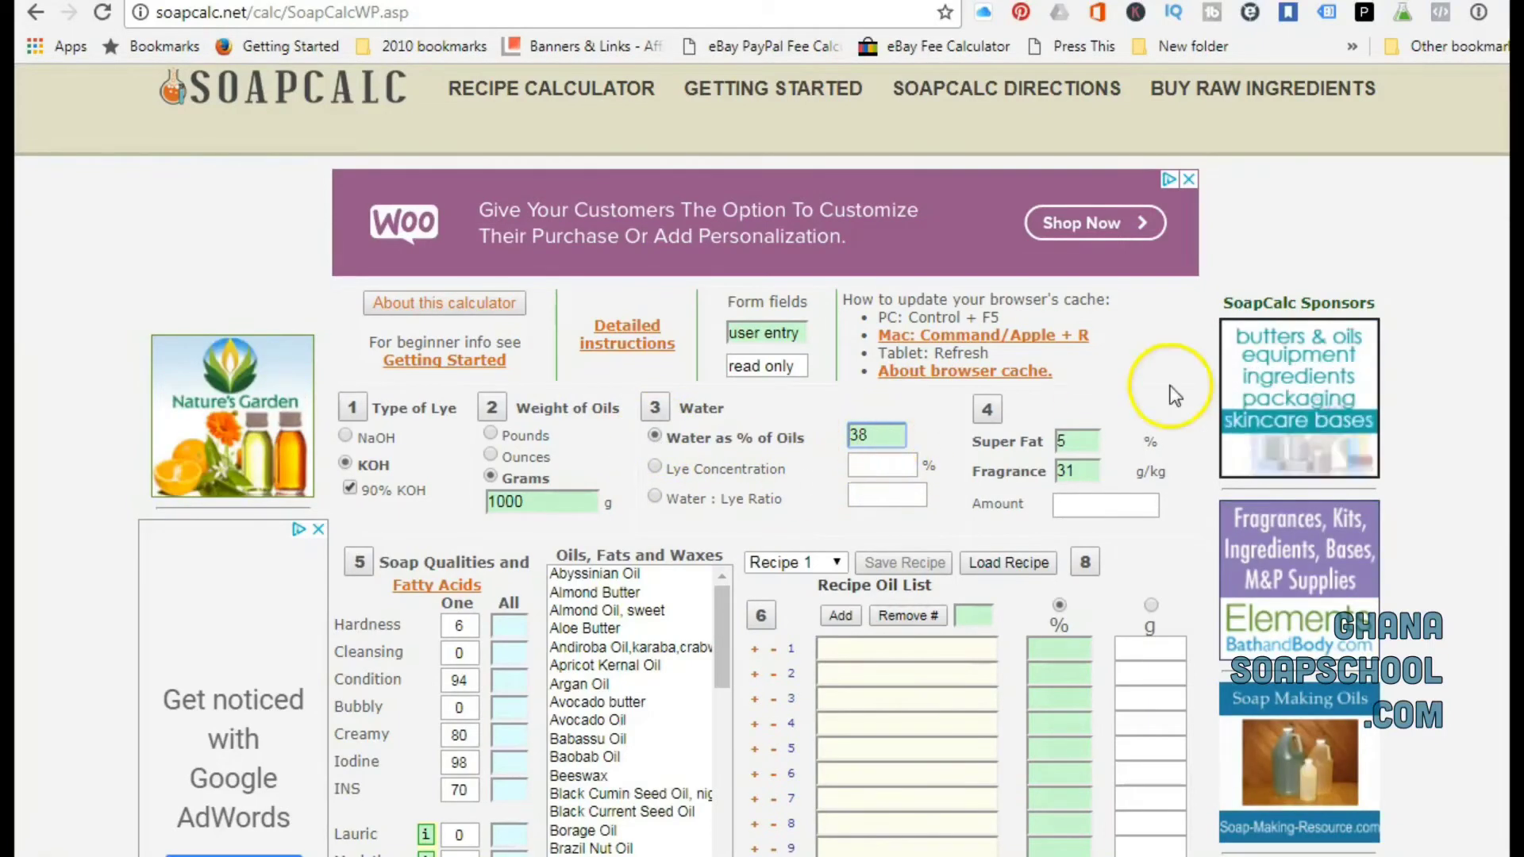
pyautogui.click(761, 482)
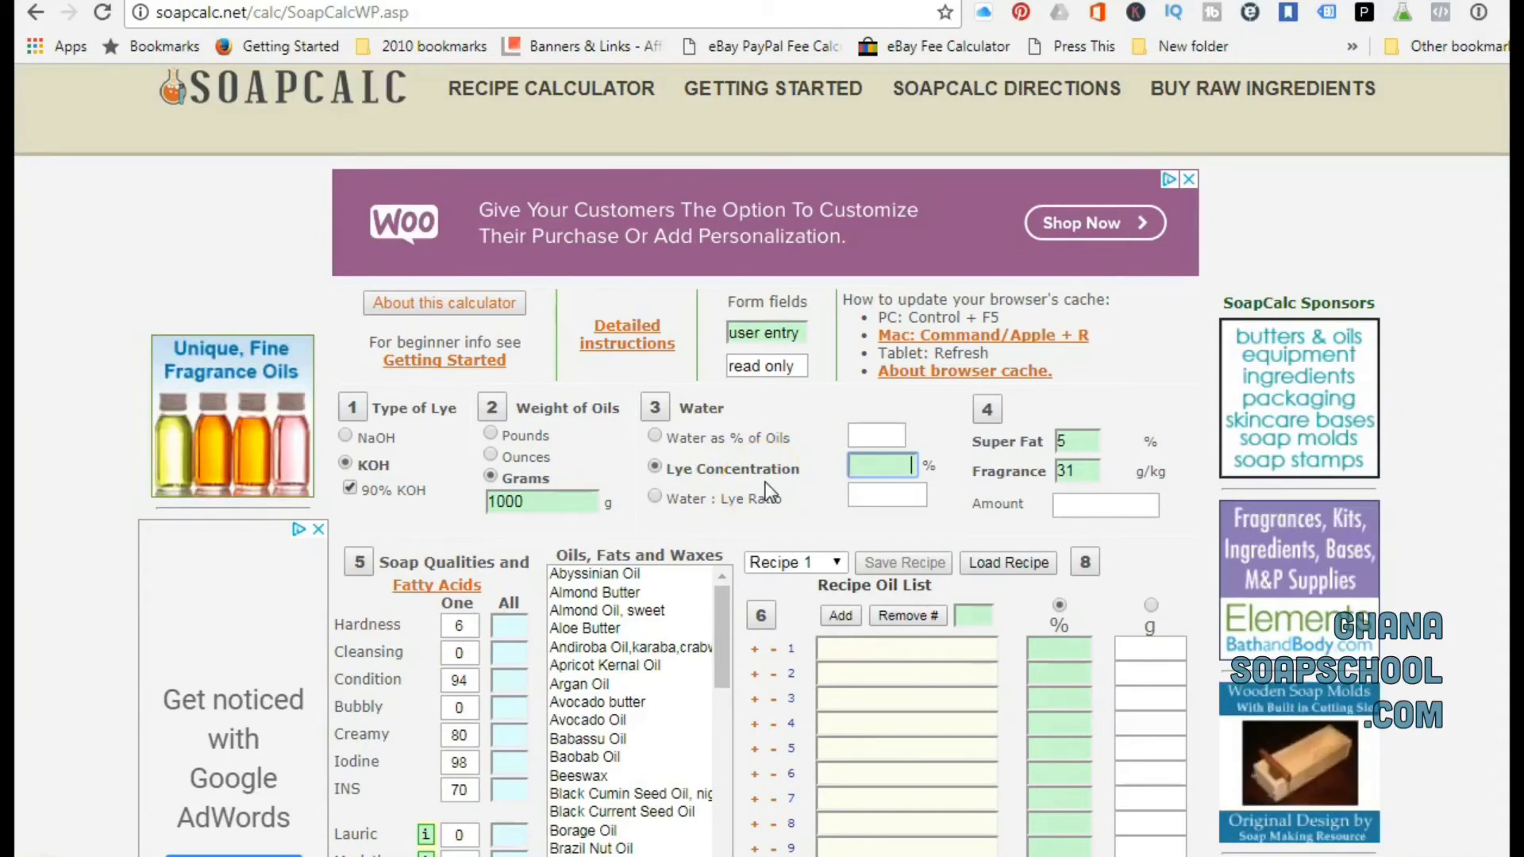
pyautogui.click(656, 497)
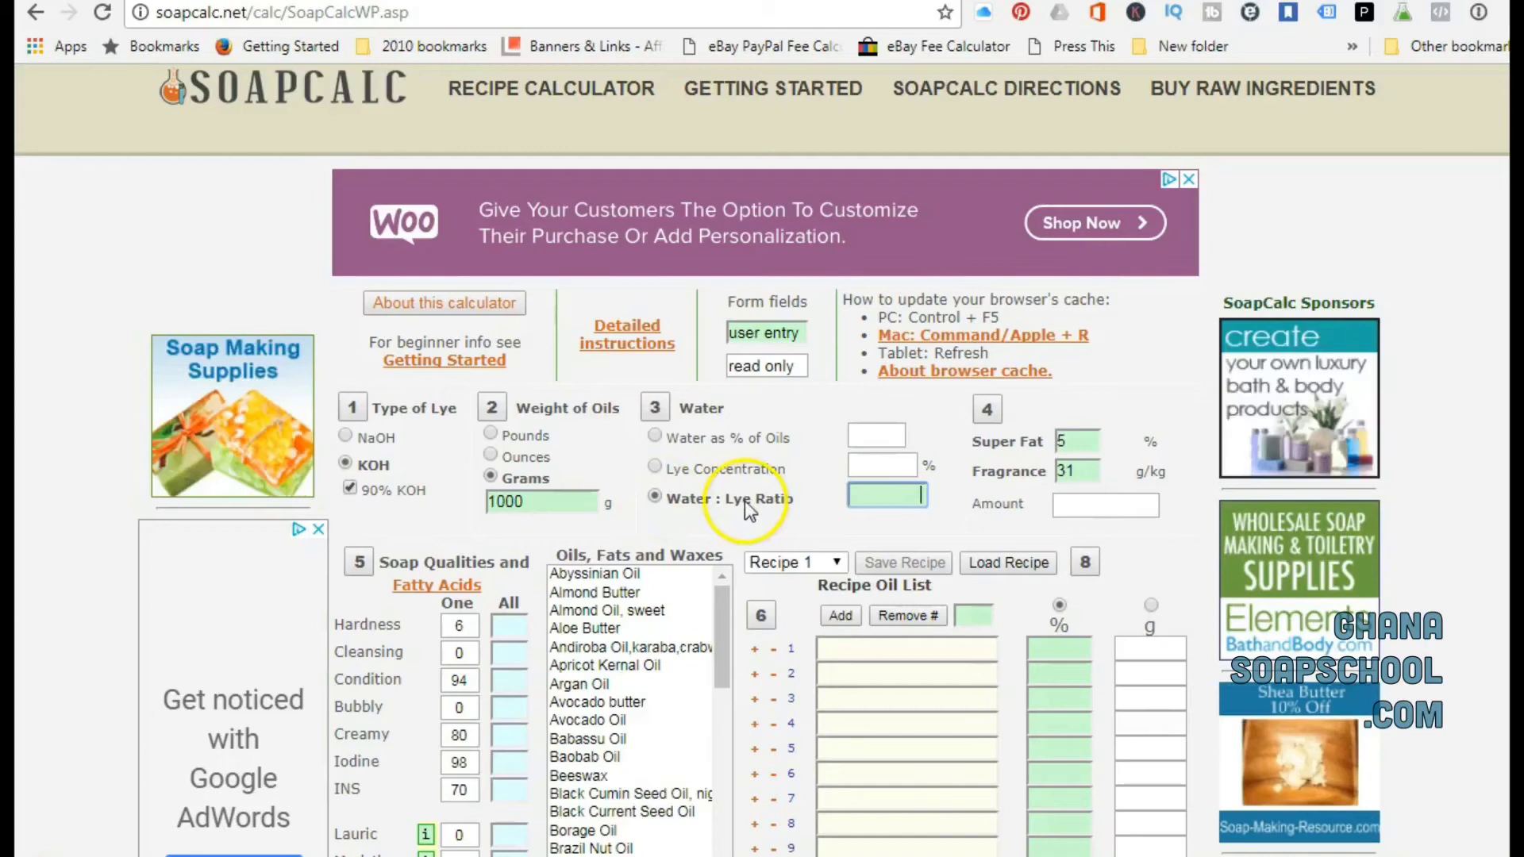
pyautogui.click(663, 440)
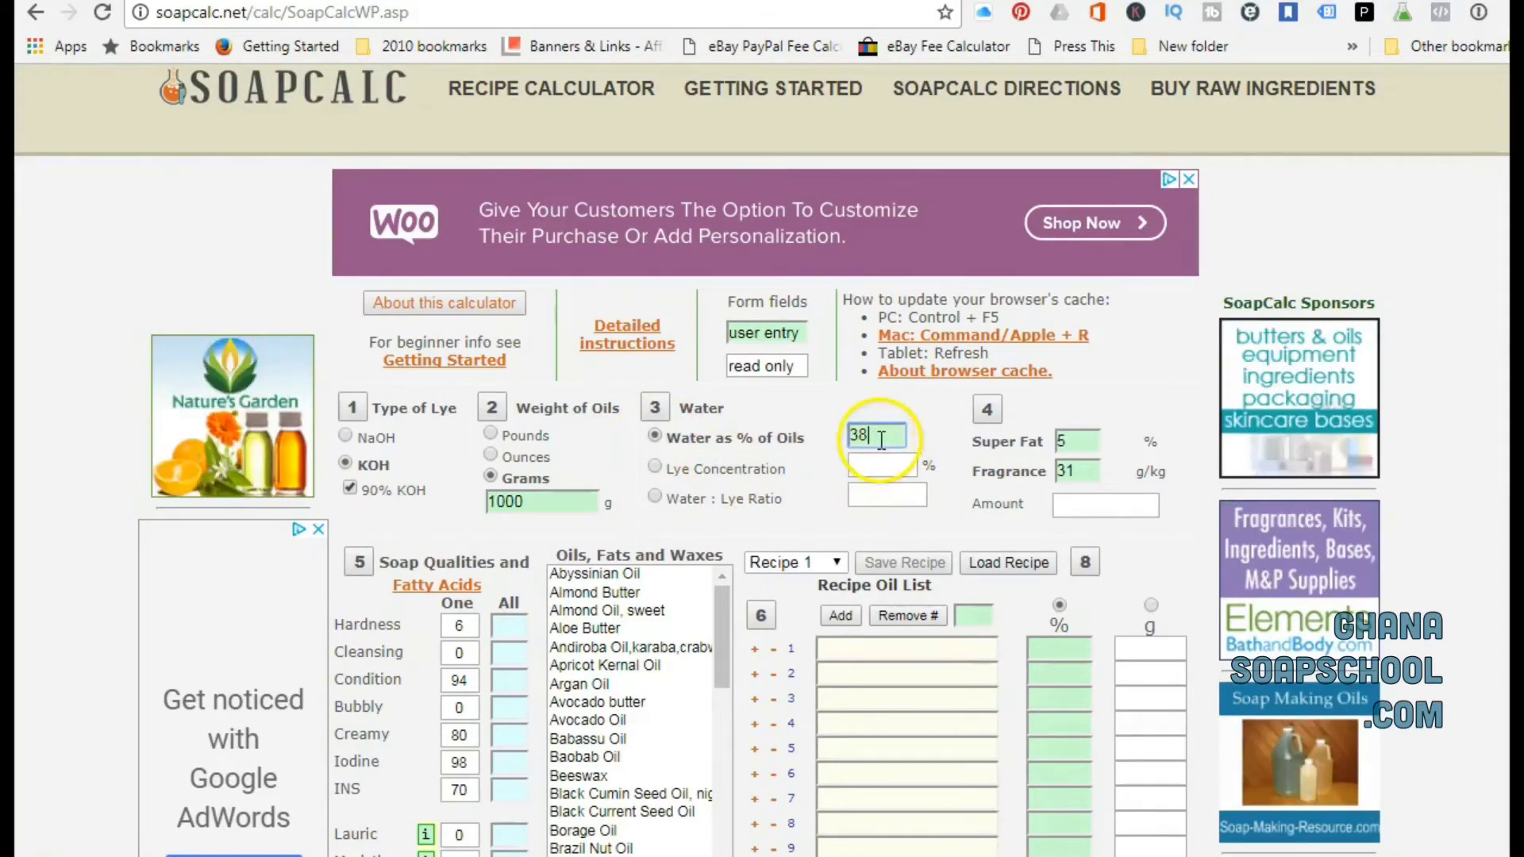
pyautogui.scroll(-1, 1125, 343)
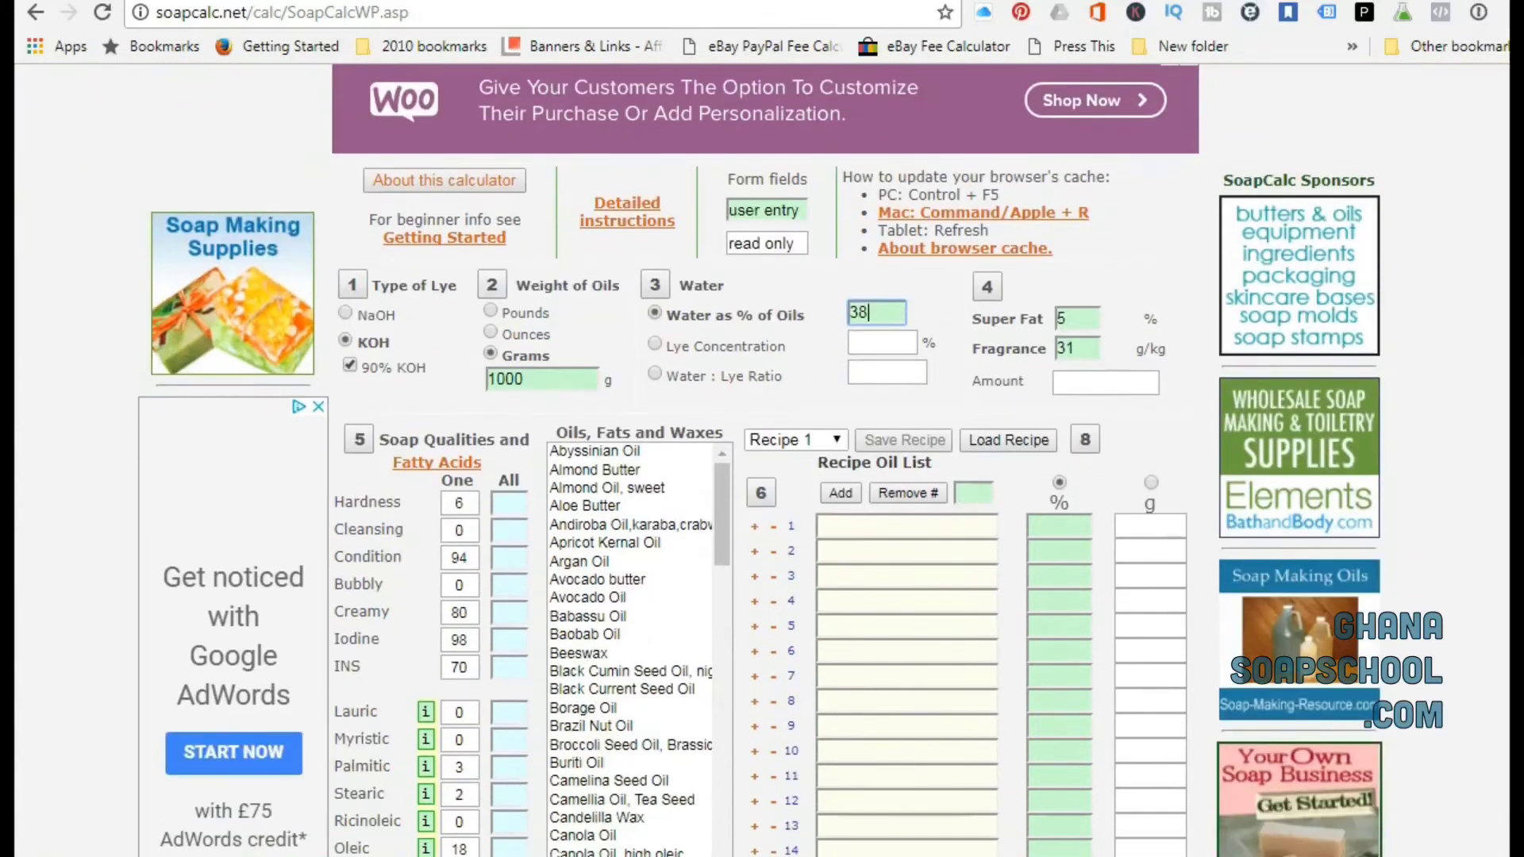
# Step: Set the super fat to 0 and change the fragrance from 31 to 0
pyautogui.click(1067, 319)
pyautogui.write('0')
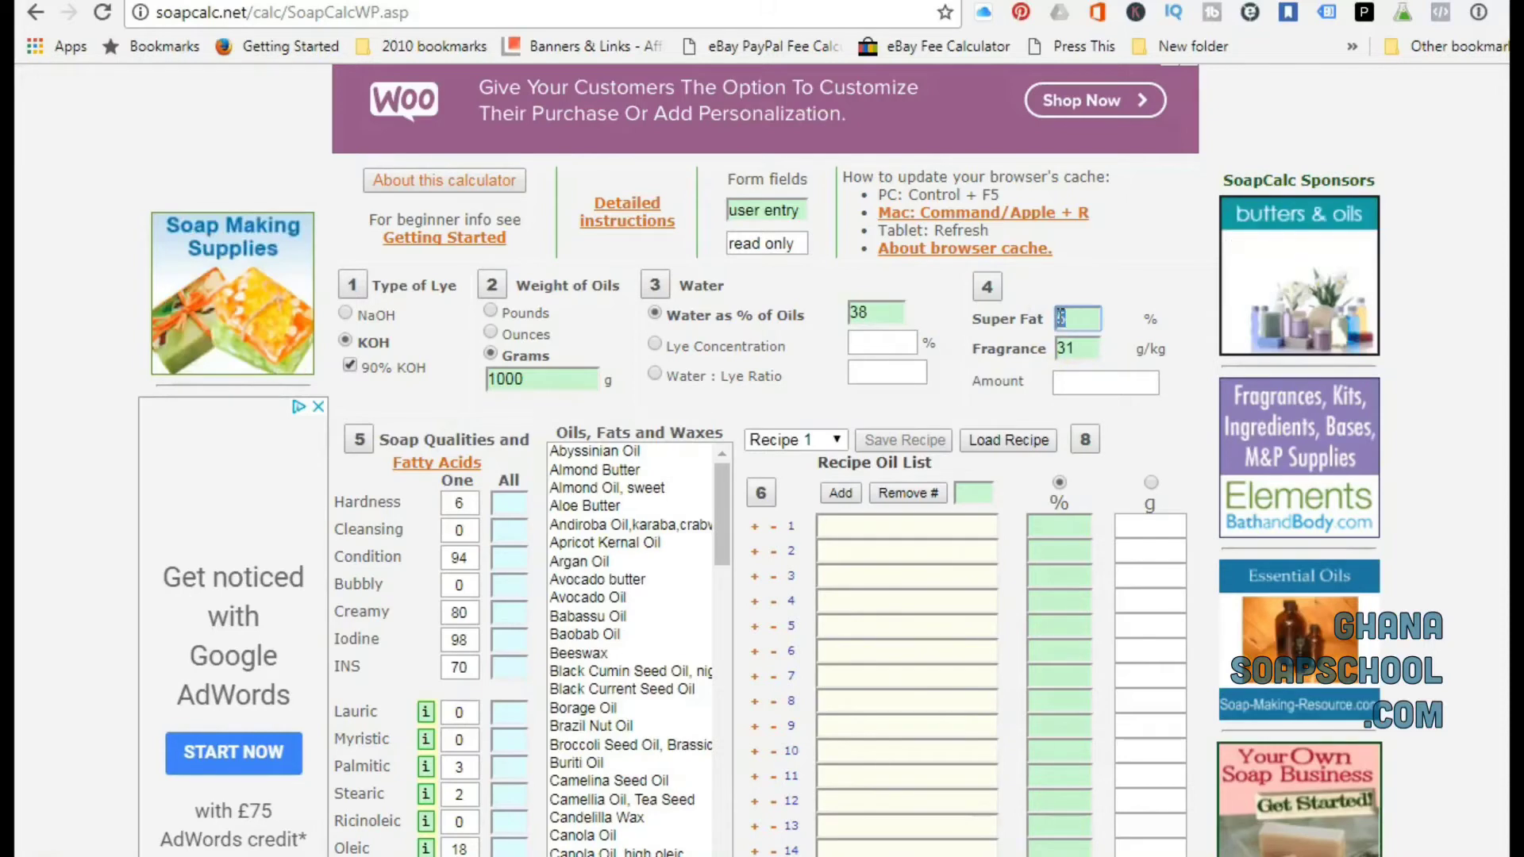
pyautogui.click(1066, 338)
pyautogui.write('31')
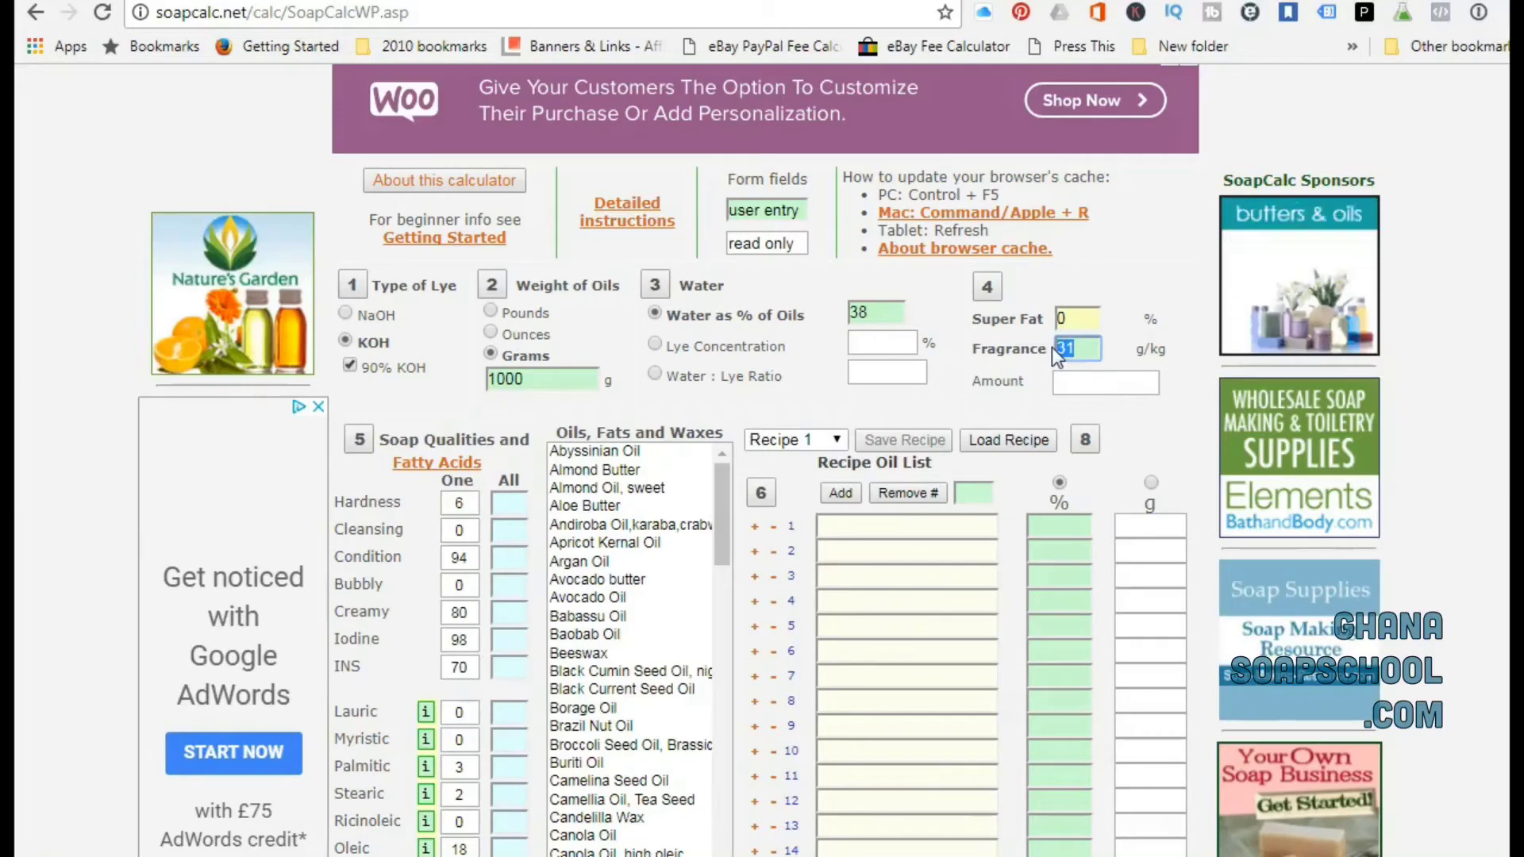
pyautogui.write('0')
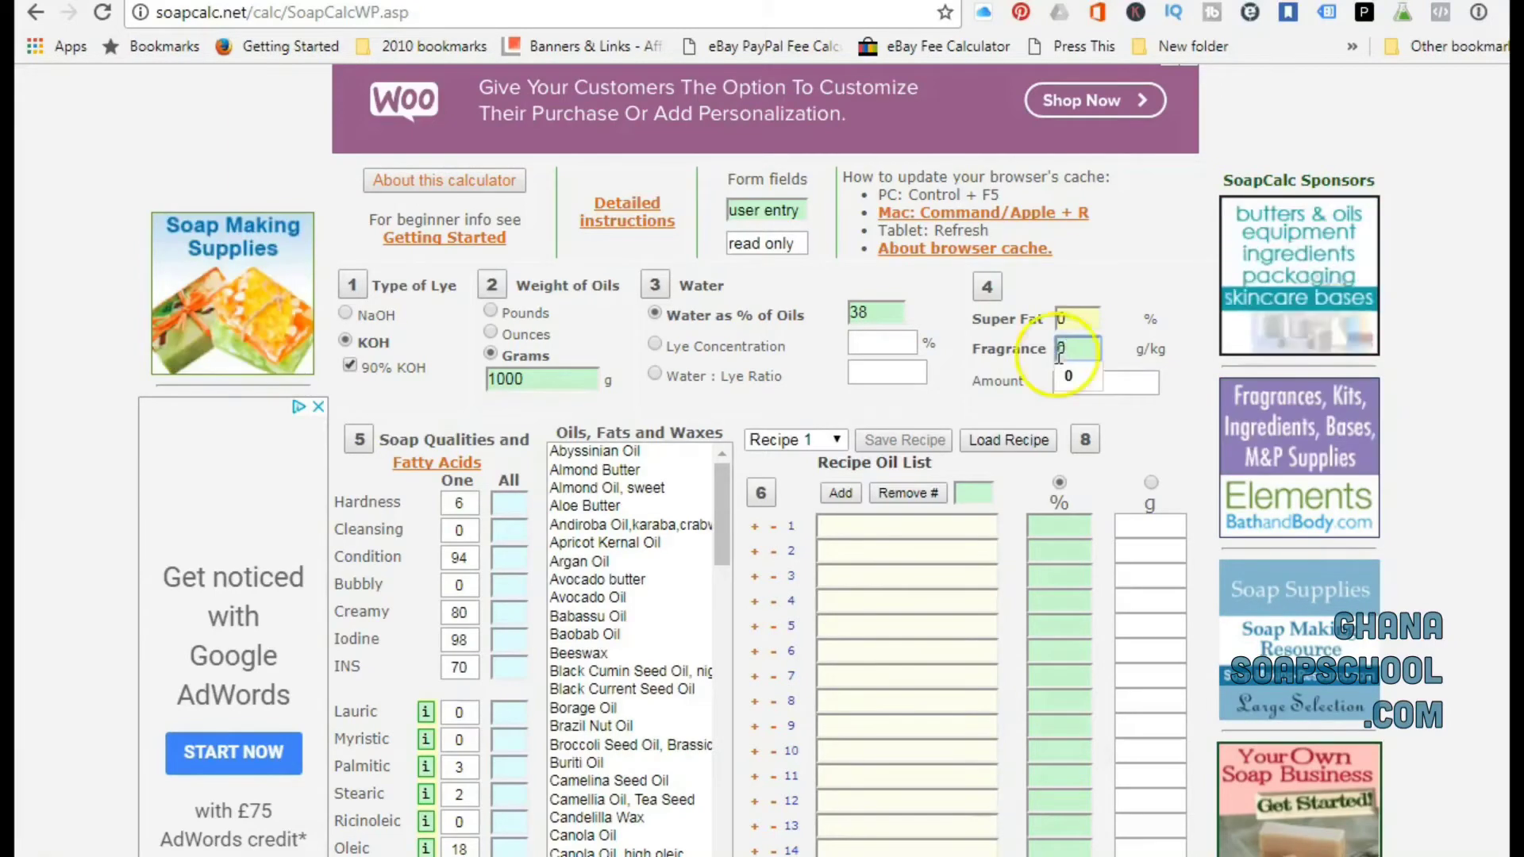
pyautogui.click(1073, 378)
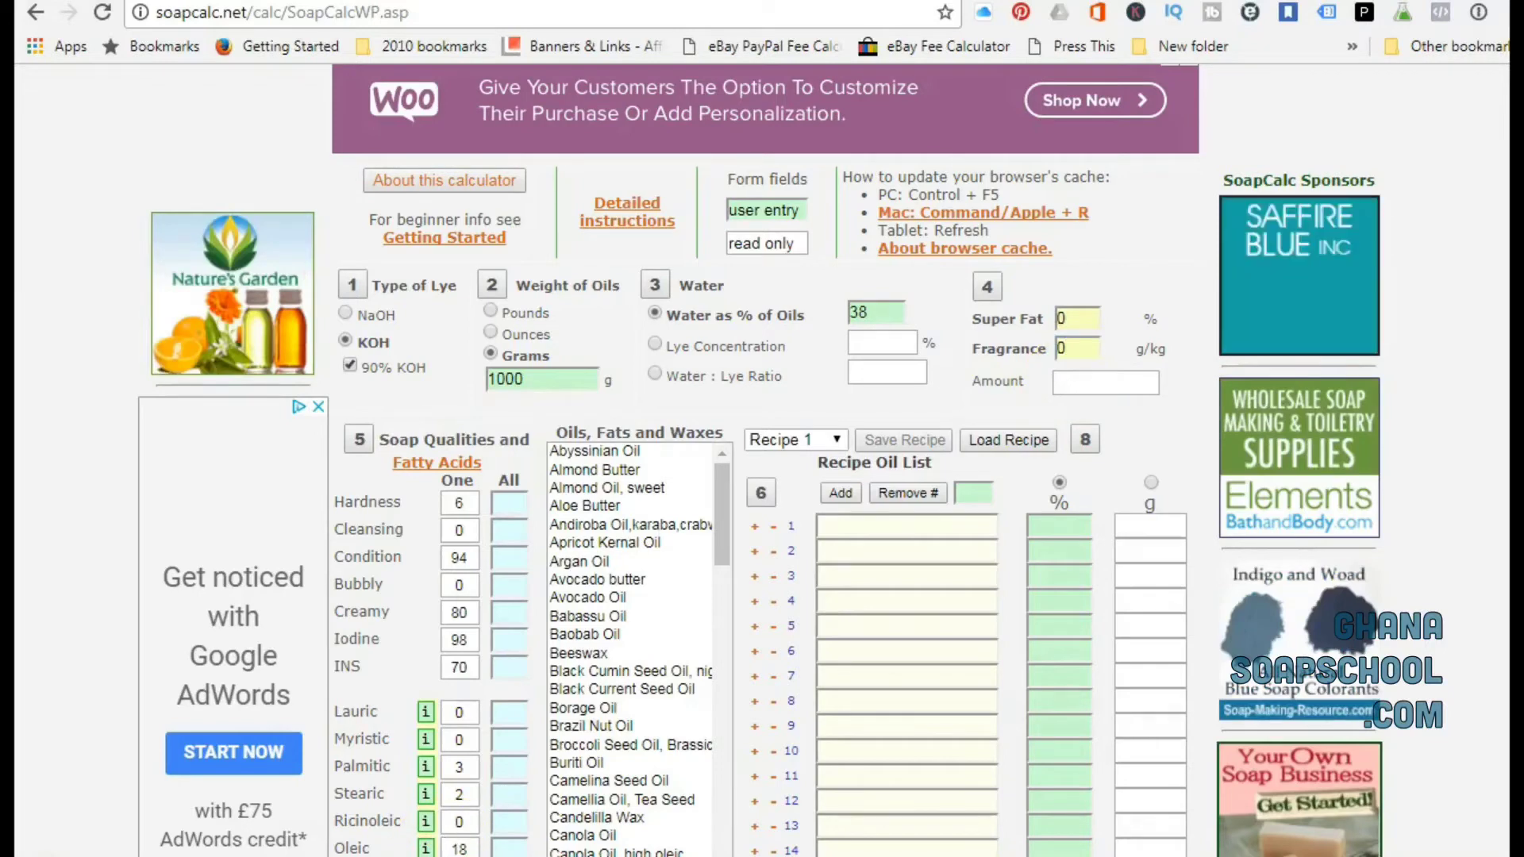
# Step: Re-enter 0 in the super fat and fragrance fields to confirm both values
pyautogui.moveTo(722, 222); pyautogui.dragTo(1057, 223)
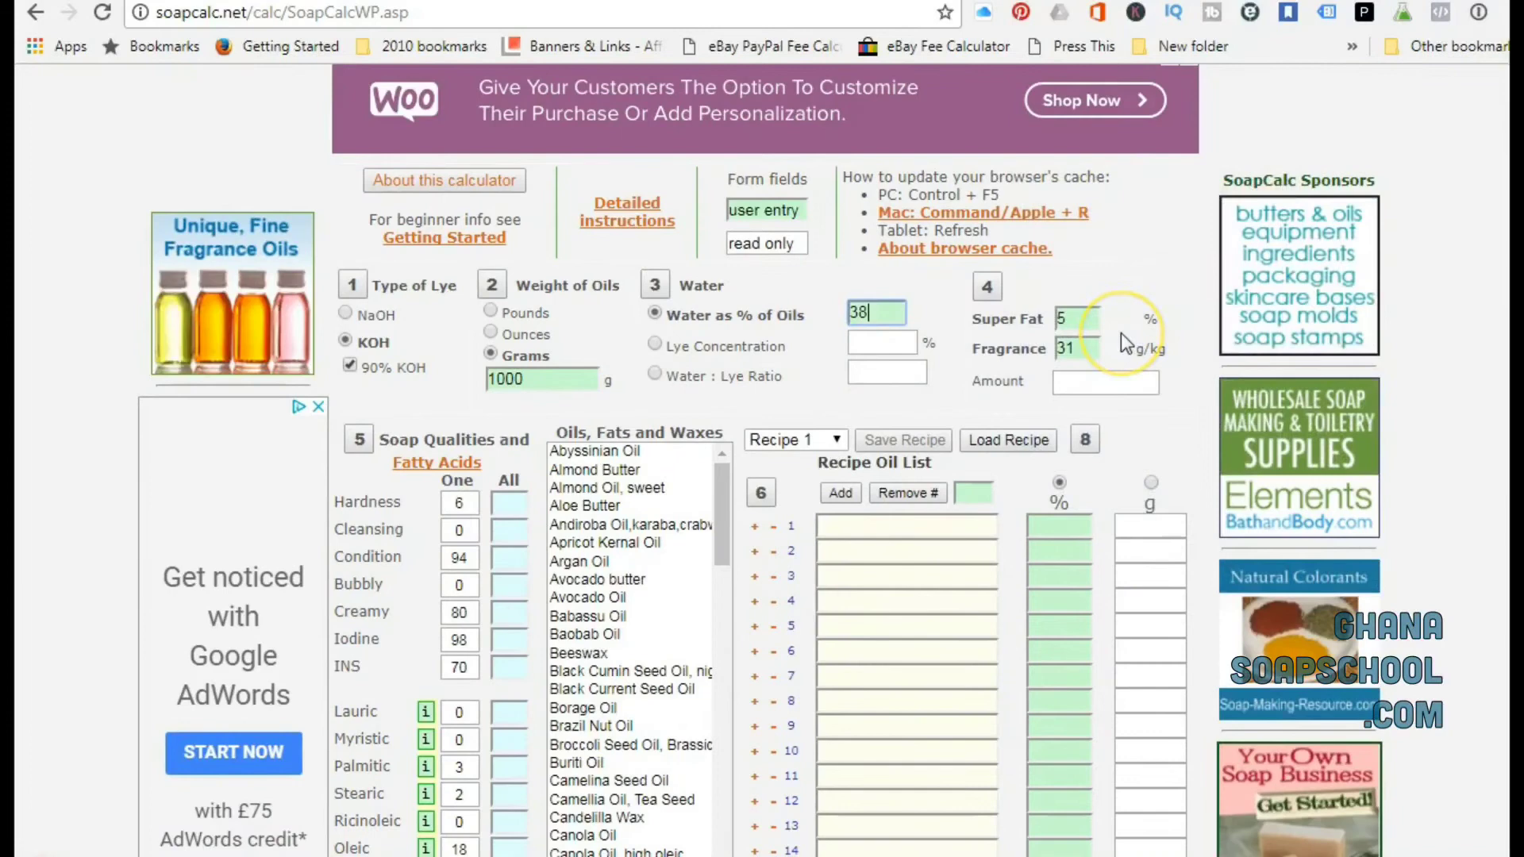
pyautogui.click(1067, 318)
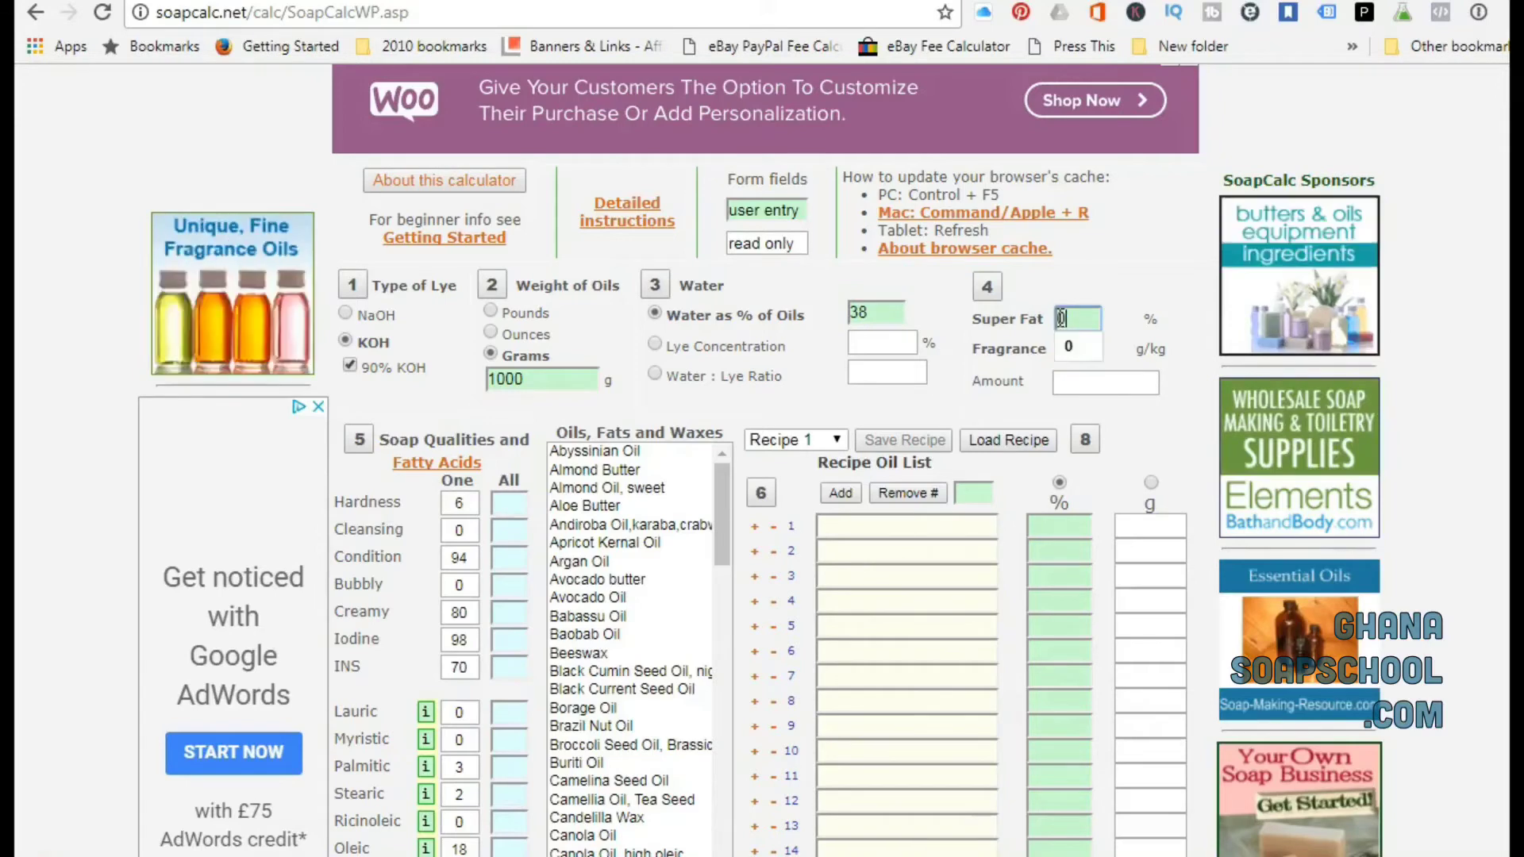
pyautogui.write('0')
pyautogui.click(1064, 327)
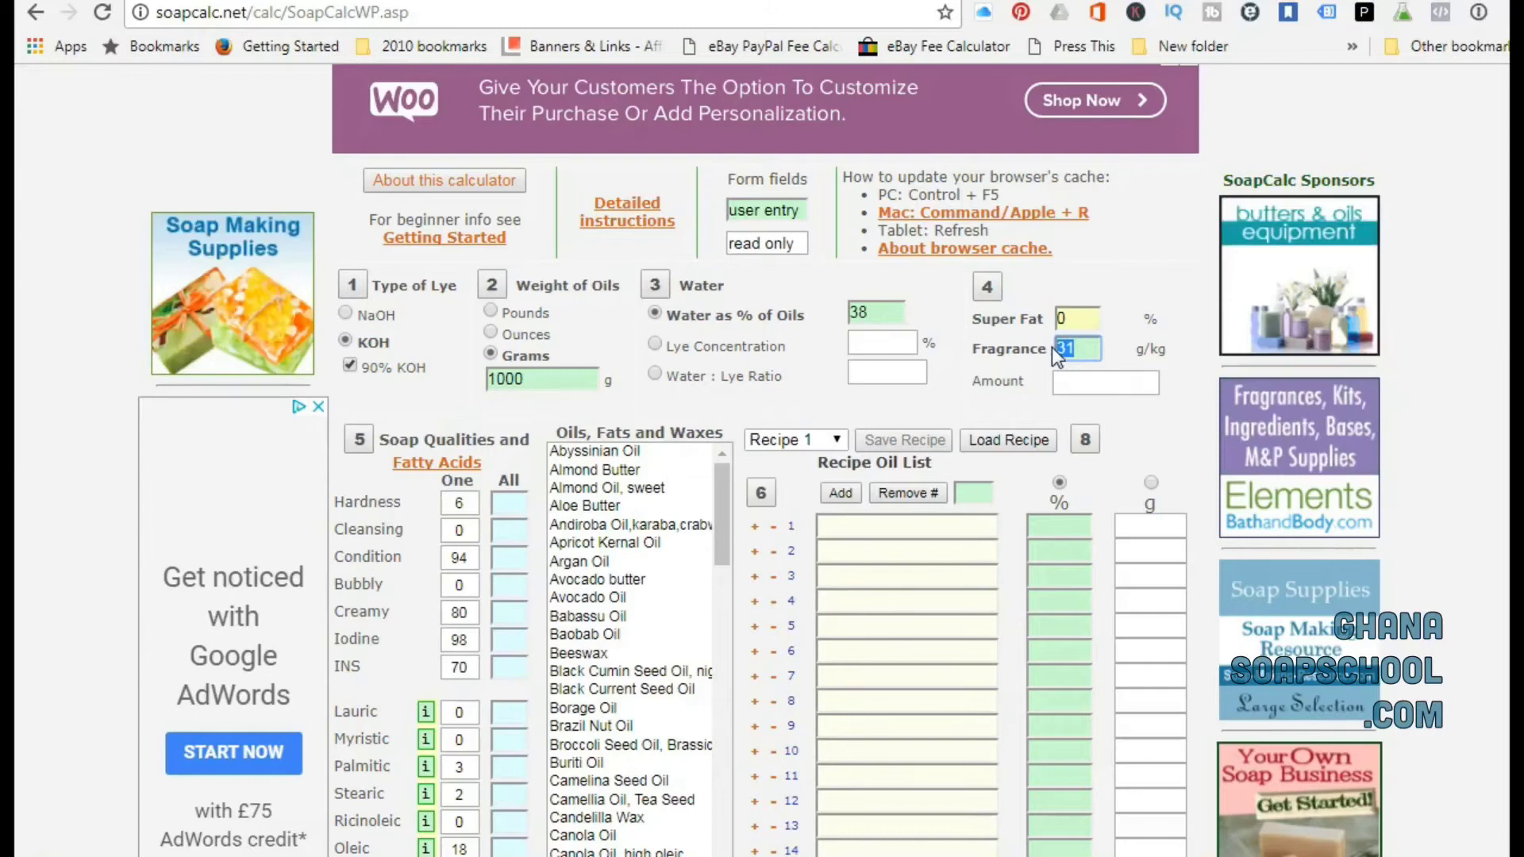
pyautogui.write('0')
pyautogui.click(1073, 378)
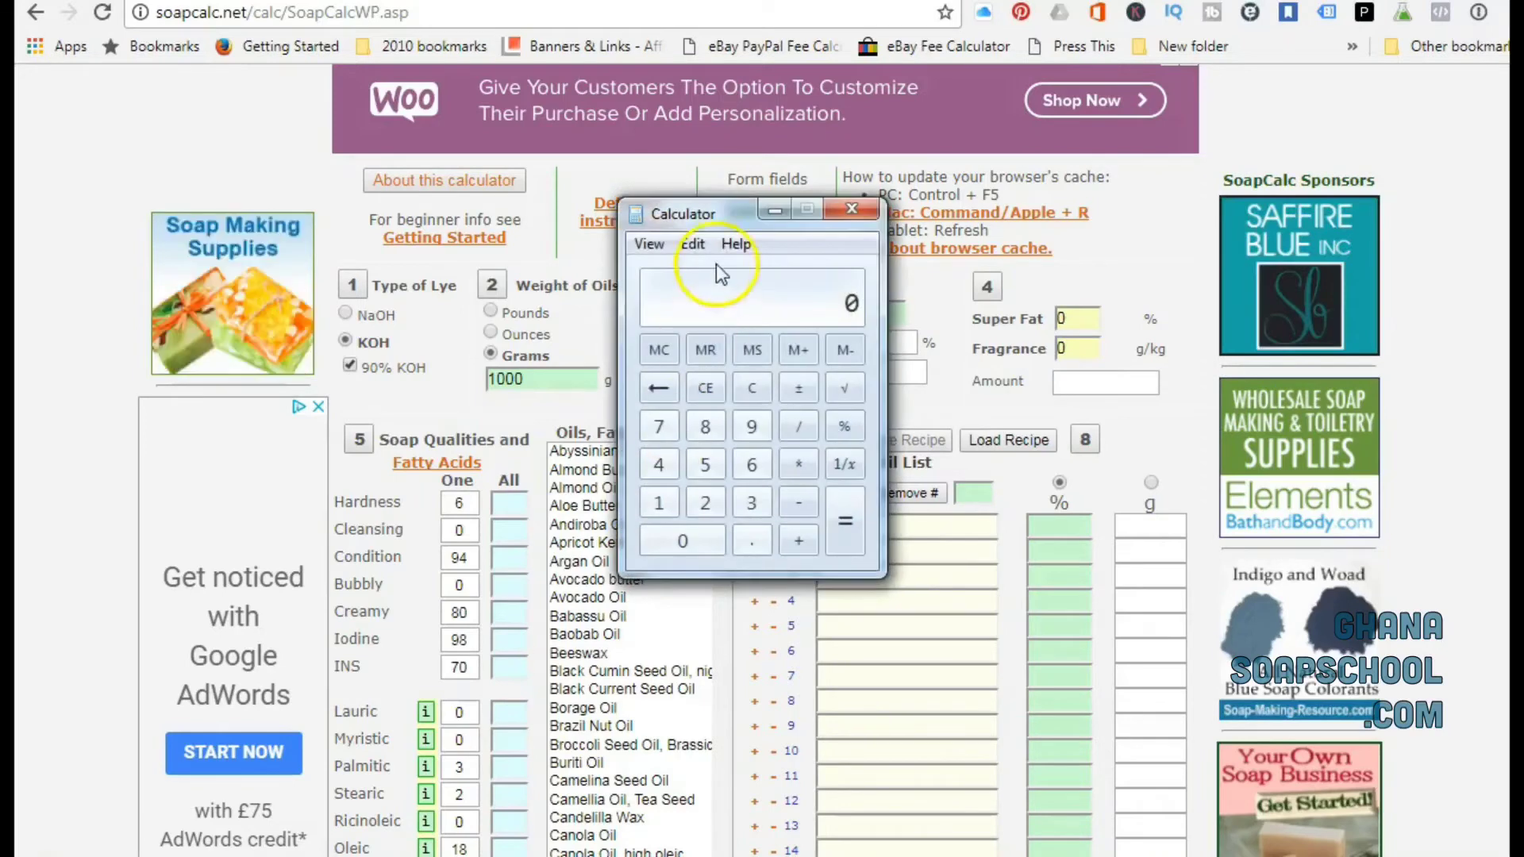
pyautogui.moveTo(720, 222); pyautogui.dragTo(1052, 216)
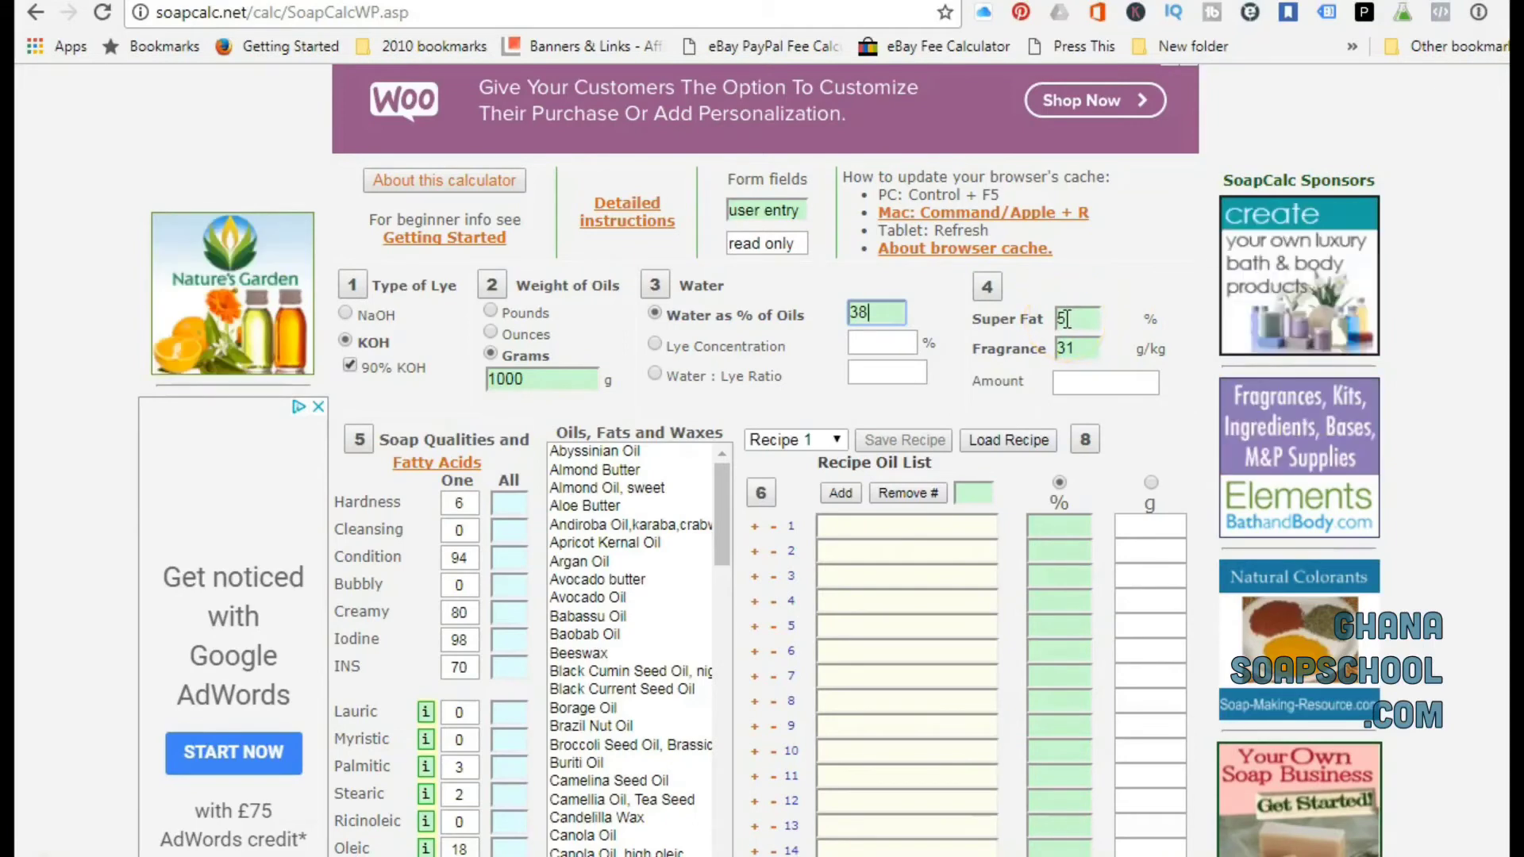
pyautogui.click(1066, 318)
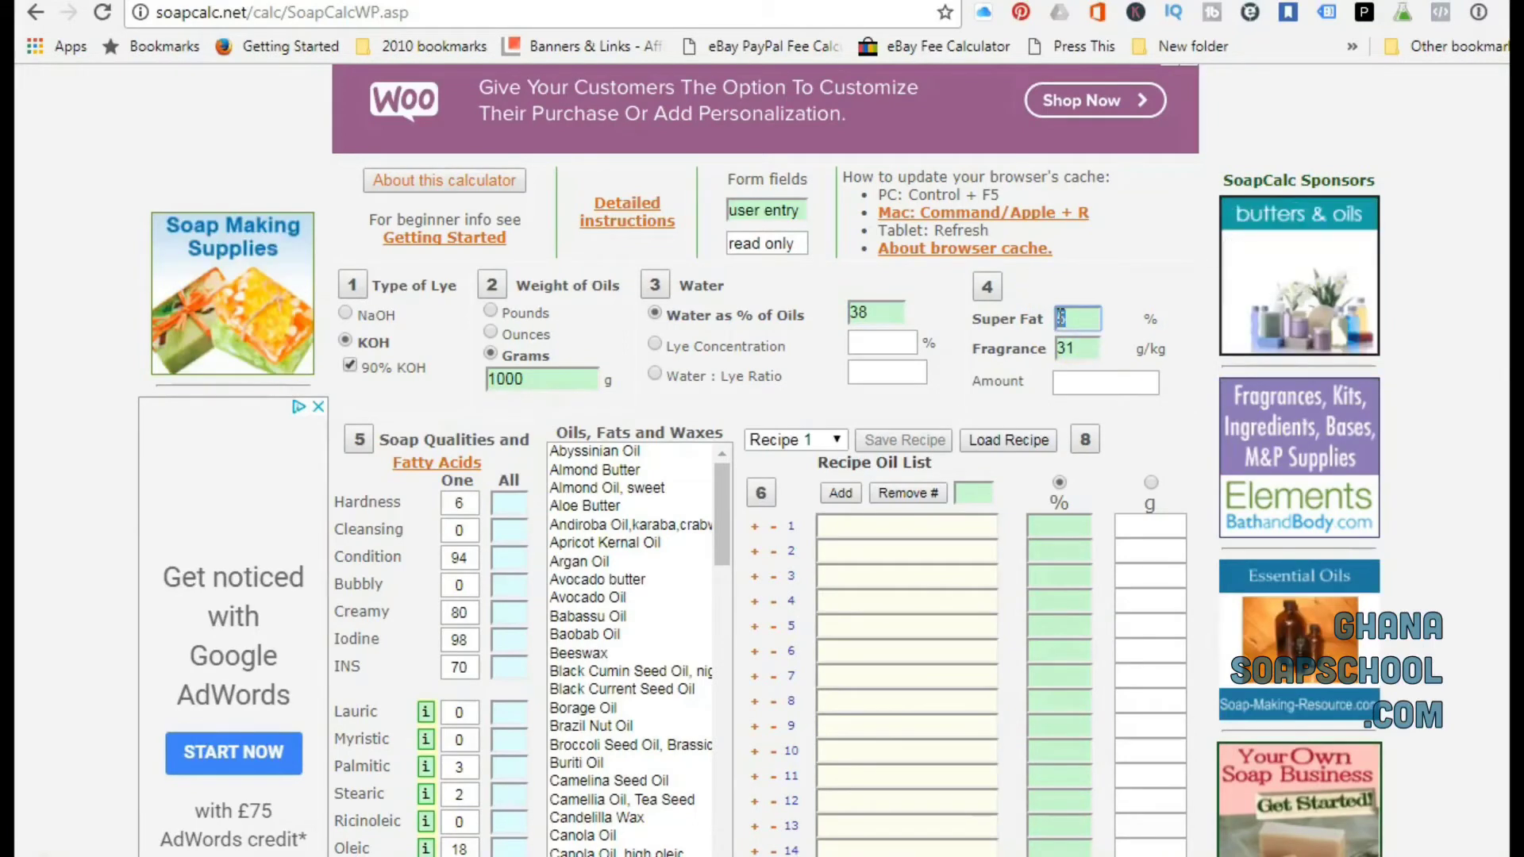
pyautogui.write('0')
pyautogui.click(1063, 330)
pyautogui.write('31')
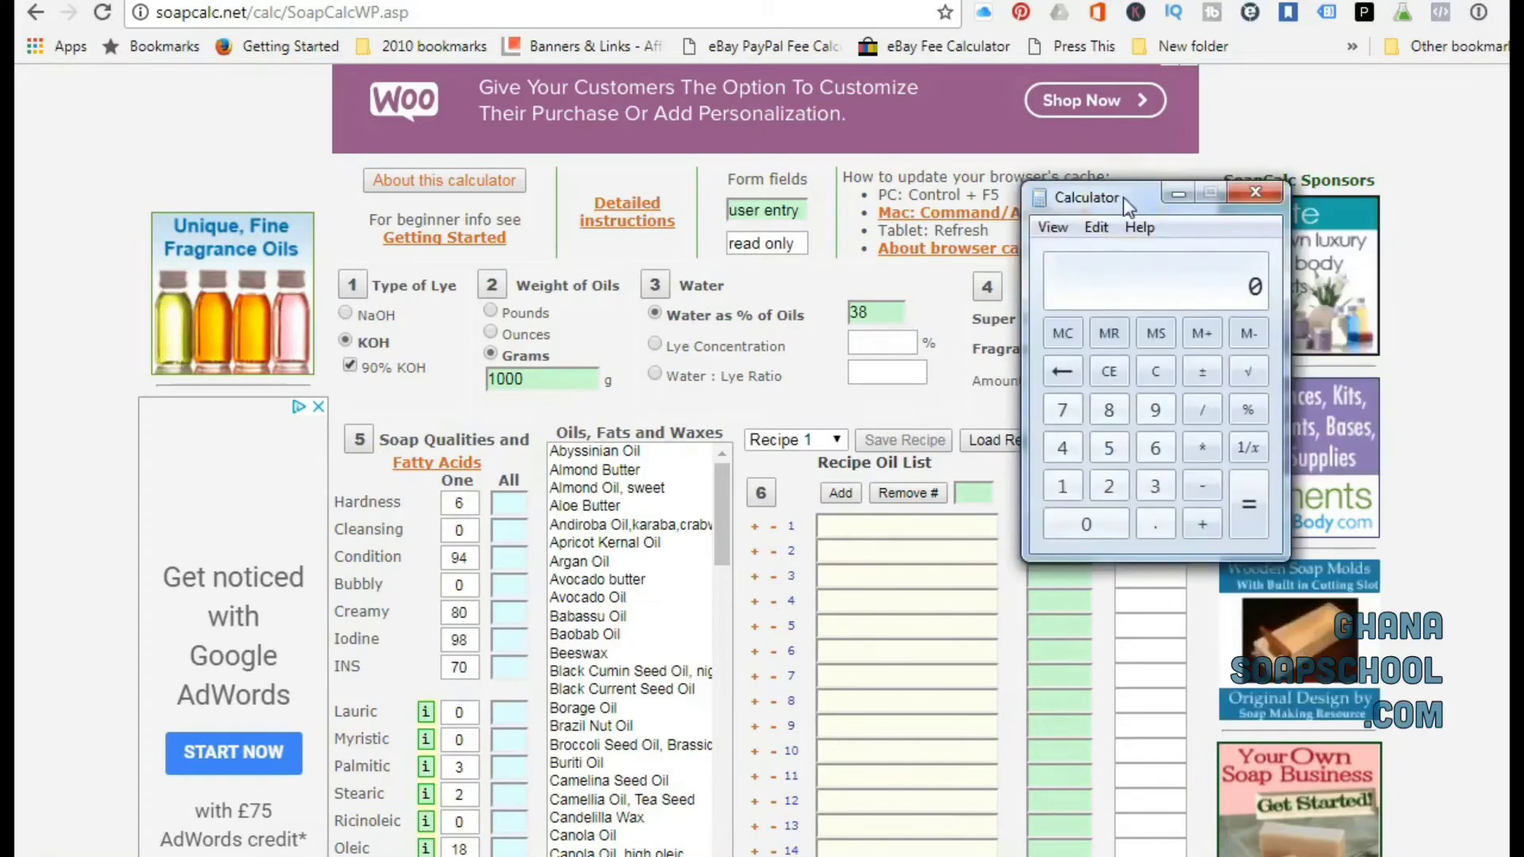
pyautogui.moveTo(1122, 196); pyautogui.dragTo(1166, 195)
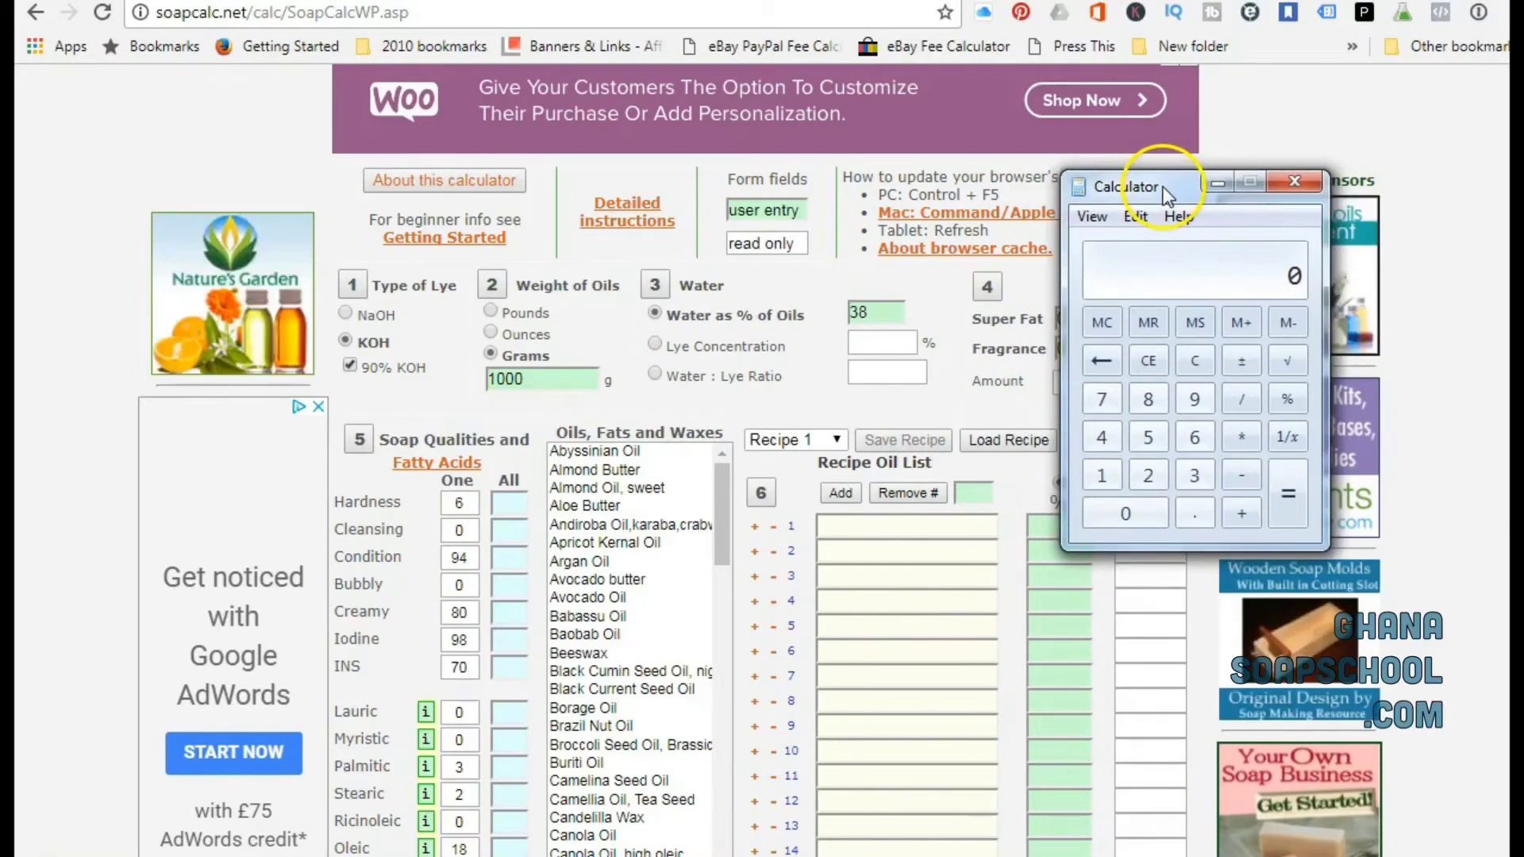
pyautogui.click(1146, 476)
pyautogui.click(1242, 398)
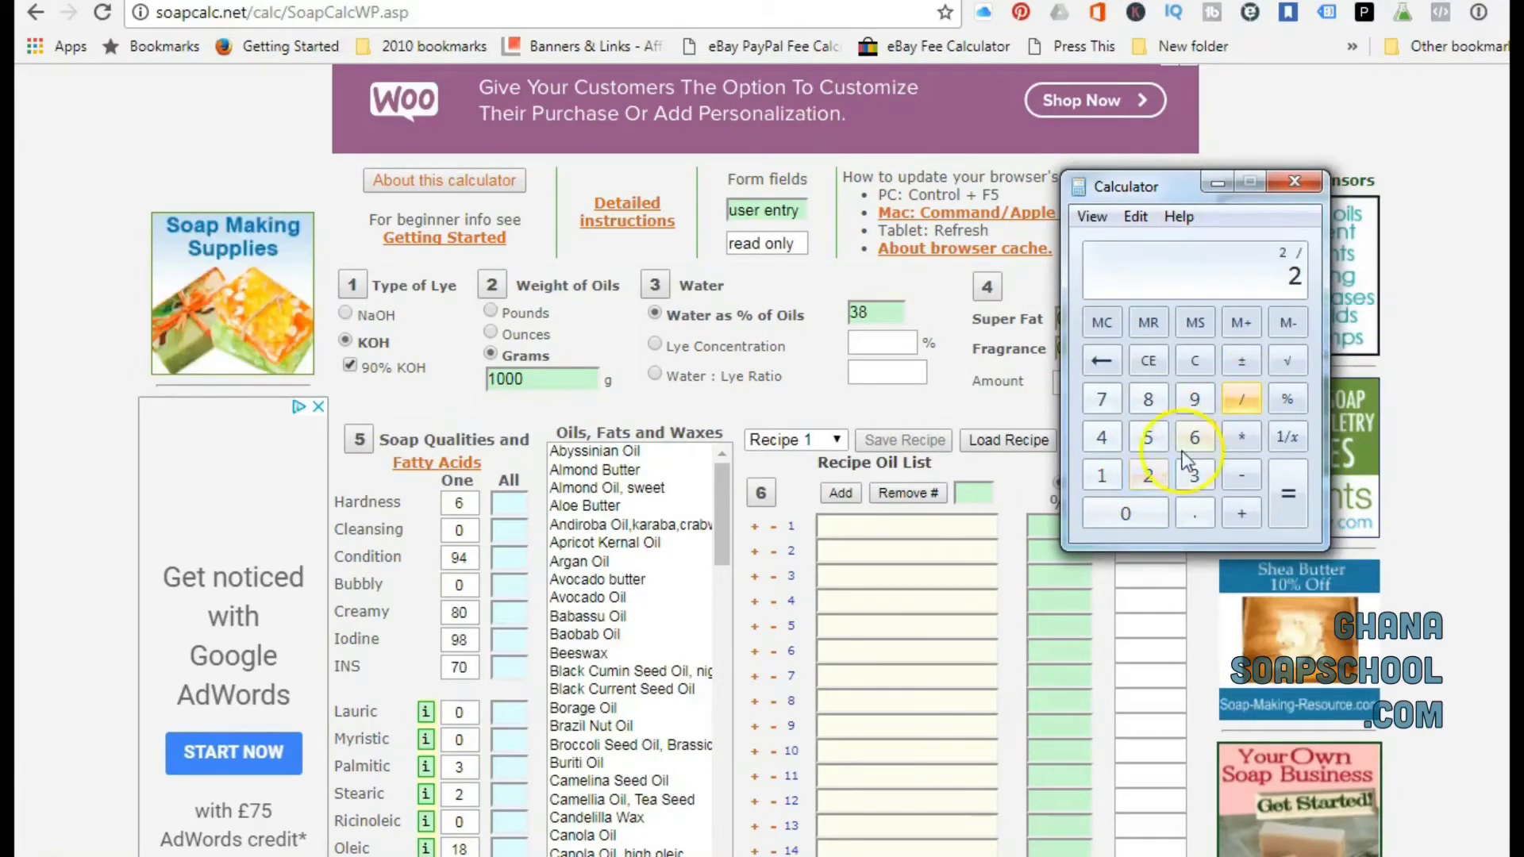
pyautogui.click(1101, 474)
pyautogui.doubleClick(1125, 514)
pyautogui.click(1243, 436)
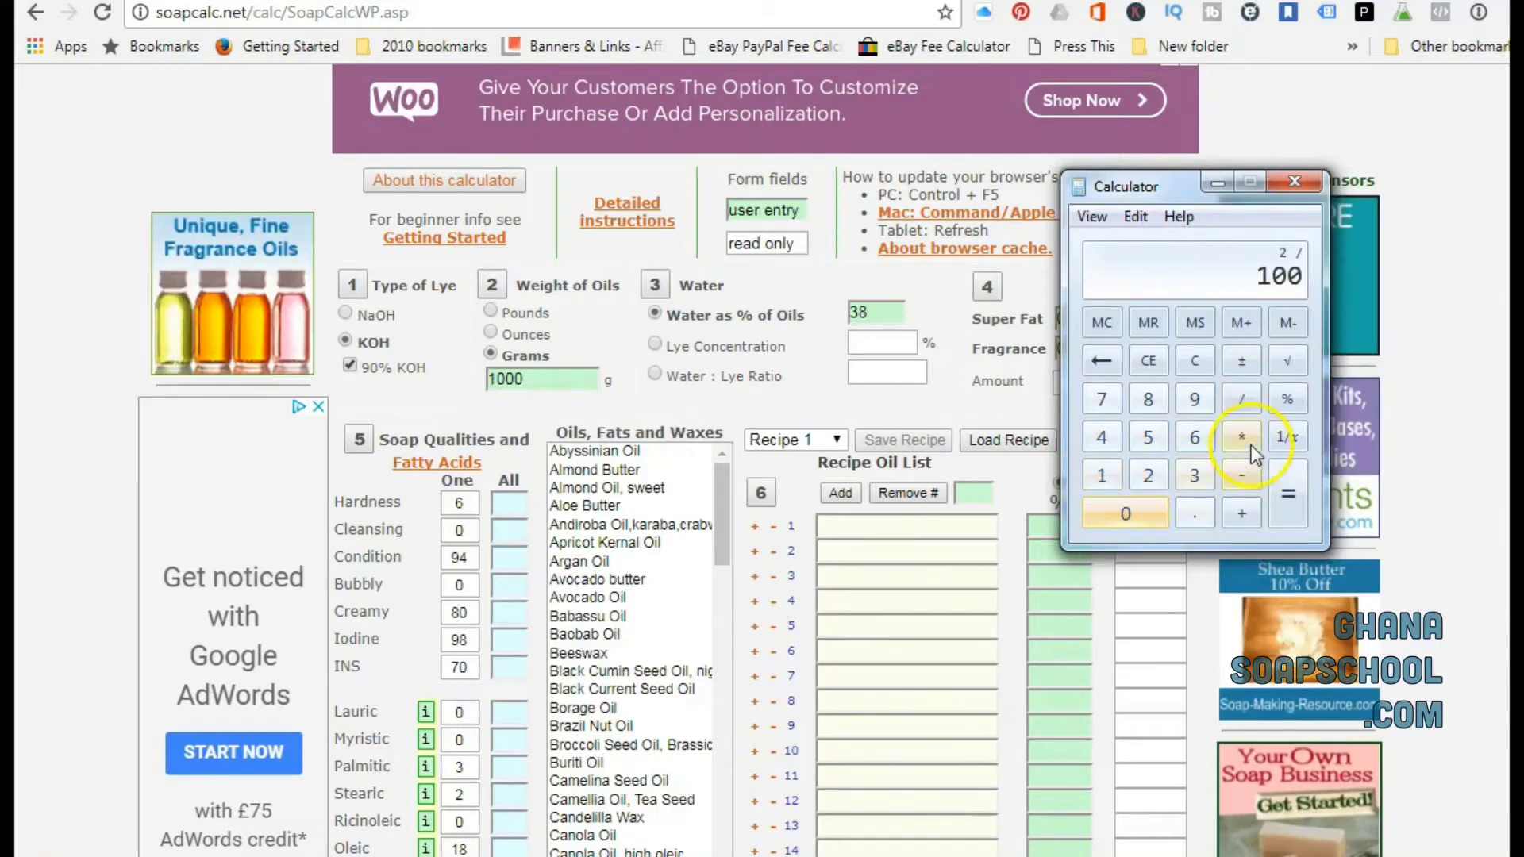
pyautogui.click(1102, 475)
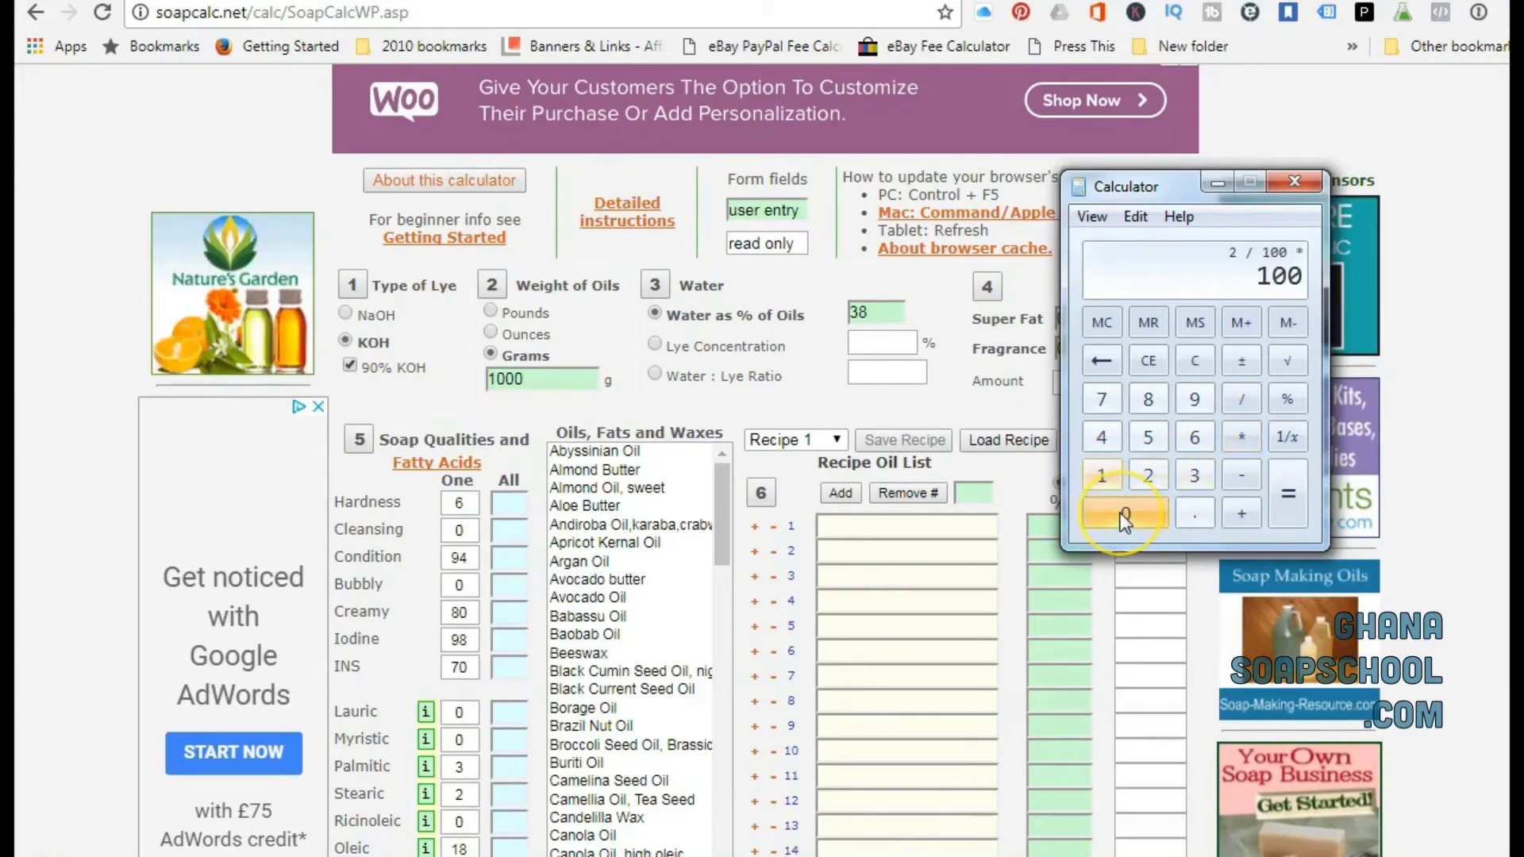
pyautogui.click(1121, 513)
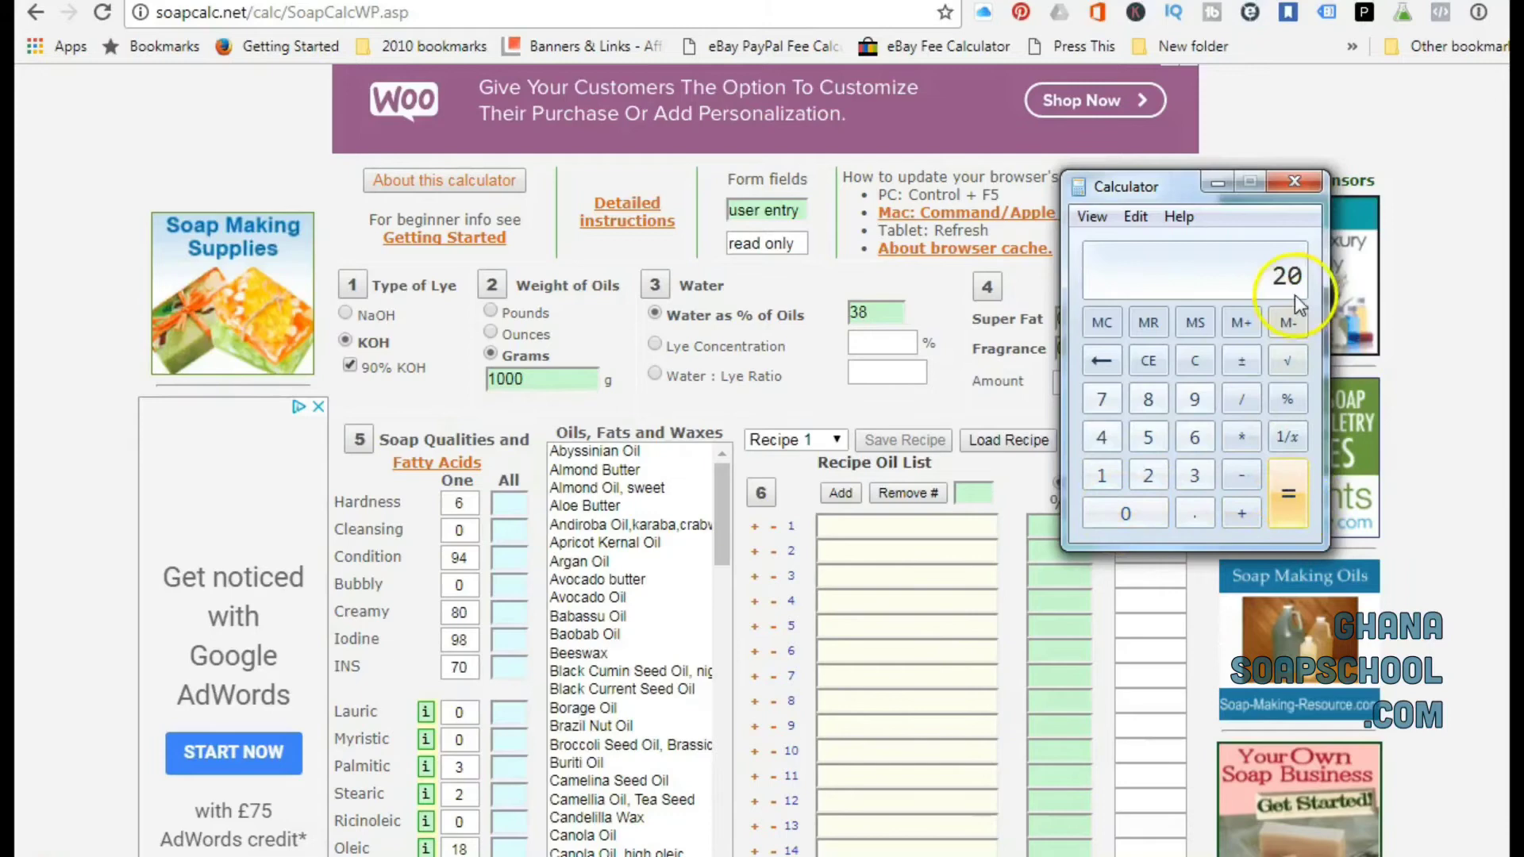
pyautogui.click(1292, 182)
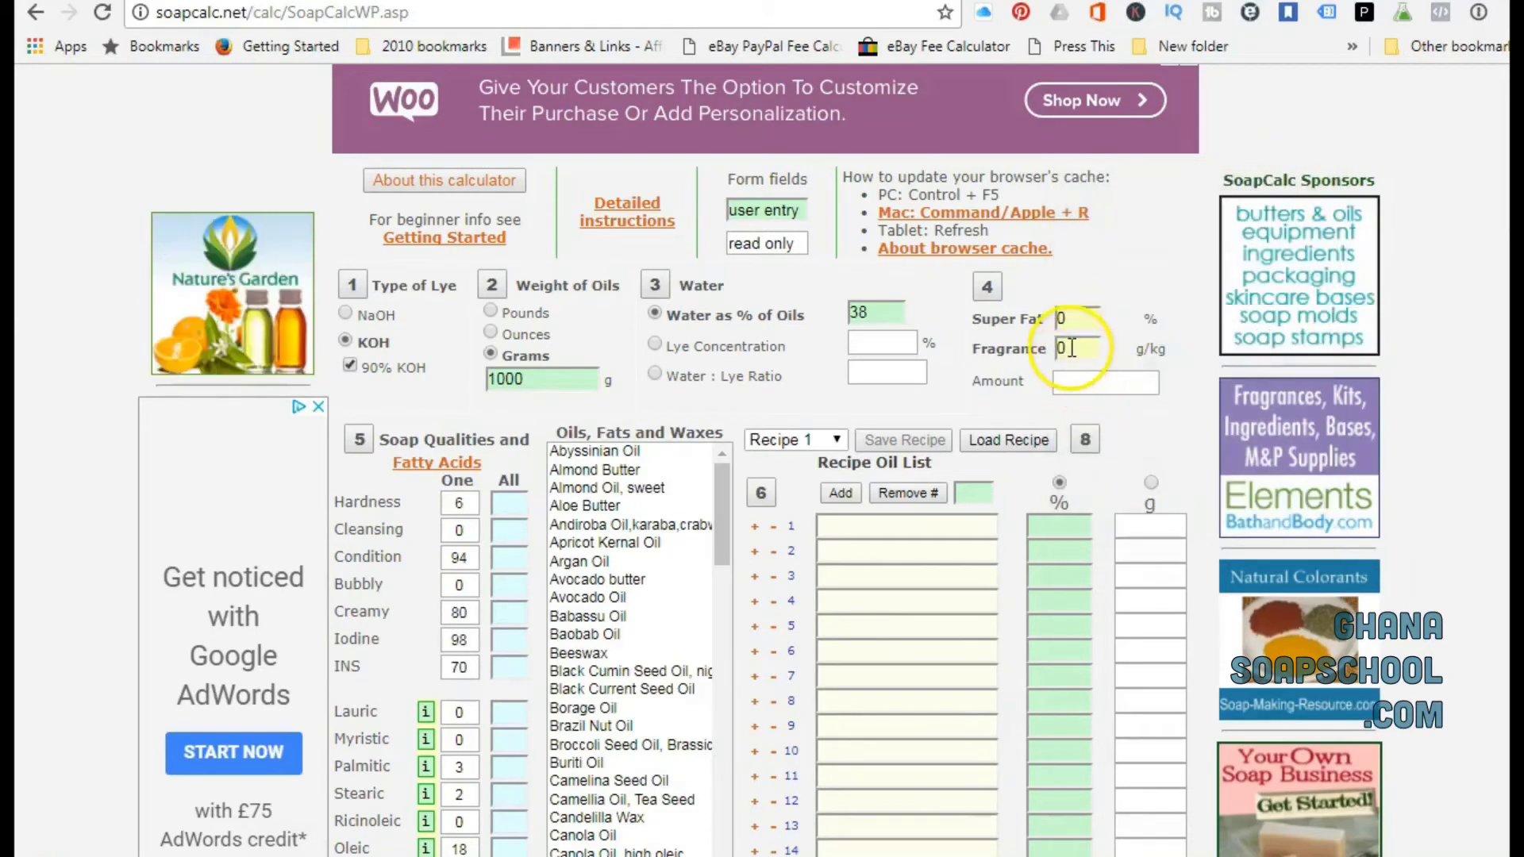
pyautogui.click(1072, 347)
pyautogui.scroll(-3, 1071, 348)
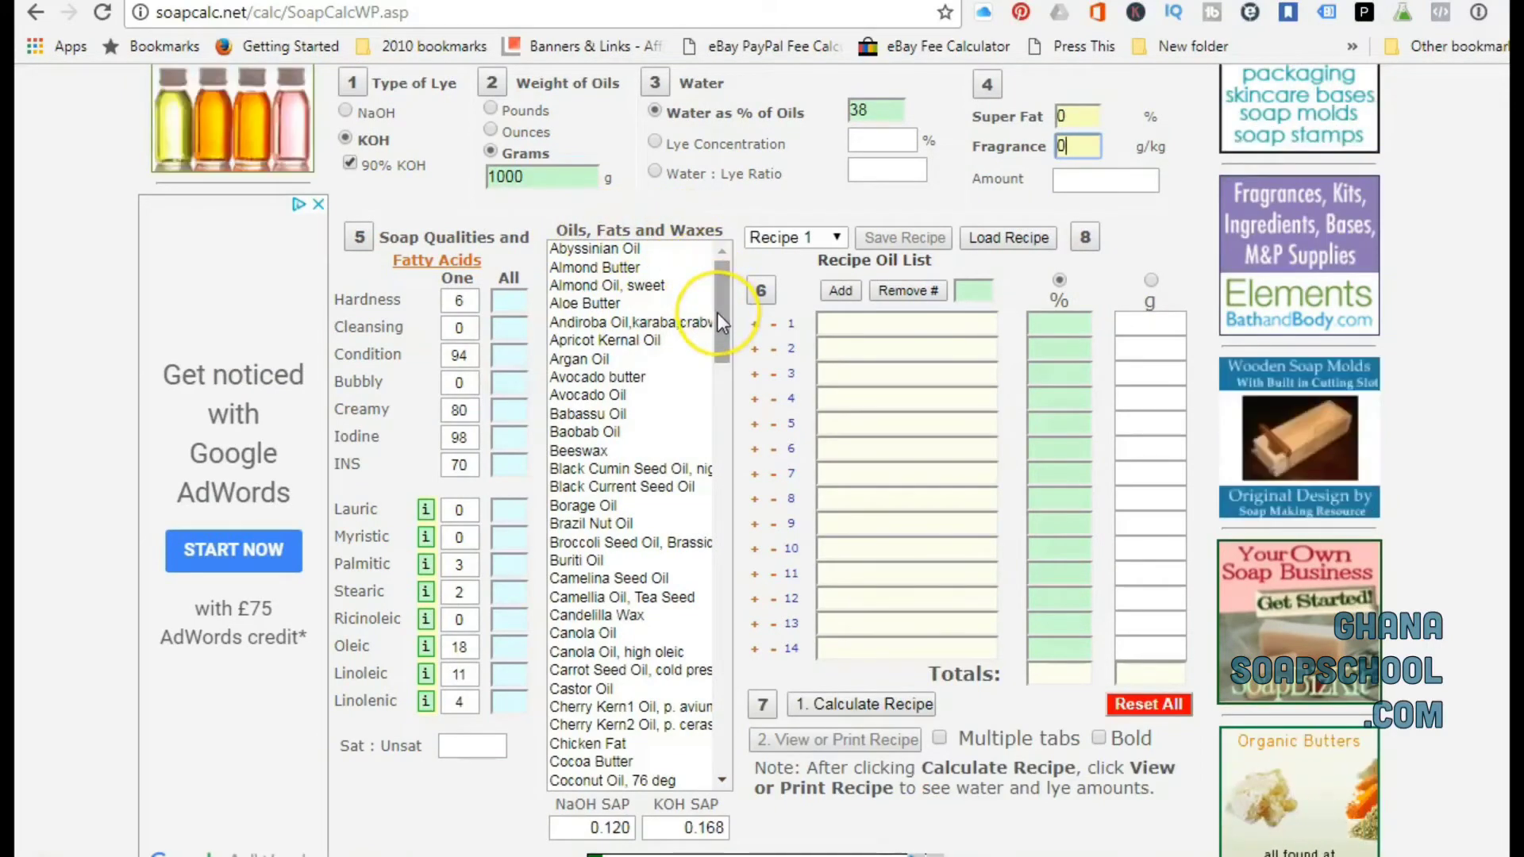
pyautogui.moveTo(717, 313)
pyautogui.mouseDown()
pyautogui.moveTo(717, 349)
pyautogui.moveTo(718, 337)
pyautogui.mouseUp()
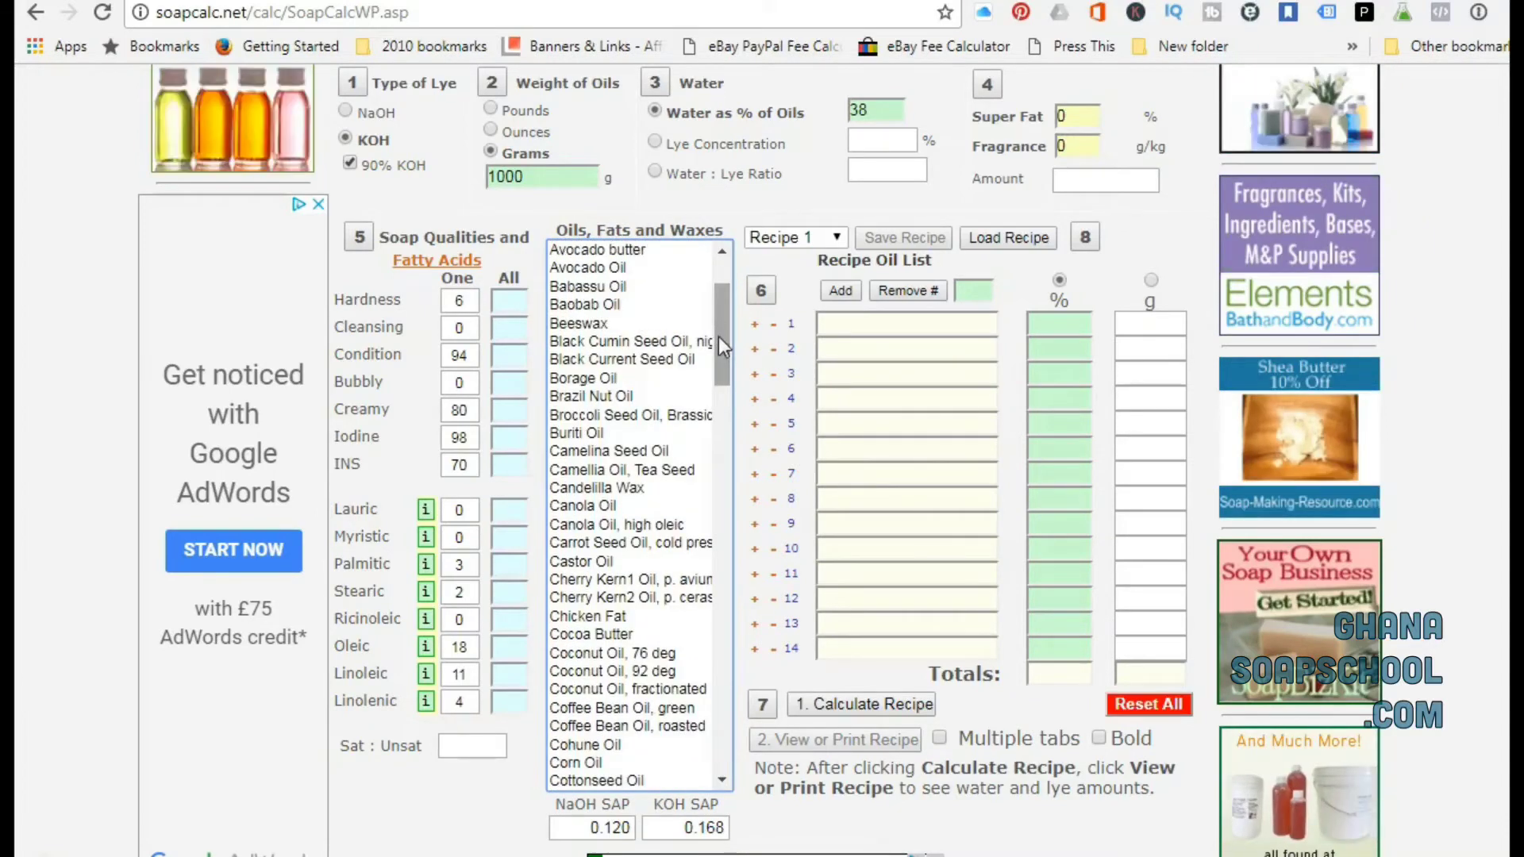
pyautogui.click(583, 323)
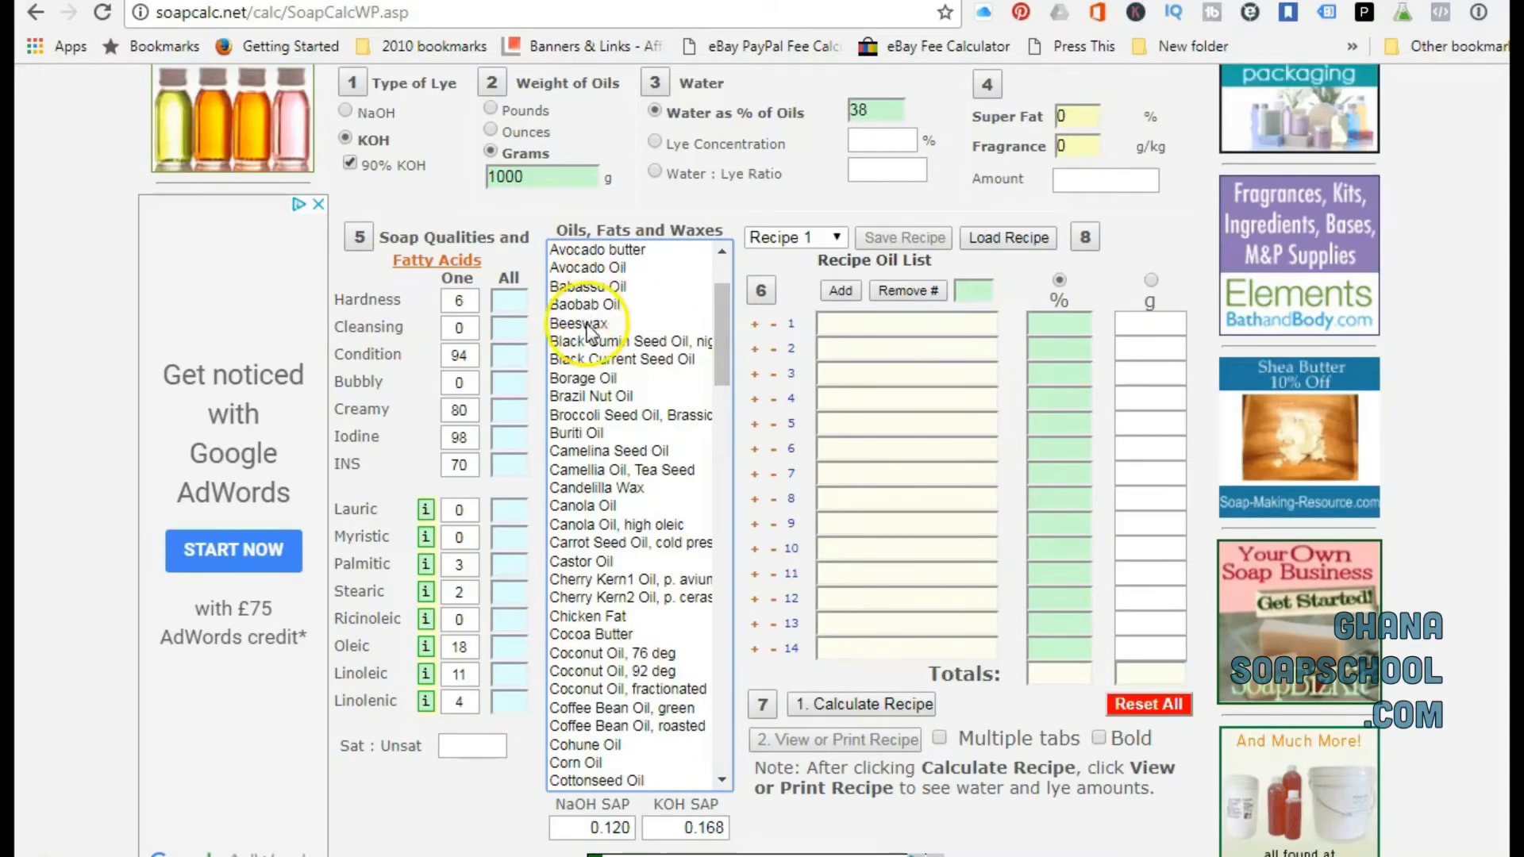
pyautogui.click(755, 379)
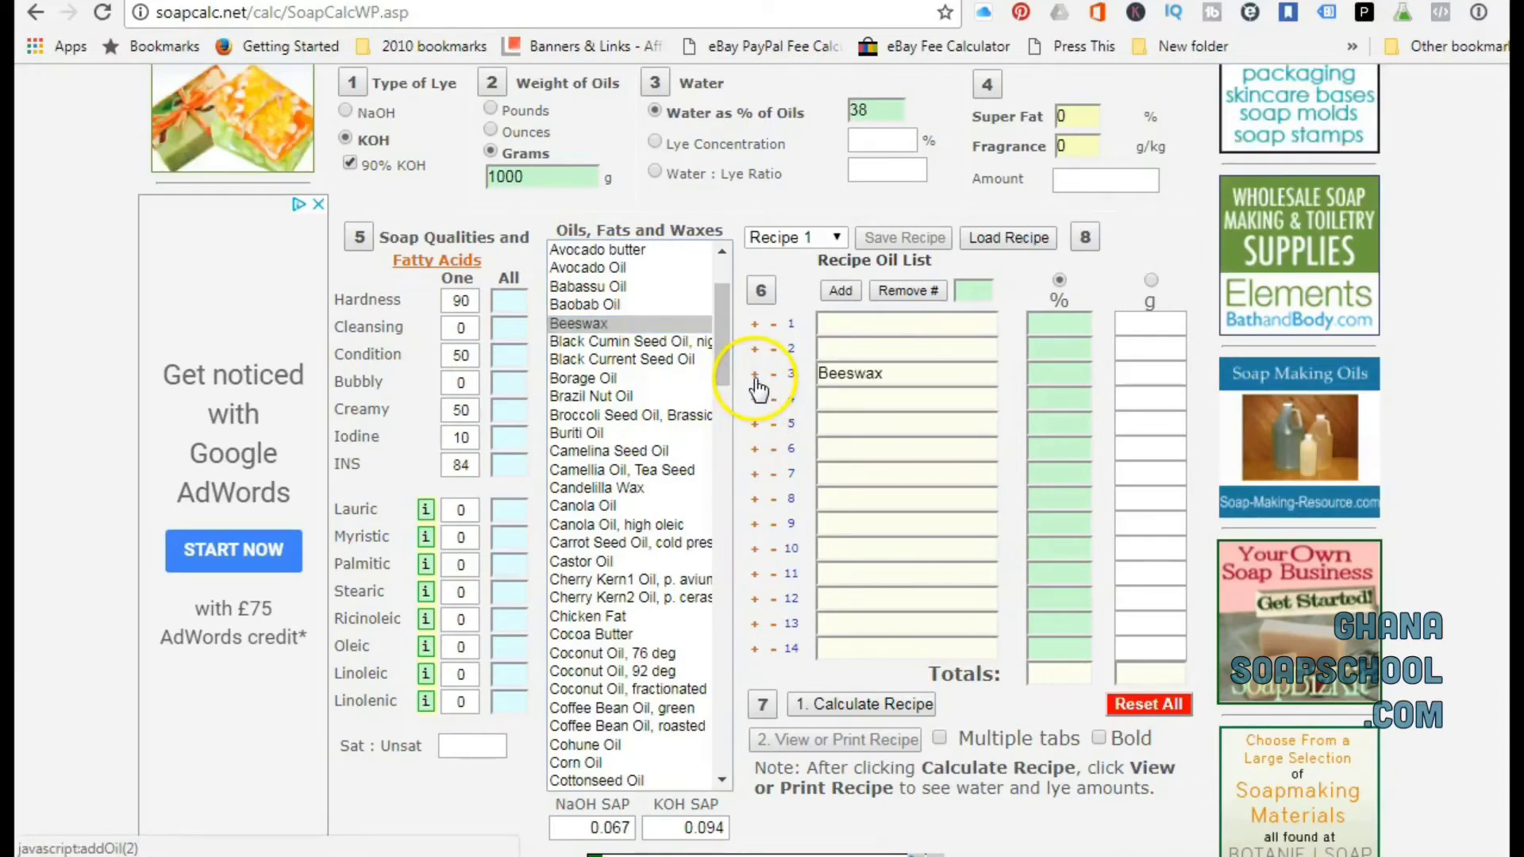
pyautogui.moveTo(713, 344); pyautogui.dragTo(717, 612)
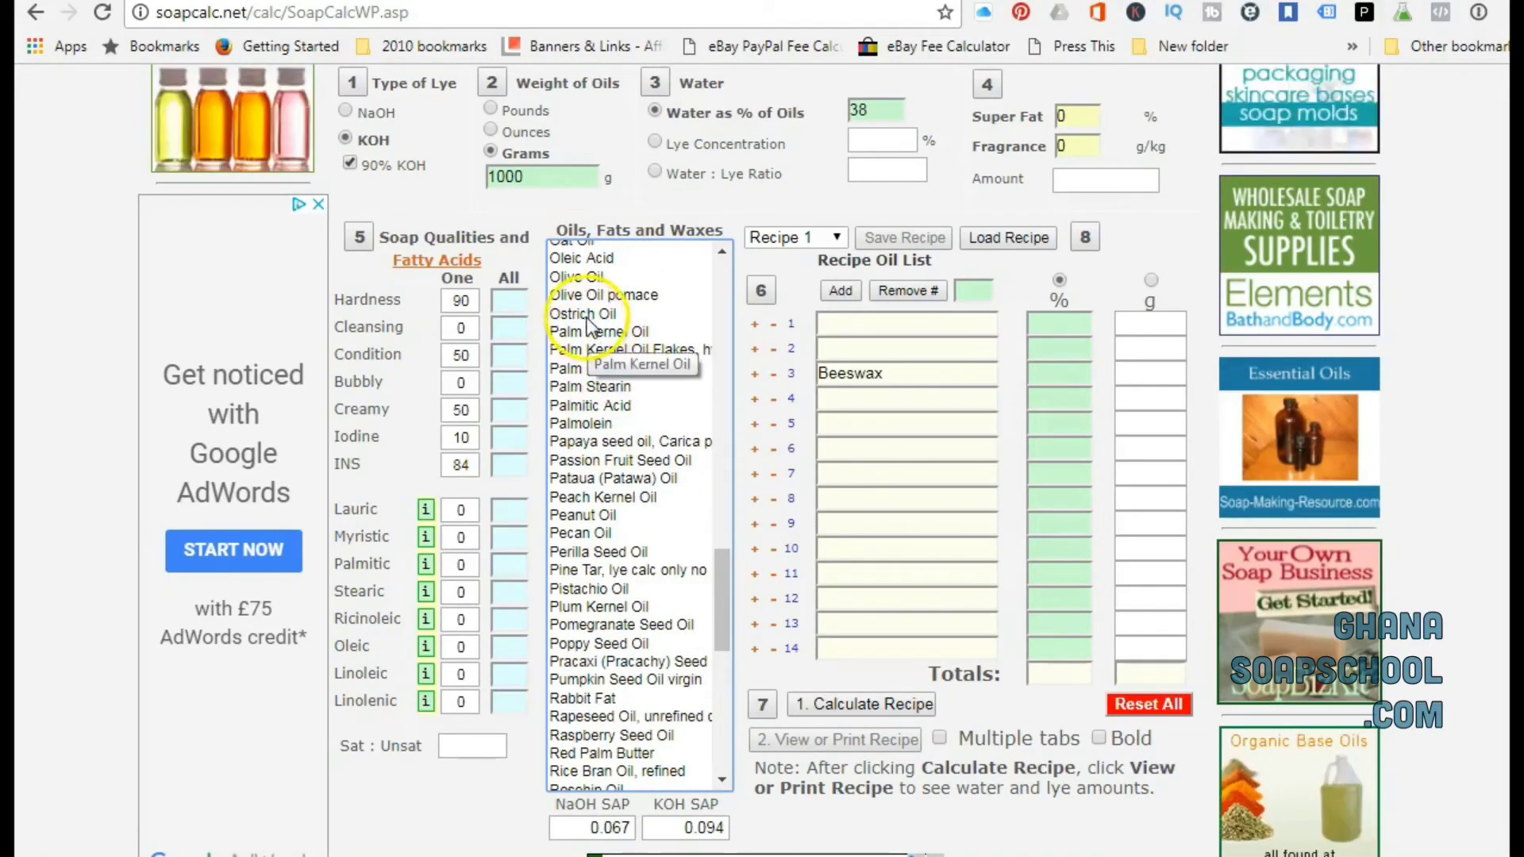
pyautogui.click(595, 369)
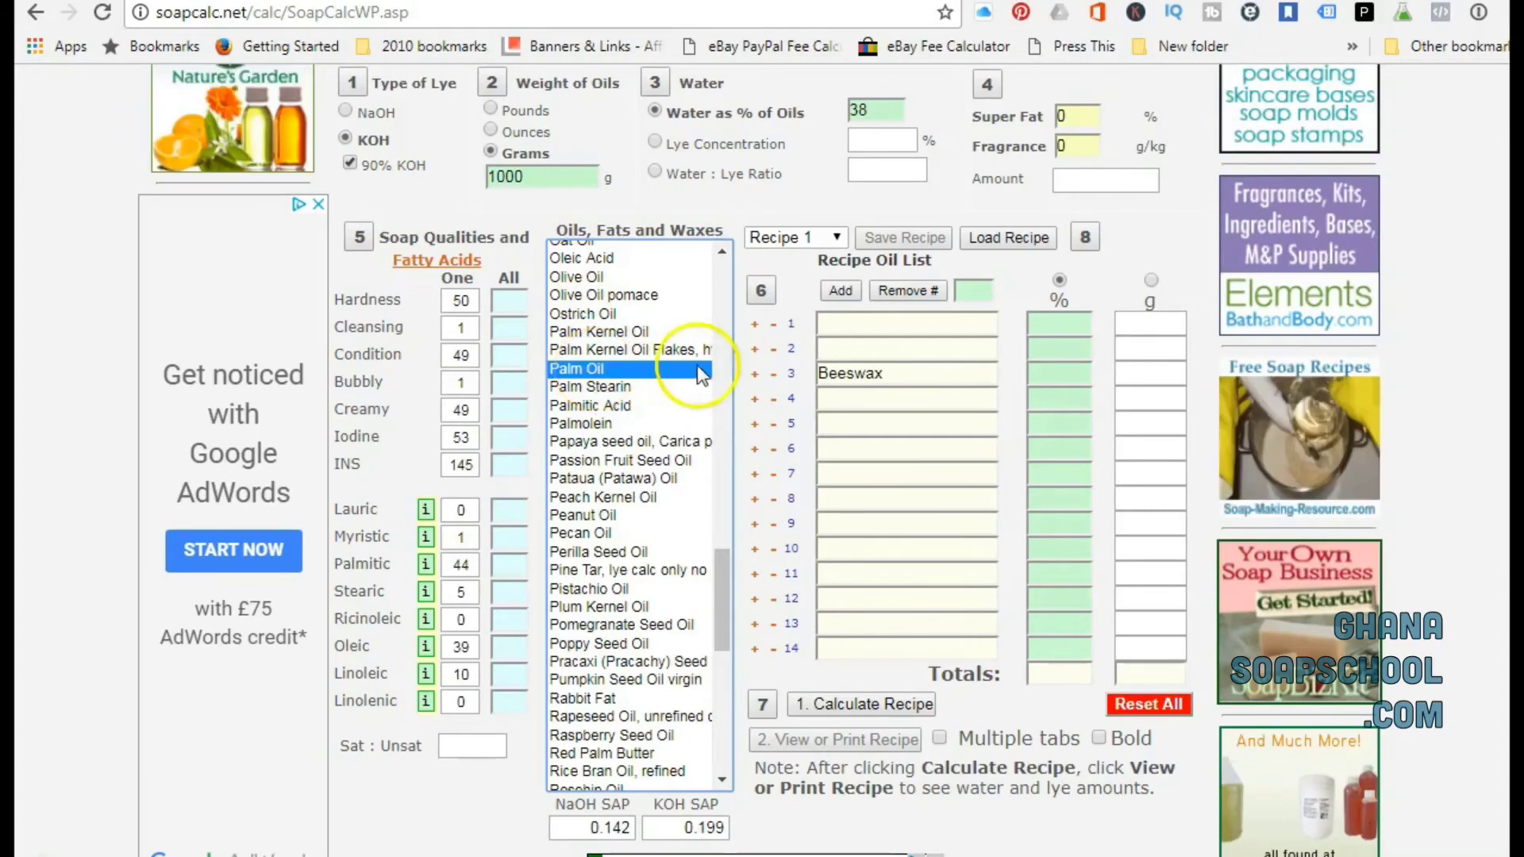
pyautogui.click(755, 349)
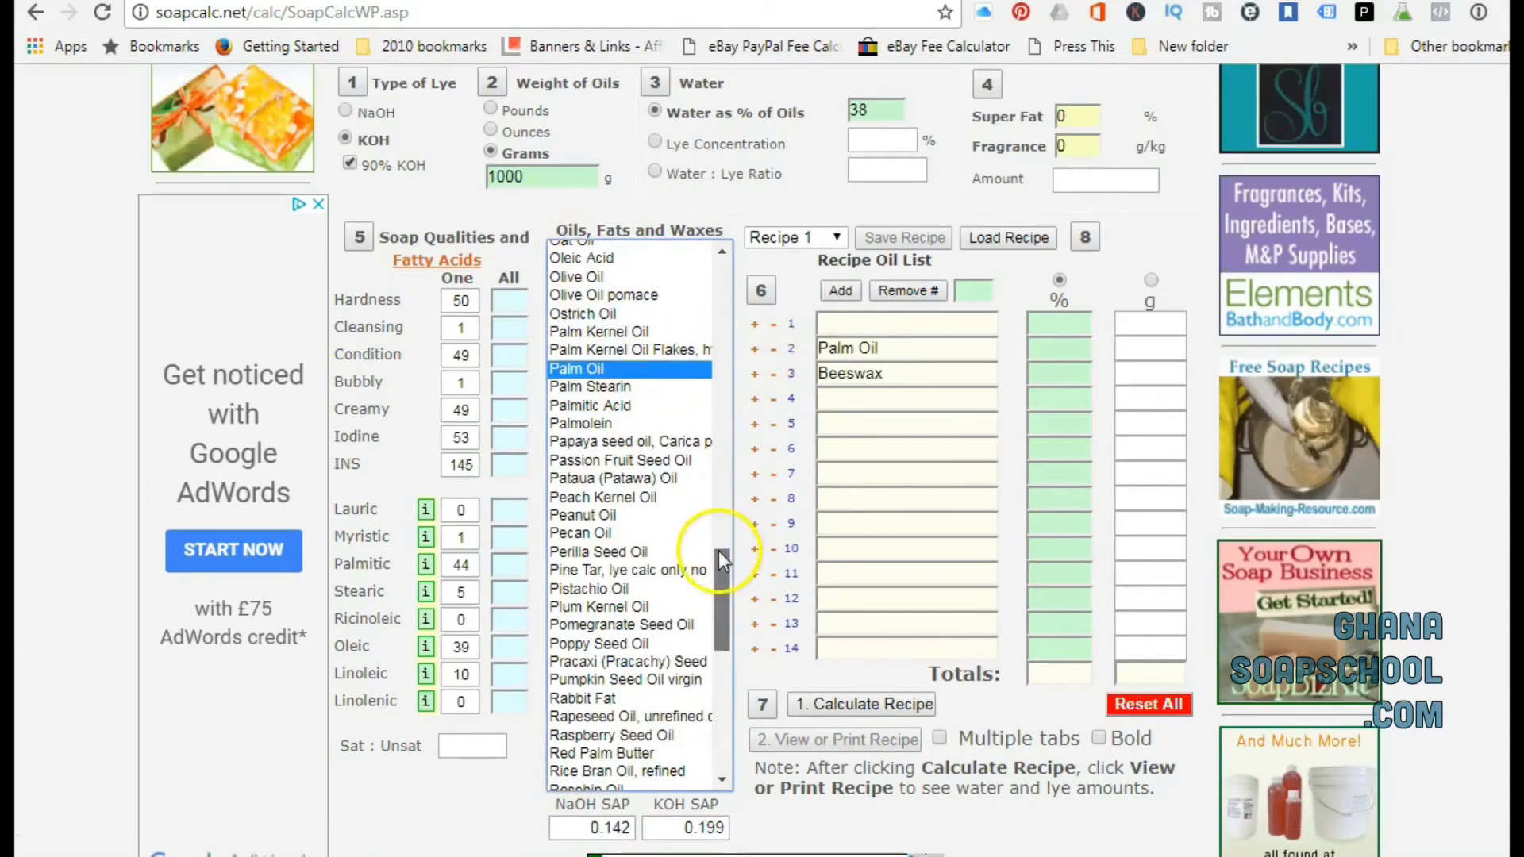
pyautogui.moveTo(717, 551); pyautogui.dragTo(718, 641)
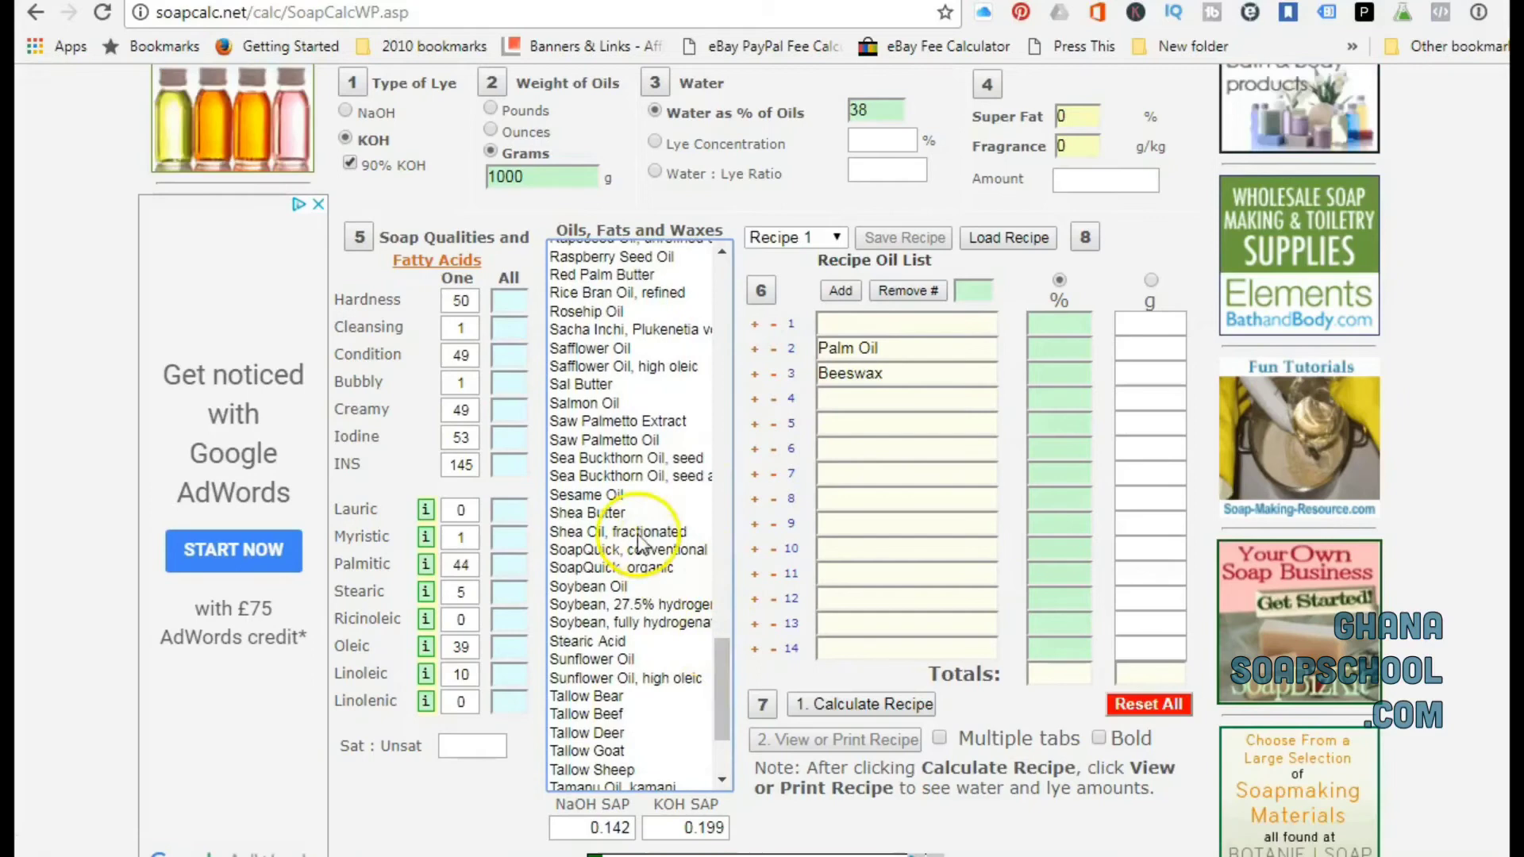
pyautogui.click(606, 513)
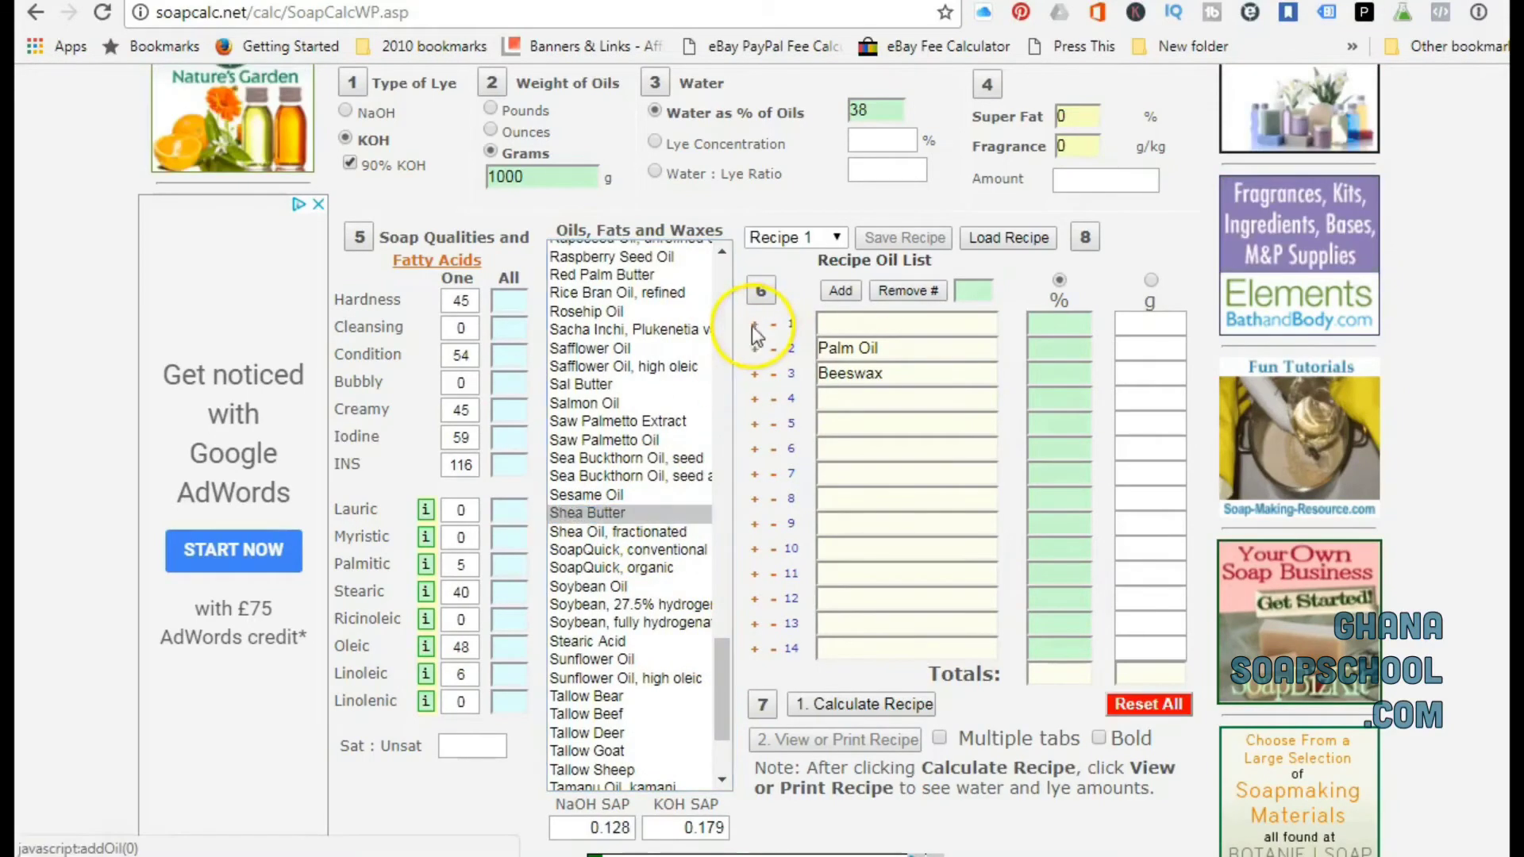
pyautogui.click(754, 325)
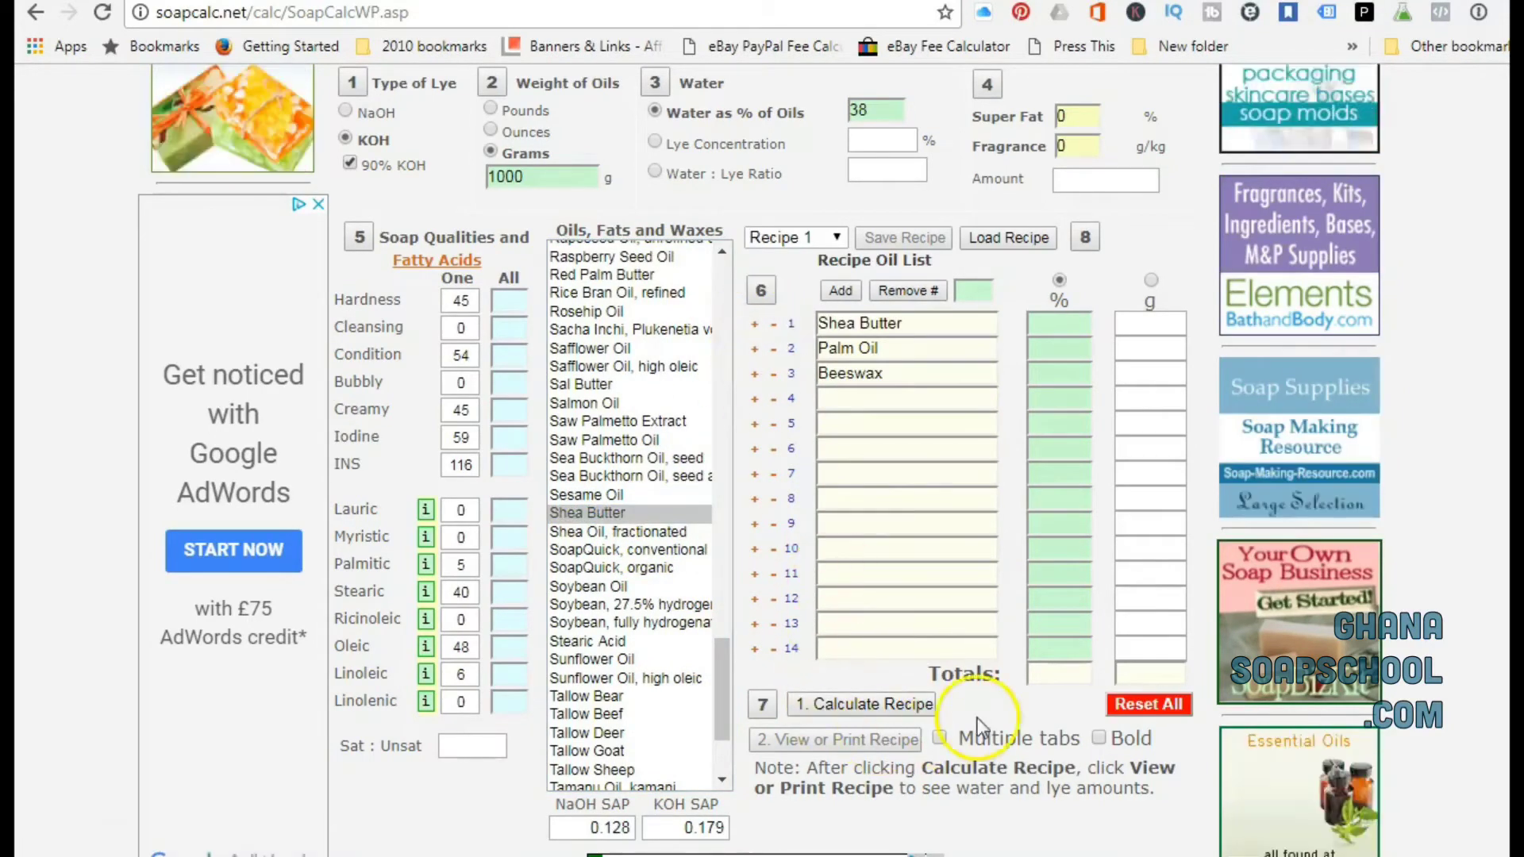
pyautogui.scroll(1, 761, 460)
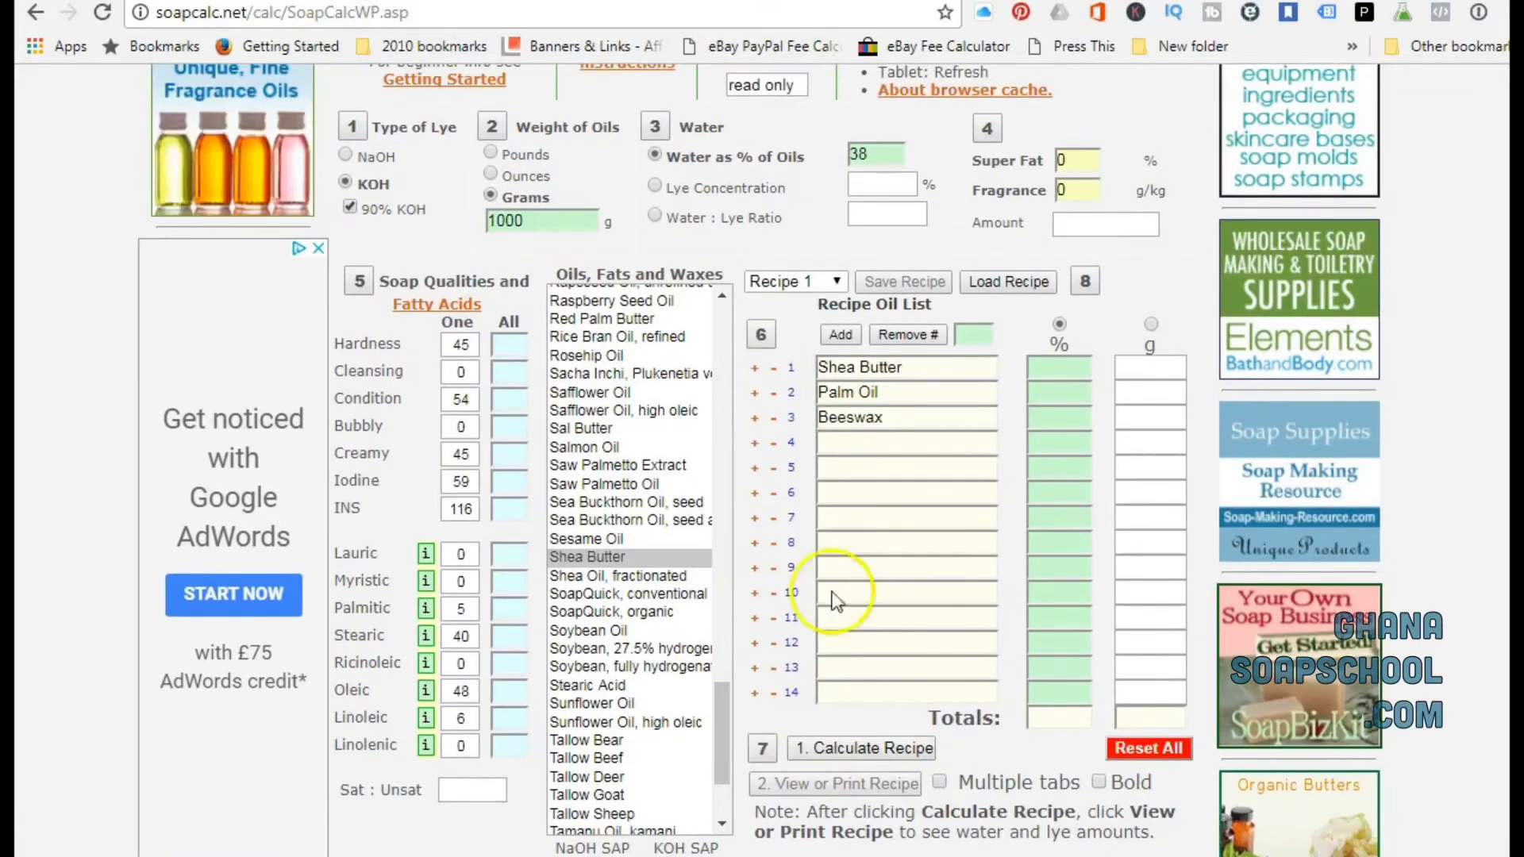
pyautogui.moveTo(725, 679); pyautogui.dragTo(725, 760)
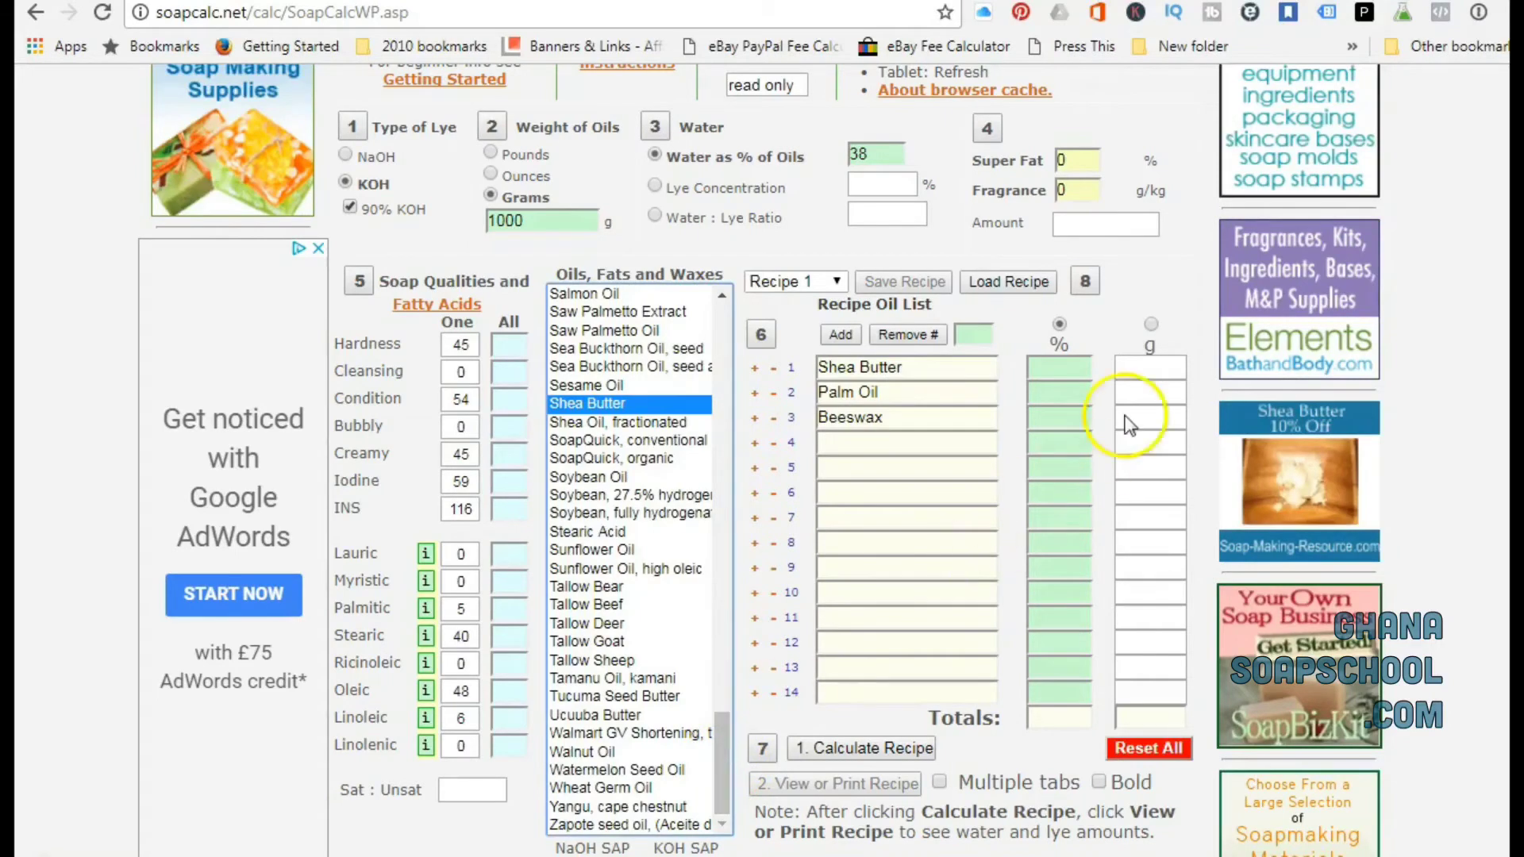
# Step: Enter the oils as percentages: 80, 10, 5 and 5 for the four rows
pyautogui.click(1150, 325)
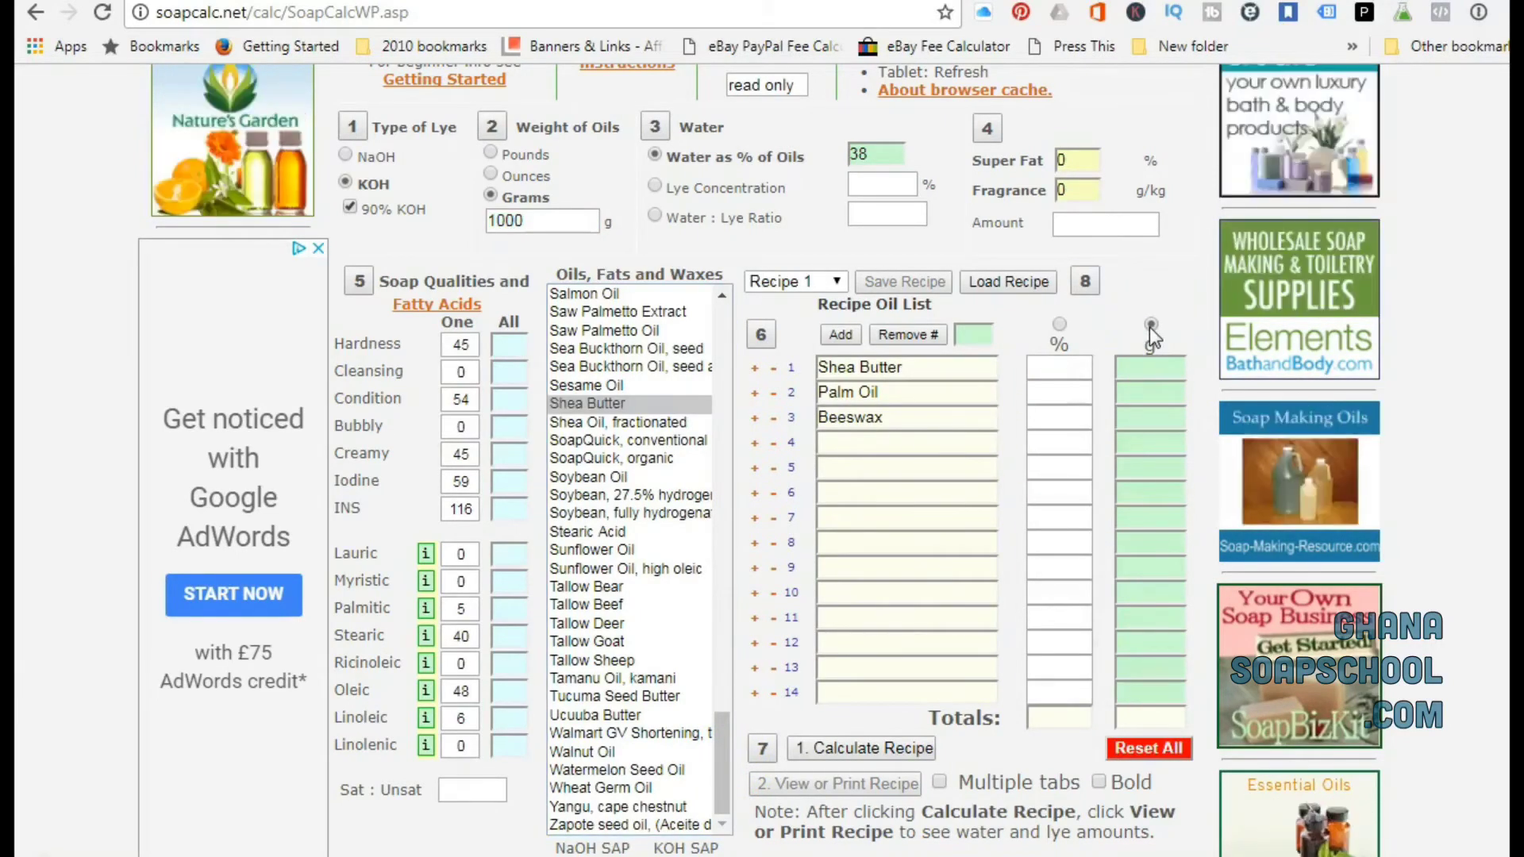
pyautogui.click(1084, 327)
pyautogui.click(1059, 324)
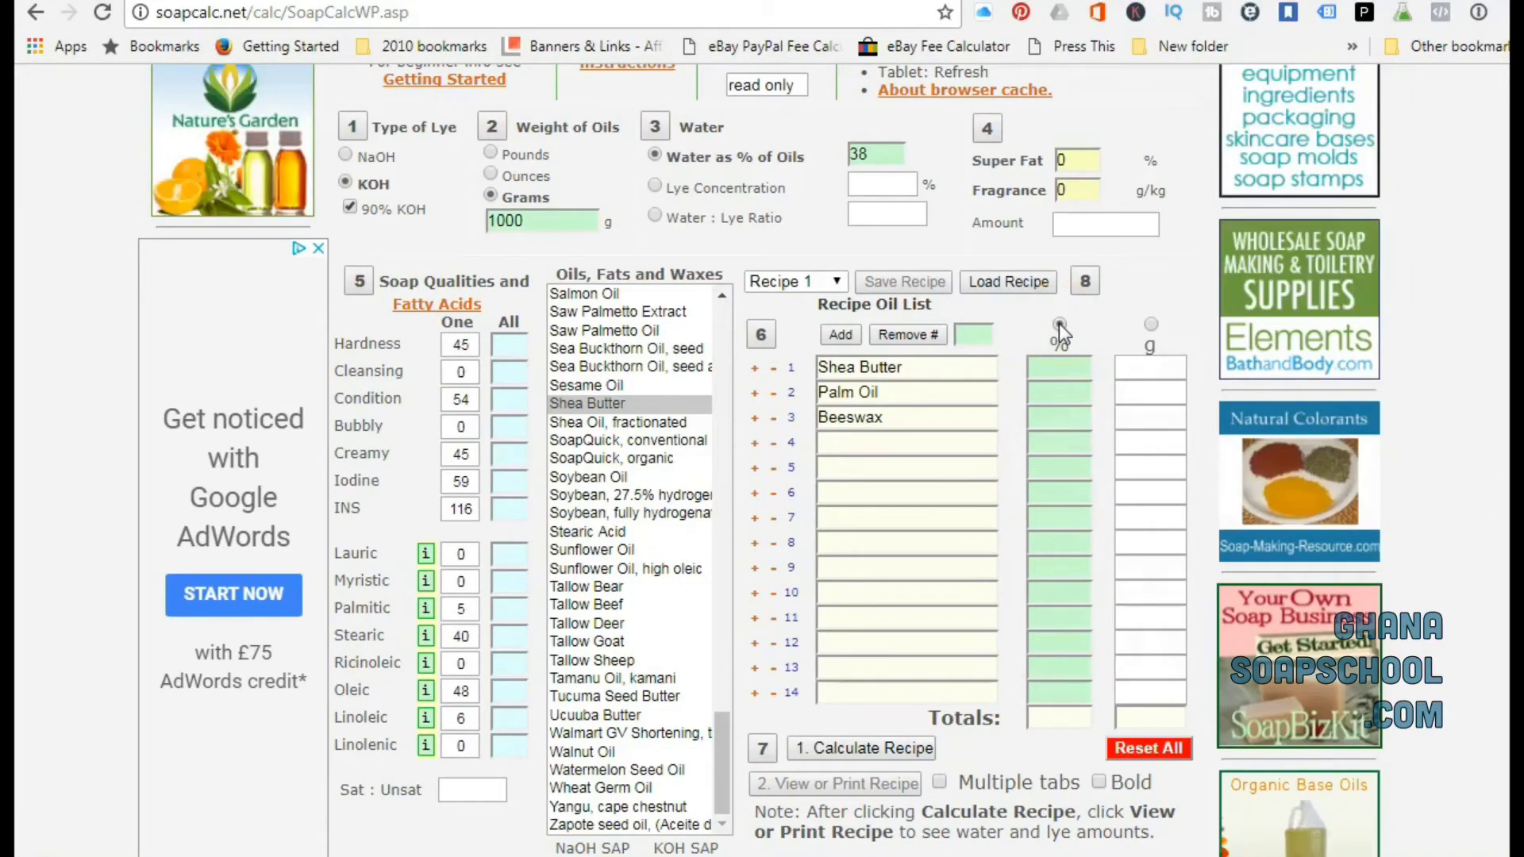
pyautogui.click(1061, 361)
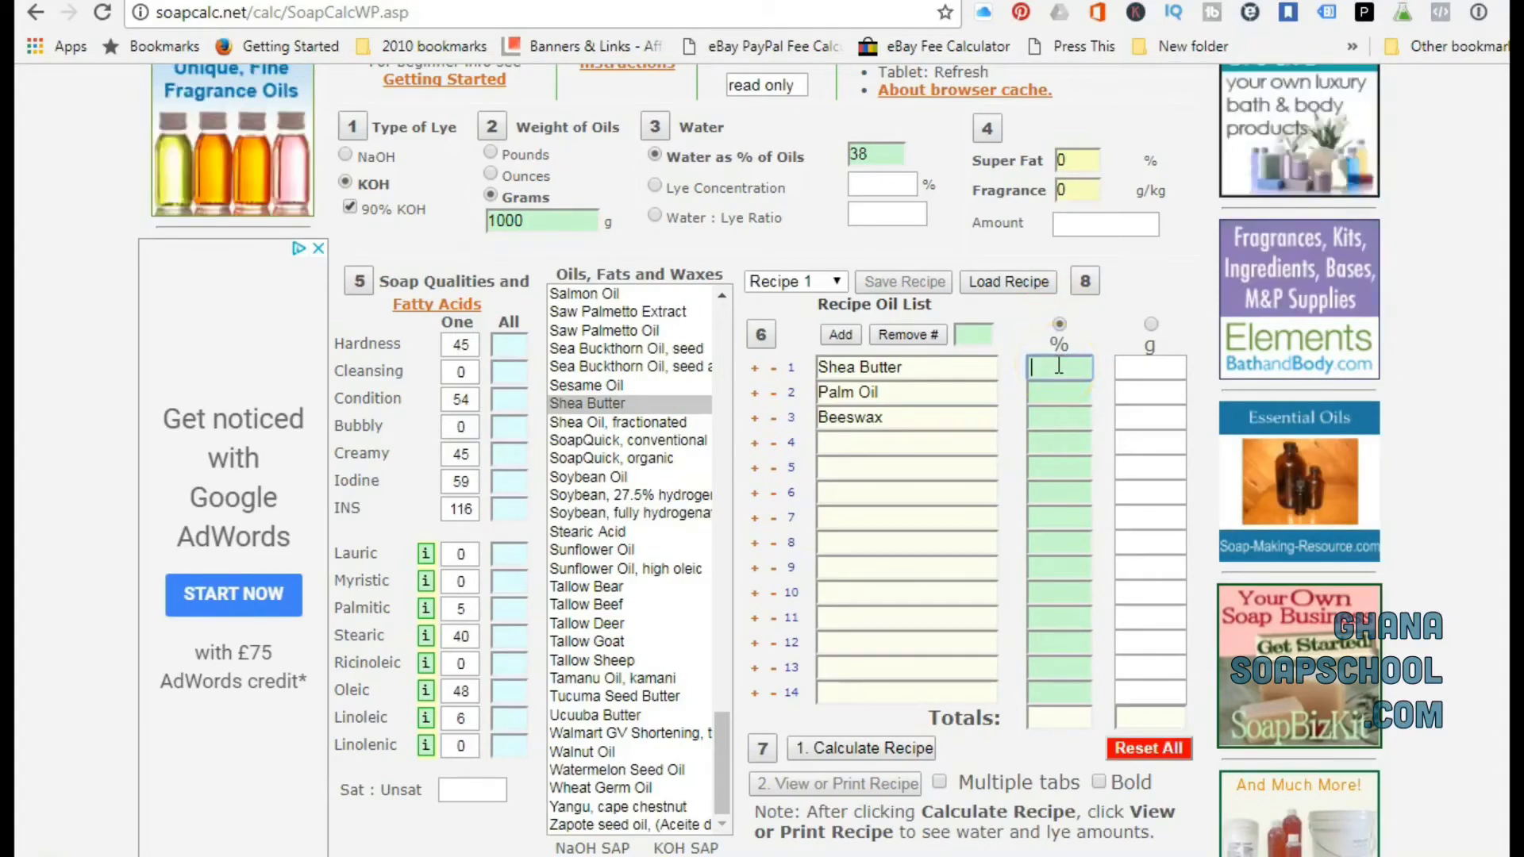
pyautogui.write('80')
pyautogui.click(1056, 391)
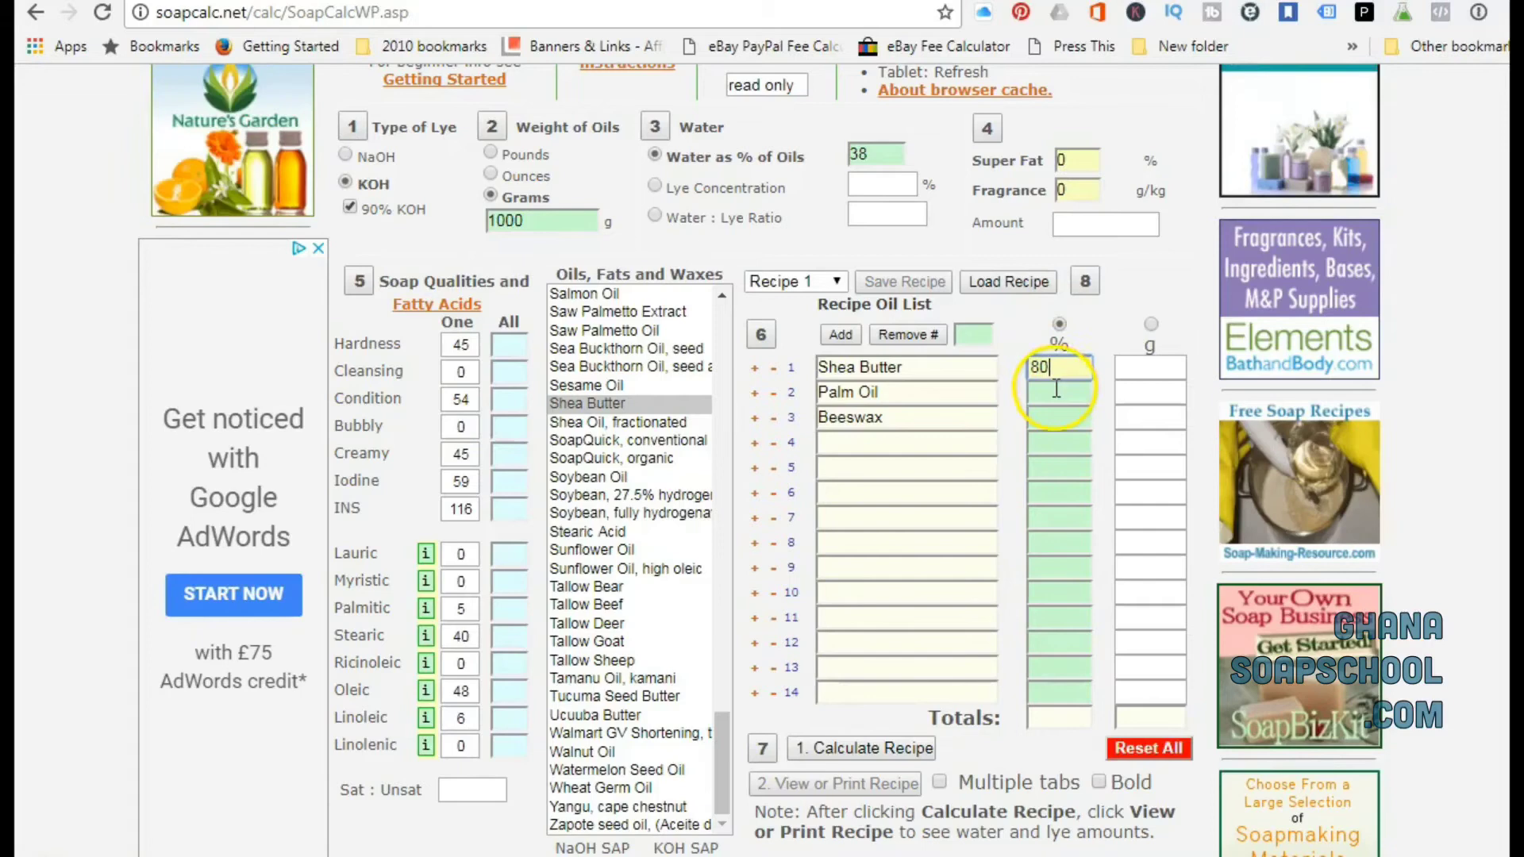
pyautogui.write('10')
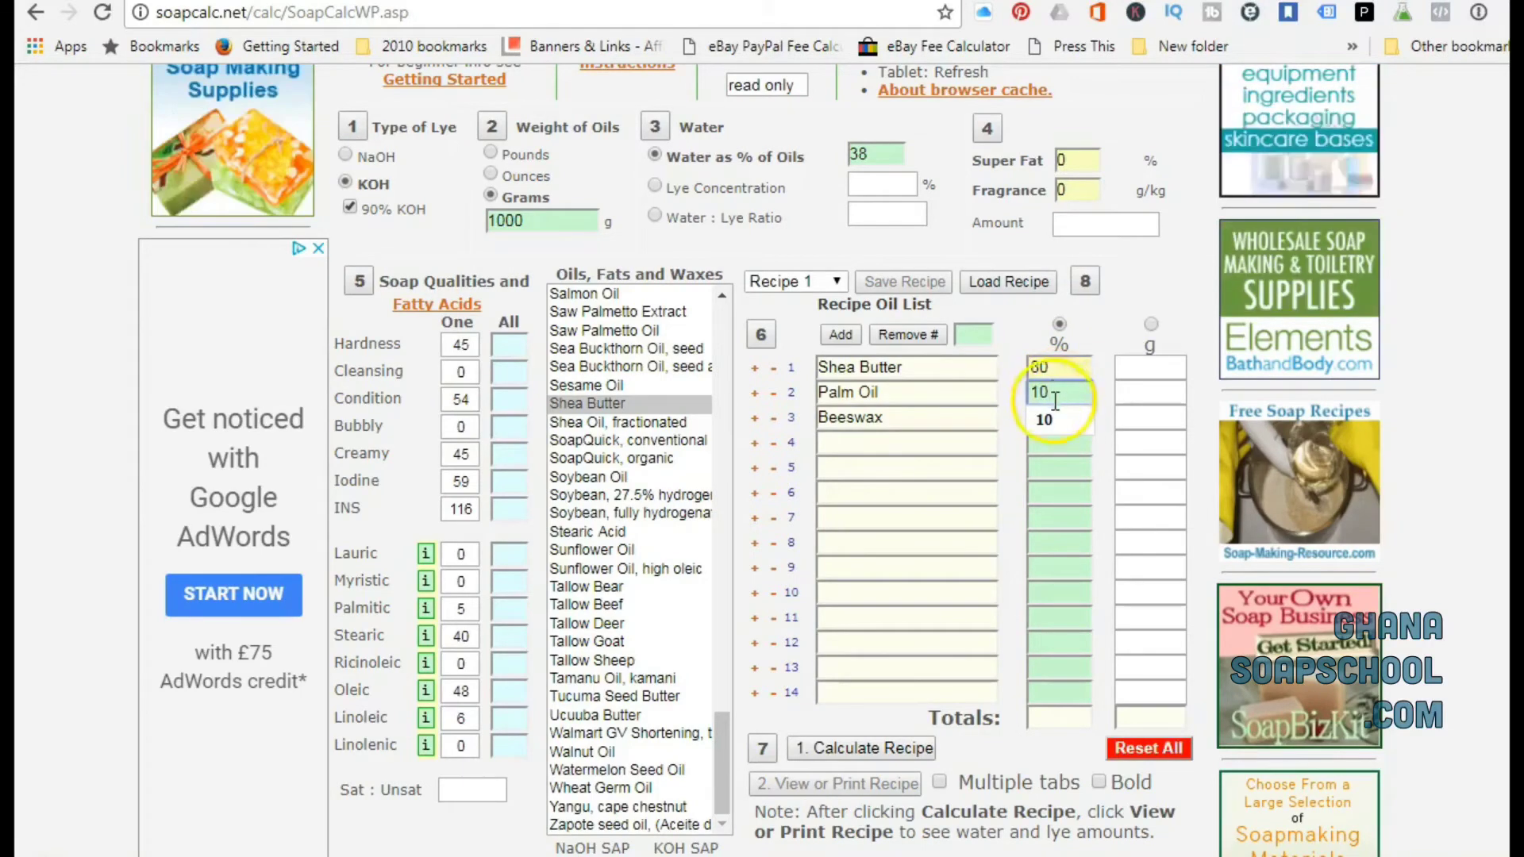
pyautogui.click(1051, 419)
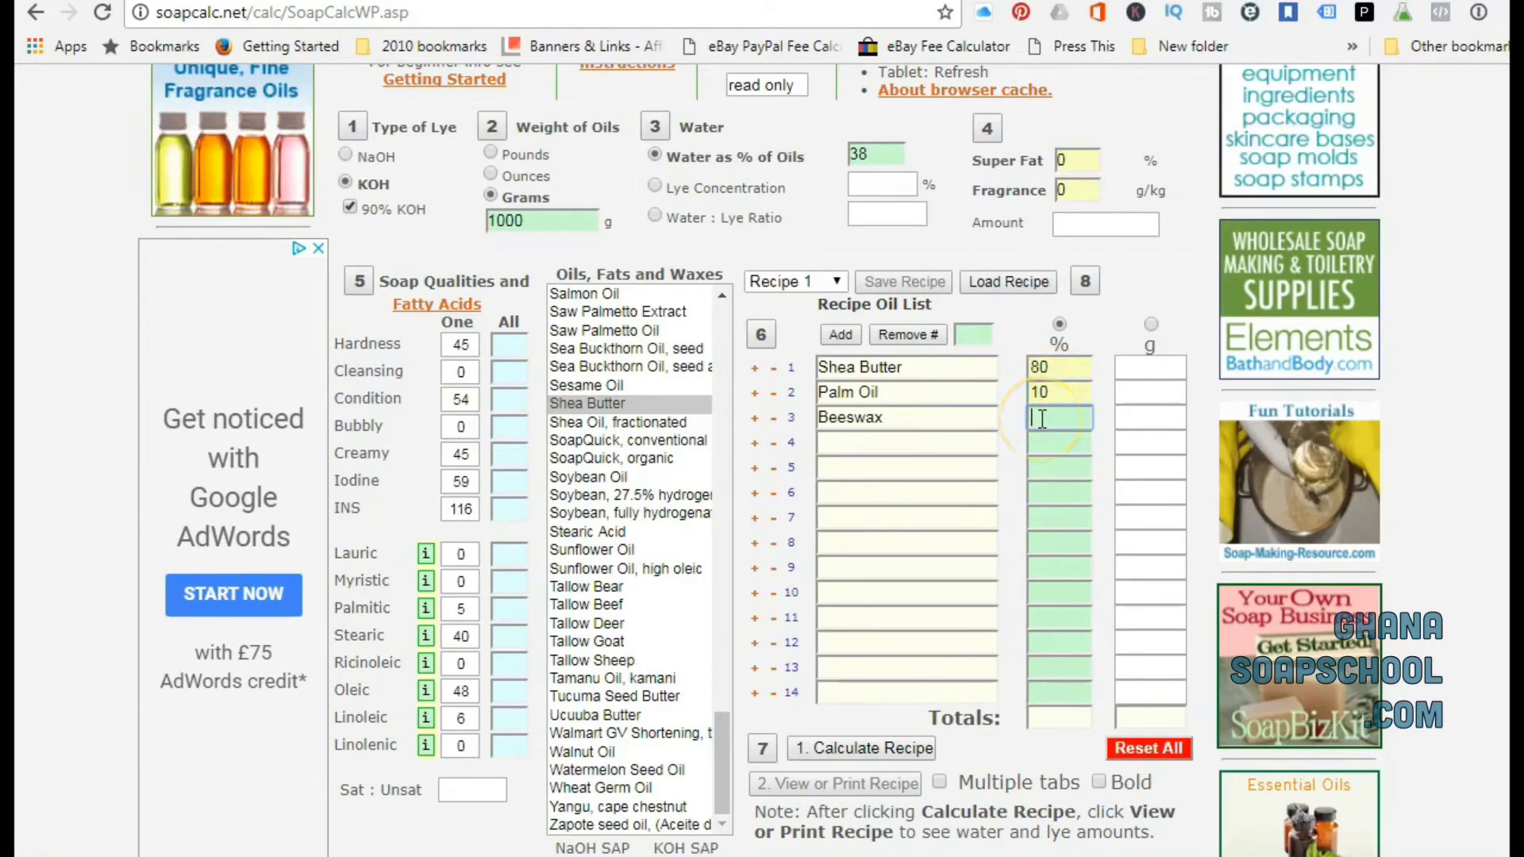
pyautogui.click(1042, 418)
pyautogui.write('5')
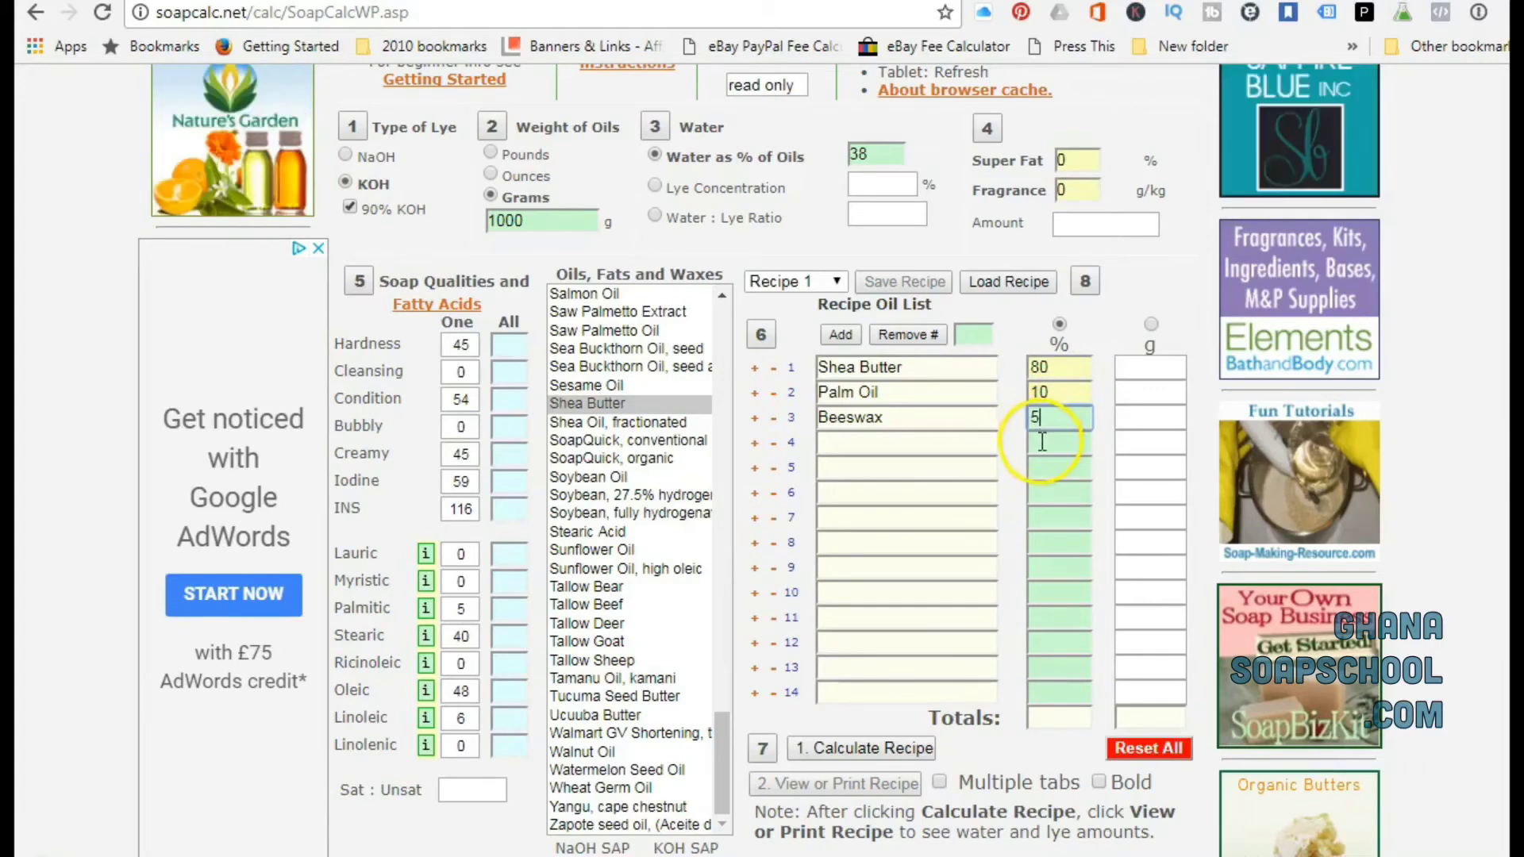
pyautogui.click(1042, 443)
pyautogui.write('5')
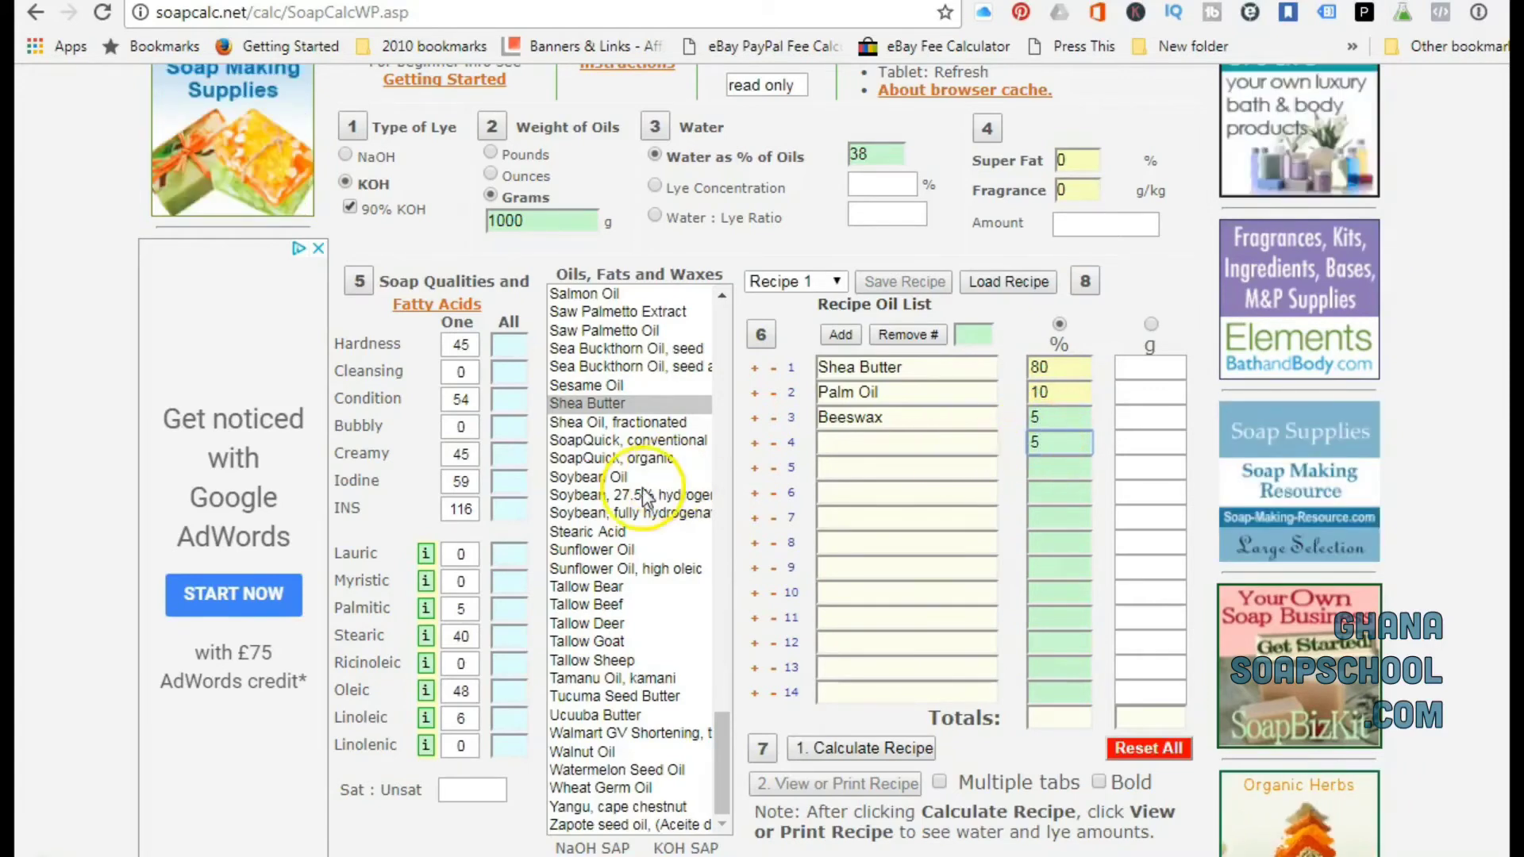
# Step: Add Sunflower Oil from the oils list to the fourth recipe row
pyautogui.click(603, 550)
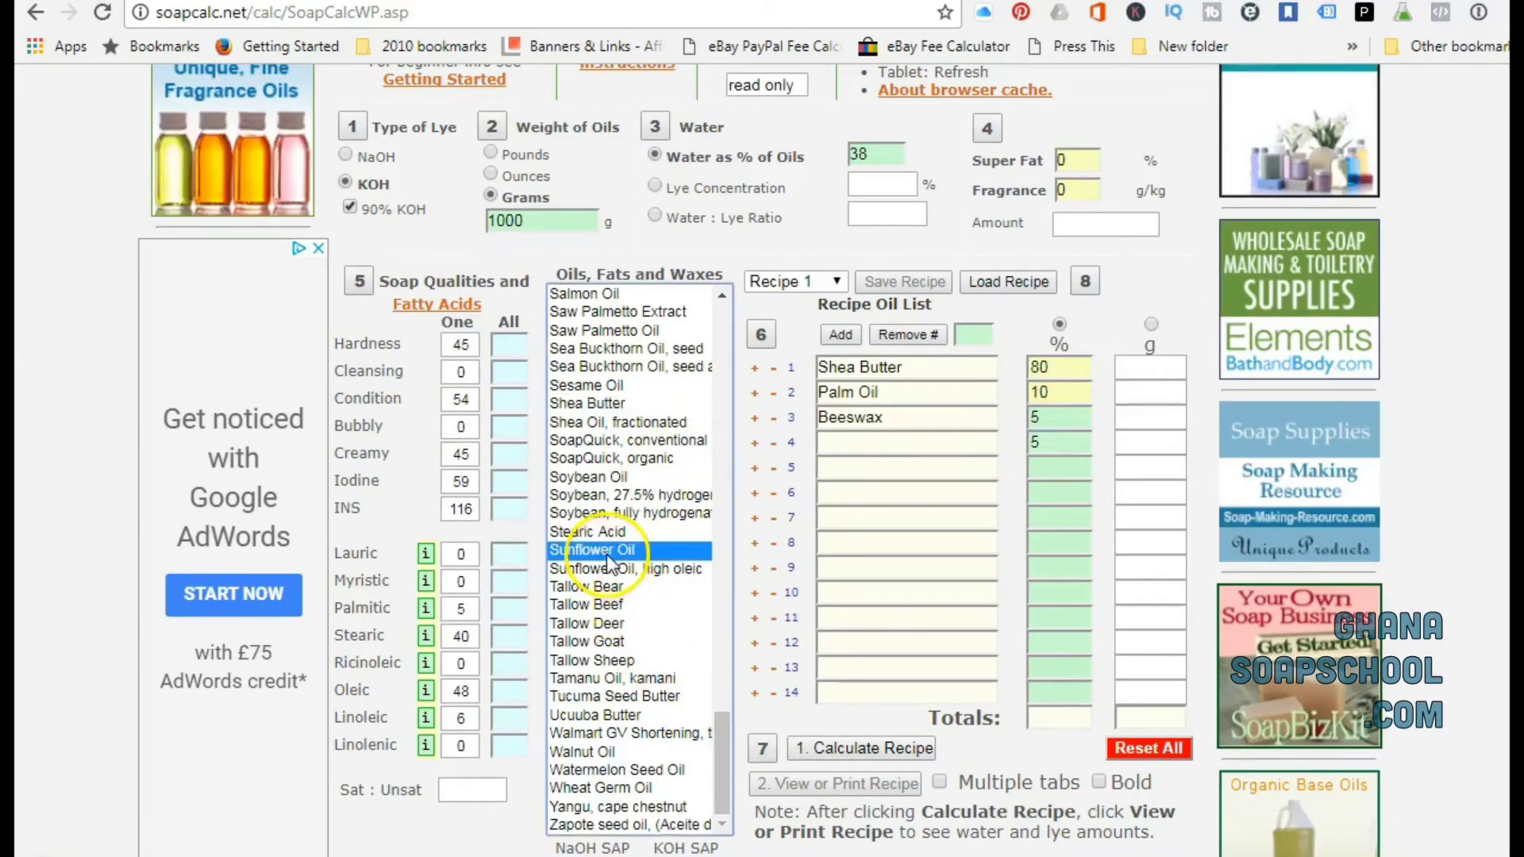
pyautogui.click(756, 443)
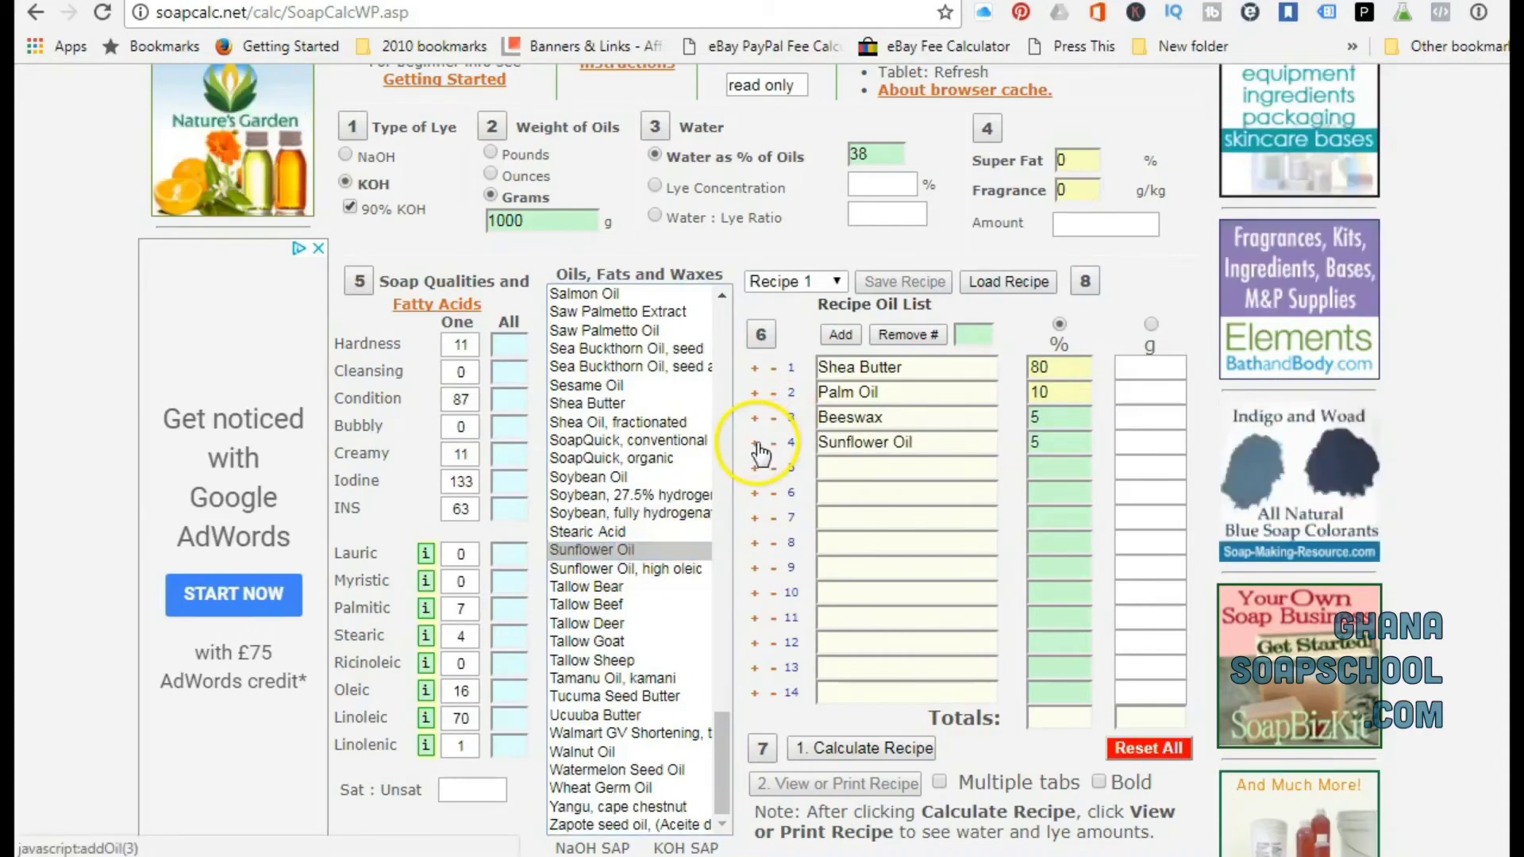
pyautogui.scroll(-3, 762, 460)
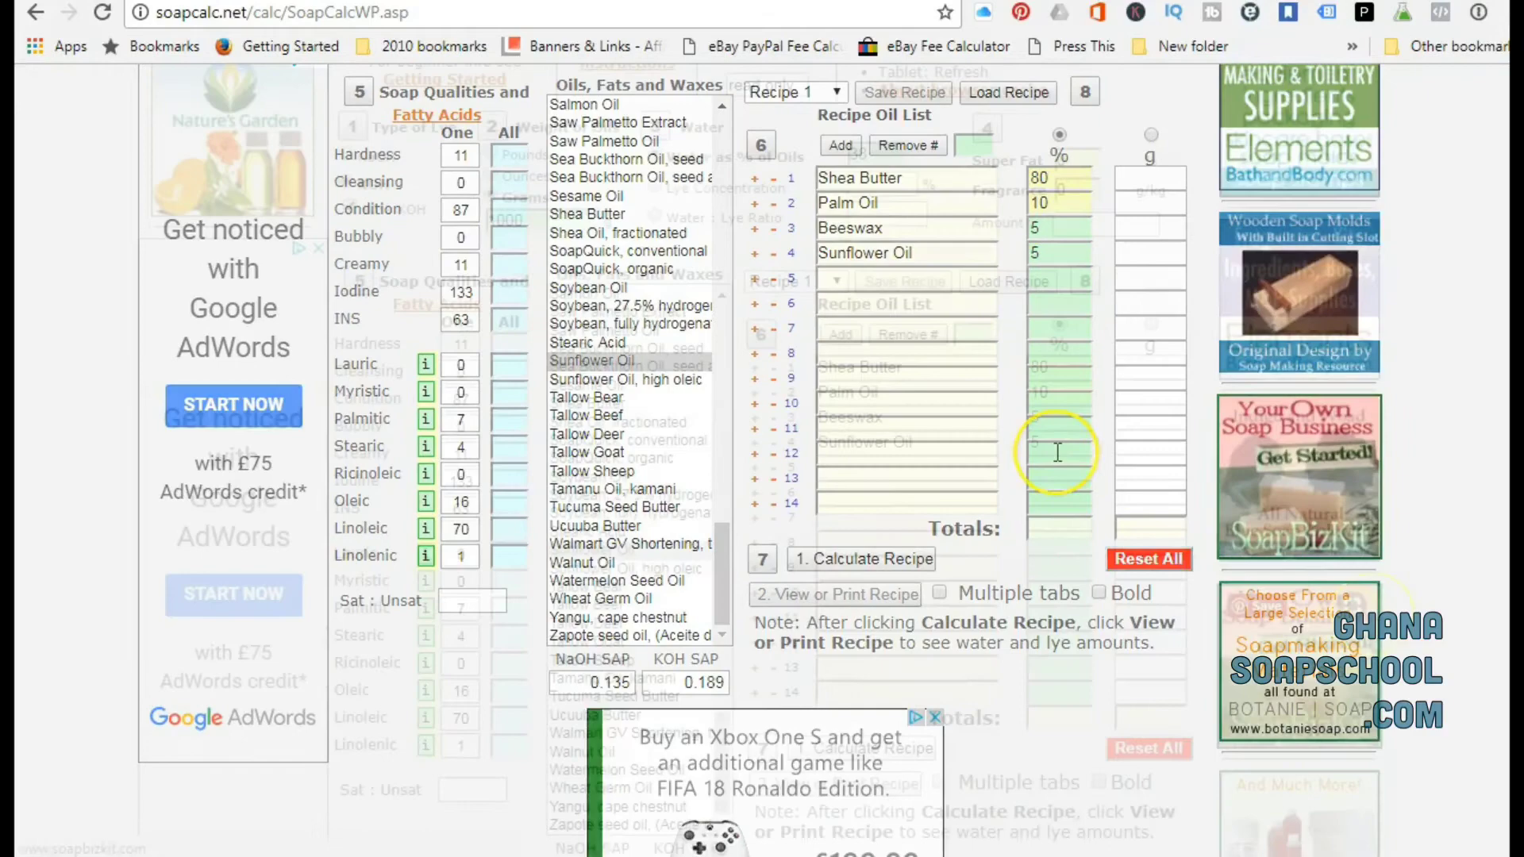
pyautogui.scroll(2, 1054, 442)
pyautogui.scroll(-2, 1055, 445)
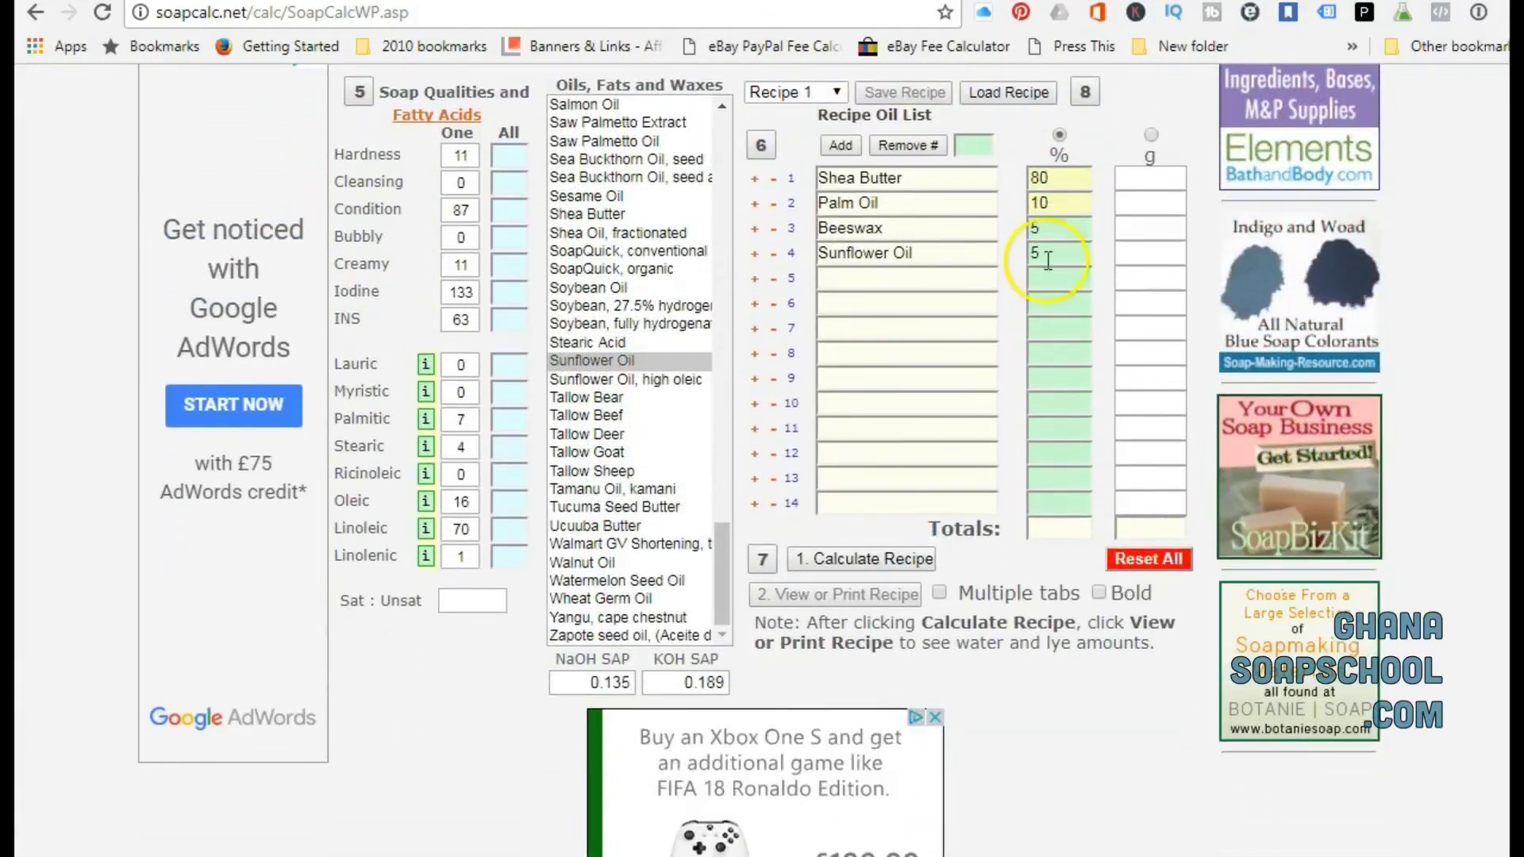
pyautogui.scroll(2, 1057, 452)
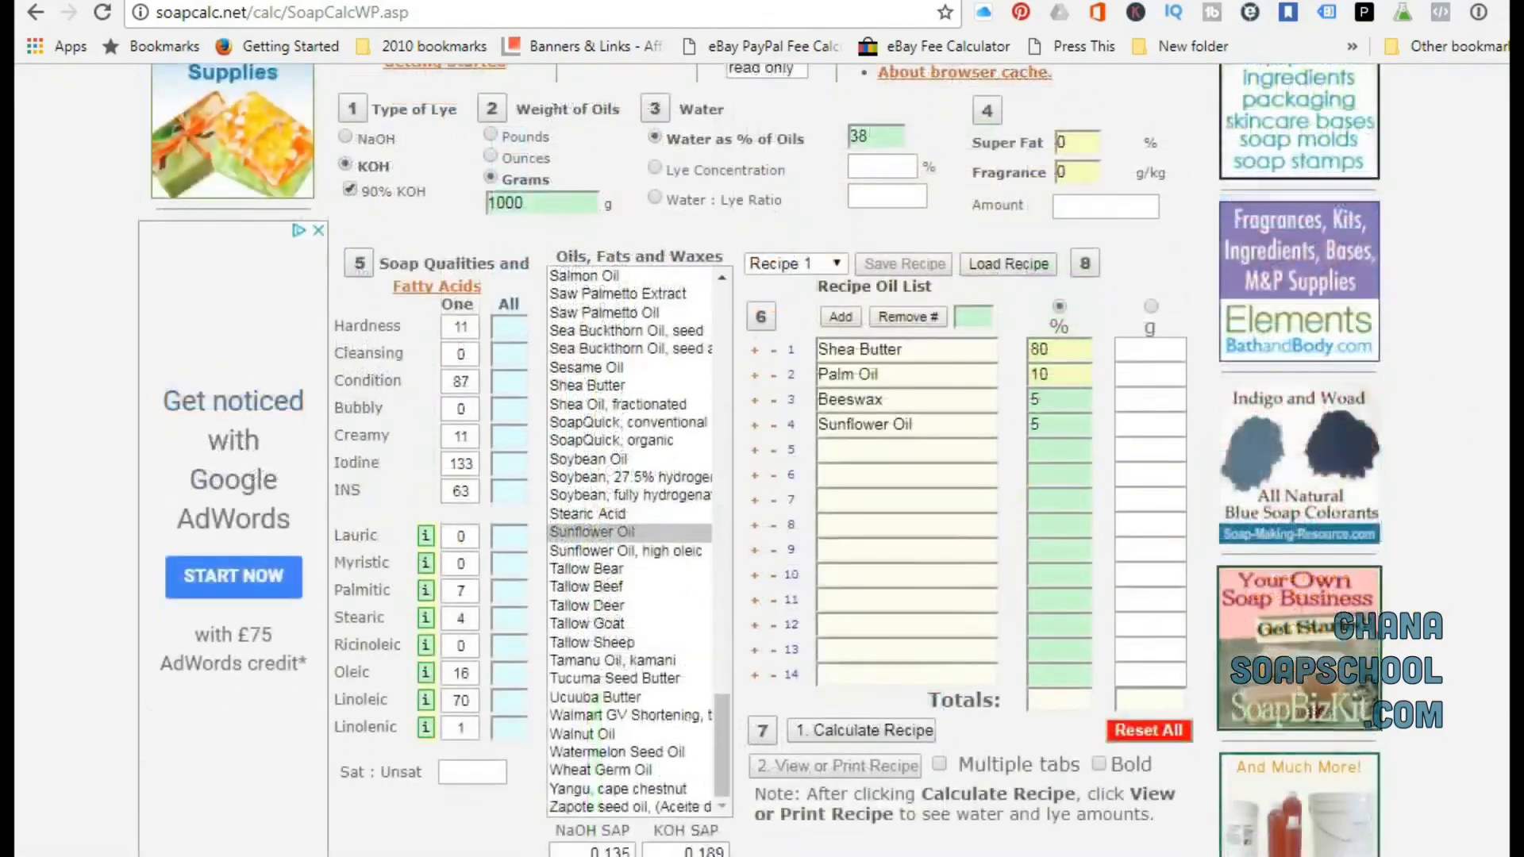
pyautogui.scroll(-2, 1048, 262)
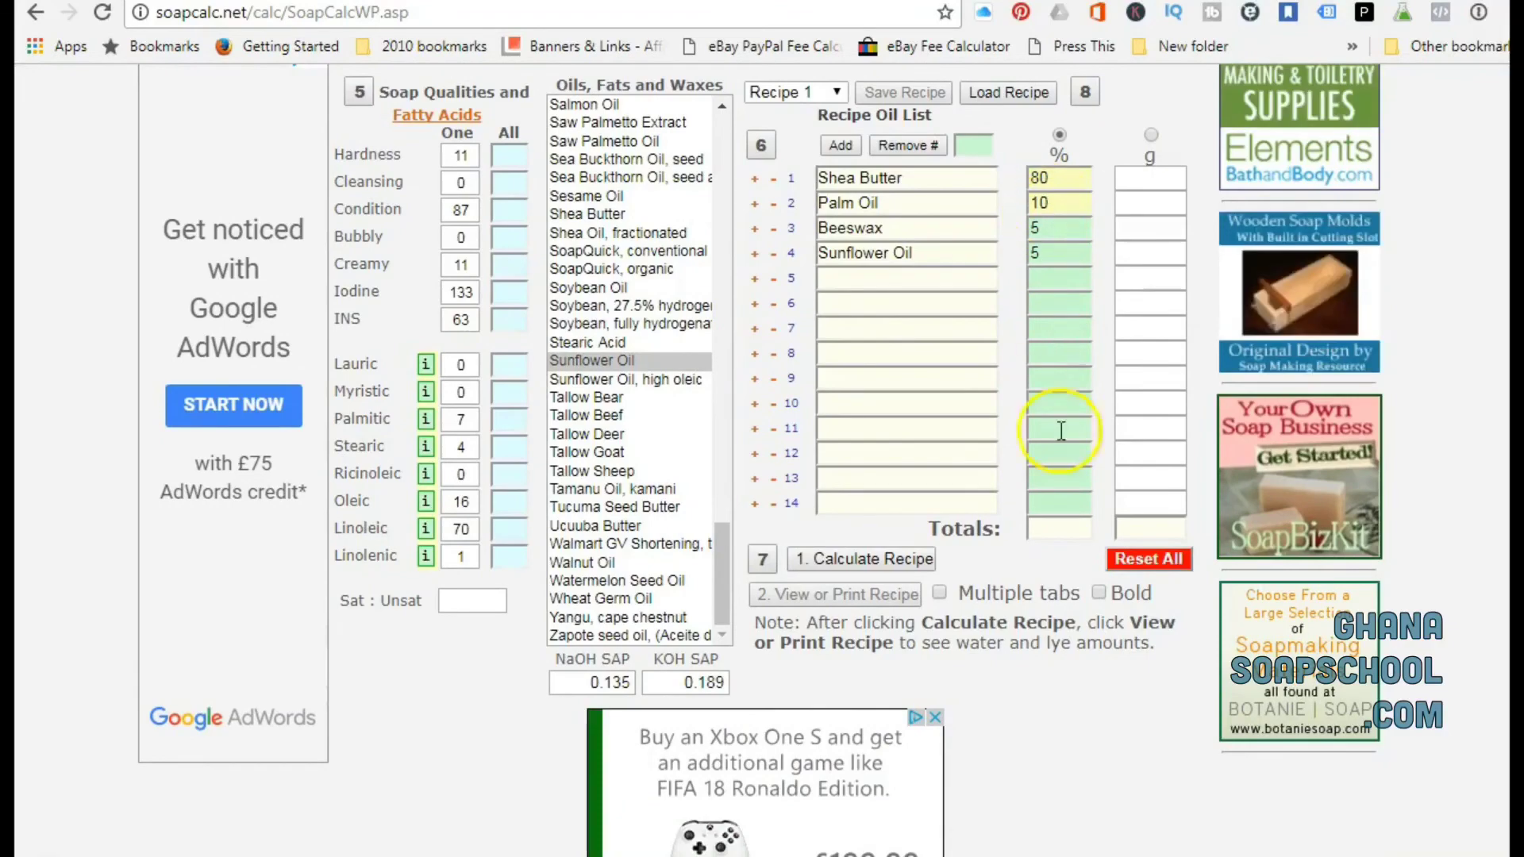
pyautogui.scroll(2, 1061, 431)
pyautogui.scroll(-2, 1048, 476)
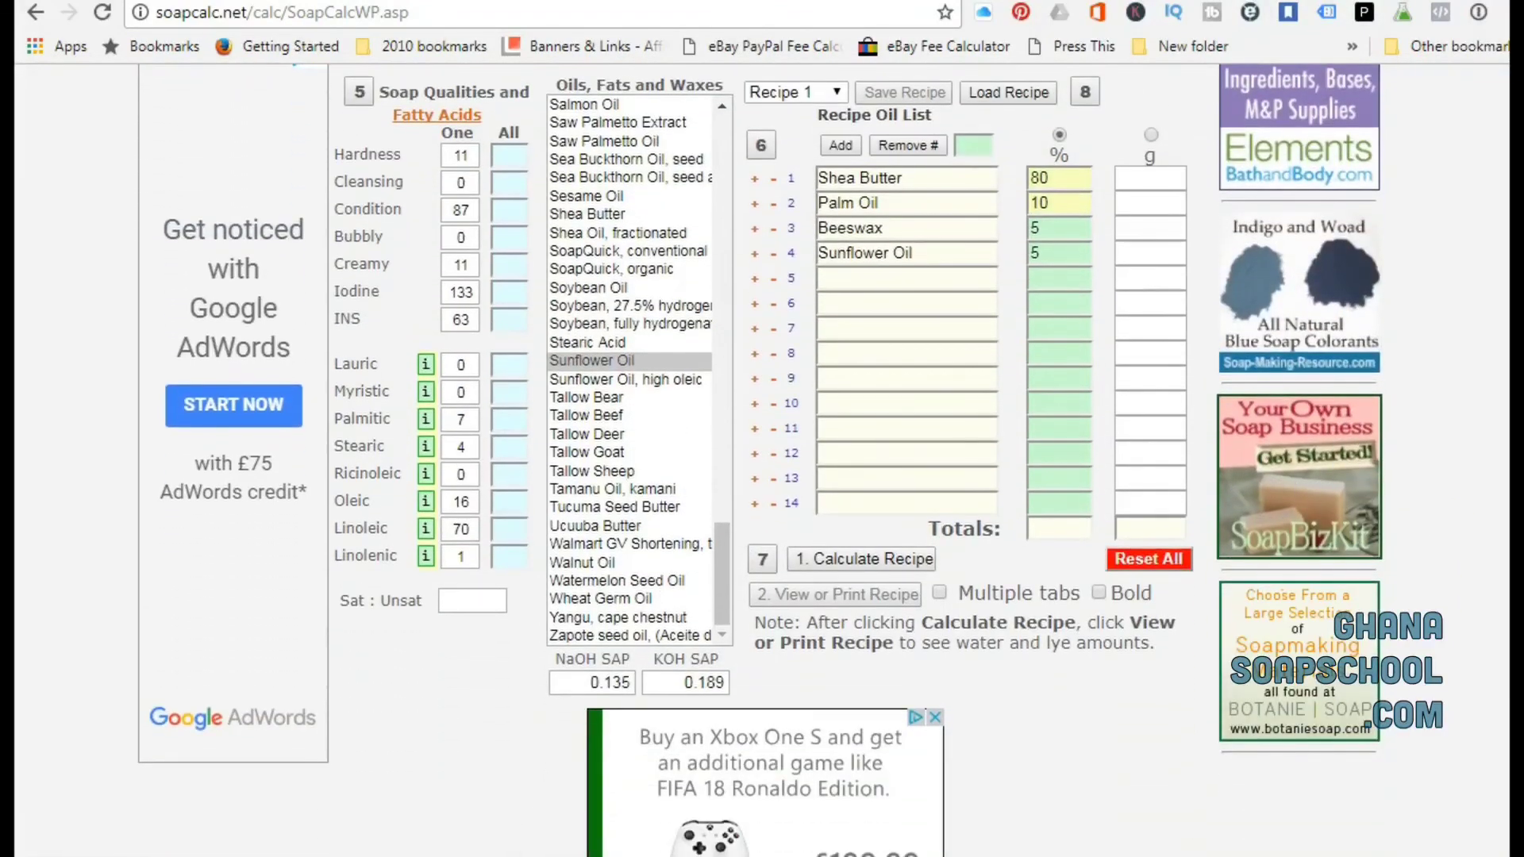
pyautogui.scroll(2, 1058, 442)
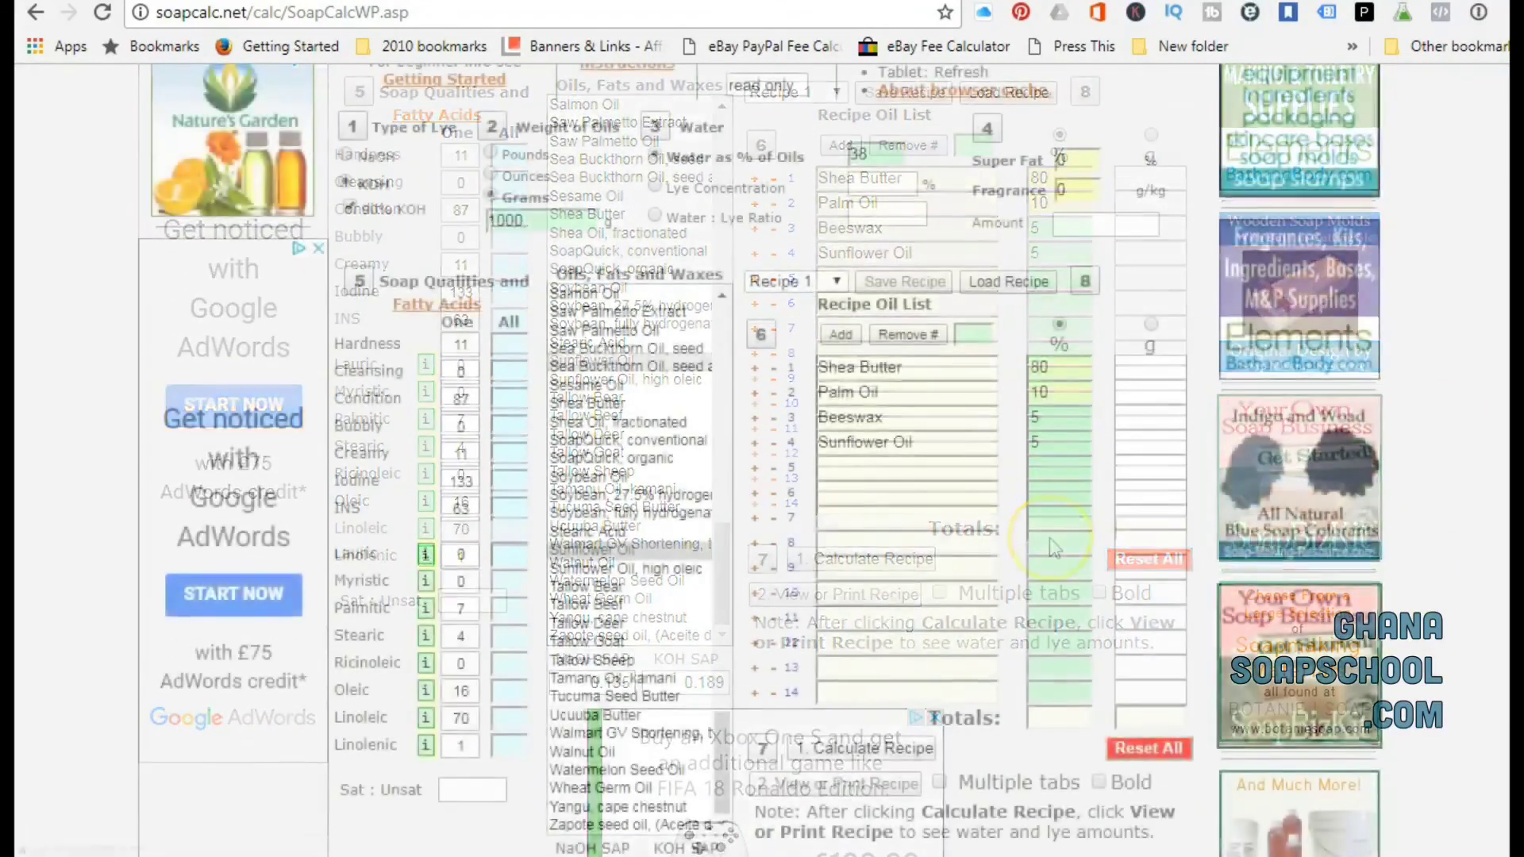
pyautogui.scroll(-2, 760, 459)
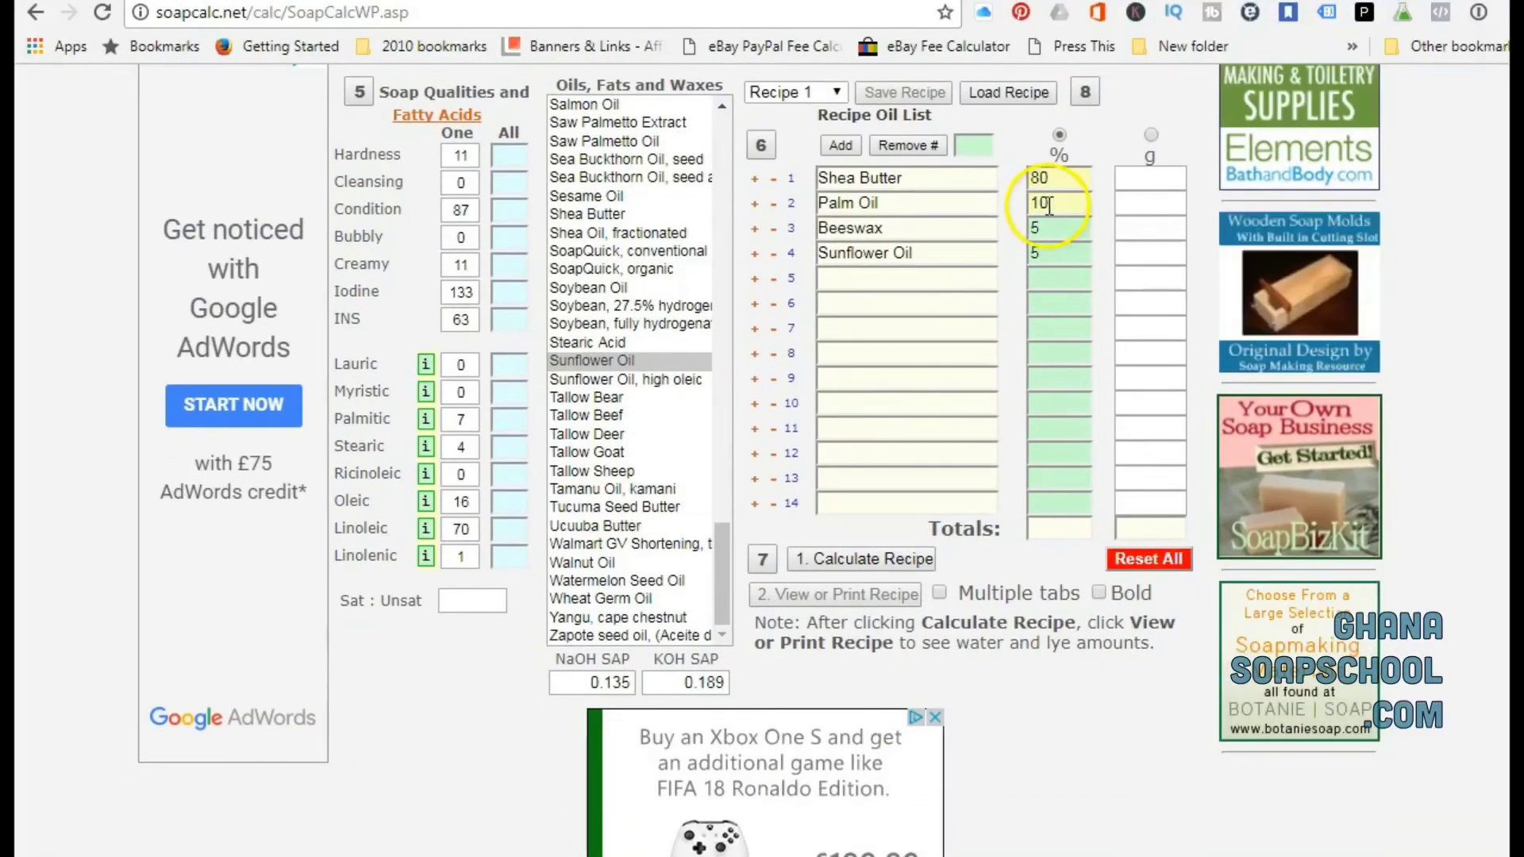
pyautogui.scroll(2, 1057, 445)
pyautogui.scroll(-2, 1057, 445)
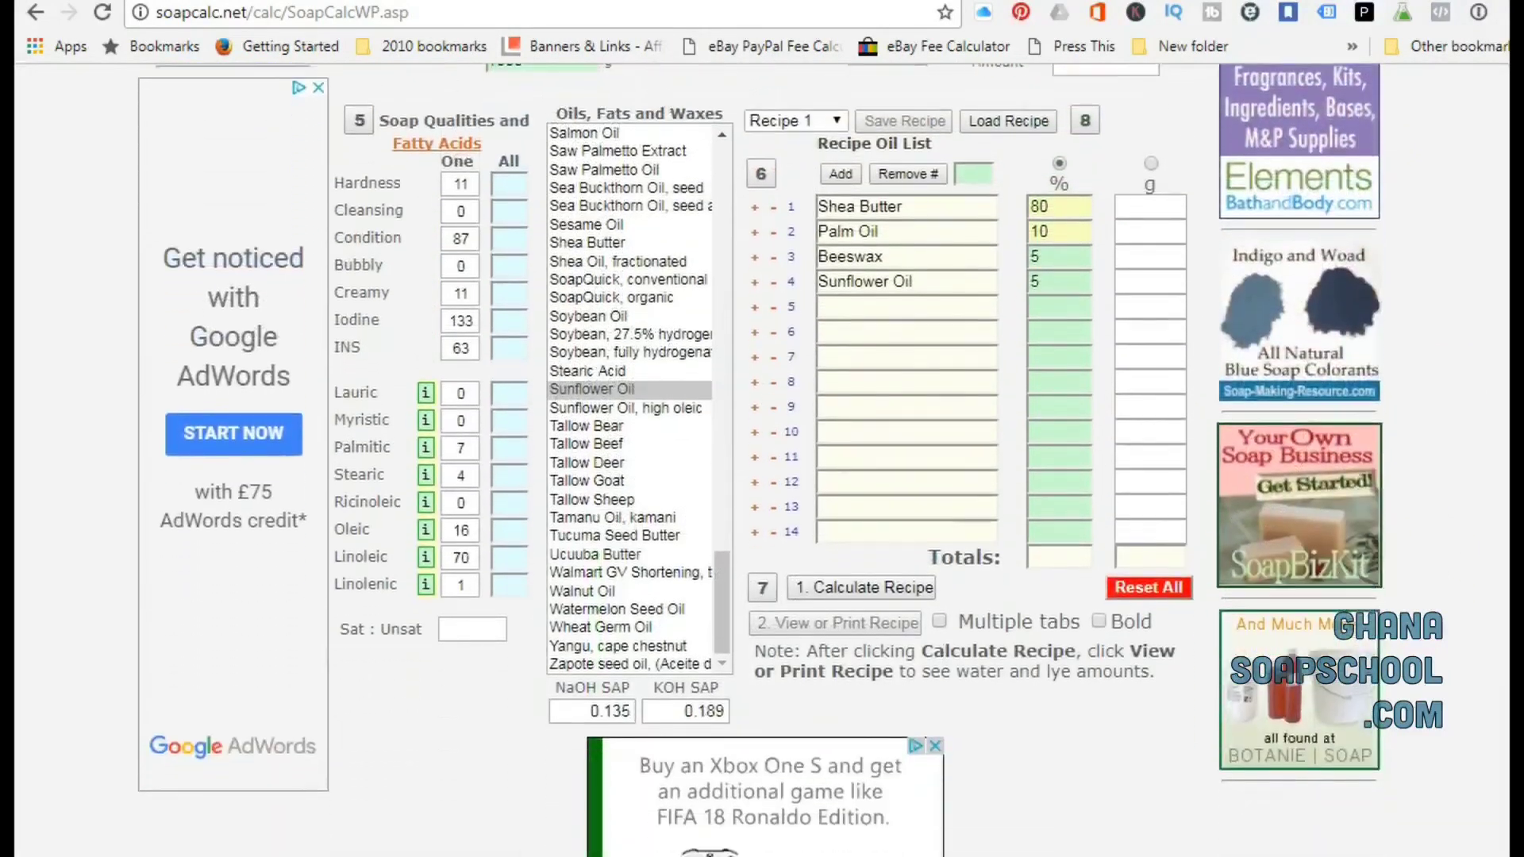
pyautogui.click(1049, 204)
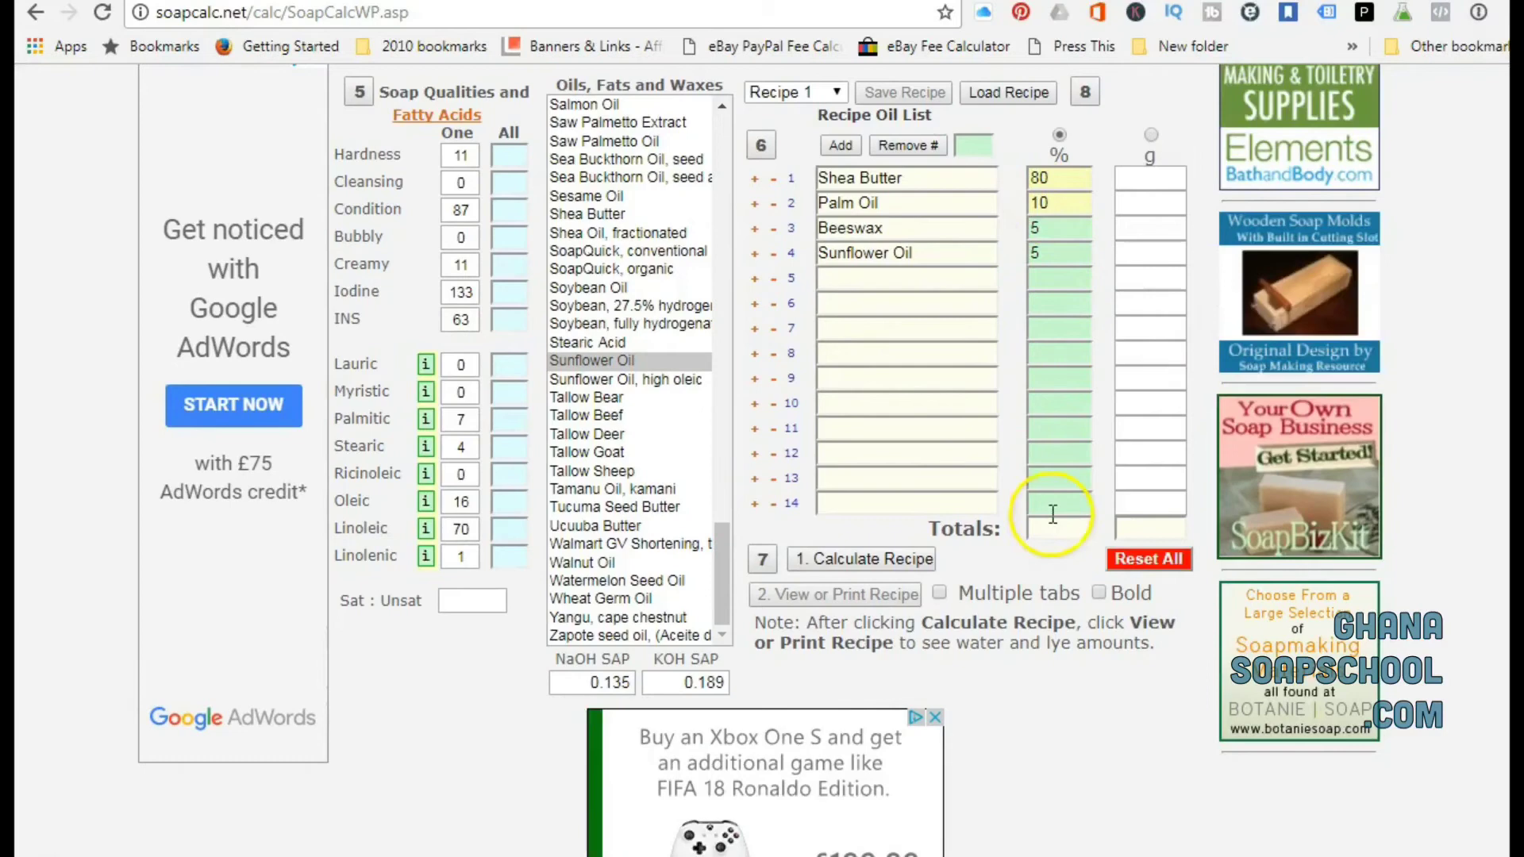
# Step: Calculate the recipe to get 800, 100, 50 and 50 g oils, checking the Lauric Acid info
pyautogui.click(885, 559)
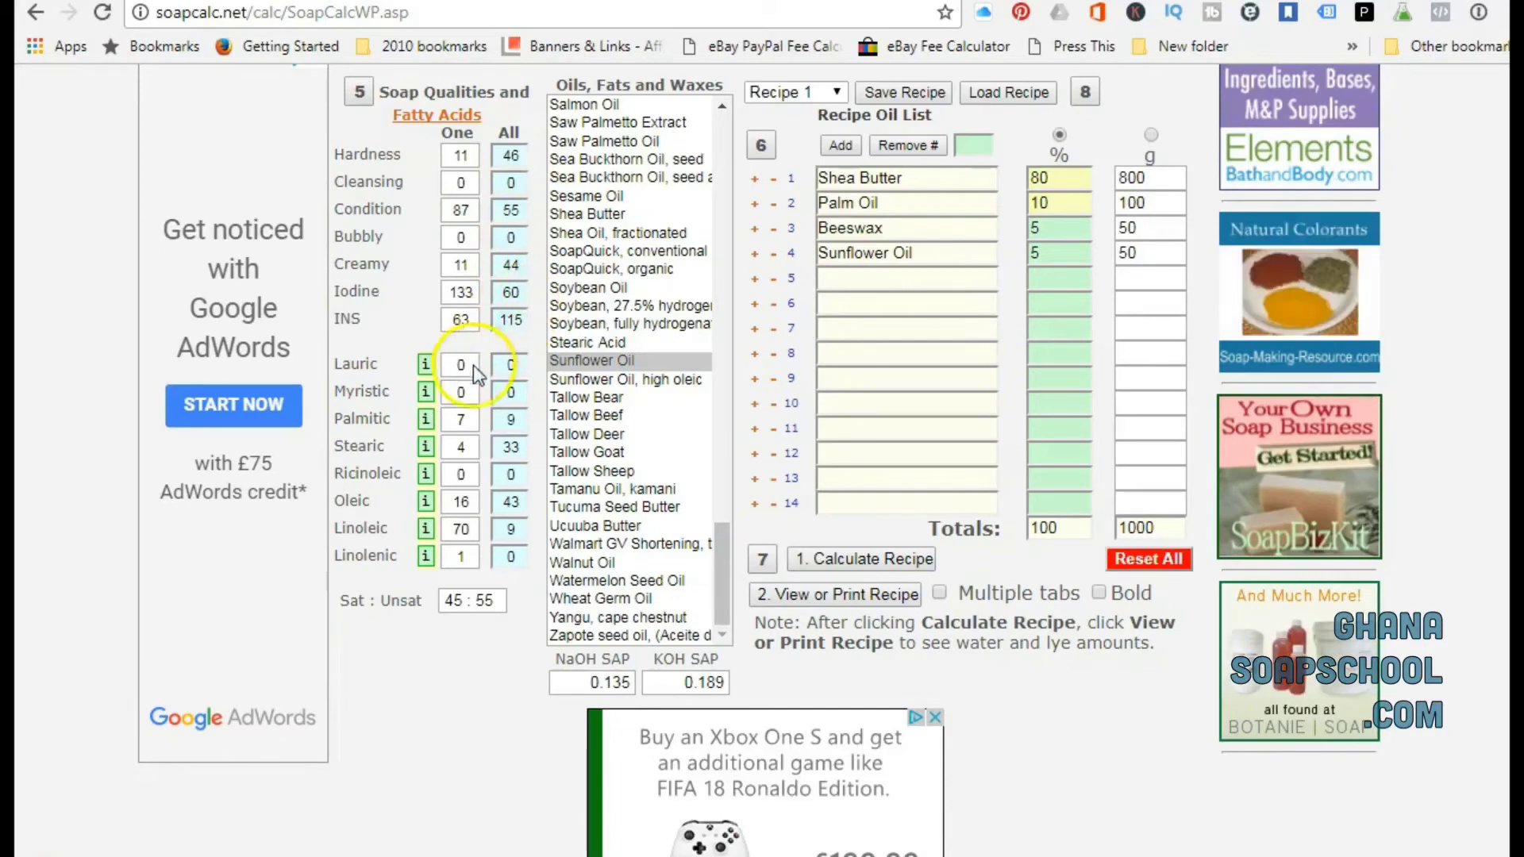
pyautogui.moveTo(385, 401)
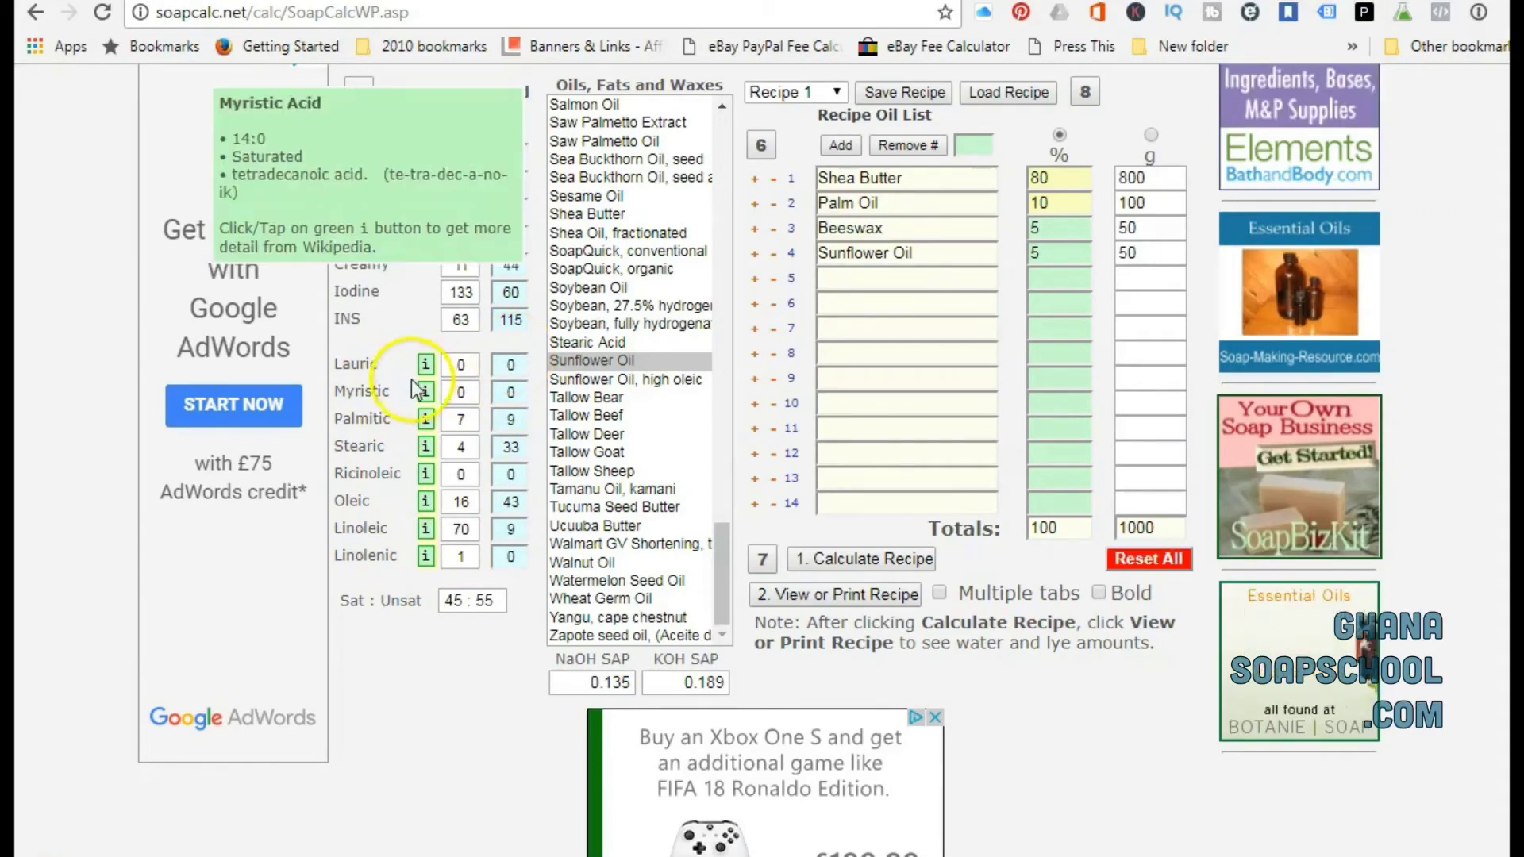
pyautogui.moveTo(423, 371)
pyautogui.click(467, 406)
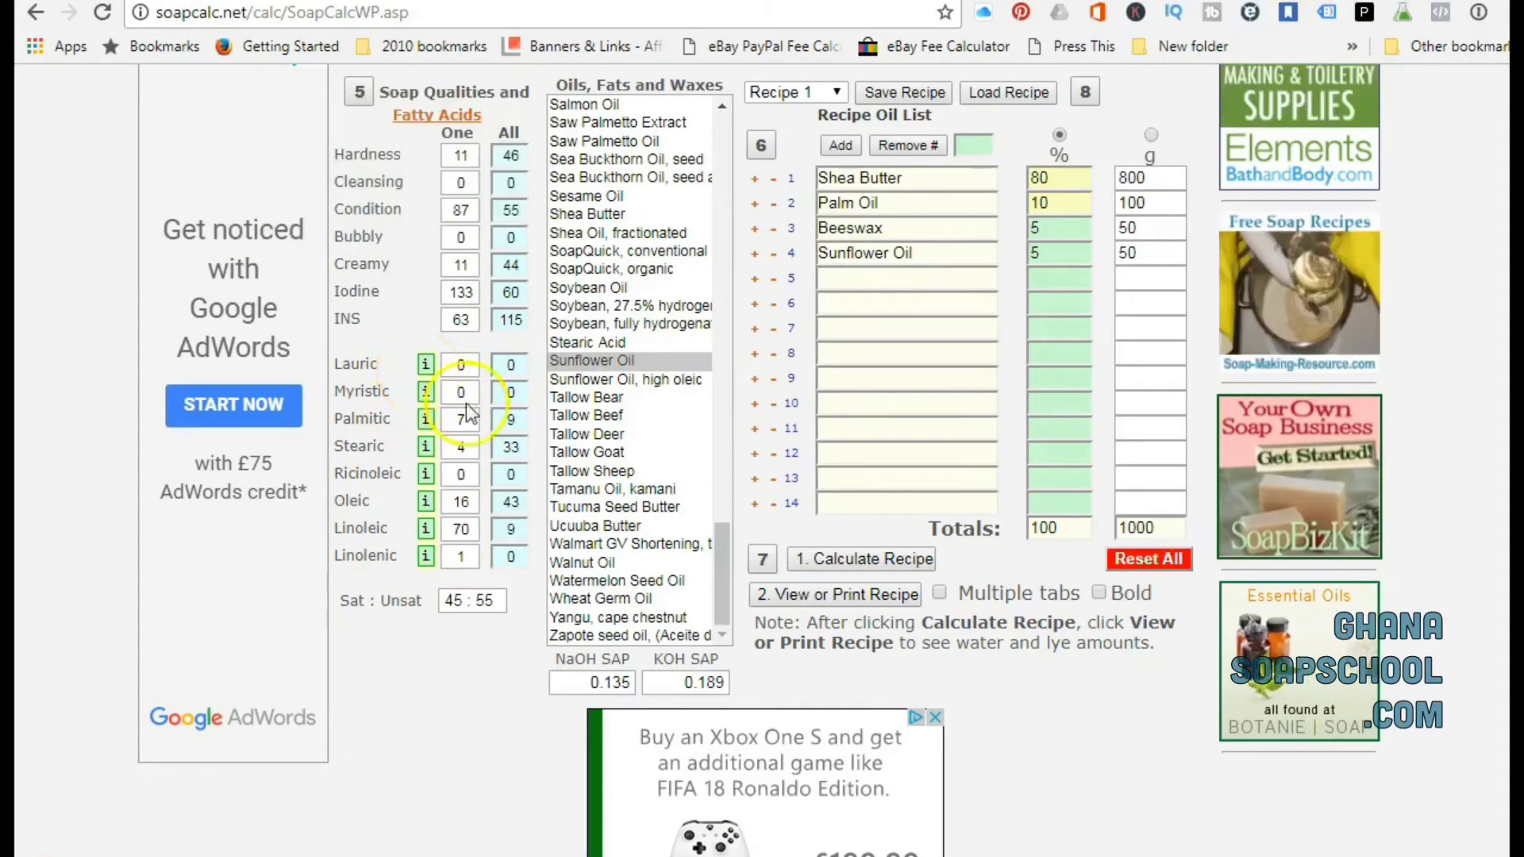
pyautogui.click(516, 411)
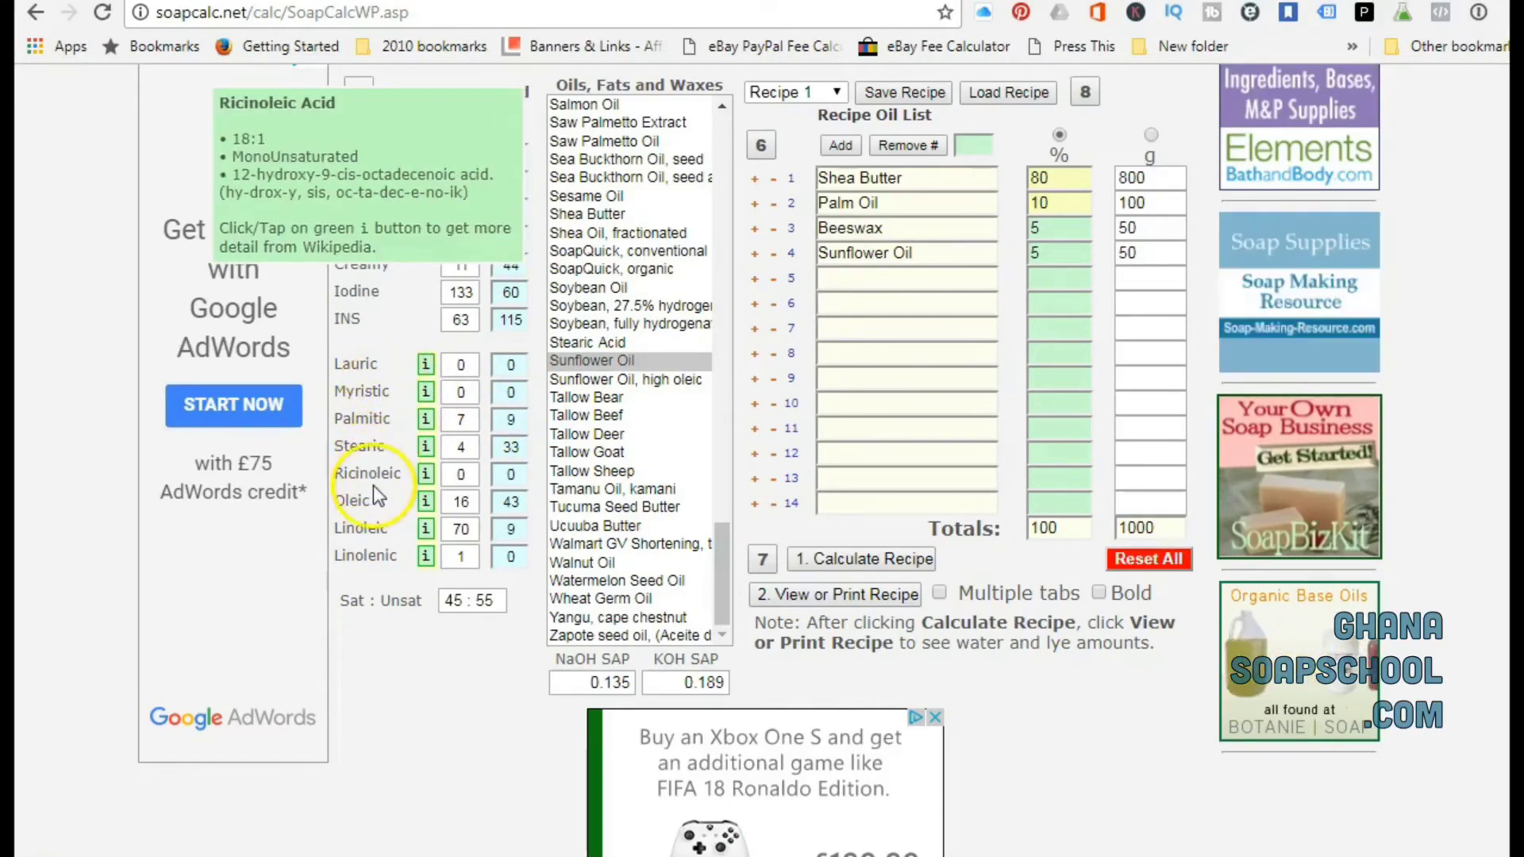
pyautogui.moveTo(373, 560)
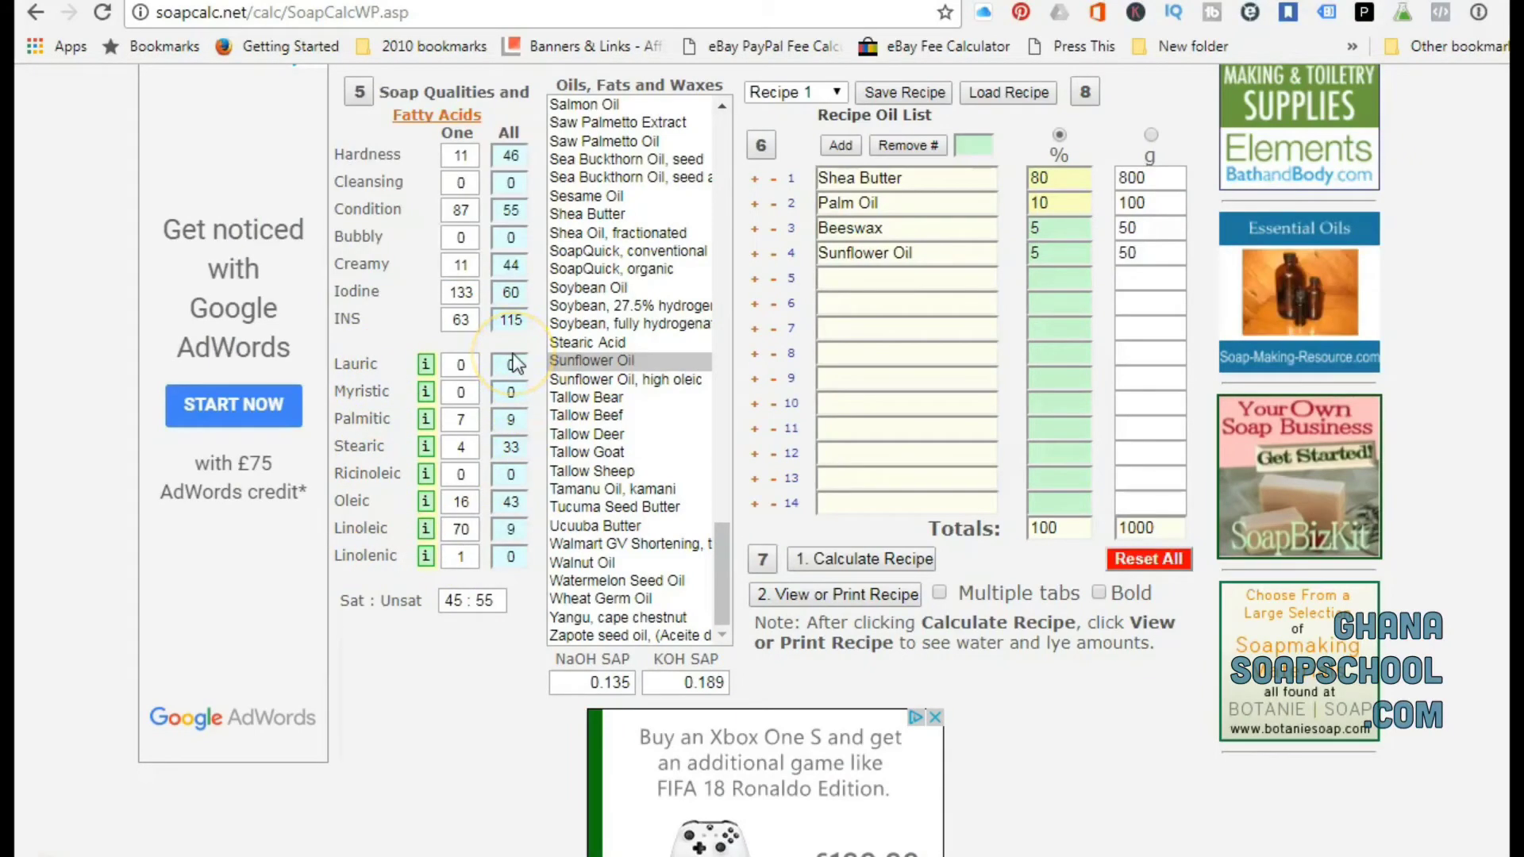
pyautogui.scroll(4, 516, 363)
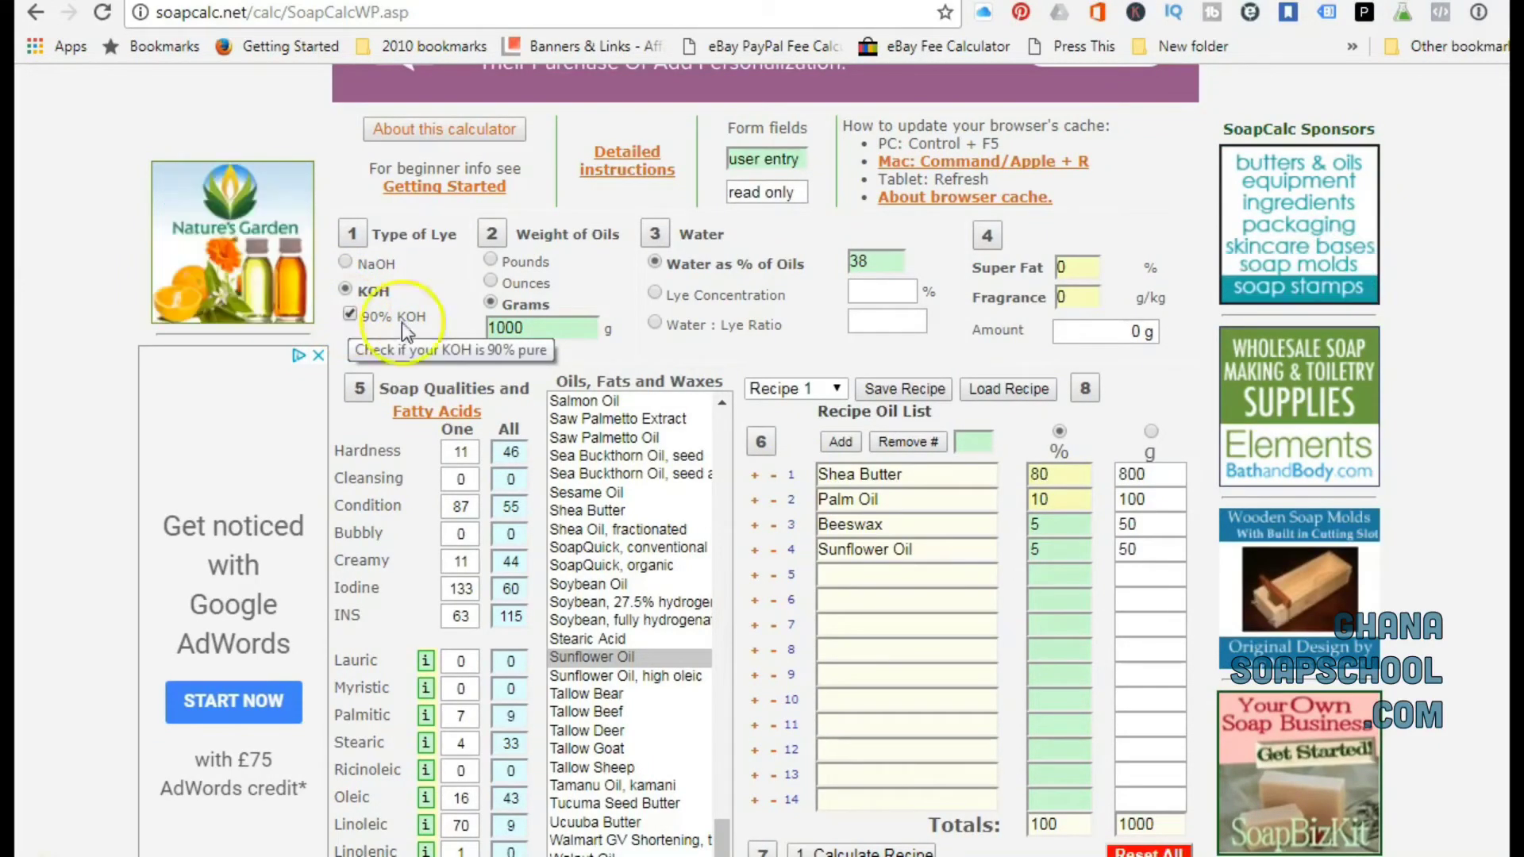
pyautogui.click(497, 314)
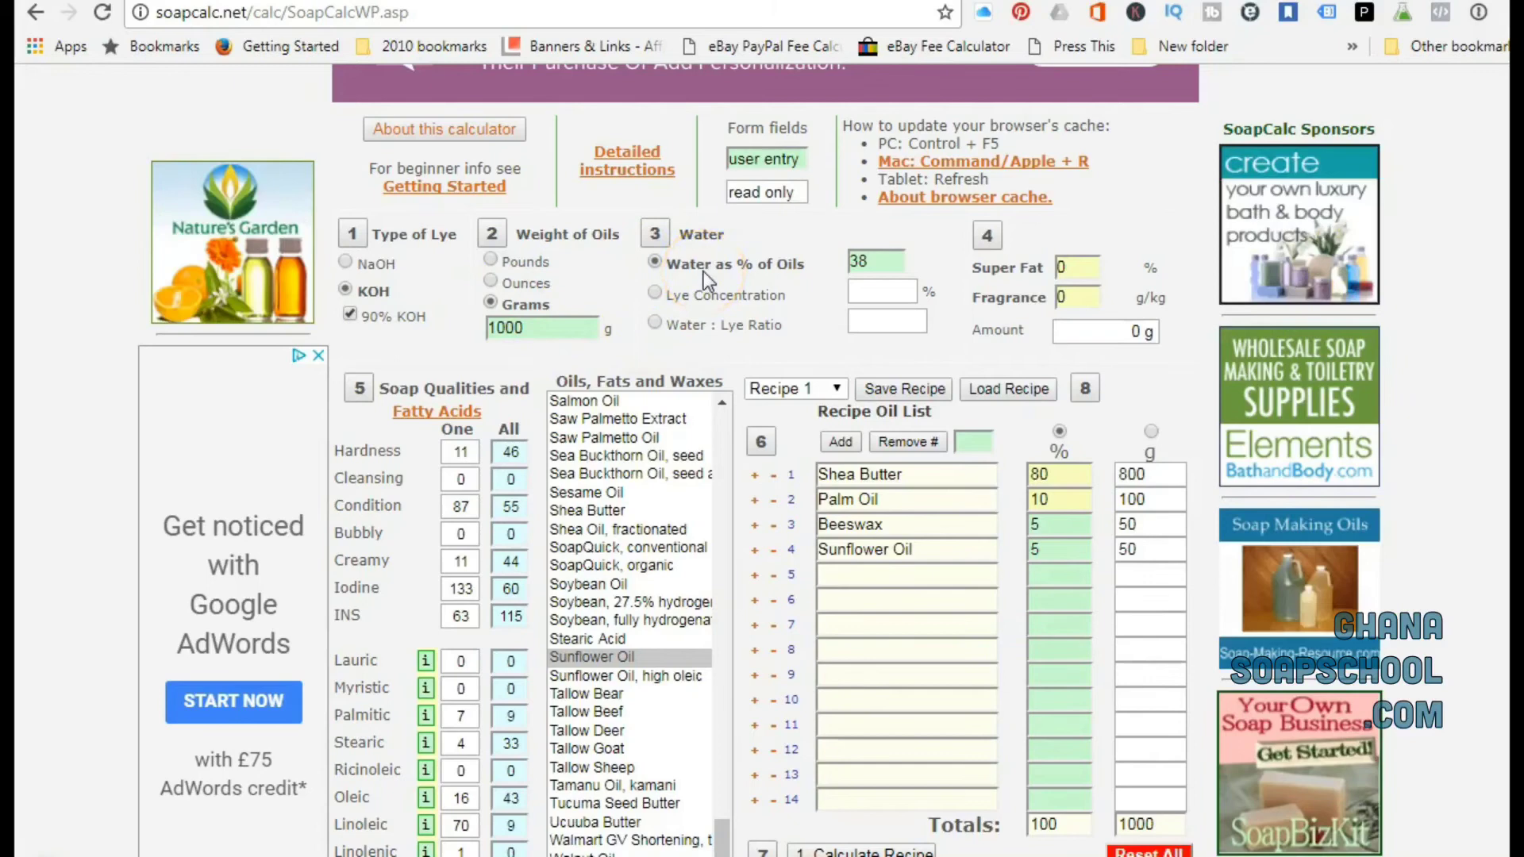
pyautogui.click(869, 261)
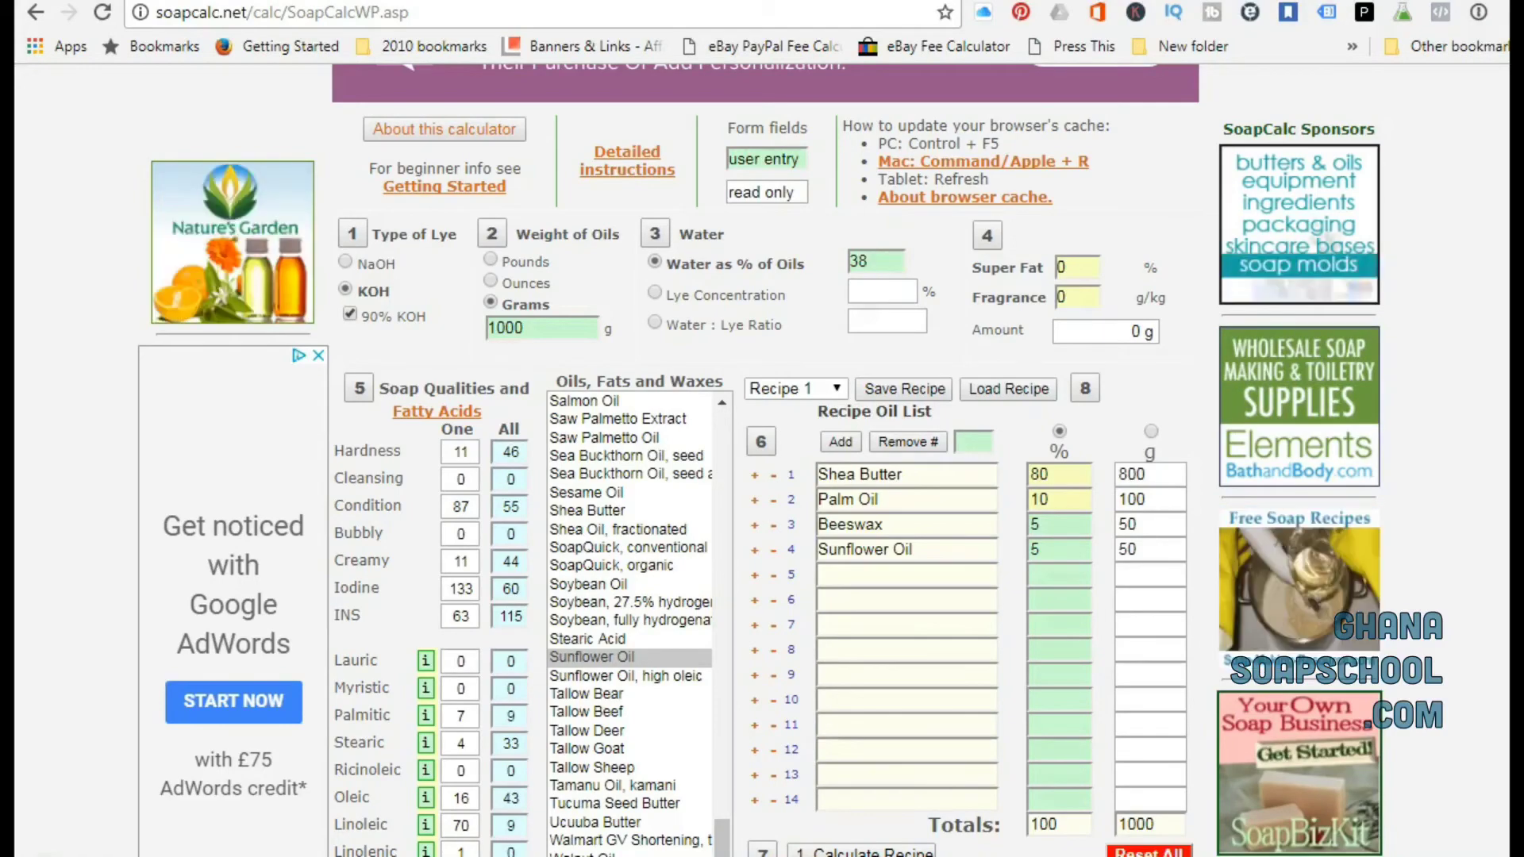
pyautogui.scroll(-7, 946, 527)
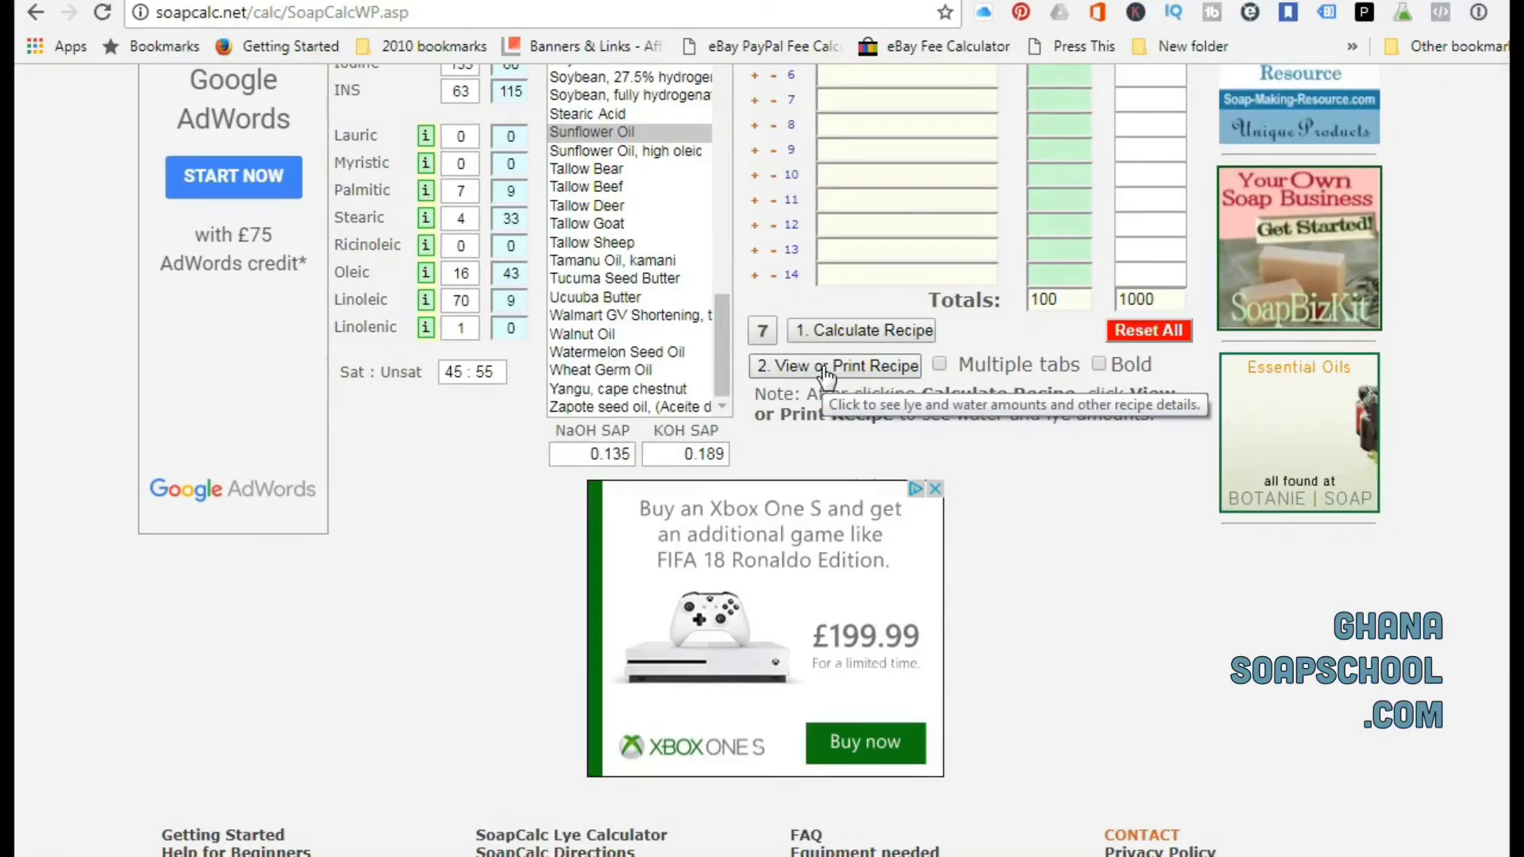
# Step: Open the printable recipe showing 380 g water, 196.94 g KOH and 1,576.94 g soap weight
pyautogui.click(825, 375)
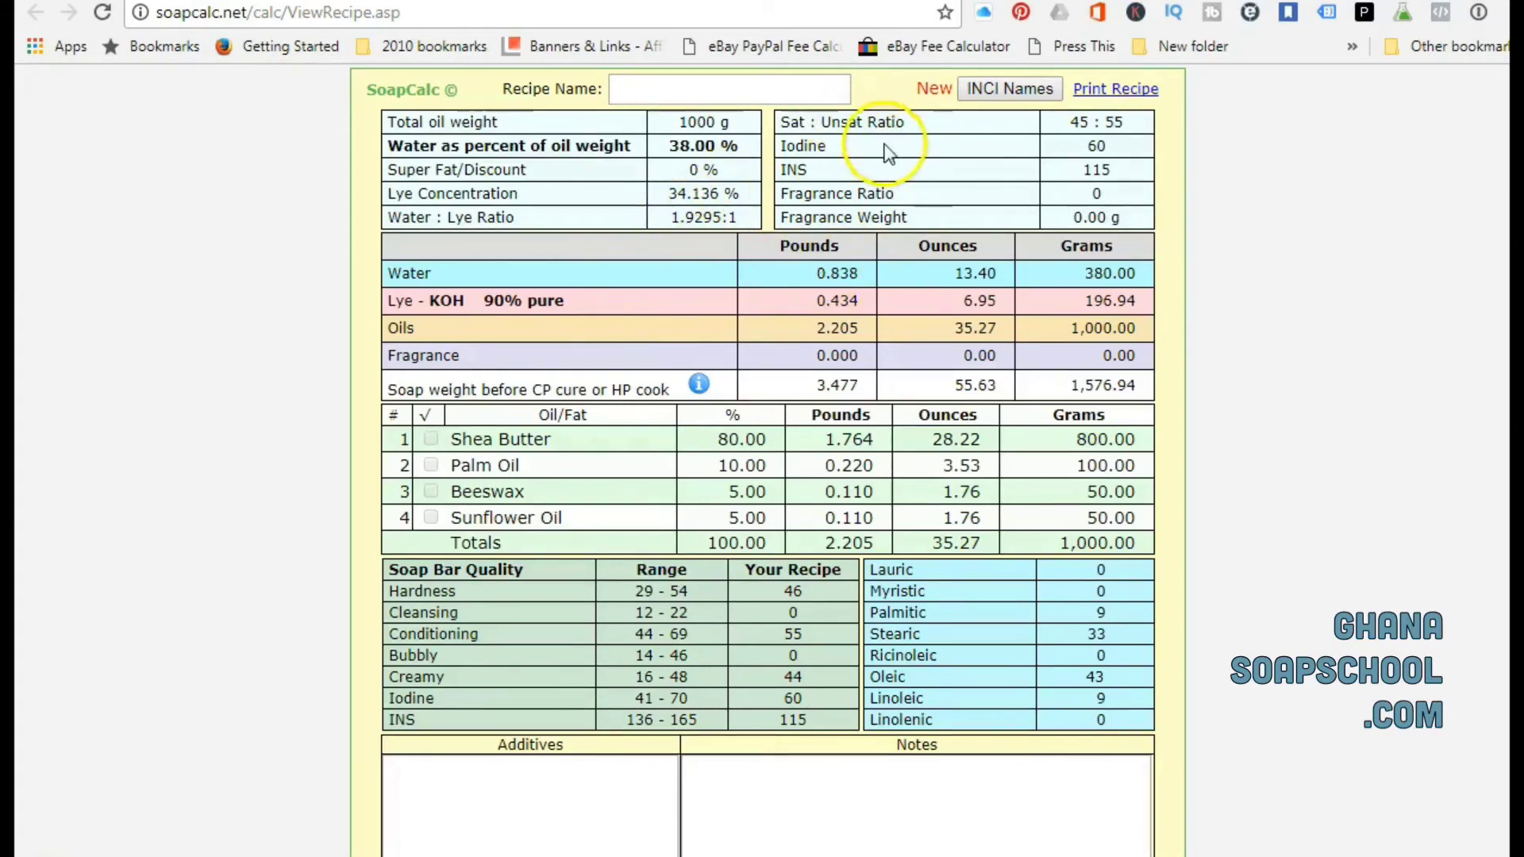
pyautogui.scroll(-1, 1207, 265)
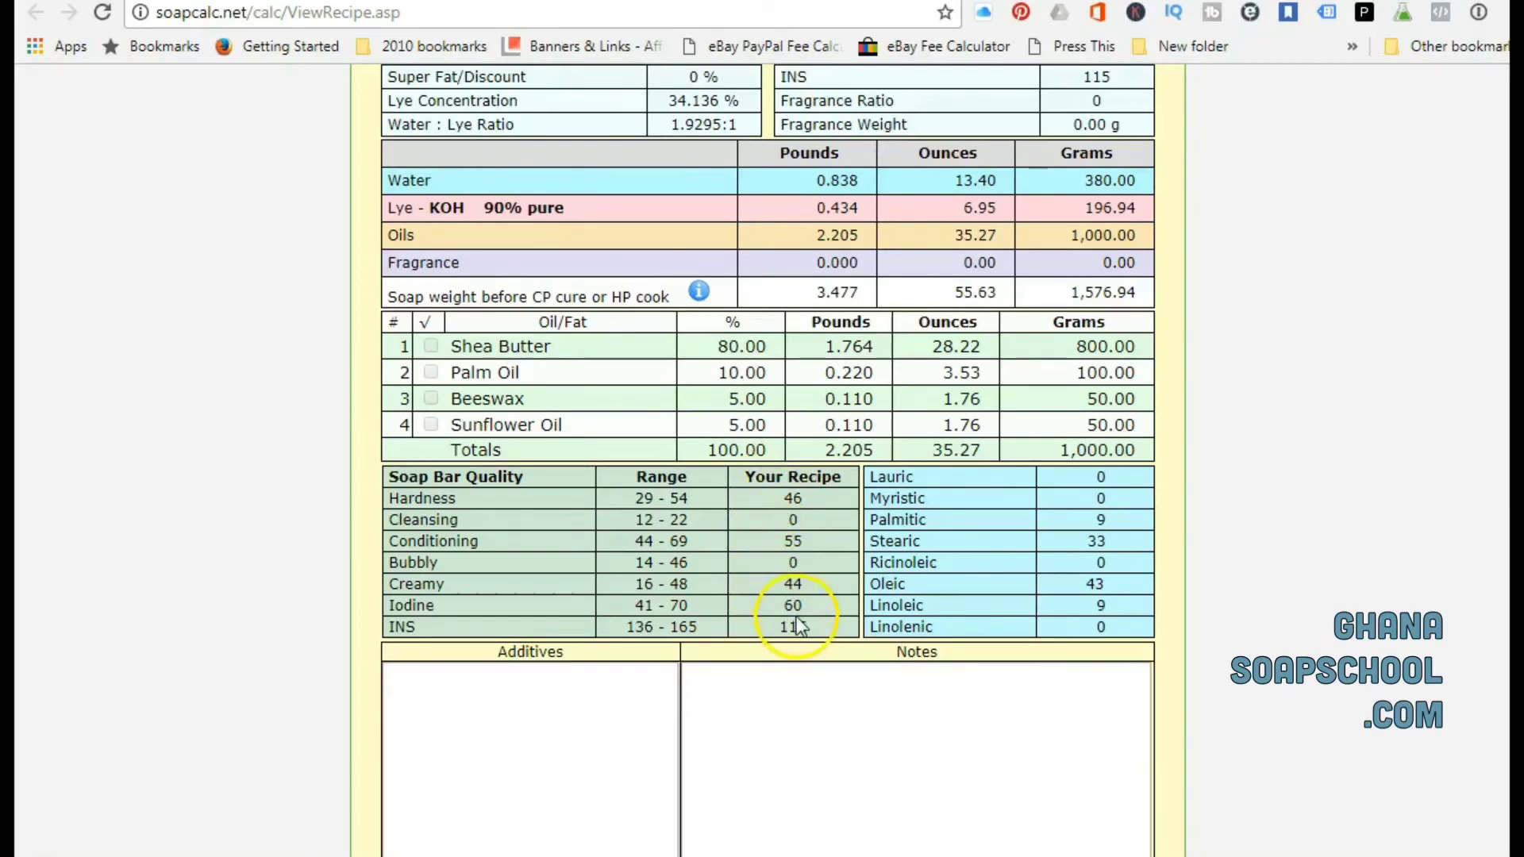
pyautogui.scroll(-1, 767, 460)
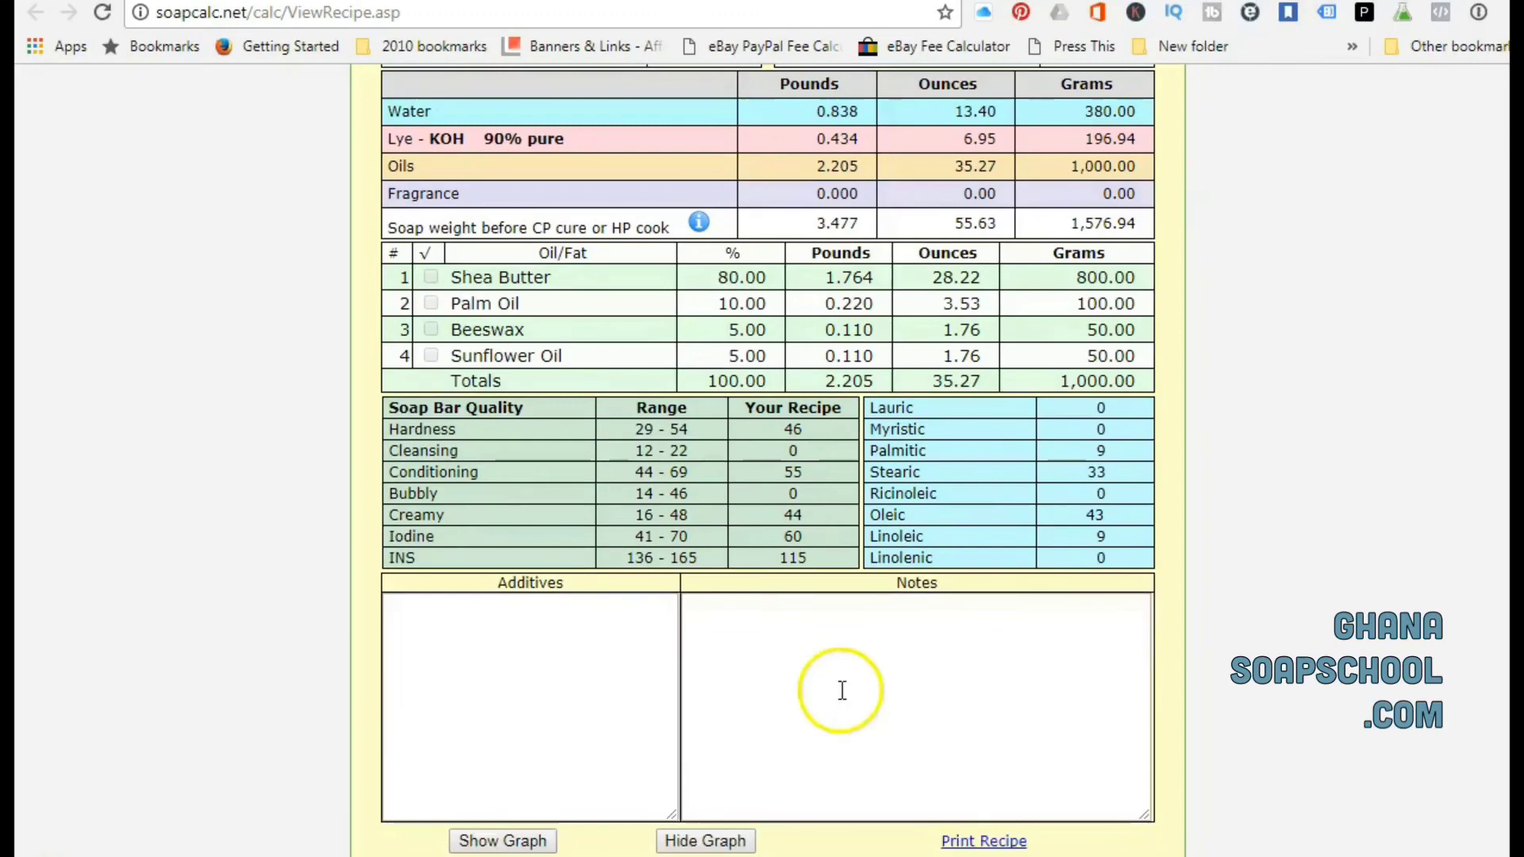
# Step: Add the note 'My first soap recipe.' and additives fragrance, exfoliating beads and vitamin E
pyautogui.click(809, 655)
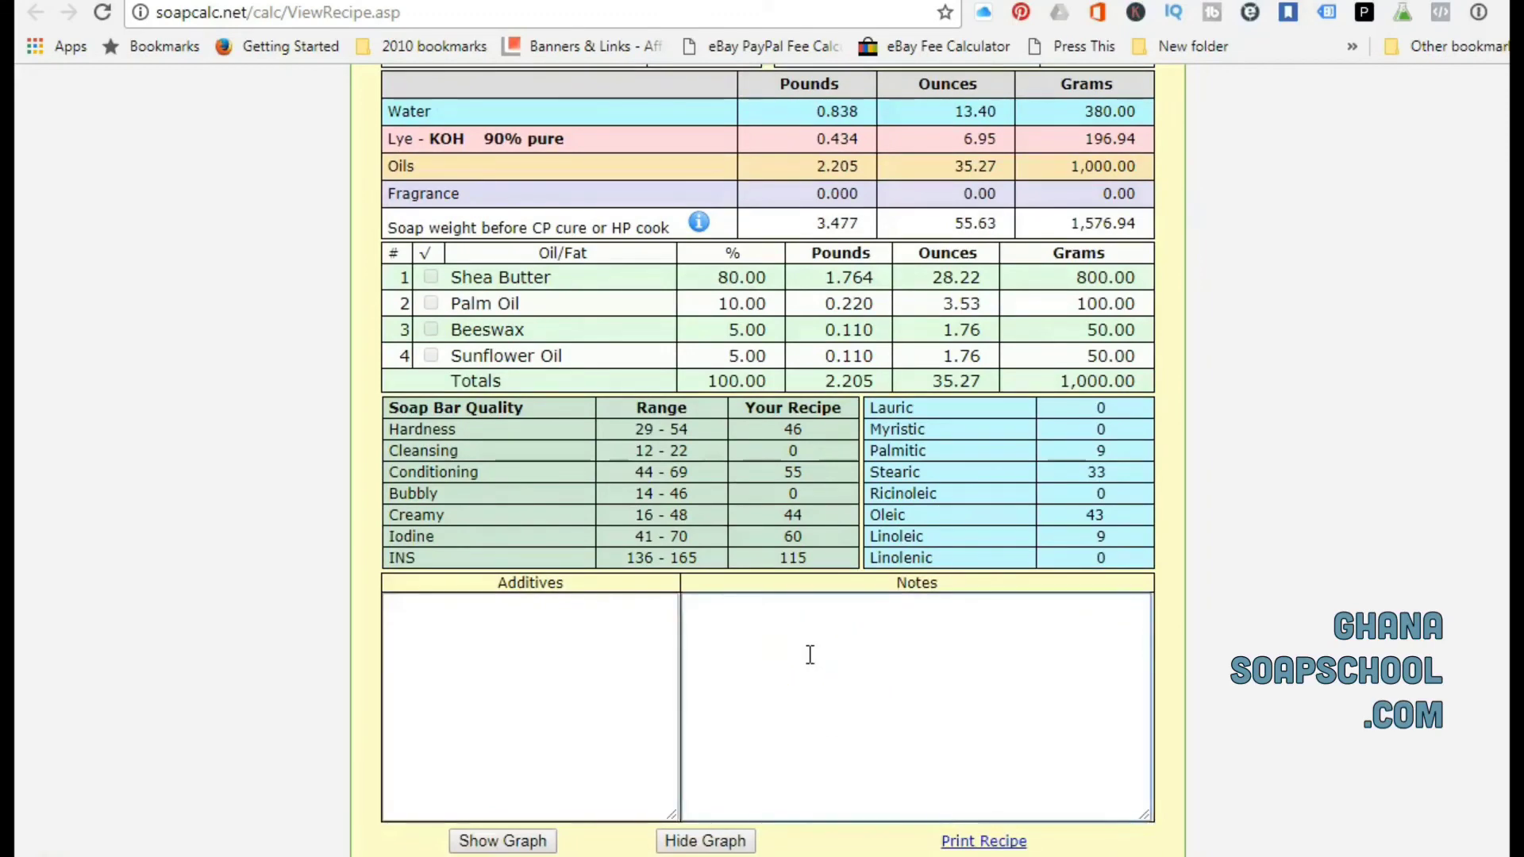
pyautogui.write('My first ')
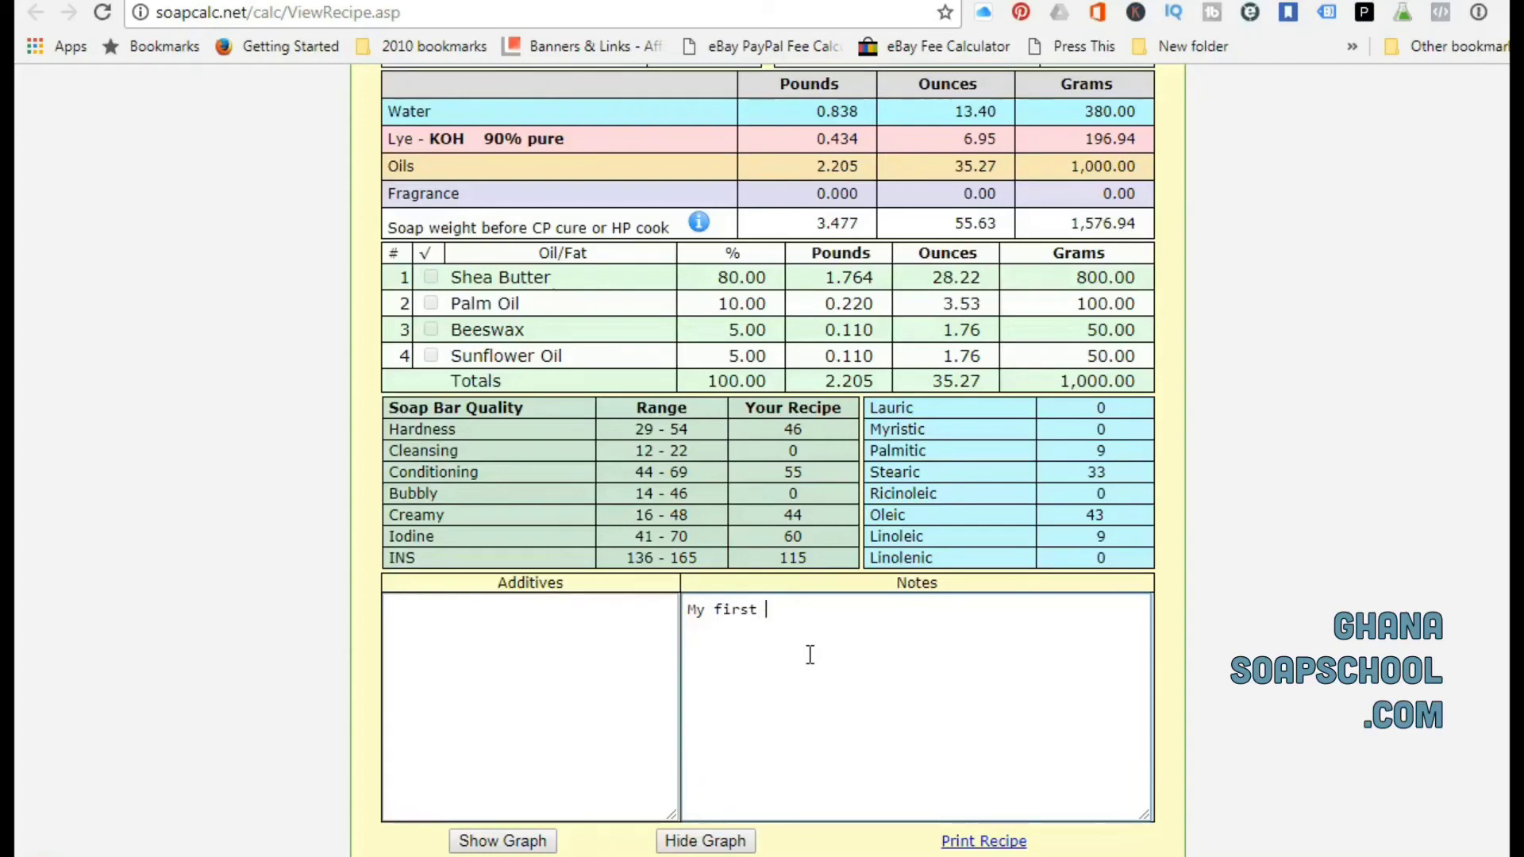
pyautogui.write('soap recipe.')
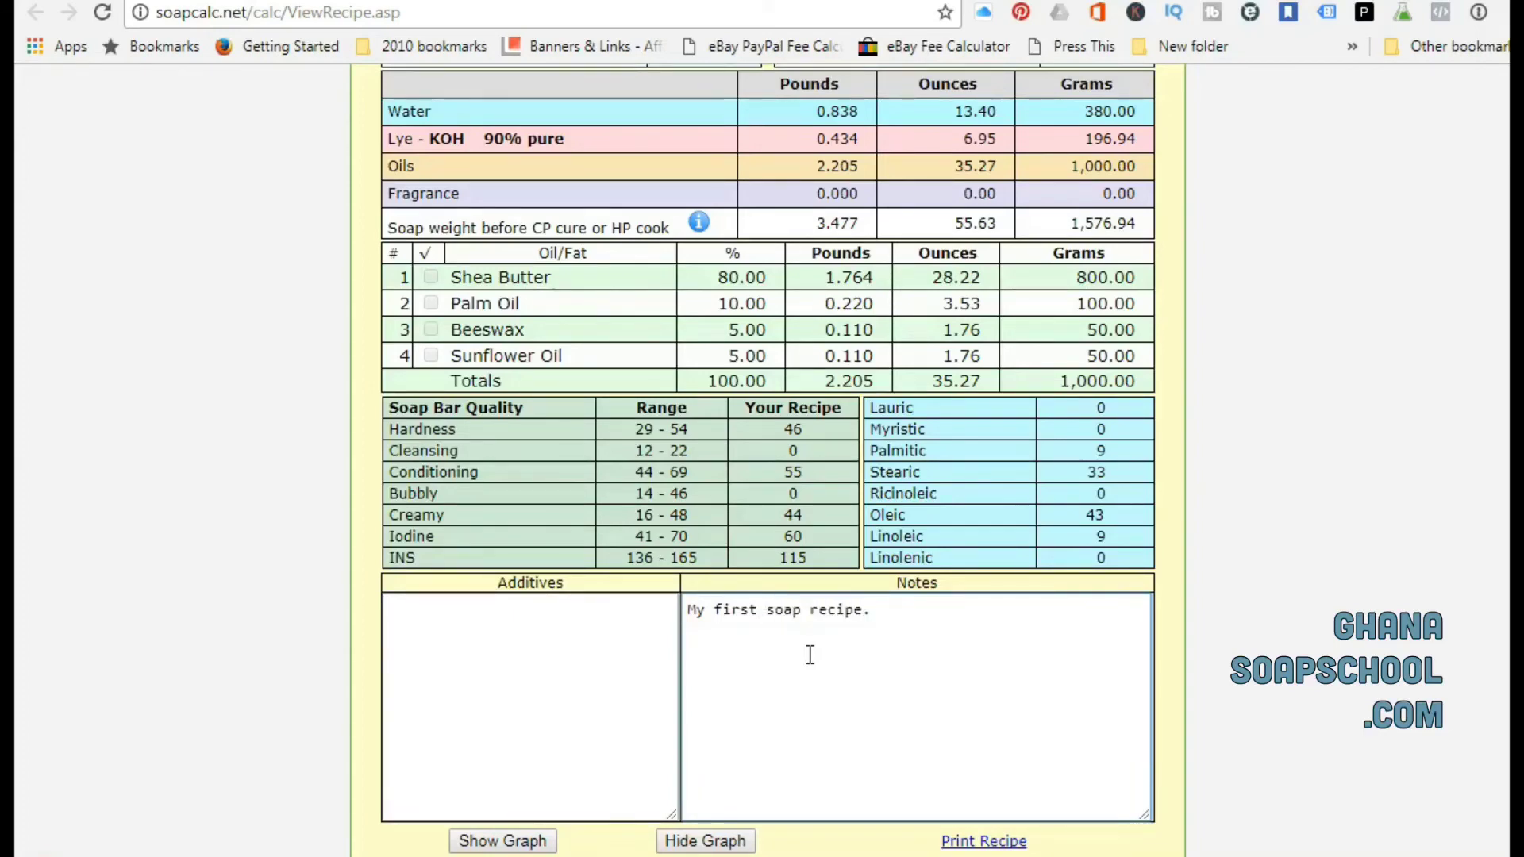
pyautogui.click(591, 645)
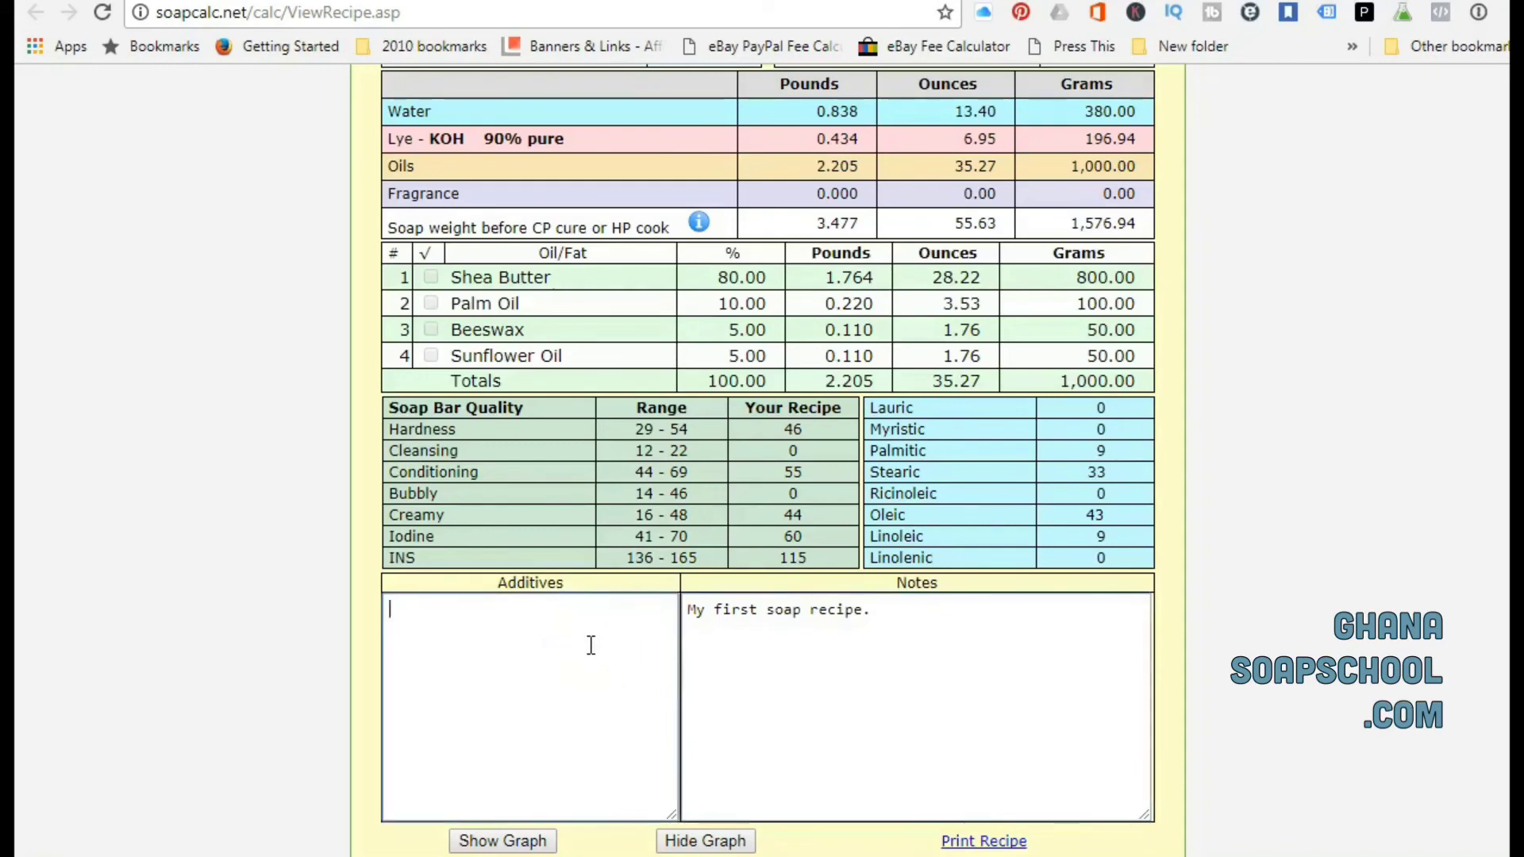
pyautogui.write('fragranc')
pyautogui.write('exfoli')
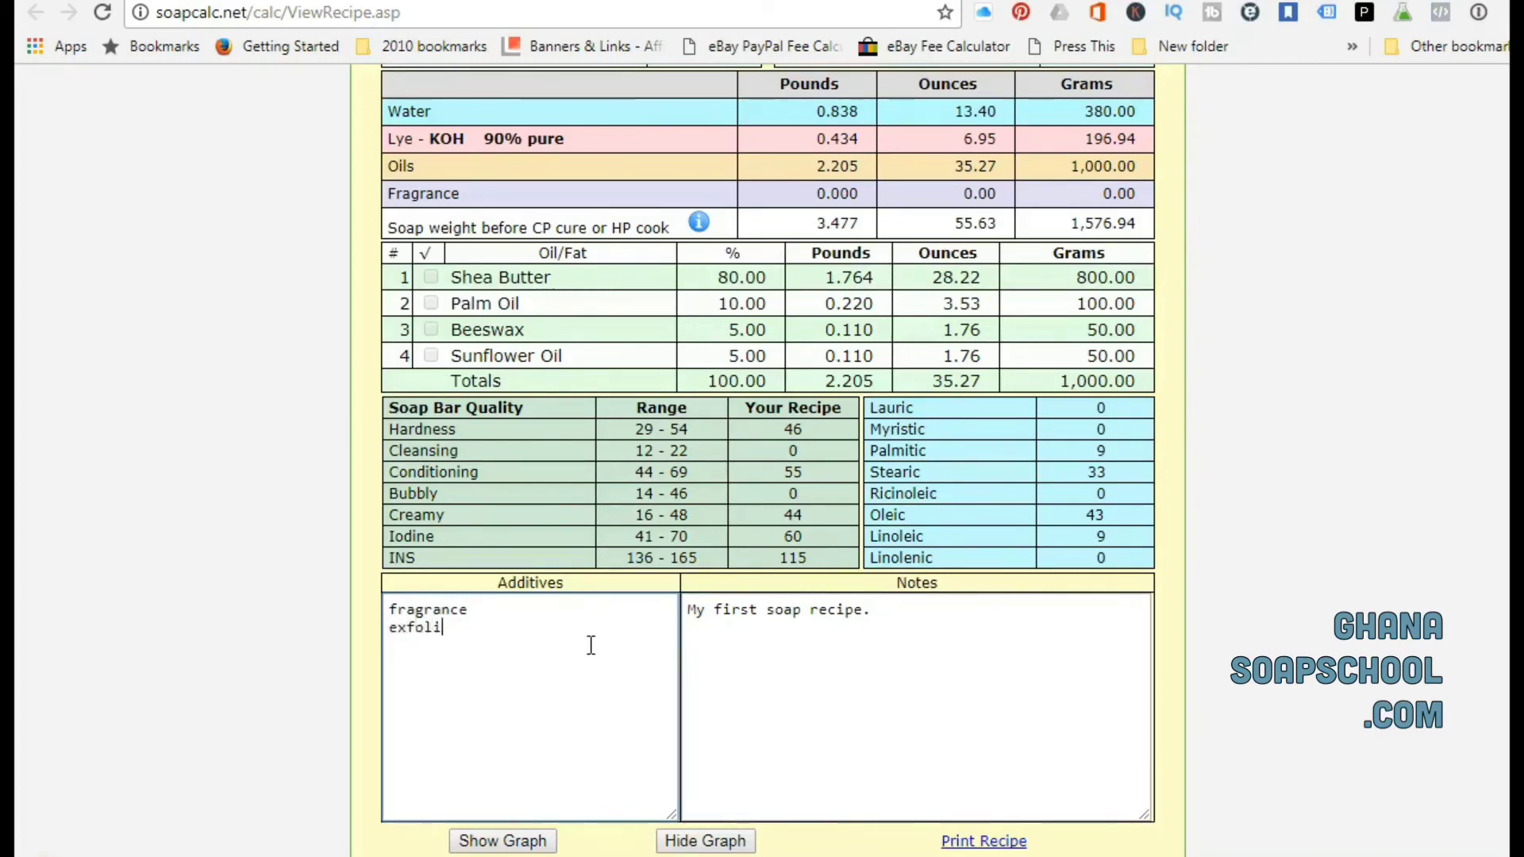
pyautogui.write('ating beads')
pyautogui.press('Return')
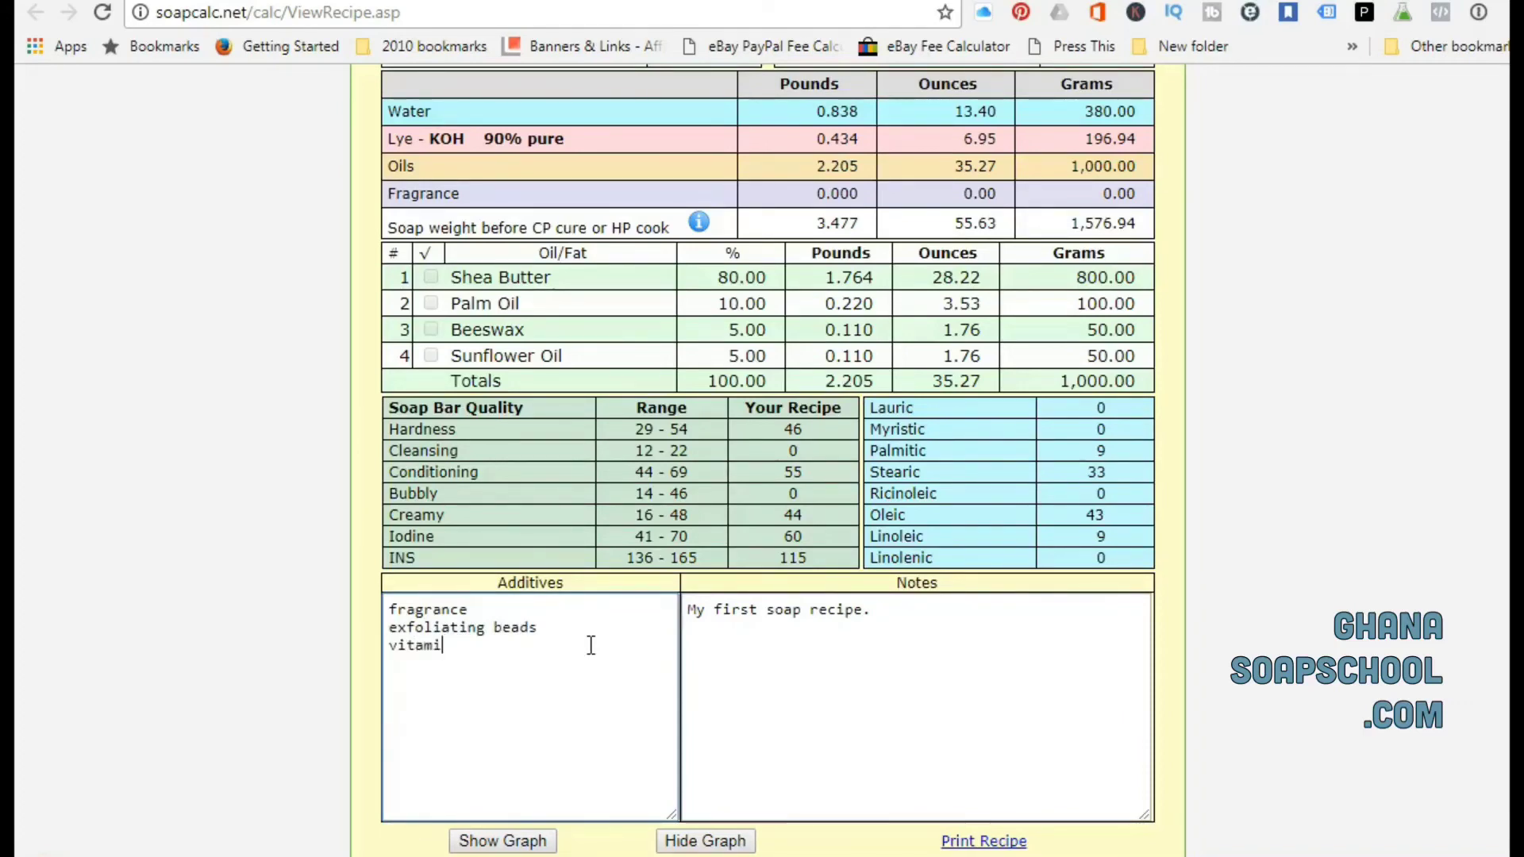
pyautogui.write('vitamin E')
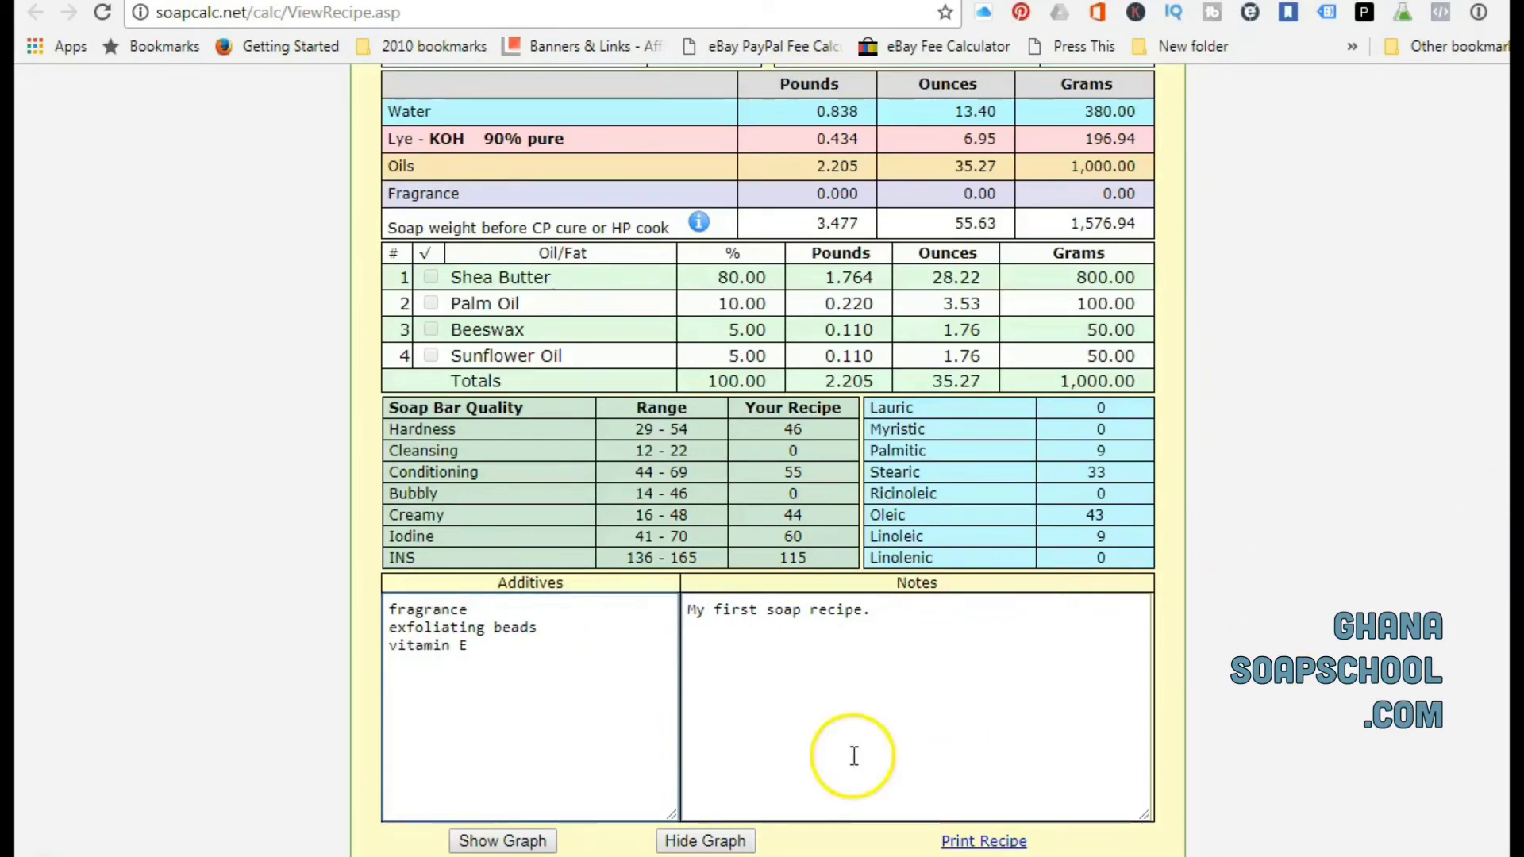
# Step: Show the soap quality and fatty acid bar graphs, toggling them off and on once
pyautogui.click(524, 841)
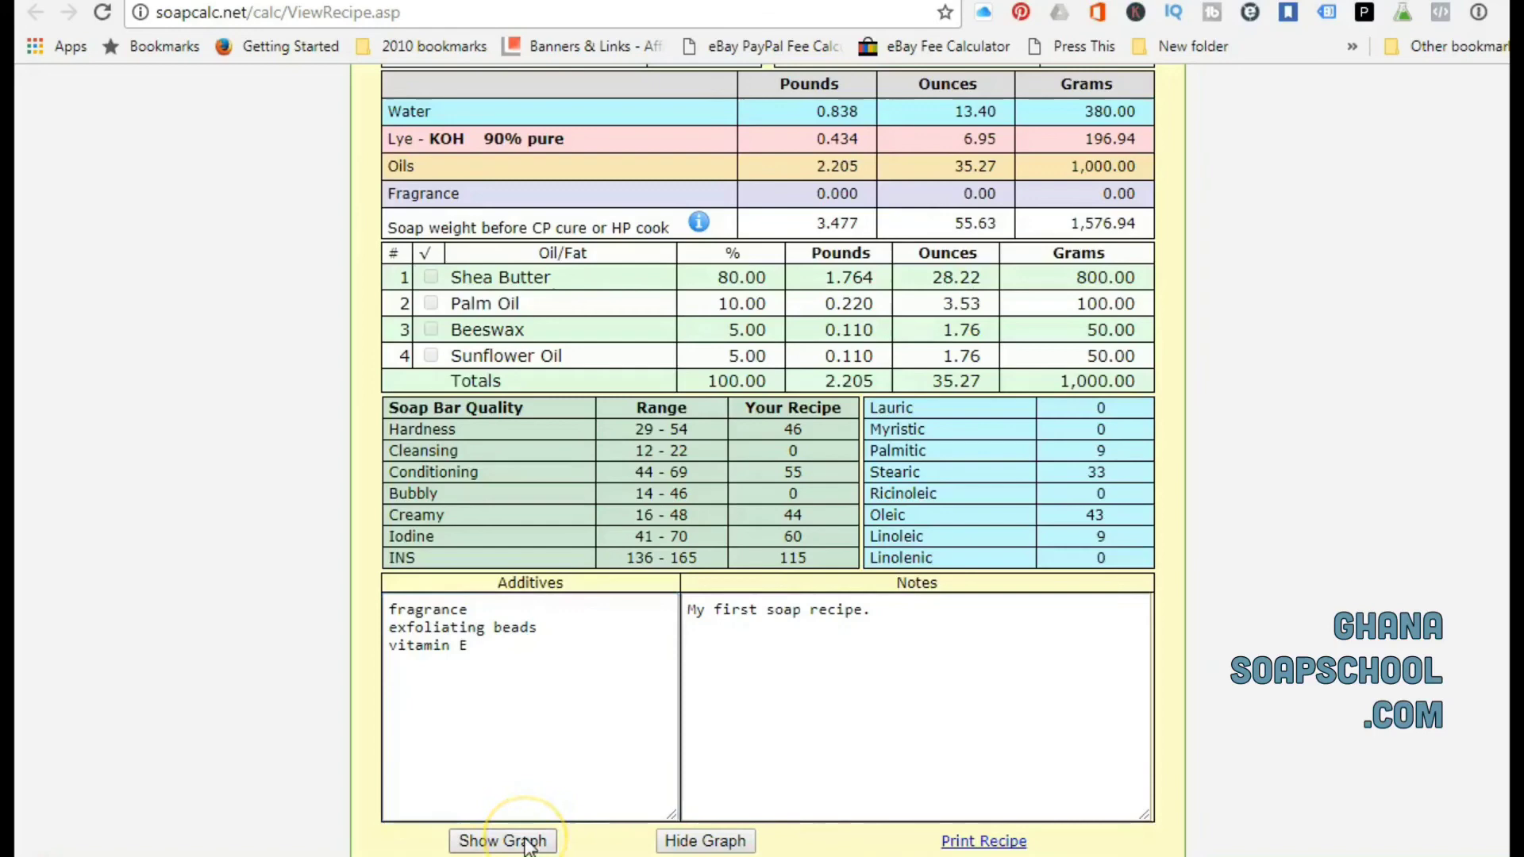
pyautogui.scroll(-7, 1174, 615)
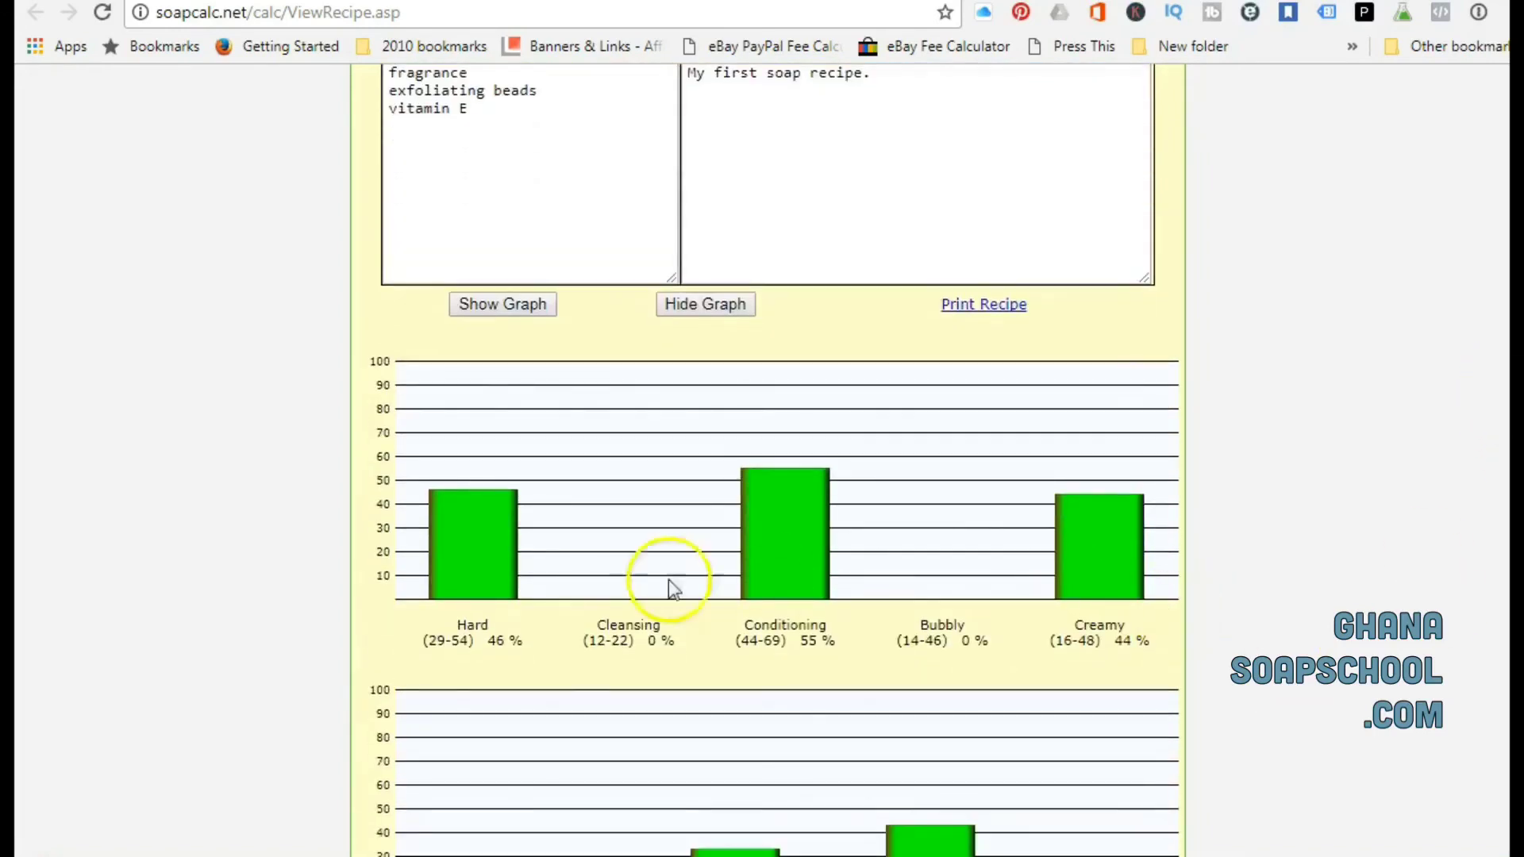
pyautogui.scroll(-2, 1246, 521)
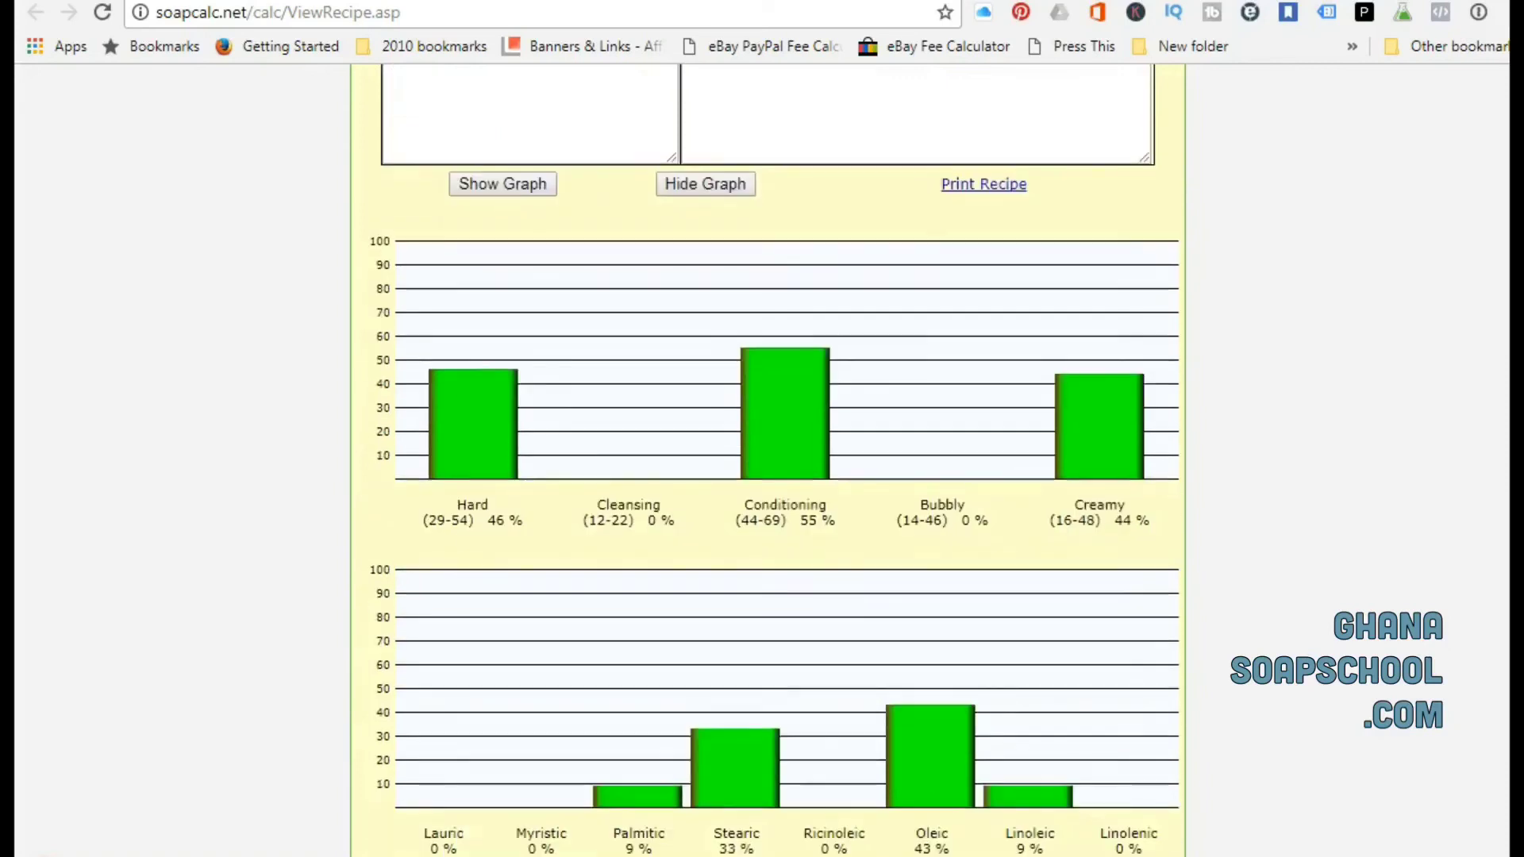
pyautogui.scroll(1, 979, 384)
pyautogui.click(710, 262)
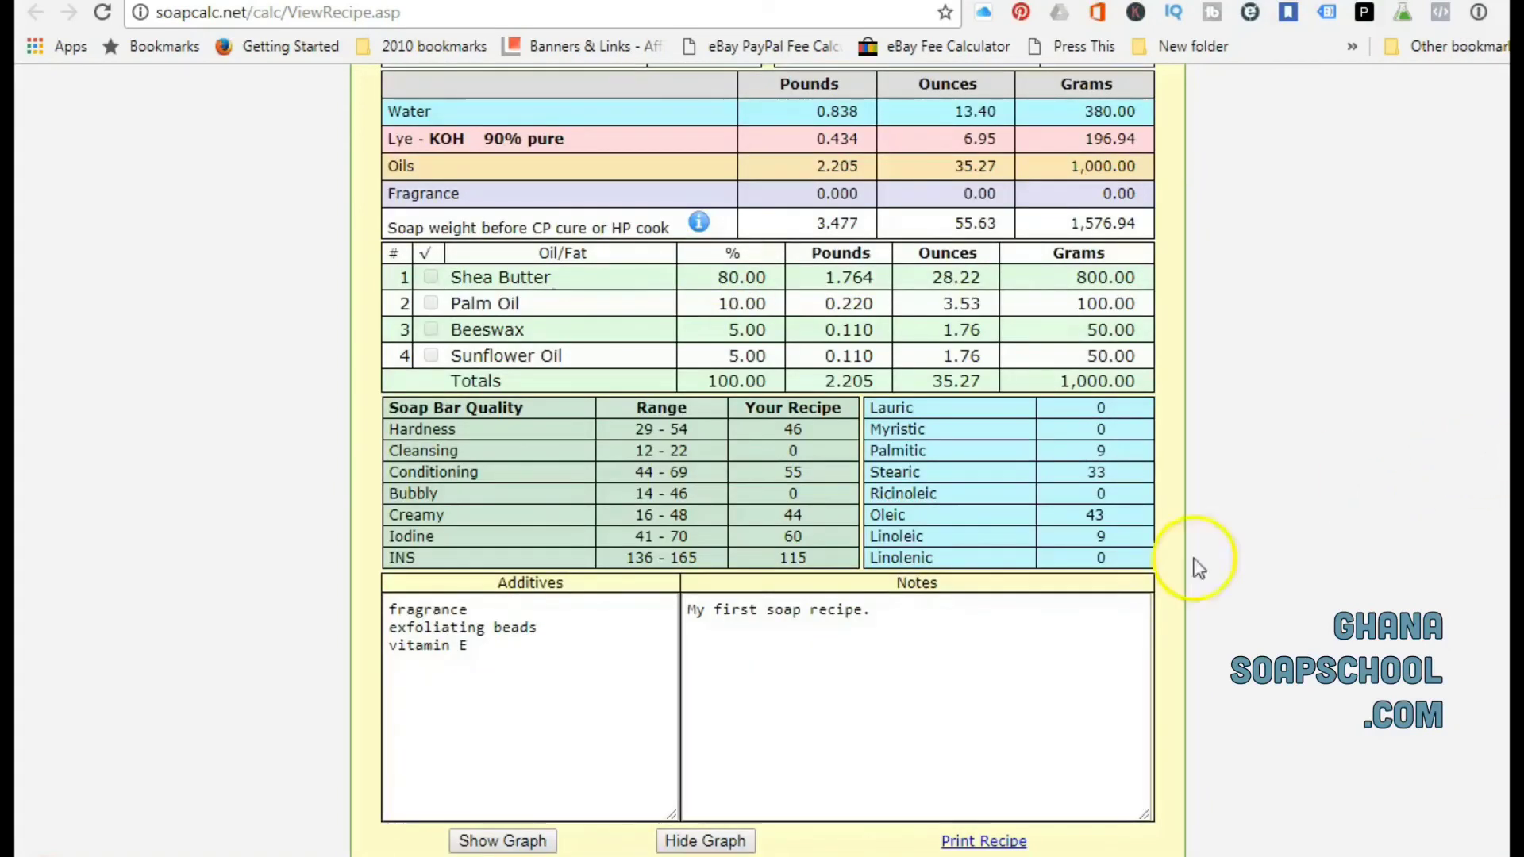
pyautogui.click(533, 839)
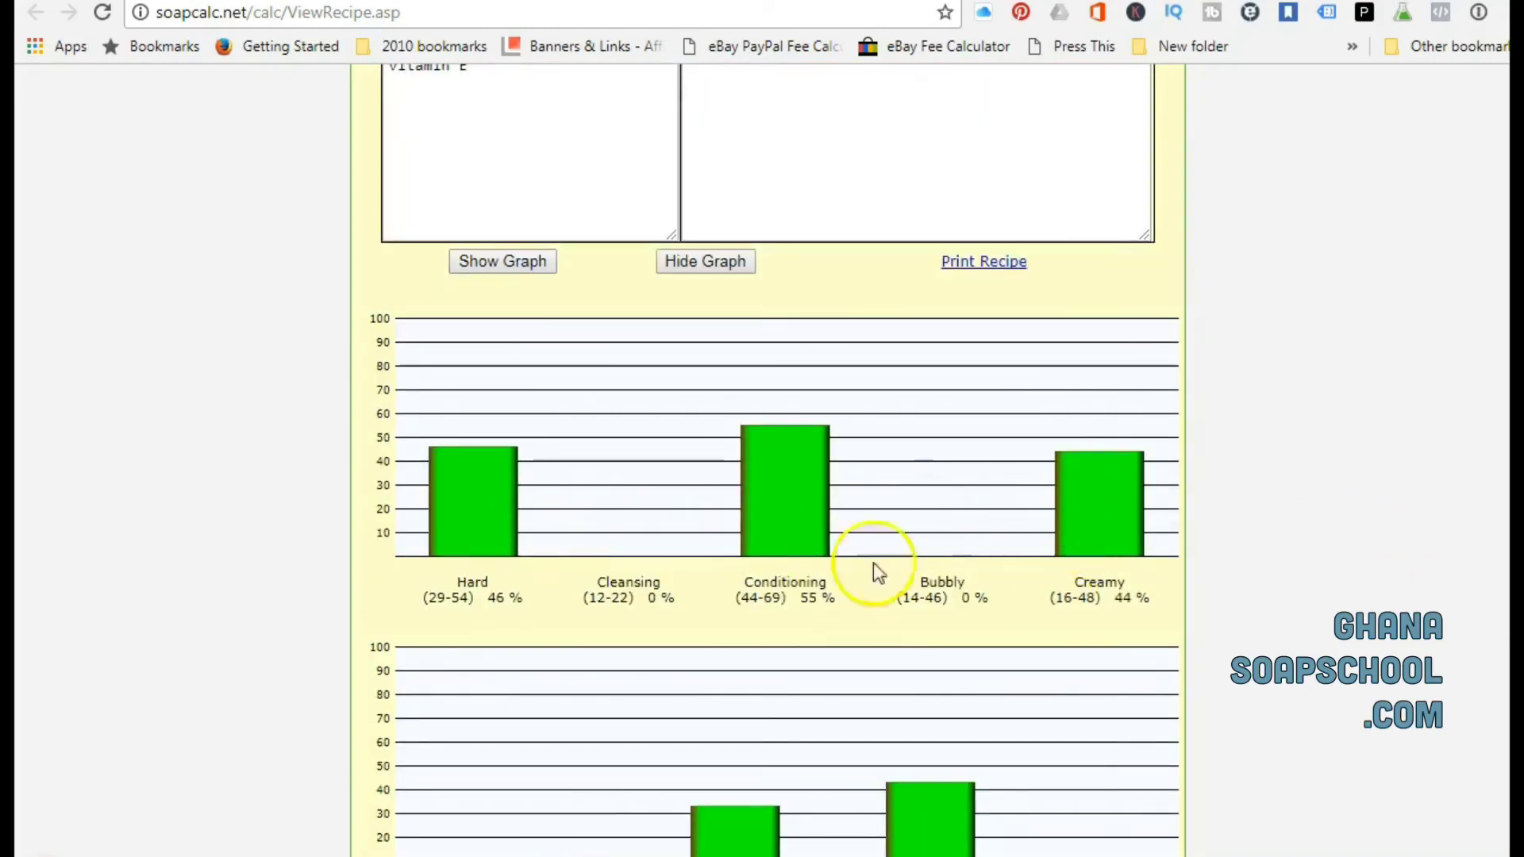
pyautogui.scroll(-1, 1468, 568)
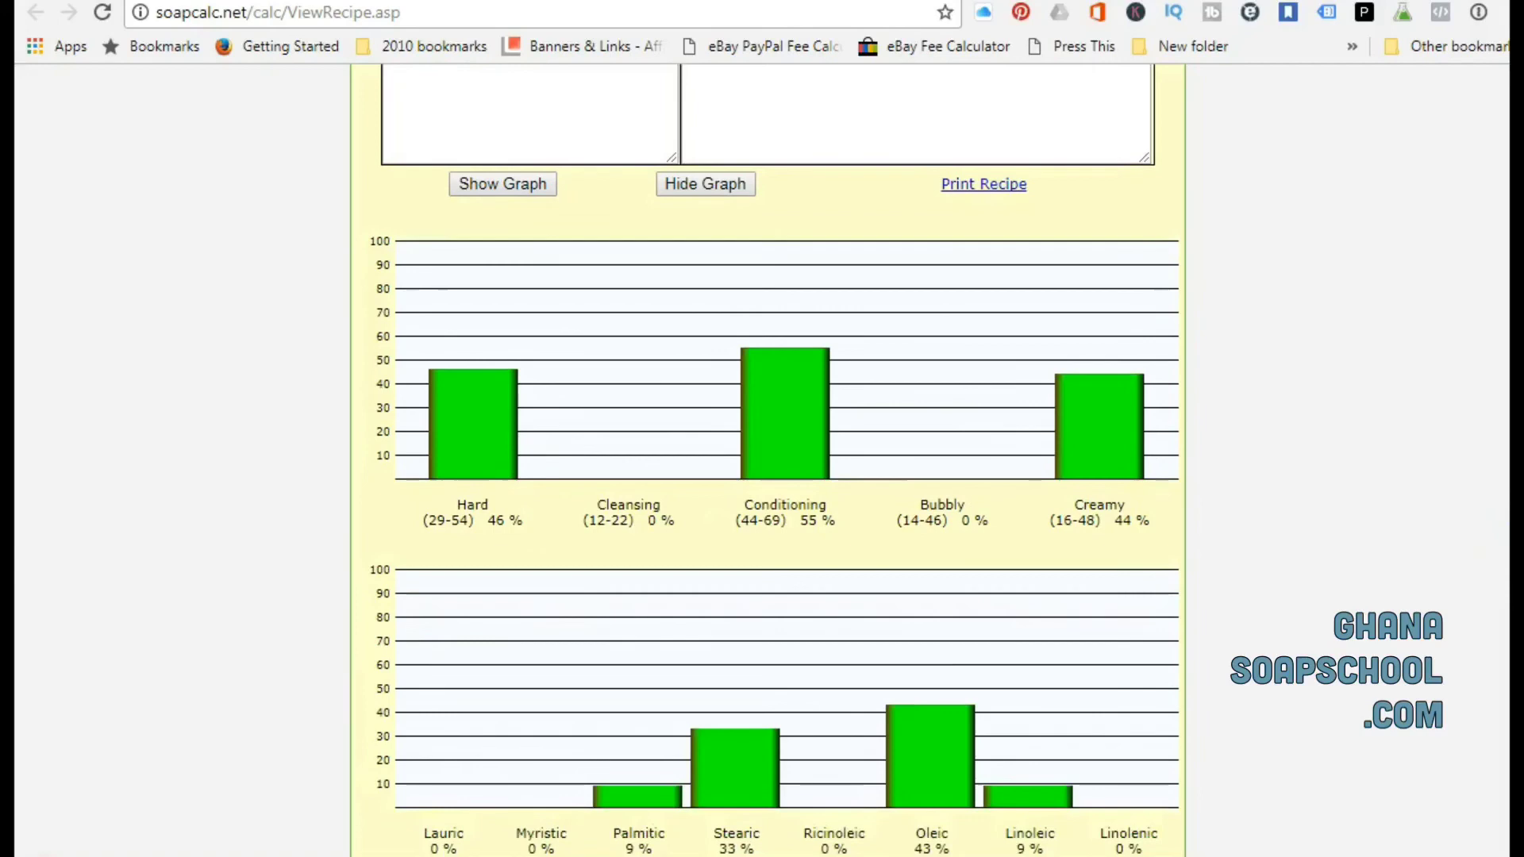
pyautogui.scroll(7, 1429, 389)
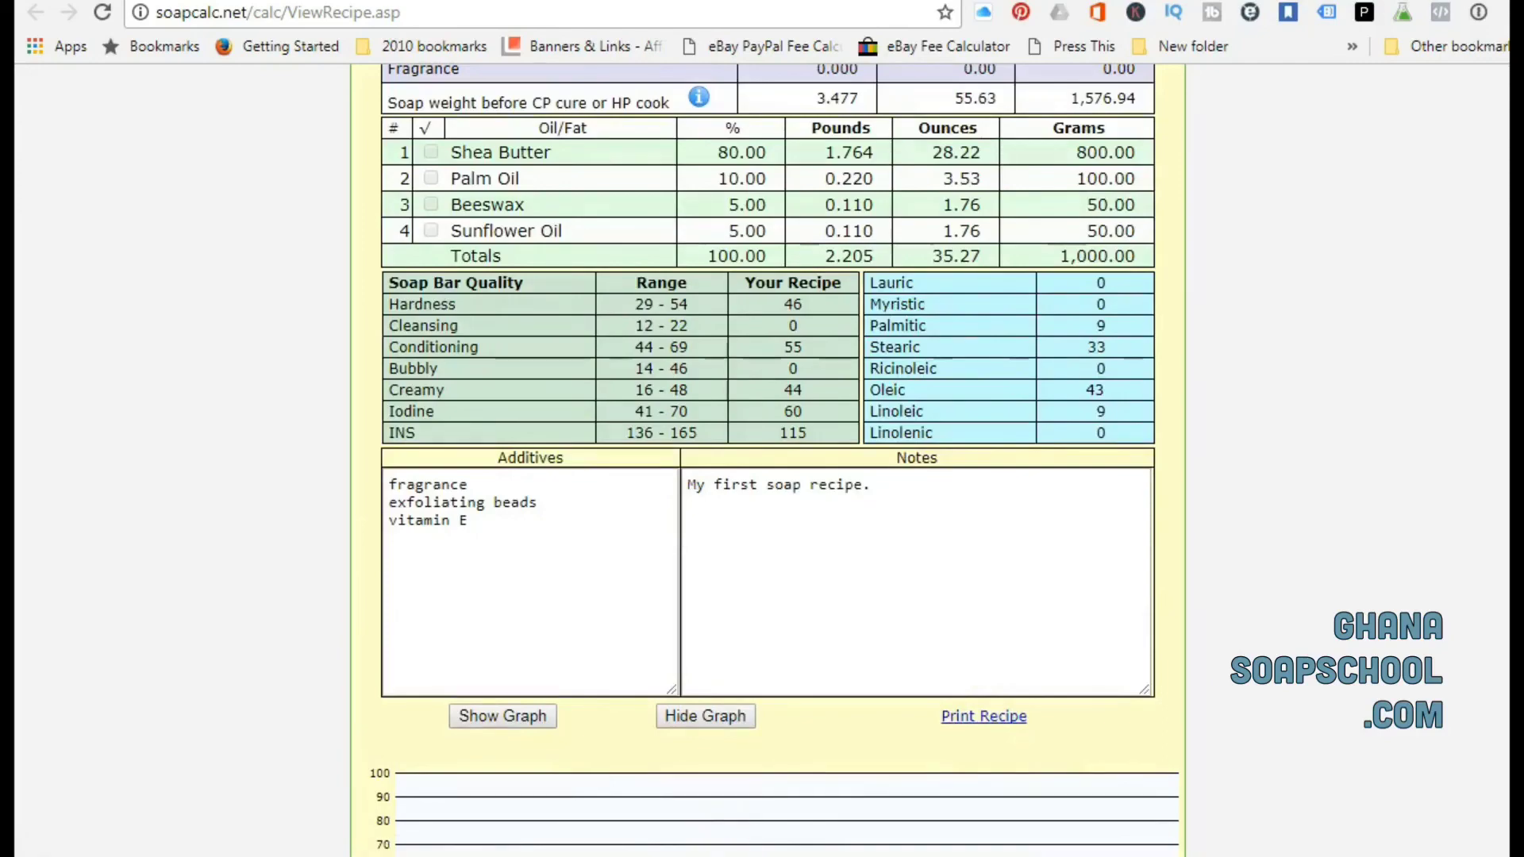
# Step: Switch to the SoapCalcWP calculator window in Chrome and scroll through the calculator form
pyautogui.click(714, 849)
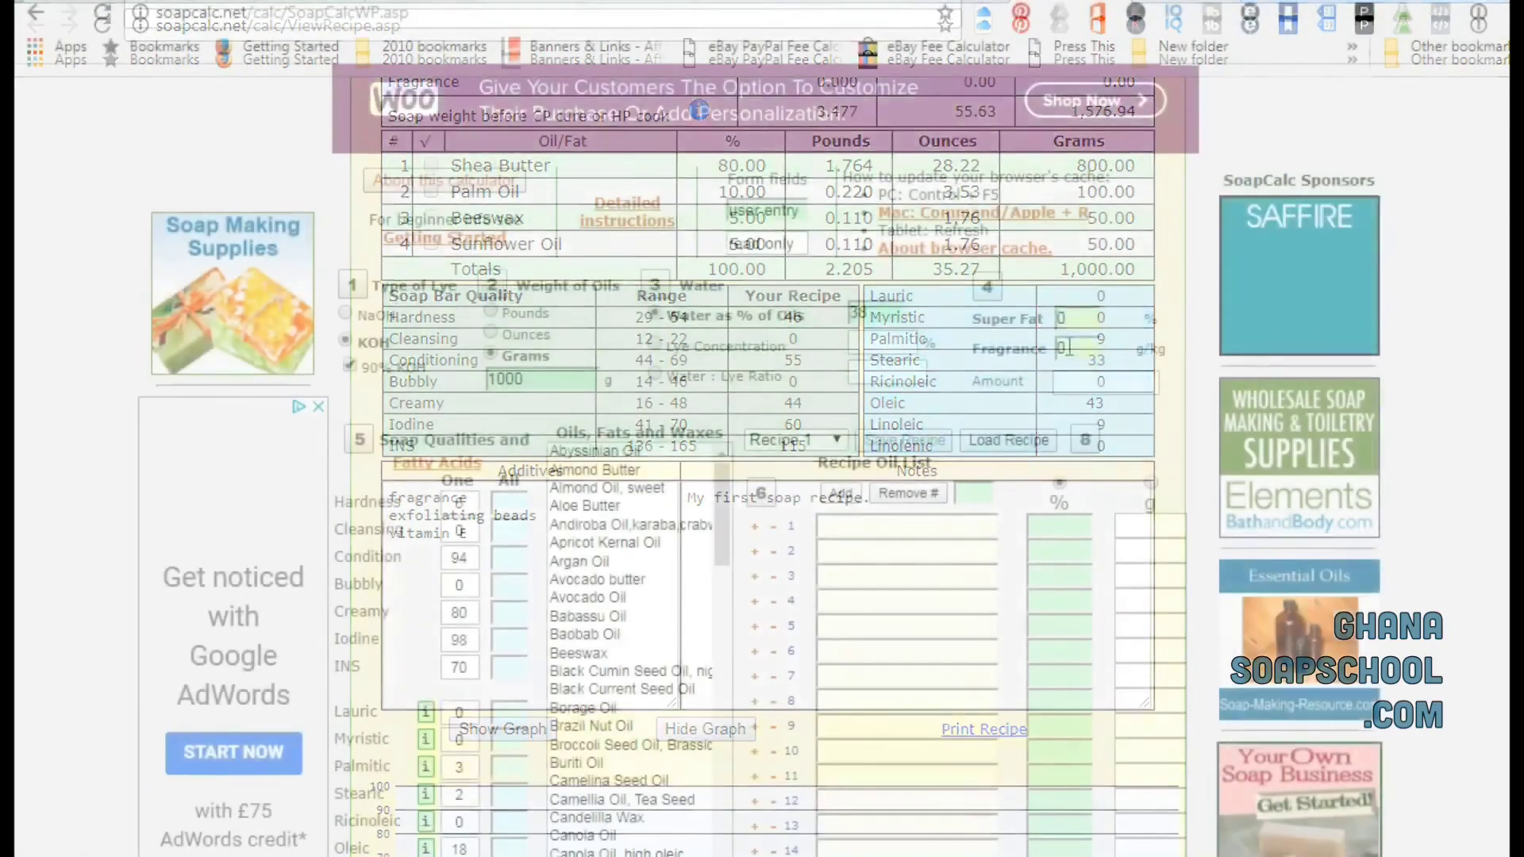
pyautogui.click(579, 381)
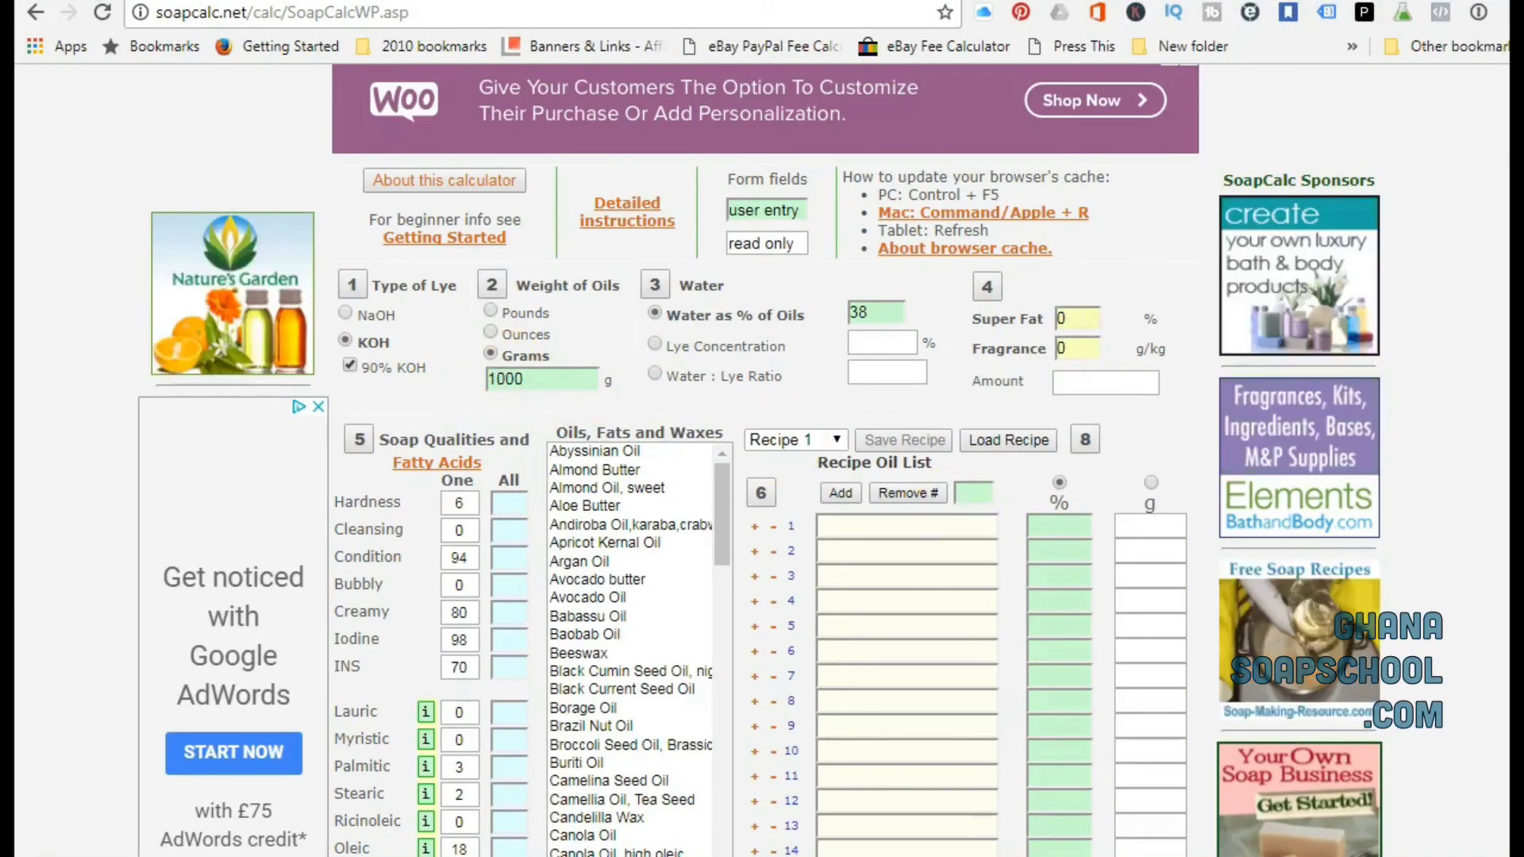
pyautogui.scroll(-3, 629, 357)
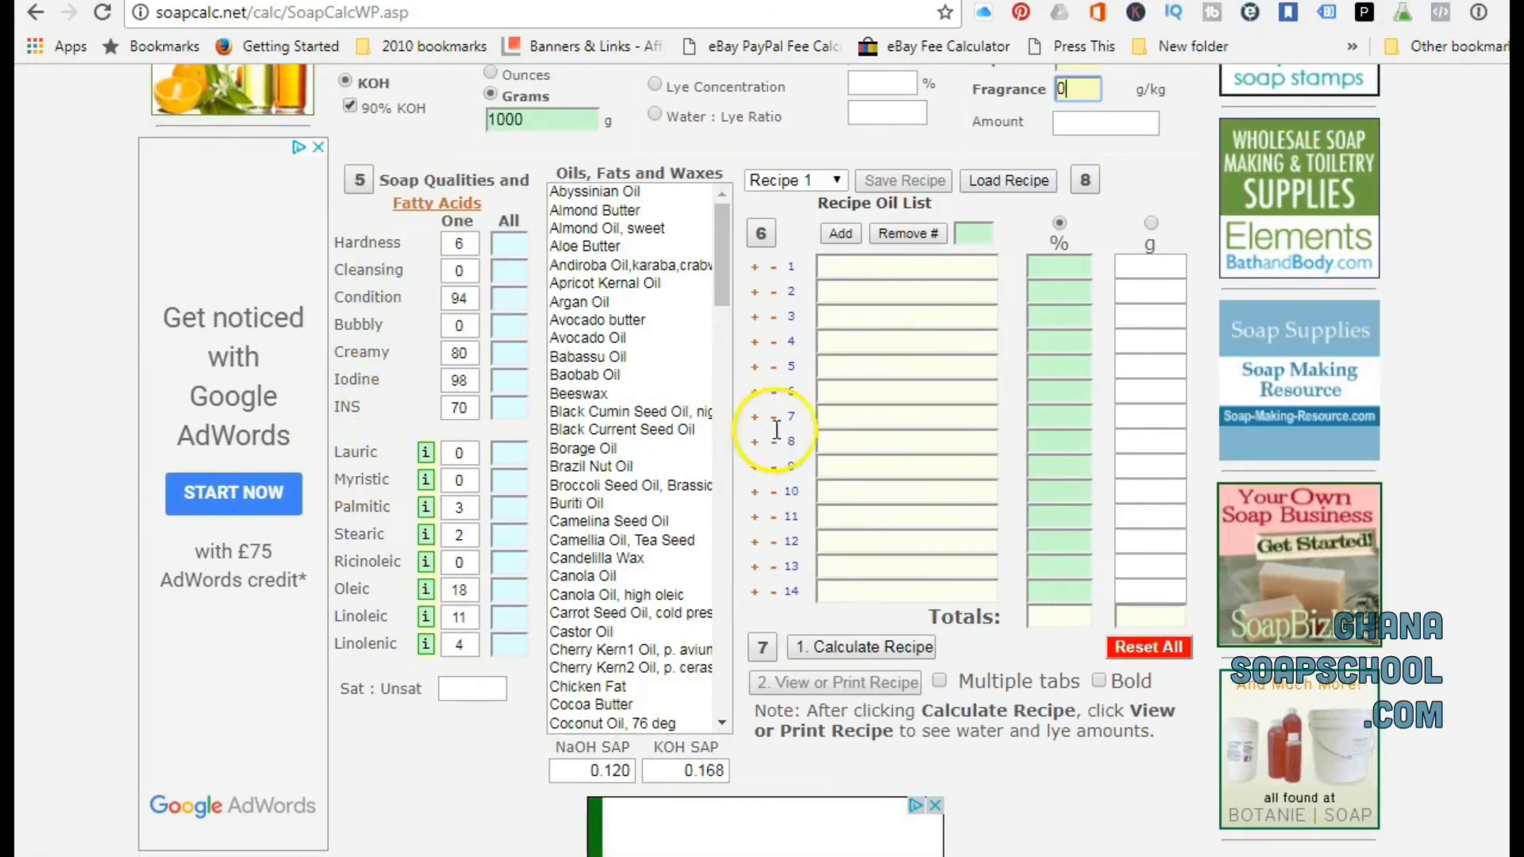
pyautogui.scroll(1, 499, 345)
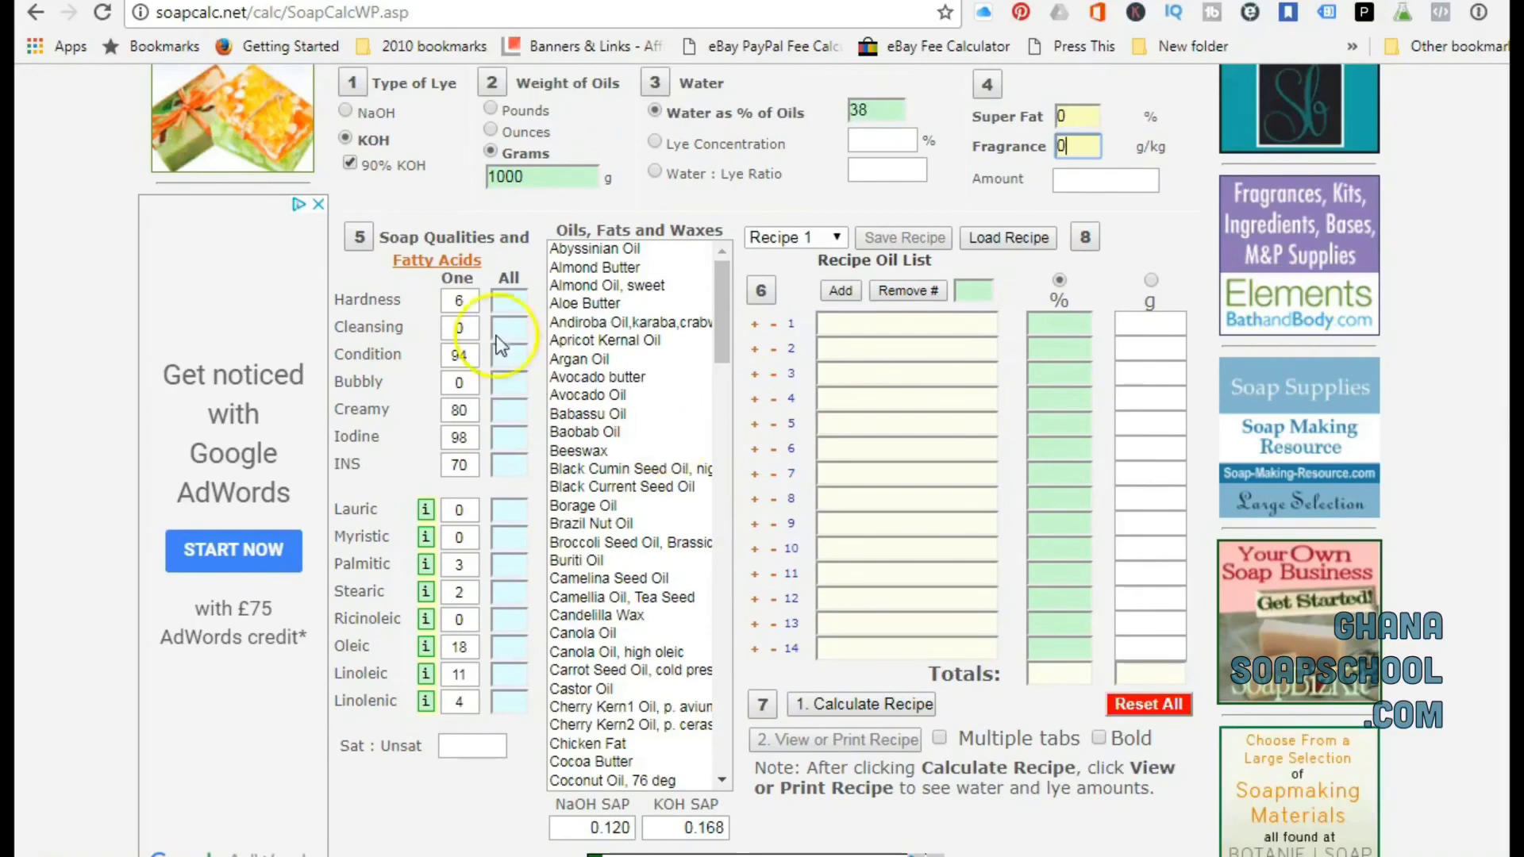